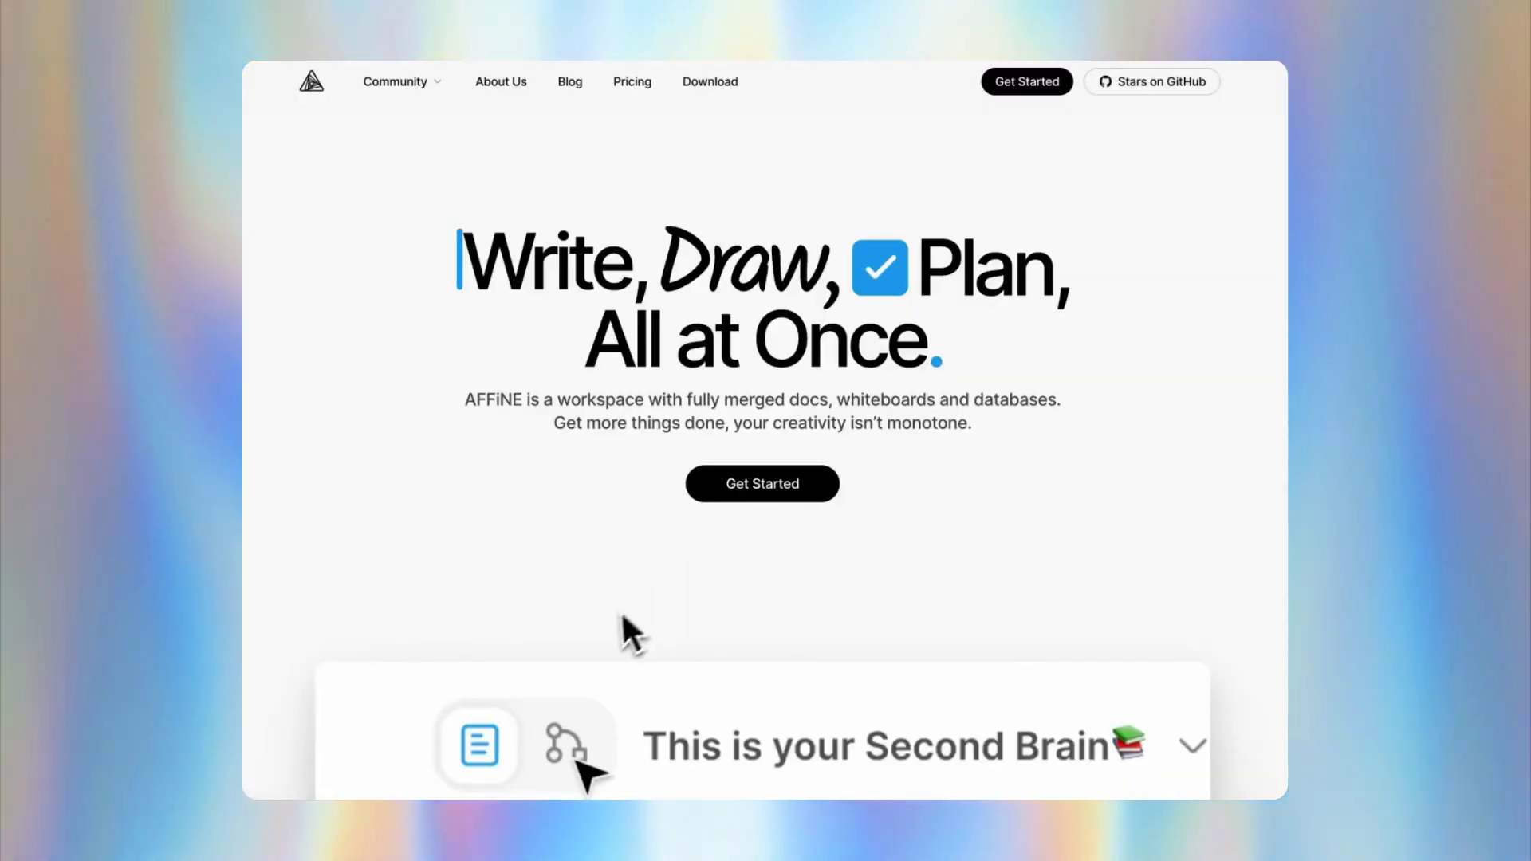
# - Look over the AFFiNE homepage, then star the AFFiNE repository on GitHub
pyautogui.scroll(-10, 580, 658)
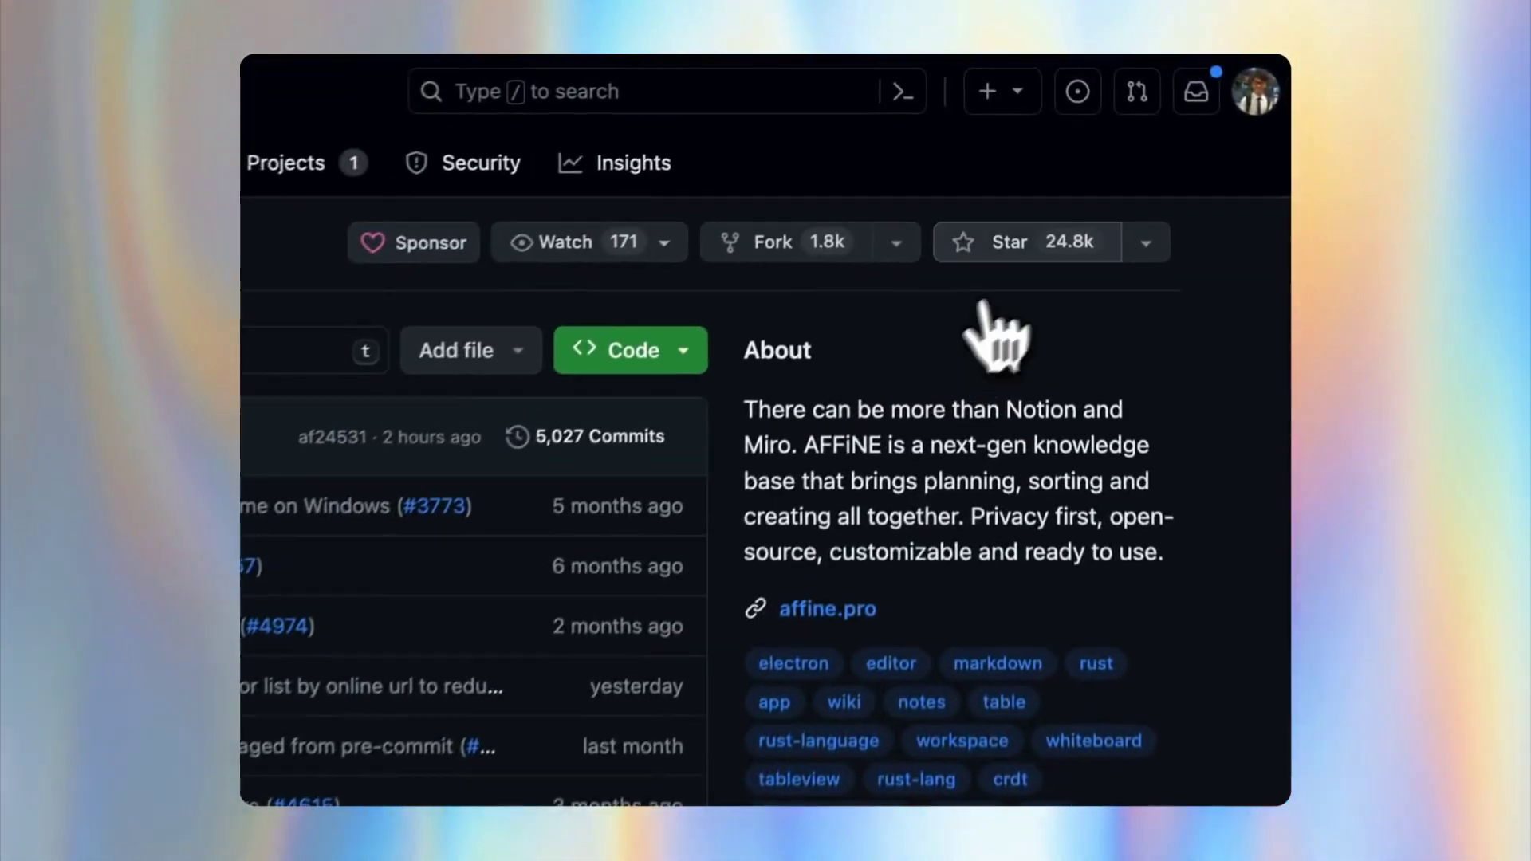
pyautogui.click(1051, 246)
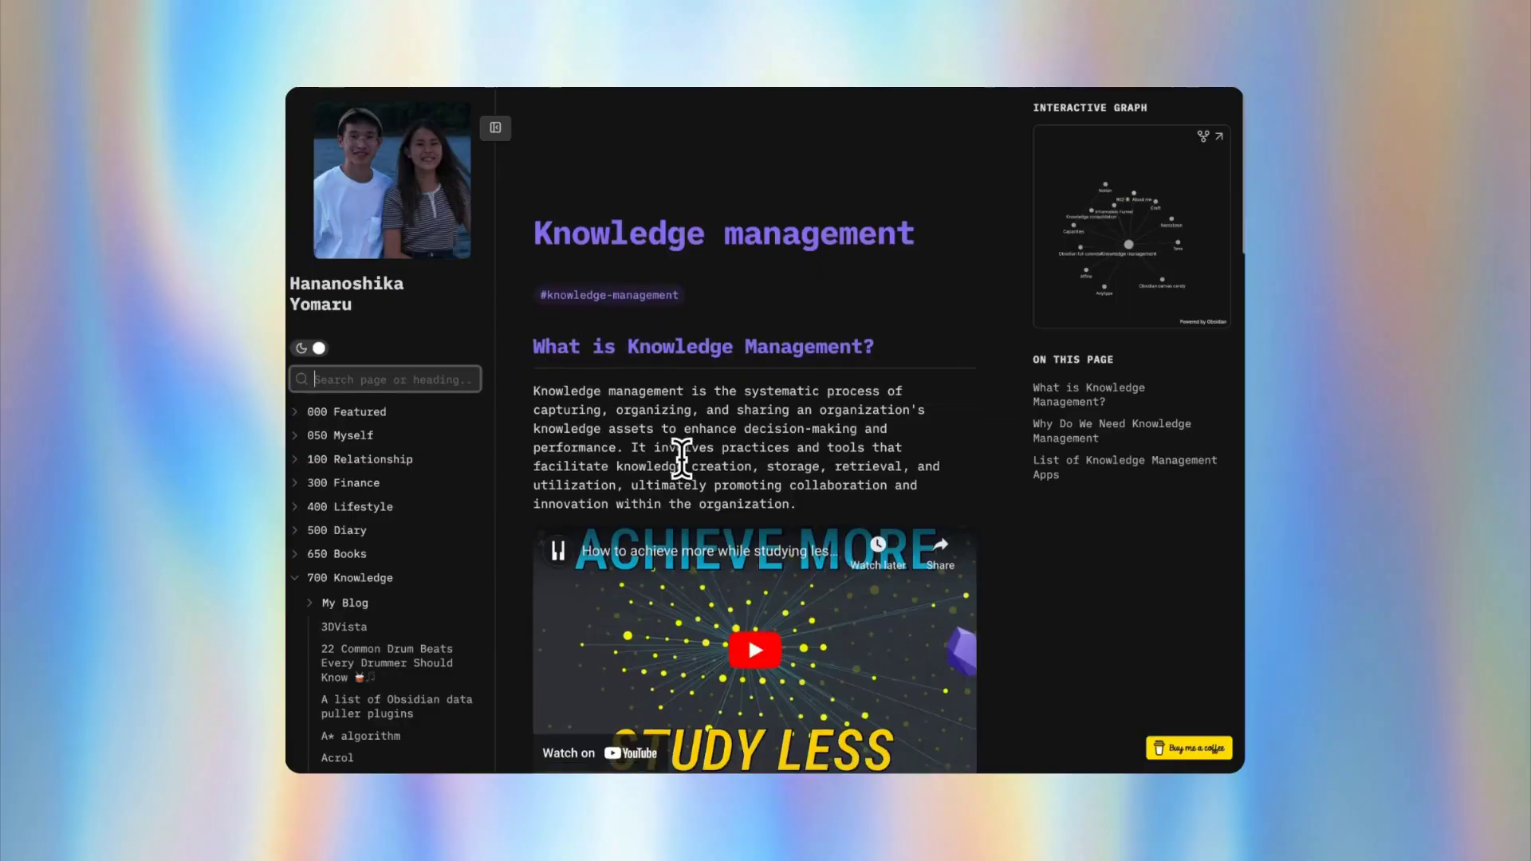
# - Scroll the Knowledge Management Apps table sideways, then down to the Conclusion notes
pyautogui.scroll(-15, 681, 456)
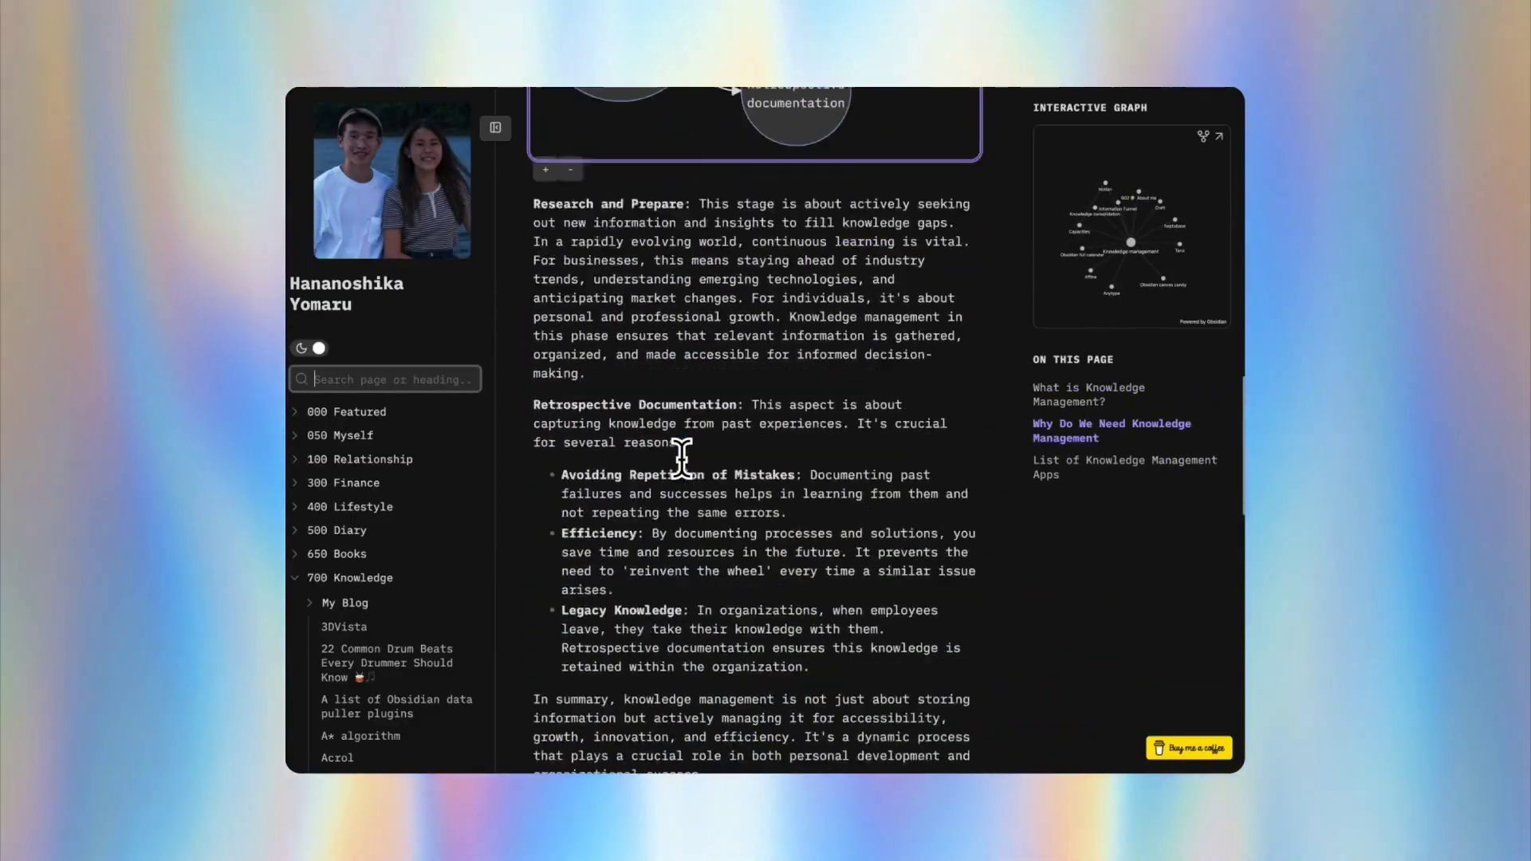
pyautogui.scroll(-15, 681, 456)
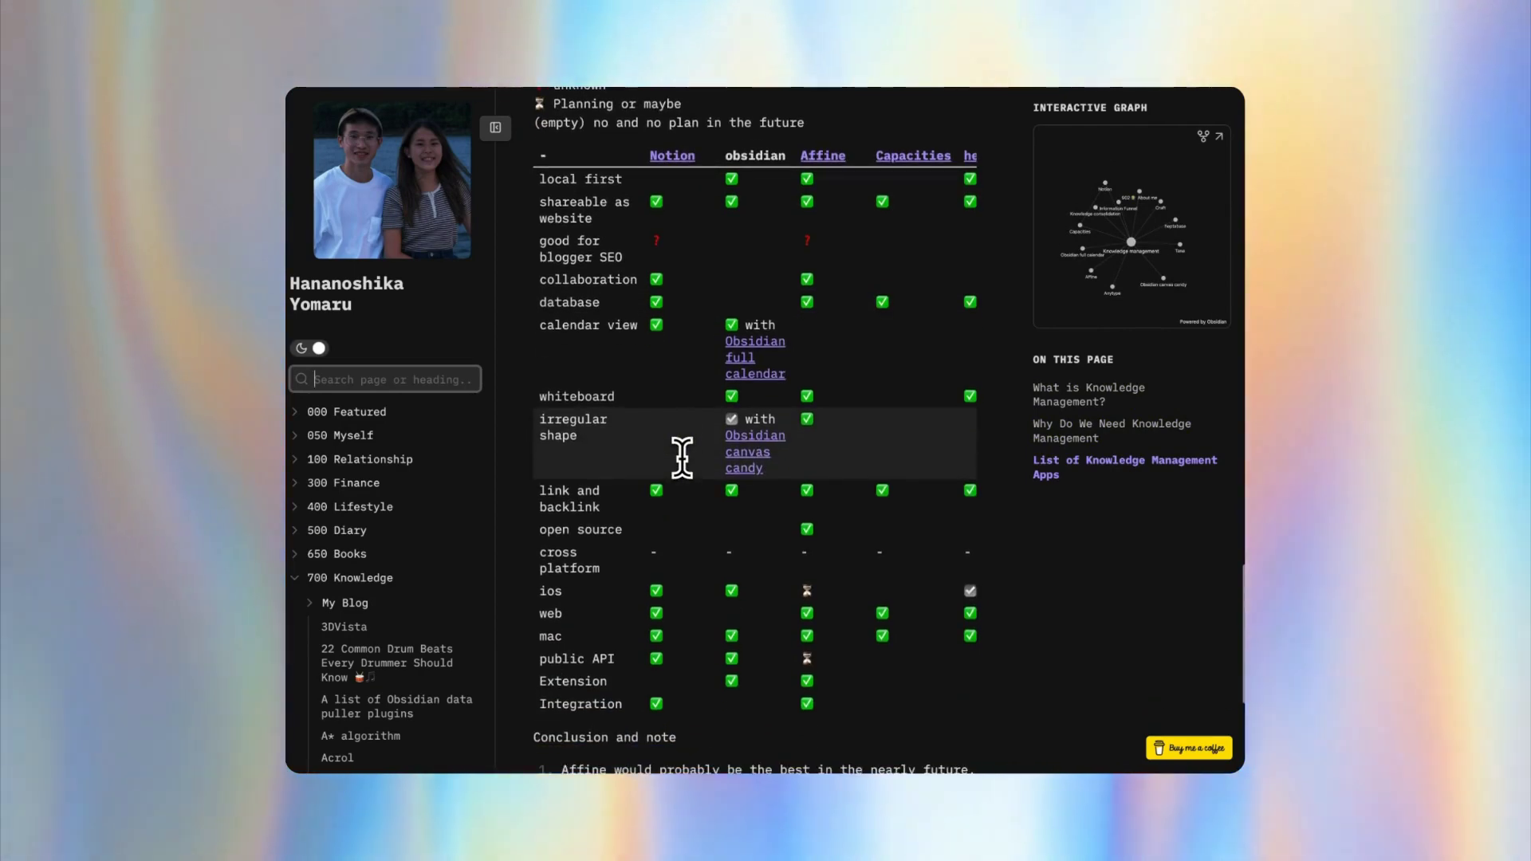
pyautogui.hscroll(5, 780, 377)
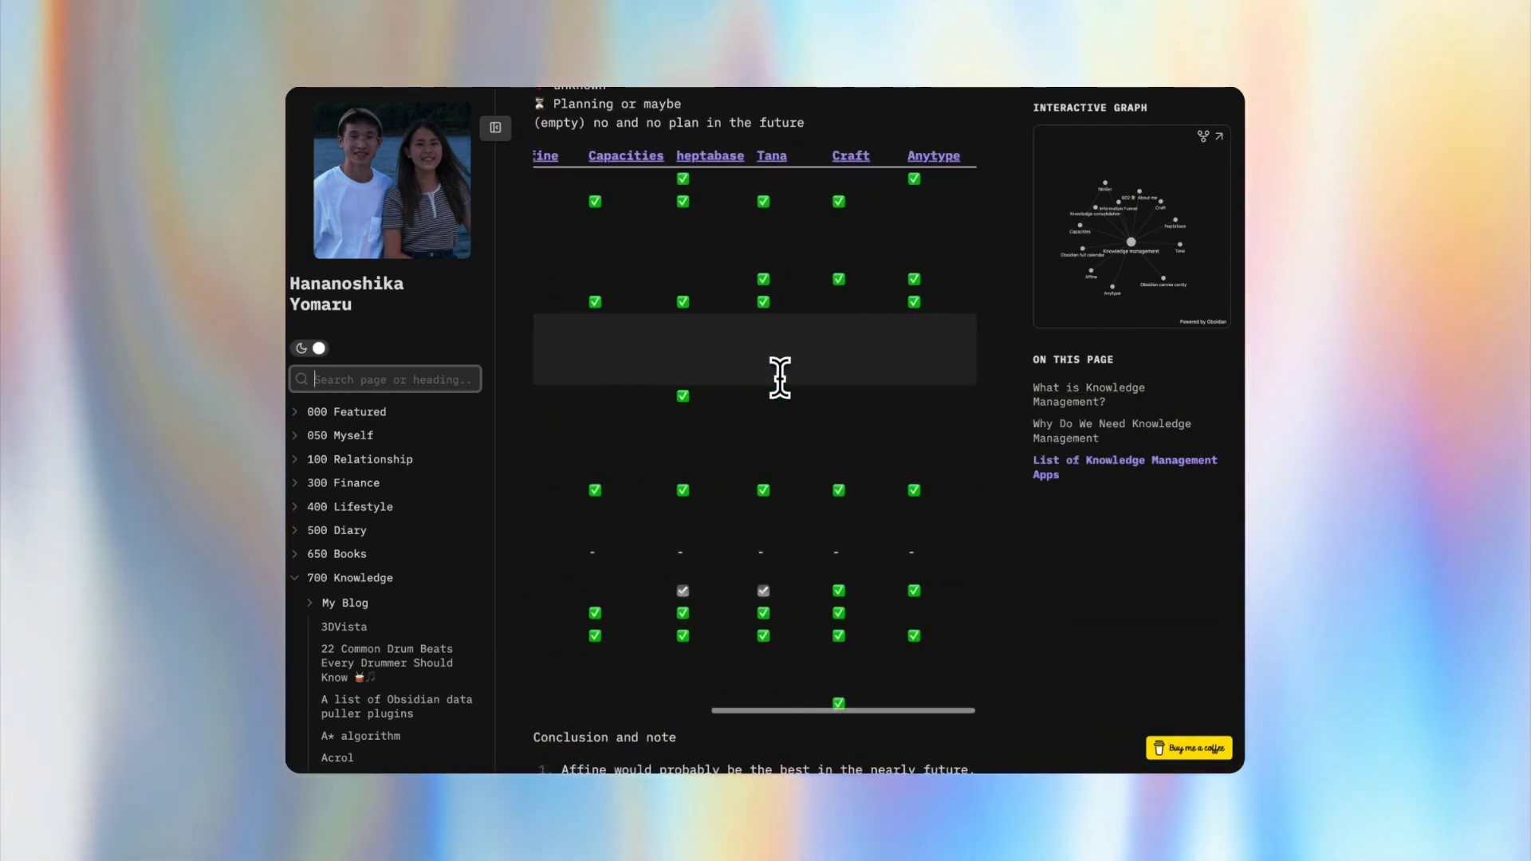
pyautogui.hscroll(-5, 780, 377)
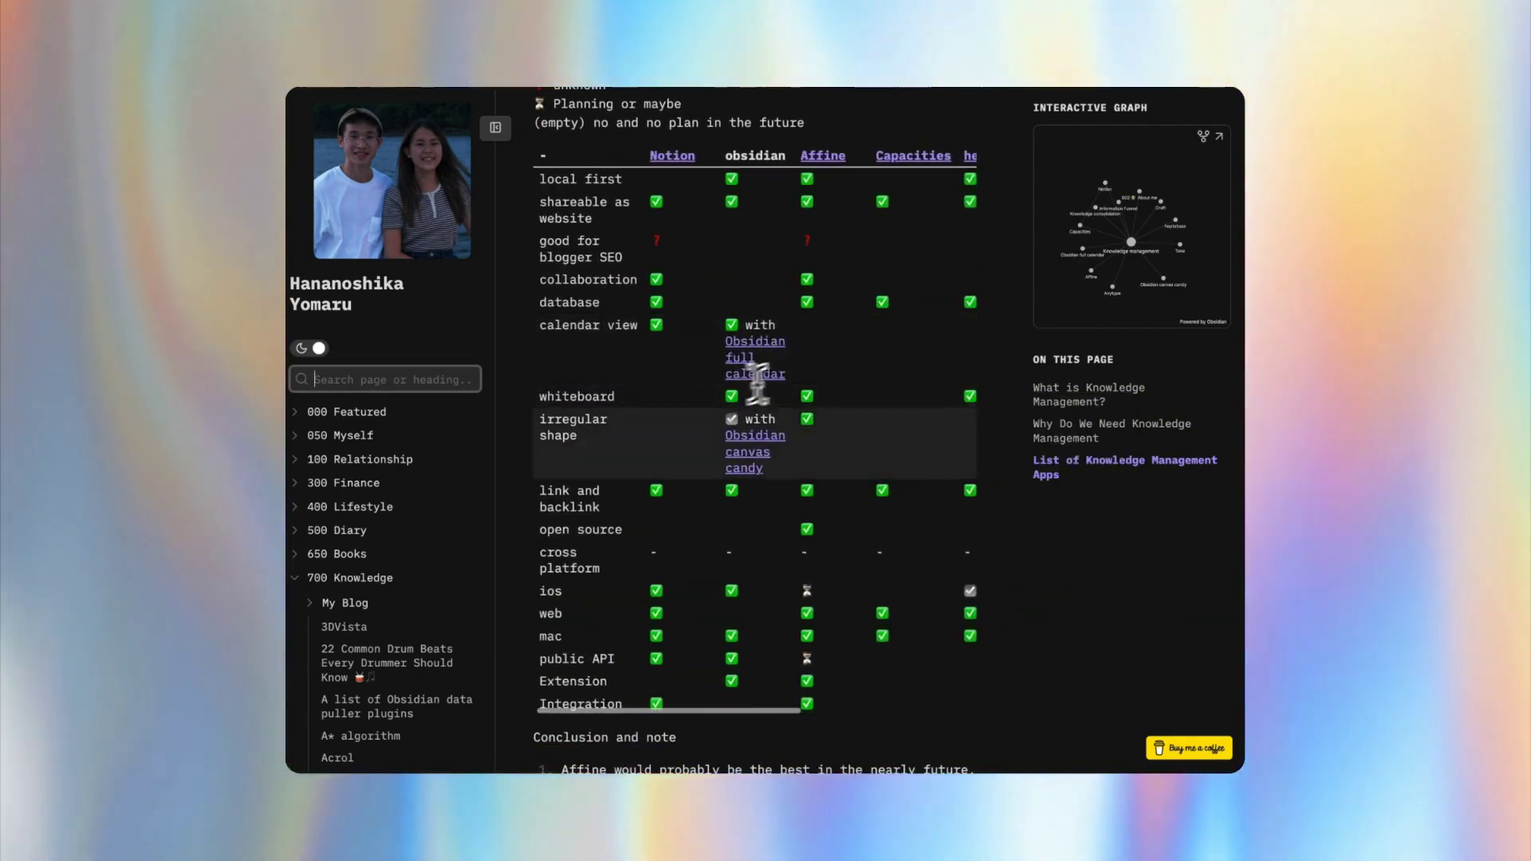
pyautogui.scroll(-2, 684, 420)
pyautogui.scroll(-3, 684, 414)
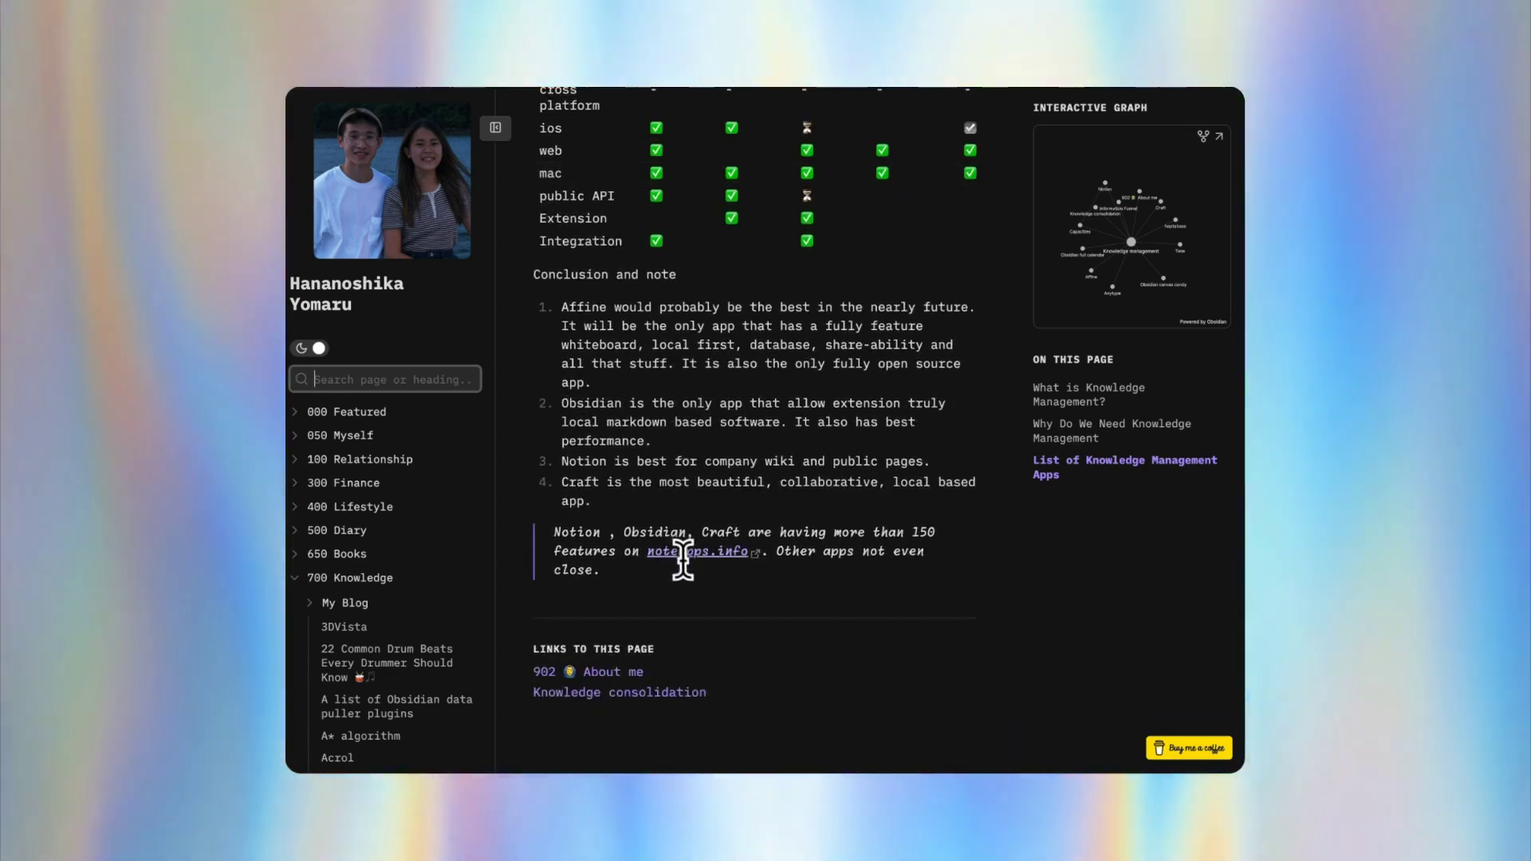
pyautogui.scroll(4, 686, 543)
pyautogui.scroll(1, 674, 398)
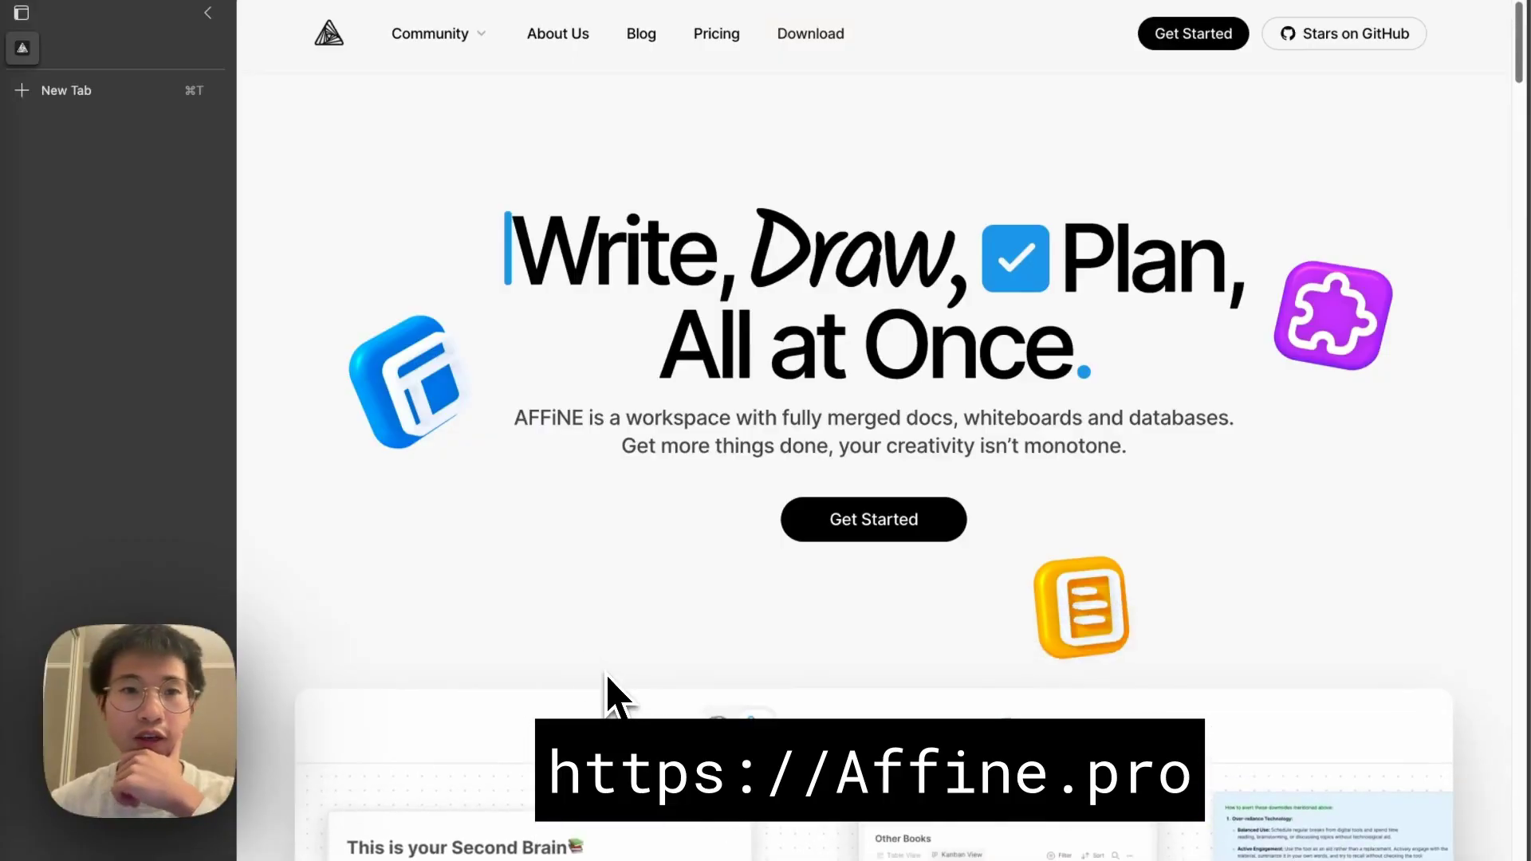
# - Browse the homepage demo, then go to the AFFiNE 0.11.2 Download page
pyautogui.scroll(-10, 527, 530)
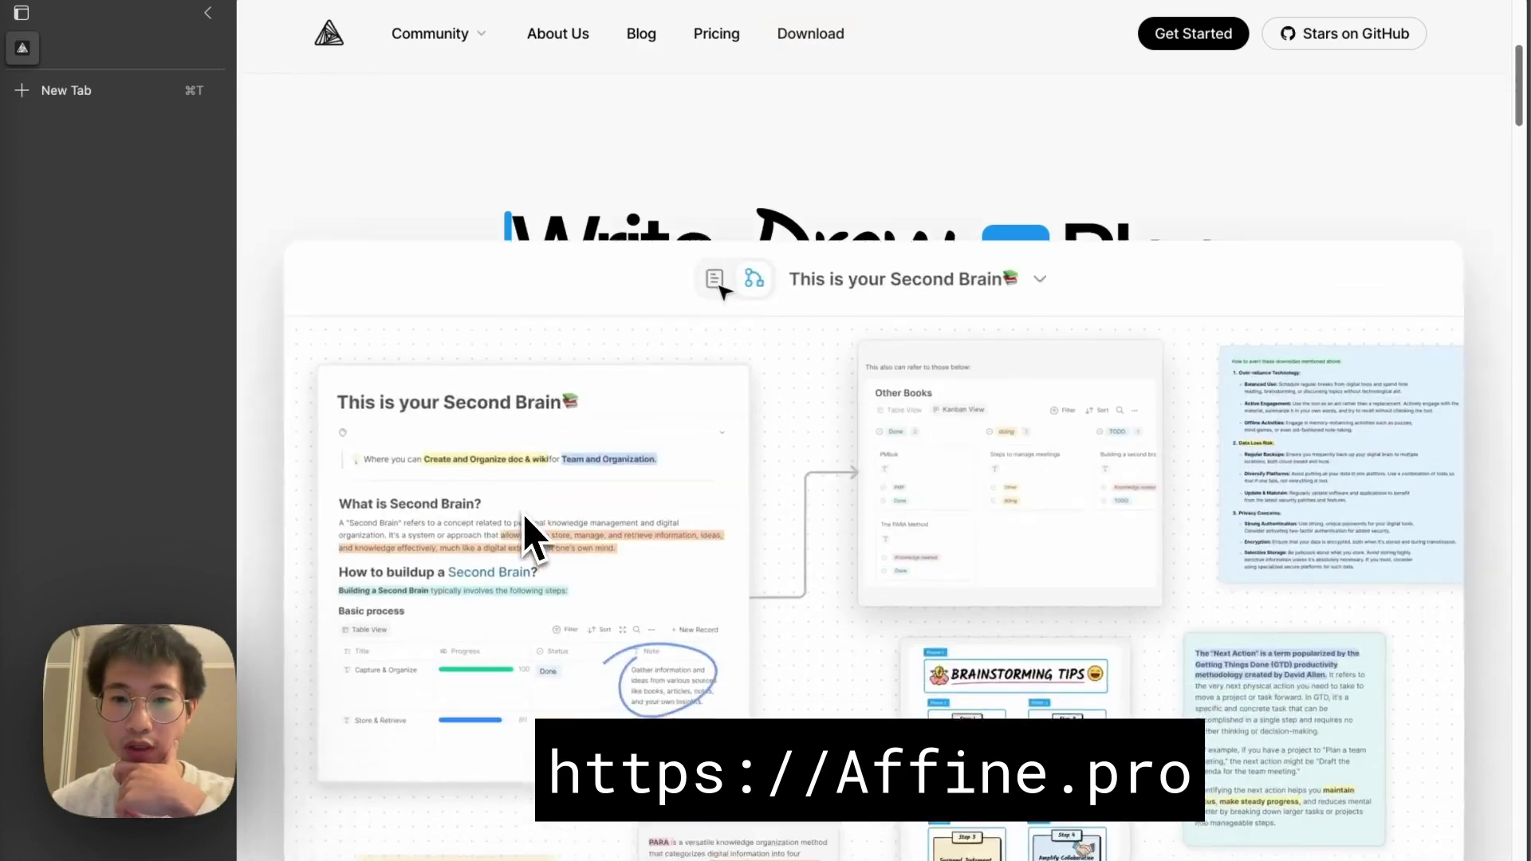
pyautogui.scroll(-10, 527, 530)
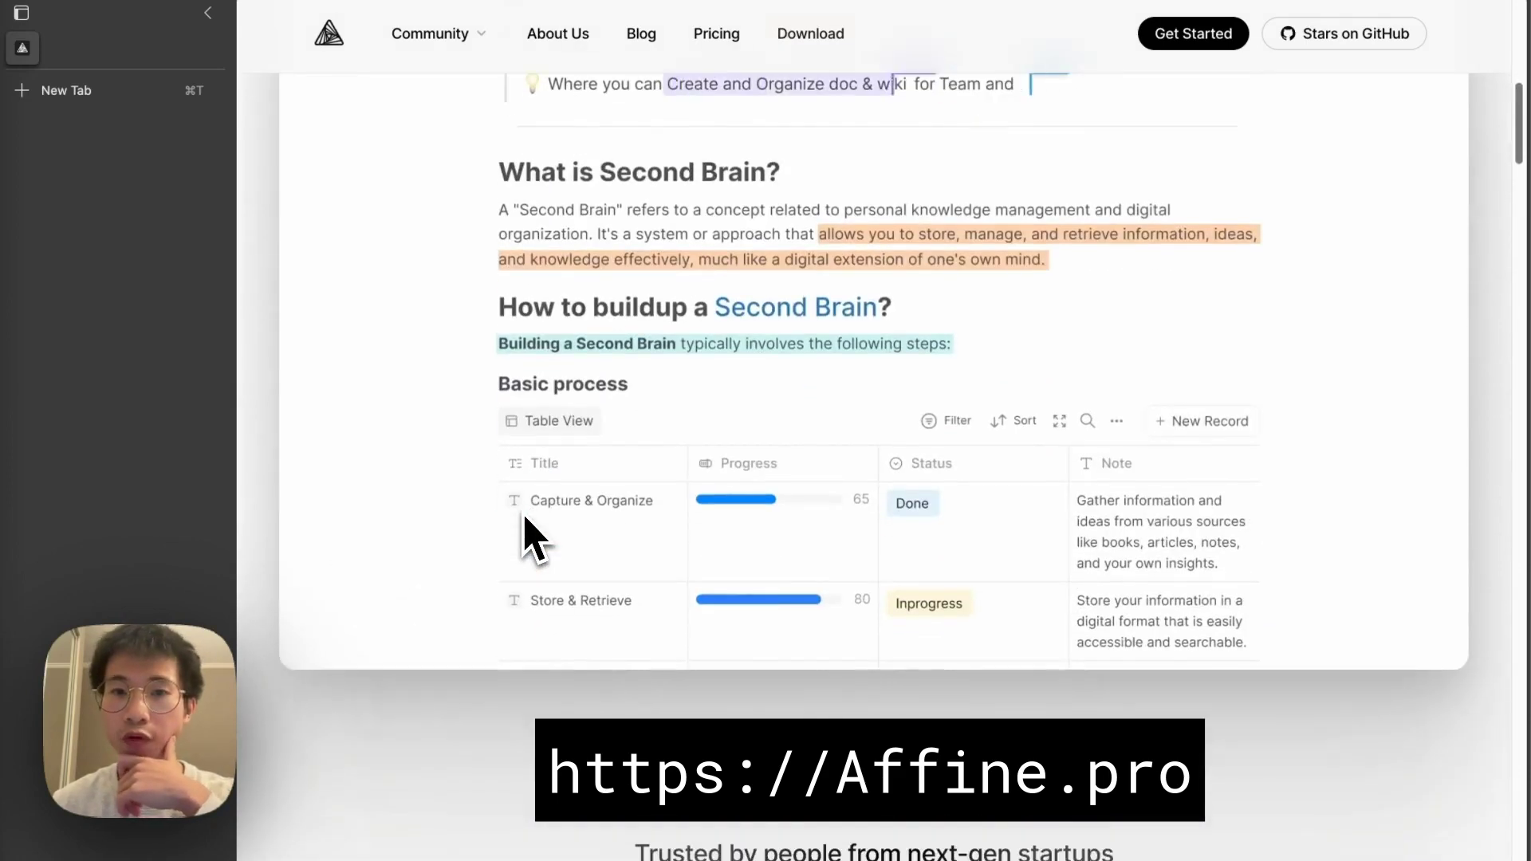
pyautogui.scroll(10, 528, 531)
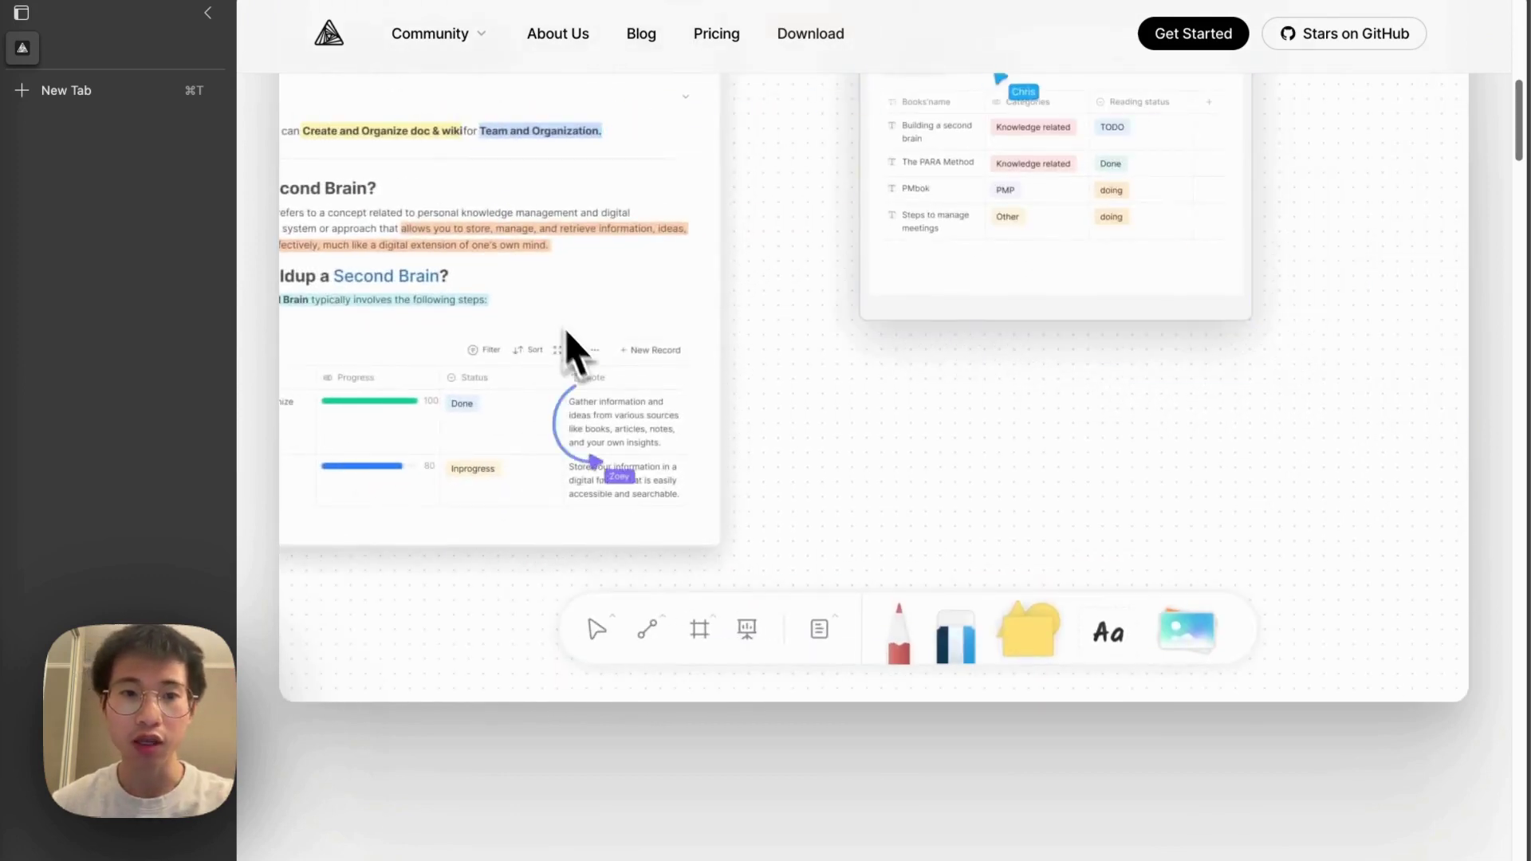
pyautogui.scroll(2, 1250, 572)
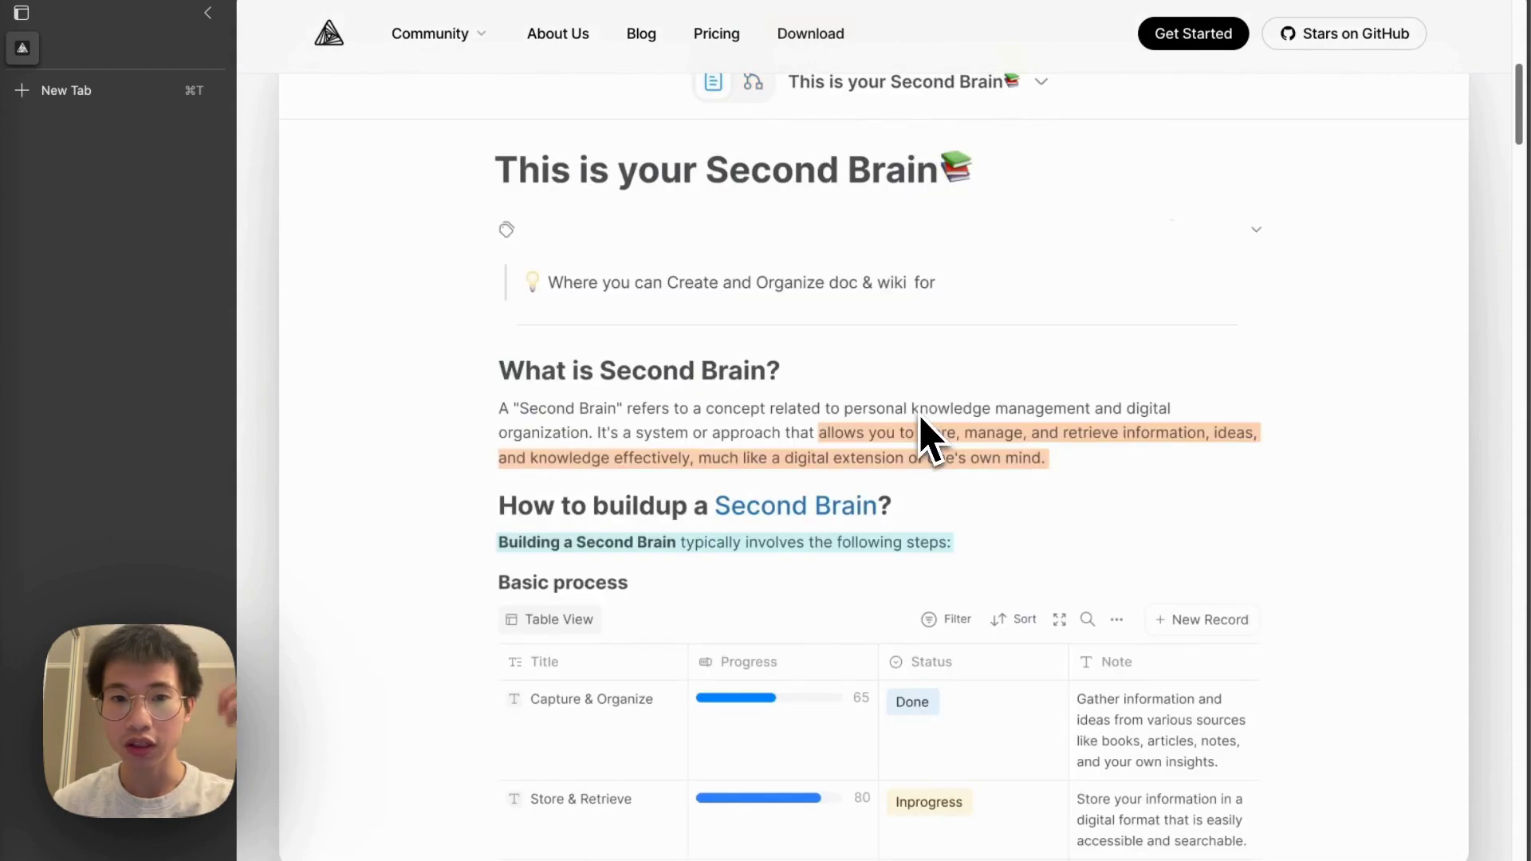
pyautogui.click(825, 36)
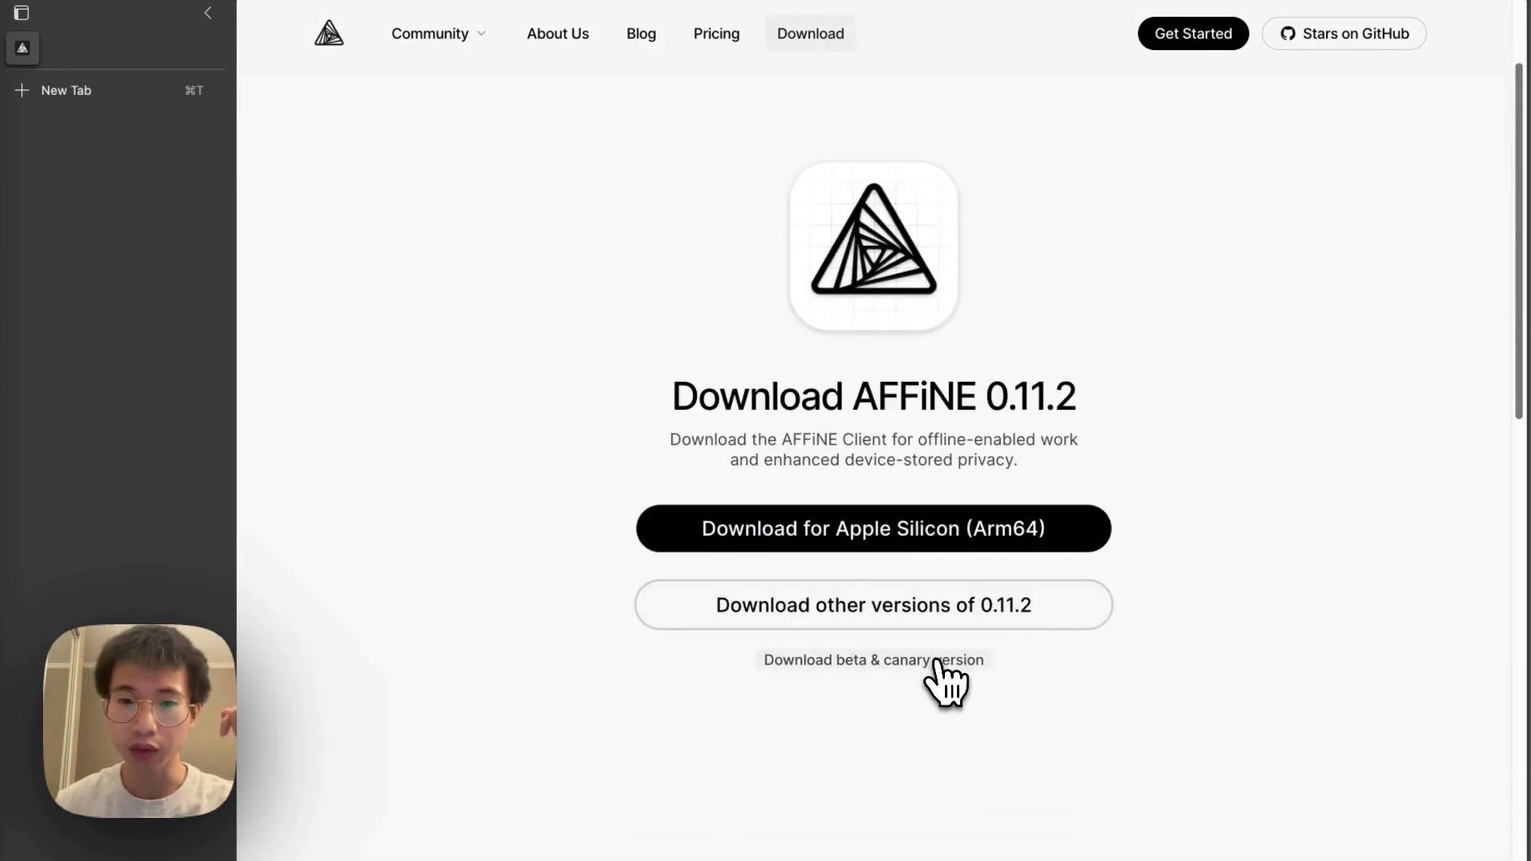
# - Check the other 0.11.2 download versions, then launch AFFiNE in a new tab
pyautogui.click(940, 626)
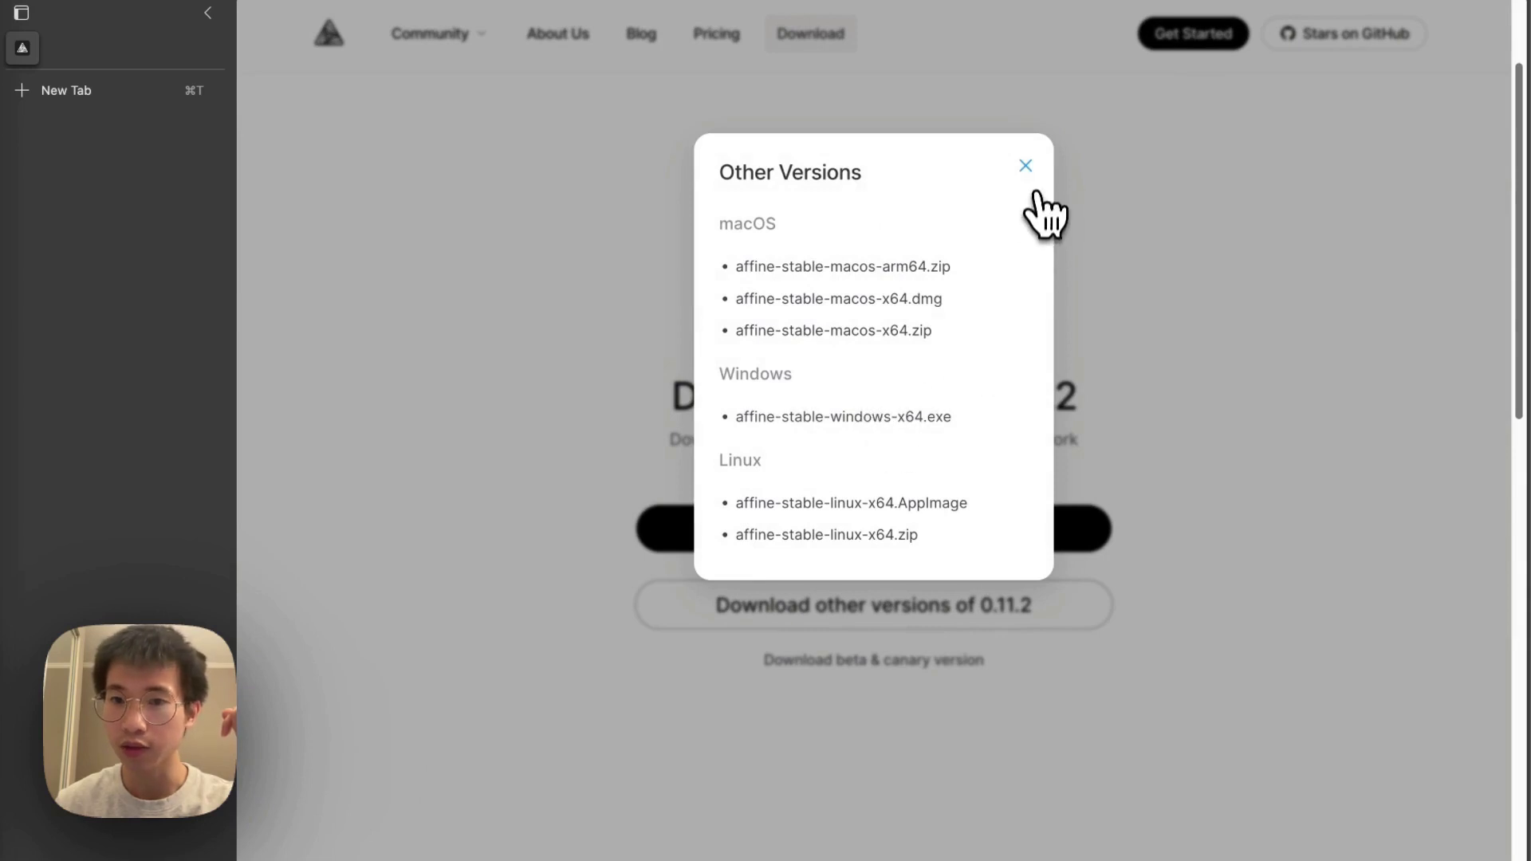
pyautogui.click(1025, 166)
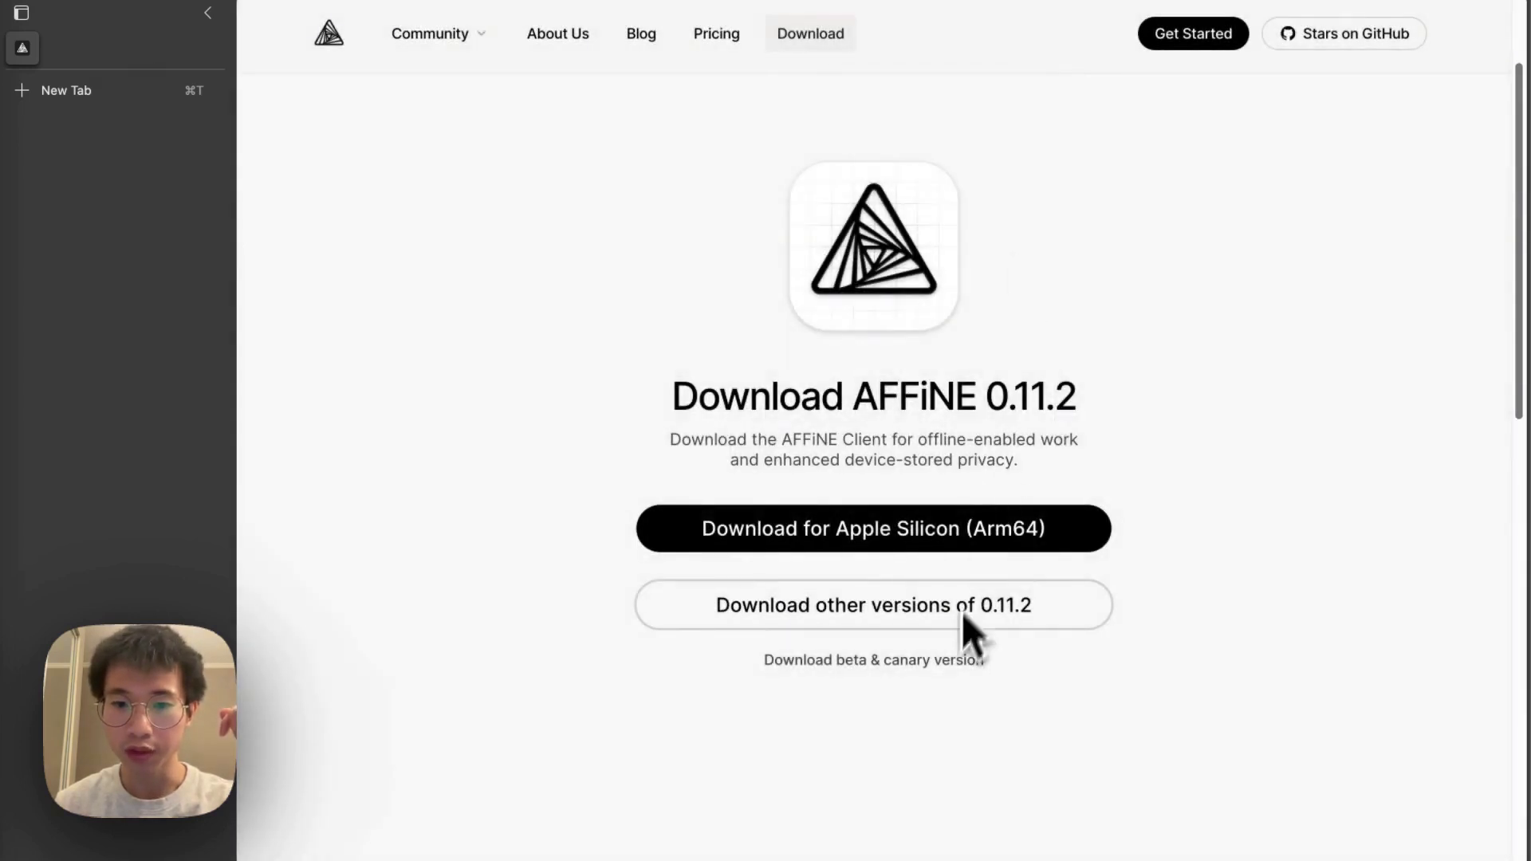
pyautogui.scroll(-2, 950, 694)
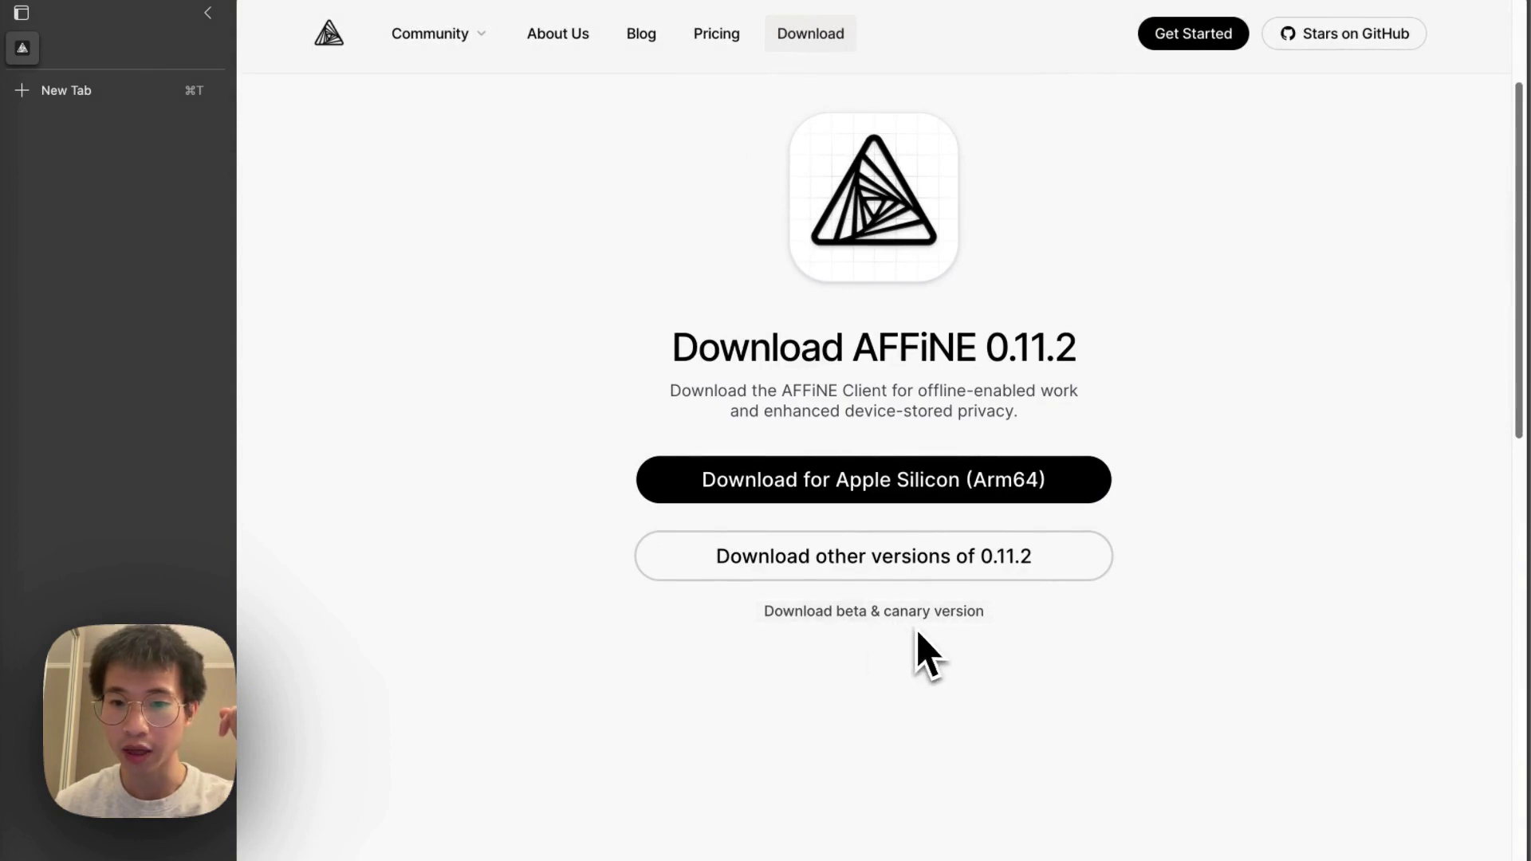
pyautogui.click(979, 612)
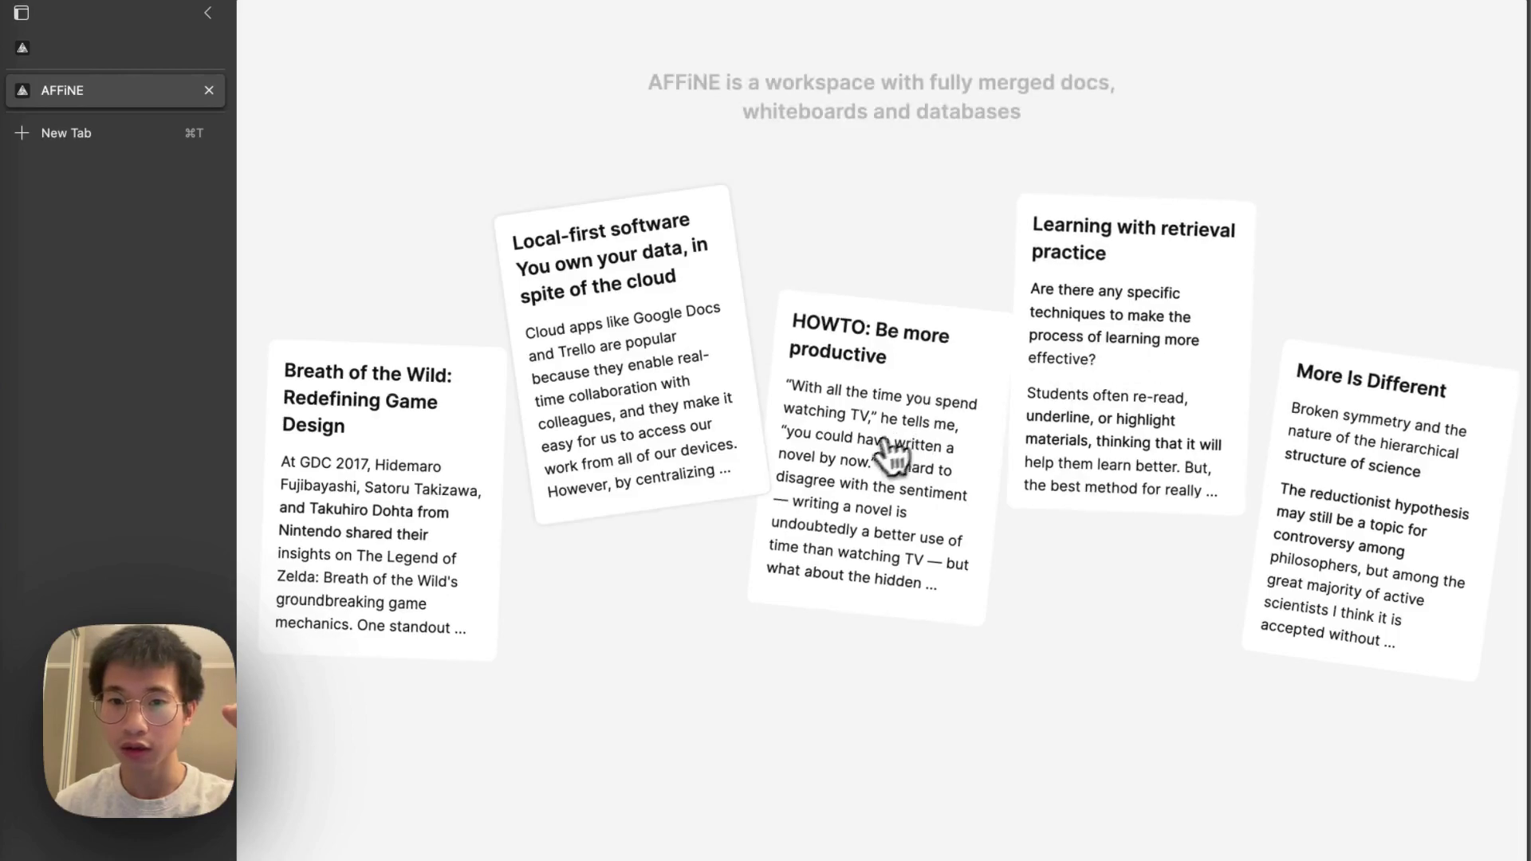
# - Open the HOWTO: Be more productive doc, try Edgeless and Page modes, and finish onboarding
pyautogui.click(884, 443)
pyautogui.scroll(-5, 916, 454)
pyautogui.scroll(5, 906, 404)
pyautogui.click(912, 108)
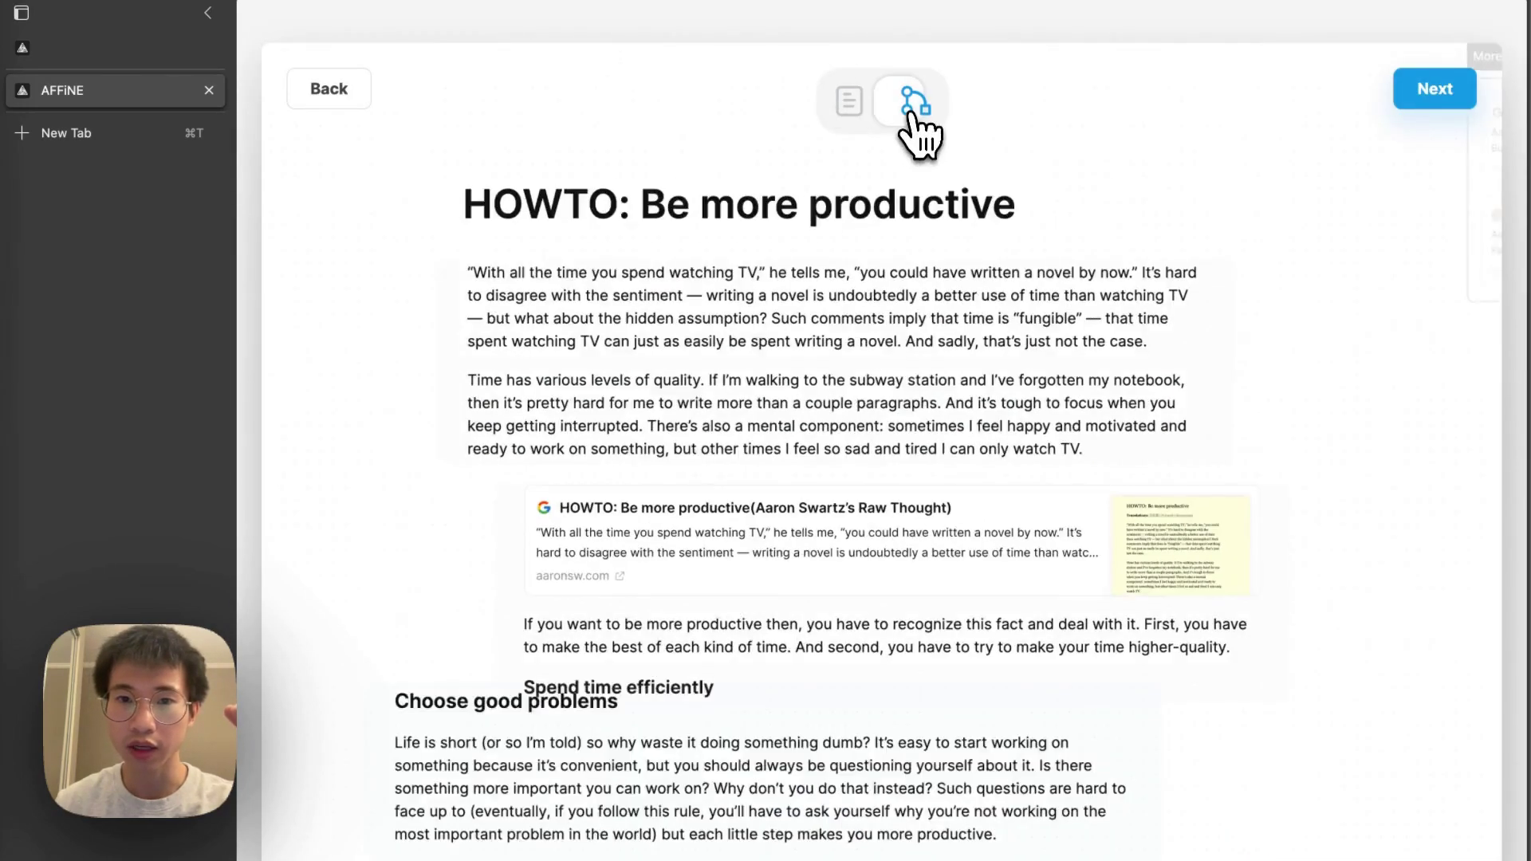
pyautogui.click(854, 116)
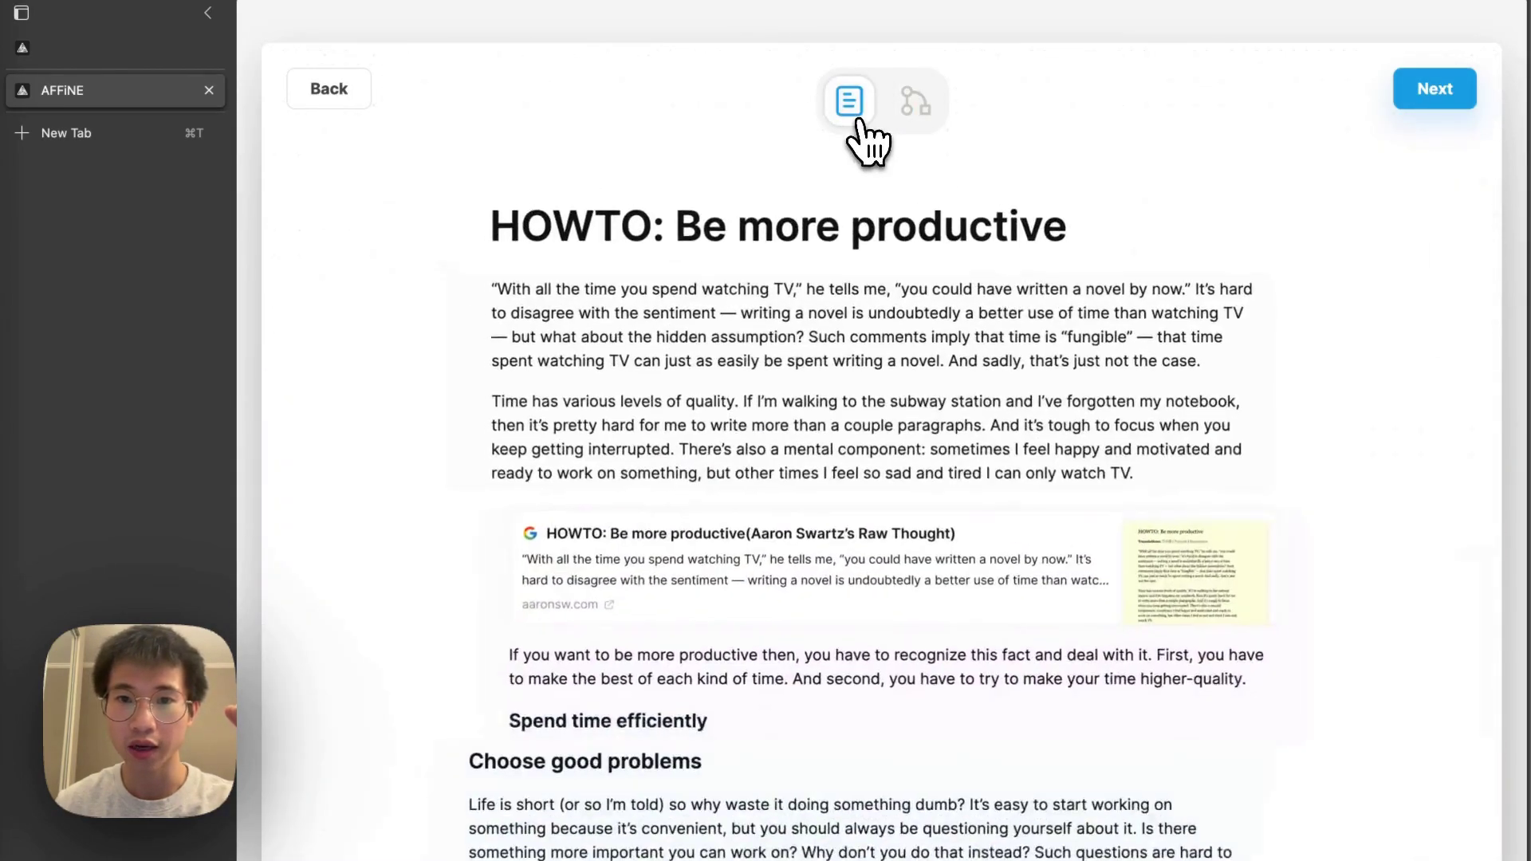
pyautogui.scroll(-20, 1077, 407)
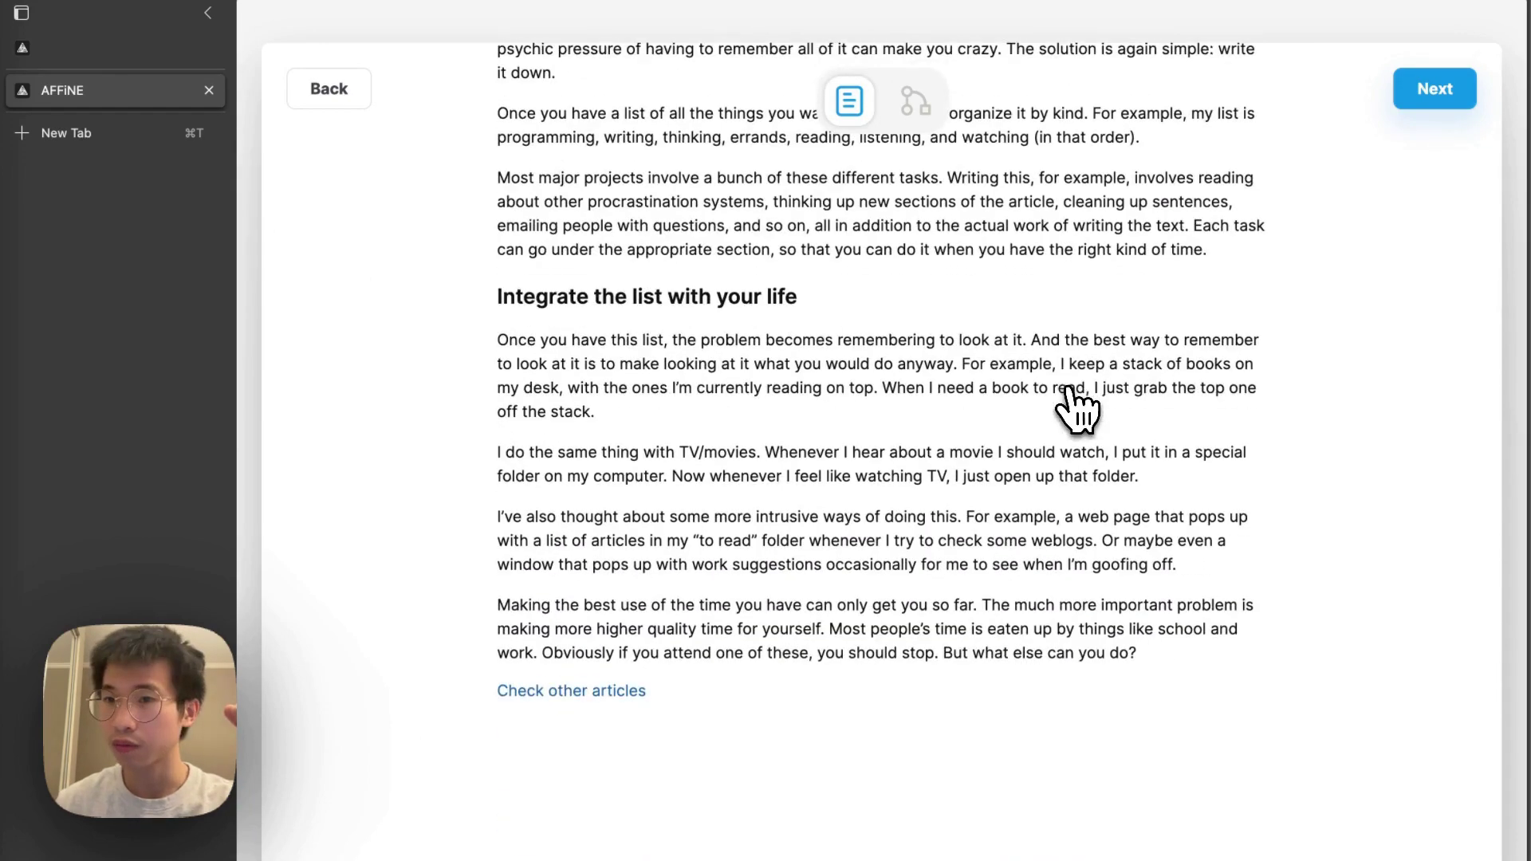
pyautogui.click(1431, 100)
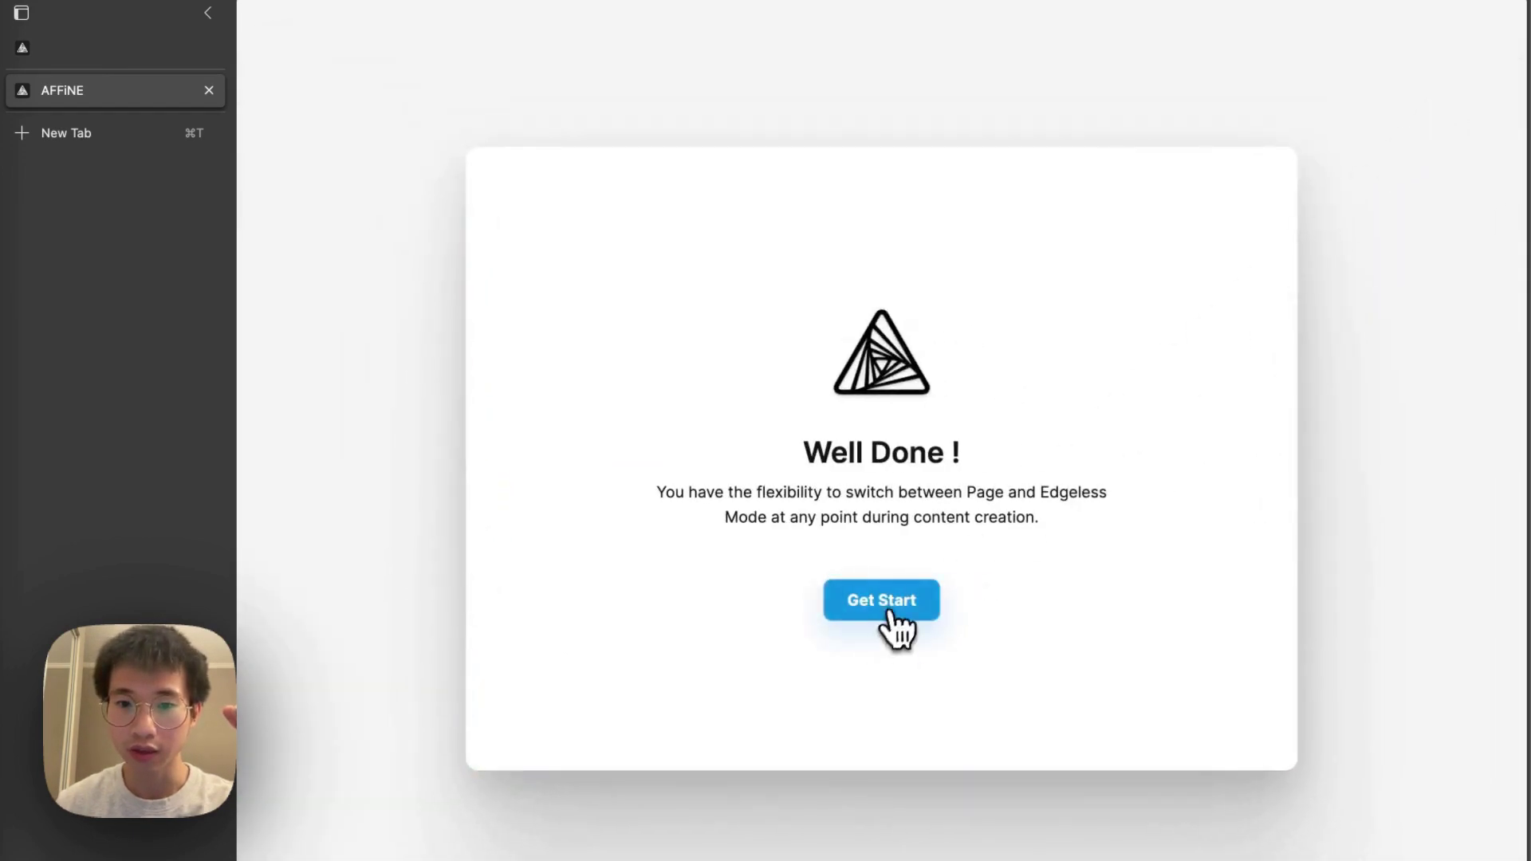
pyautogui.click(882, 606)
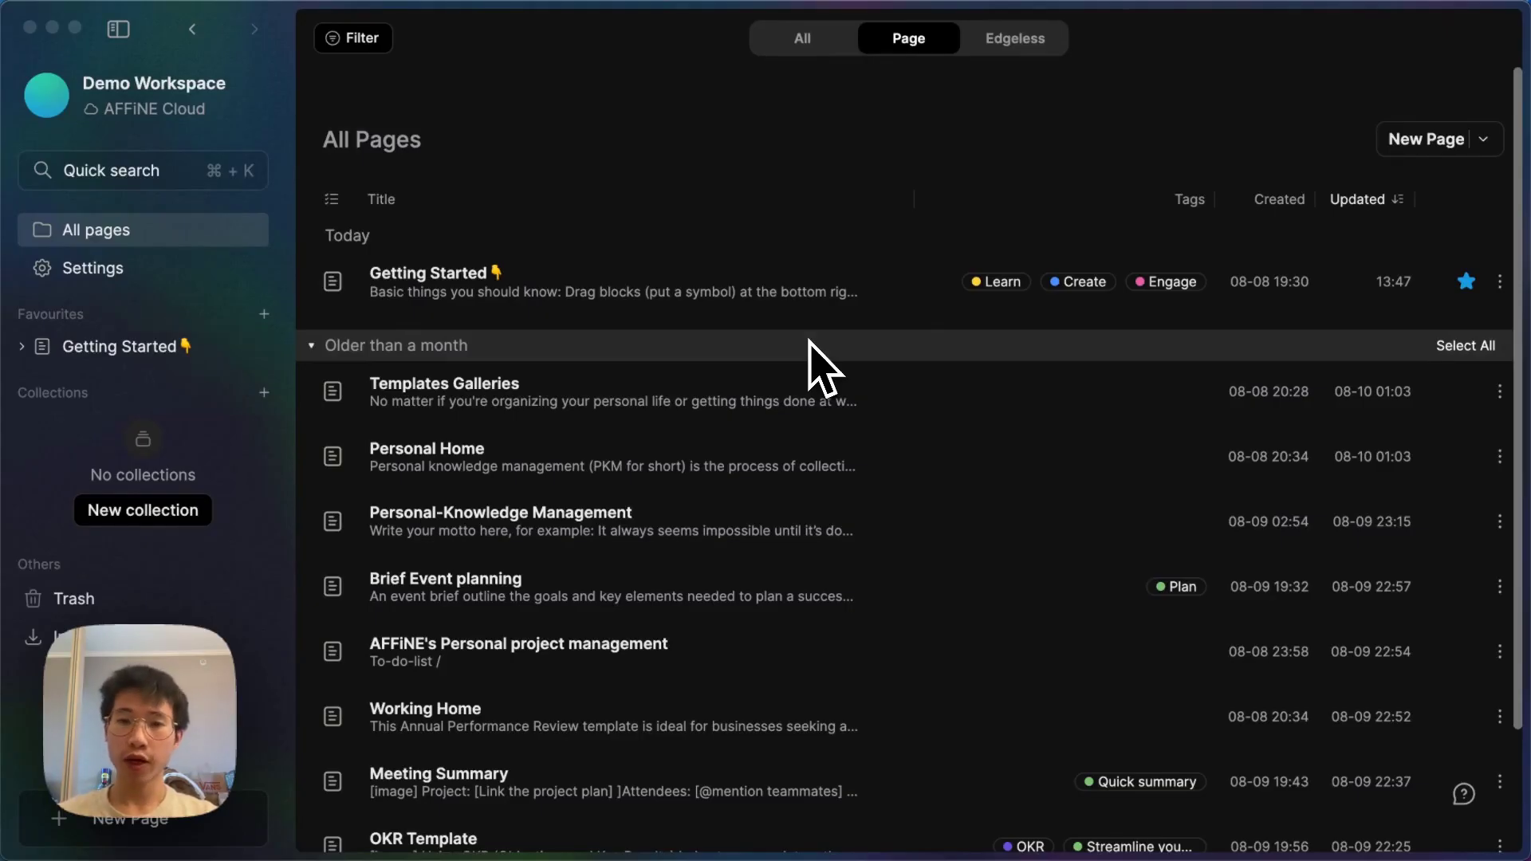
# - Filter All Pages to Edgeless docs, then open Getting Started from Favourites
pyautogui.scroll(-2, 793, 463)
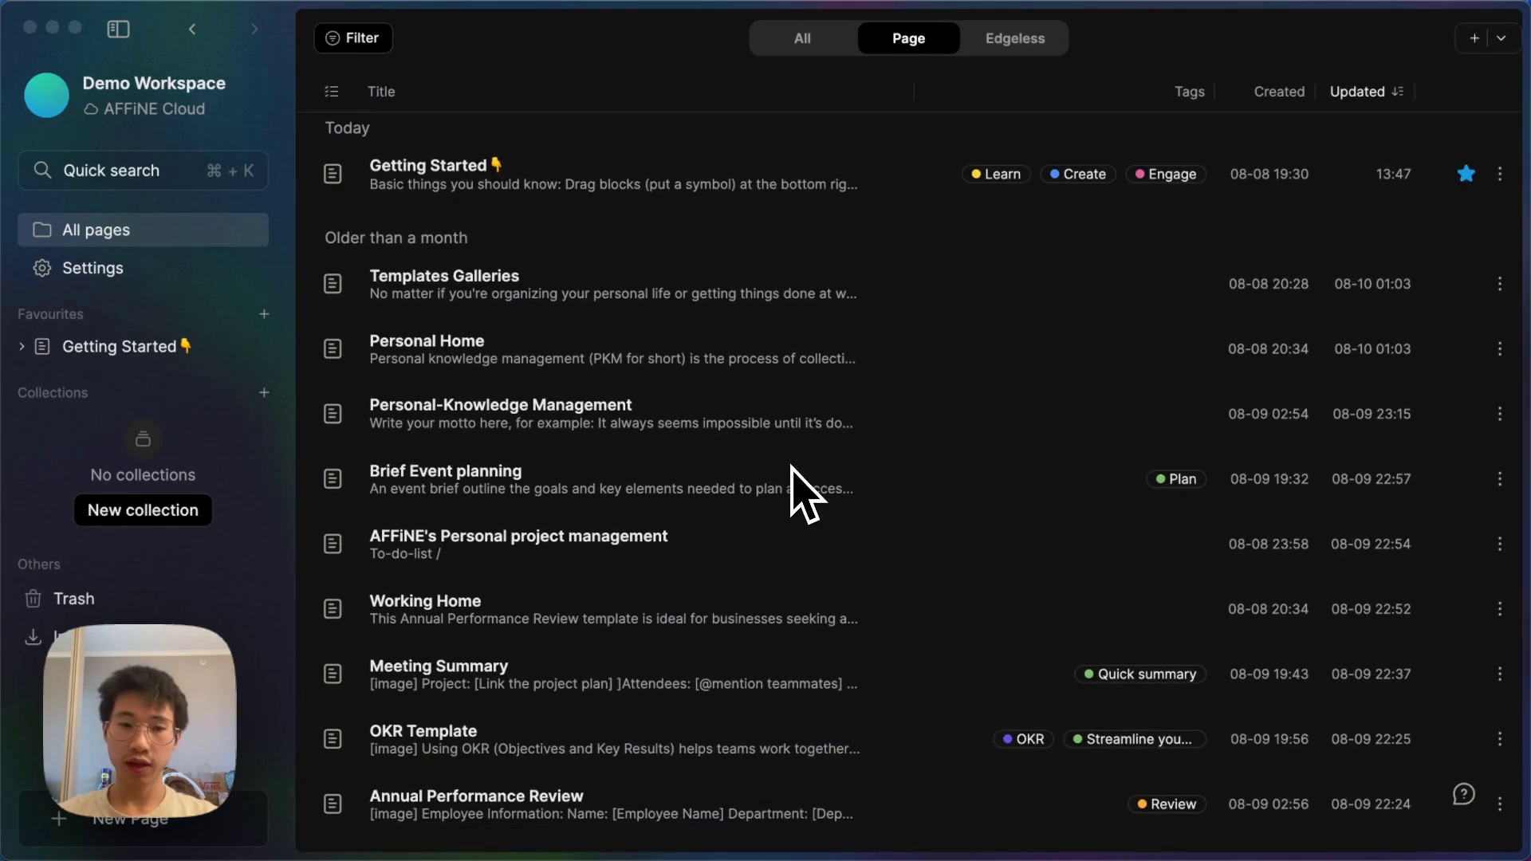
pyautogui.scroll(2, 792, 471)
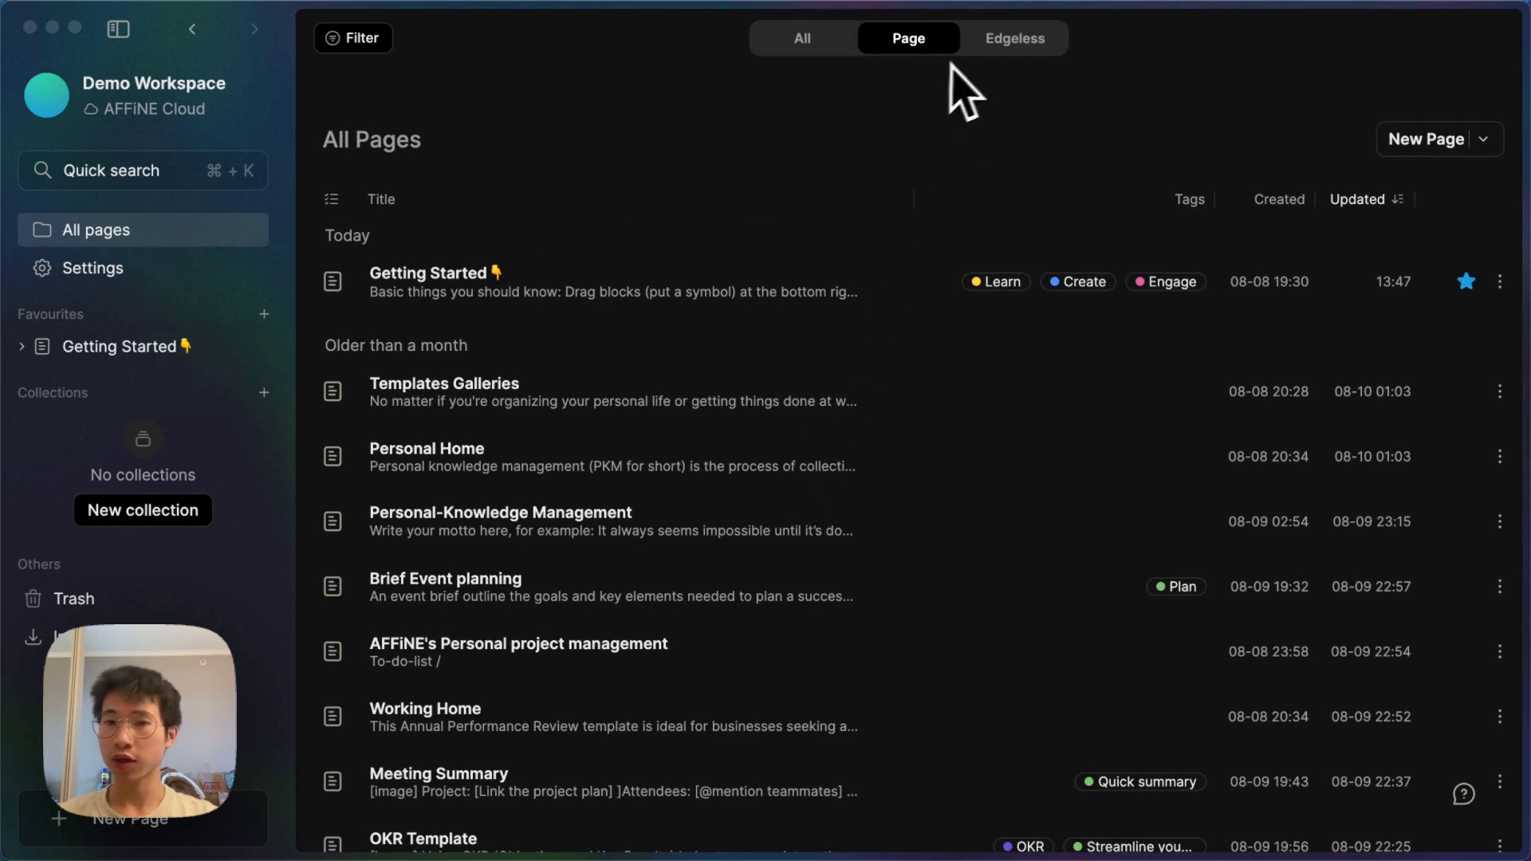
pyautogui.click(999, 46)
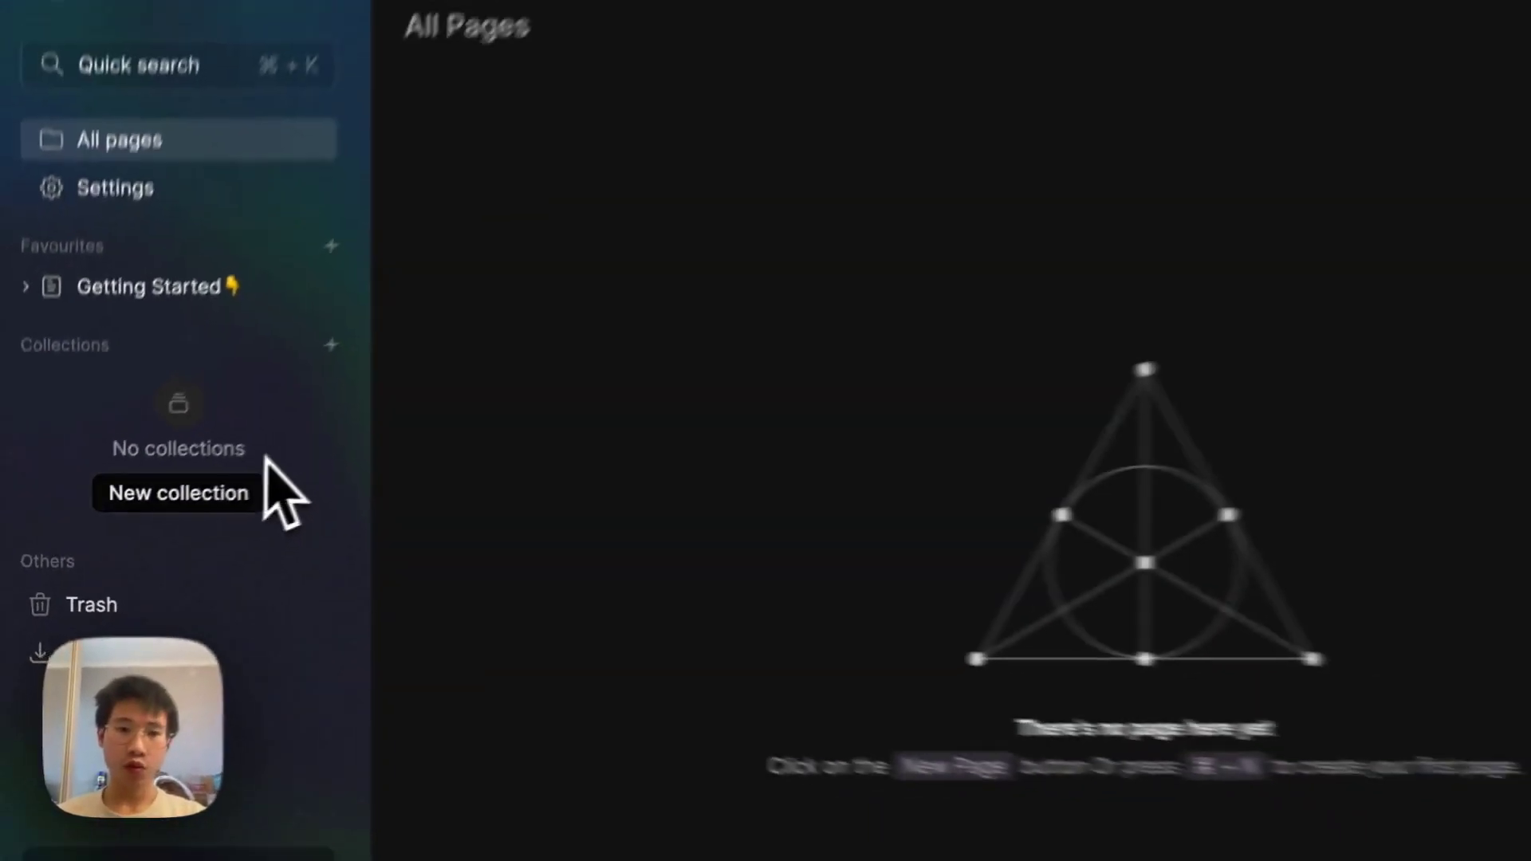
pyautogui.click(149, 286)
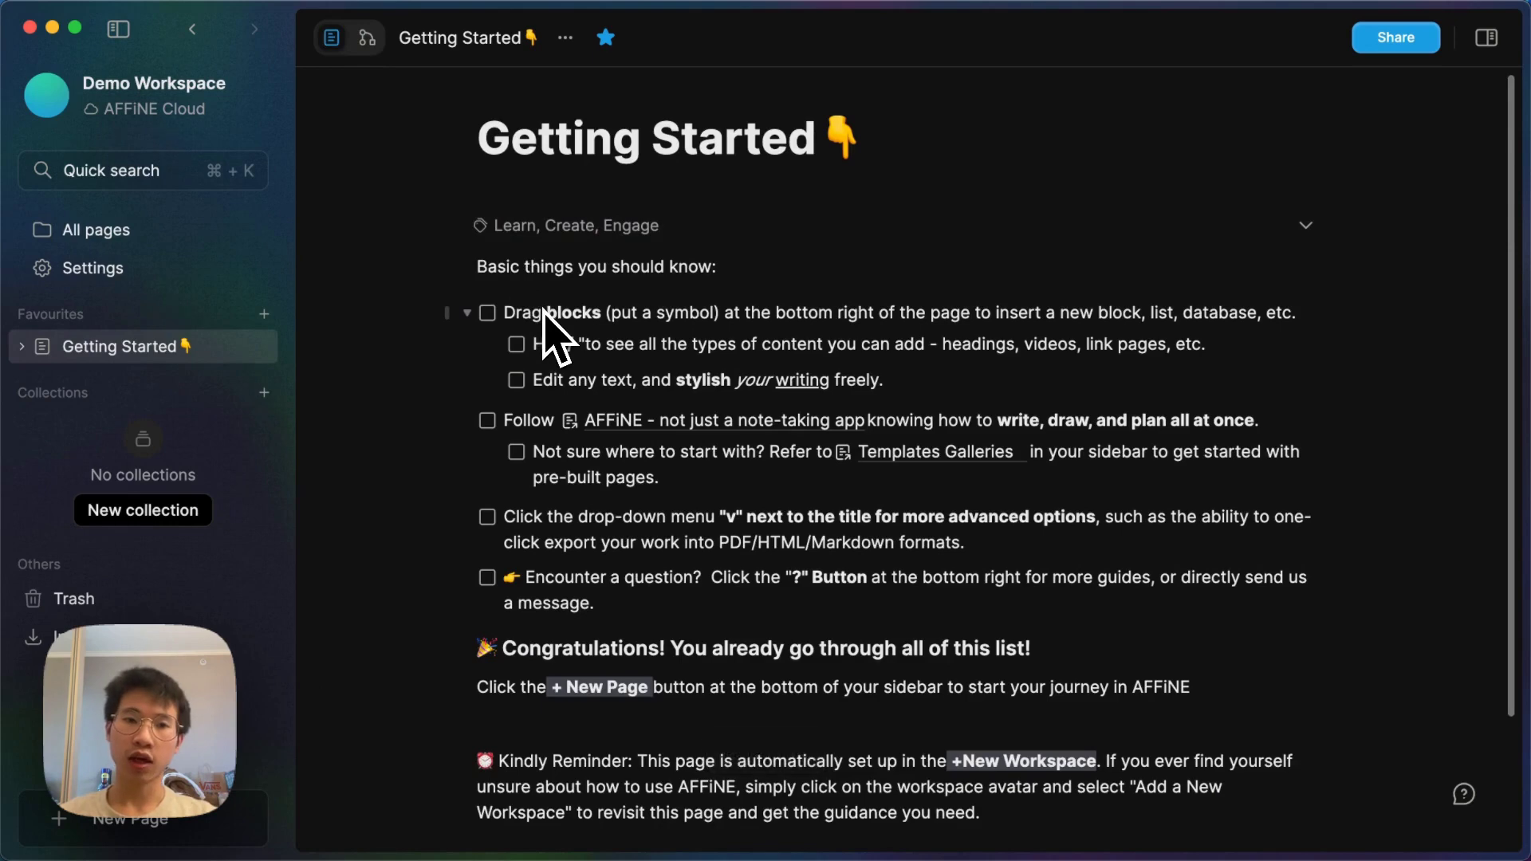
pyautogui.click(366, 38)
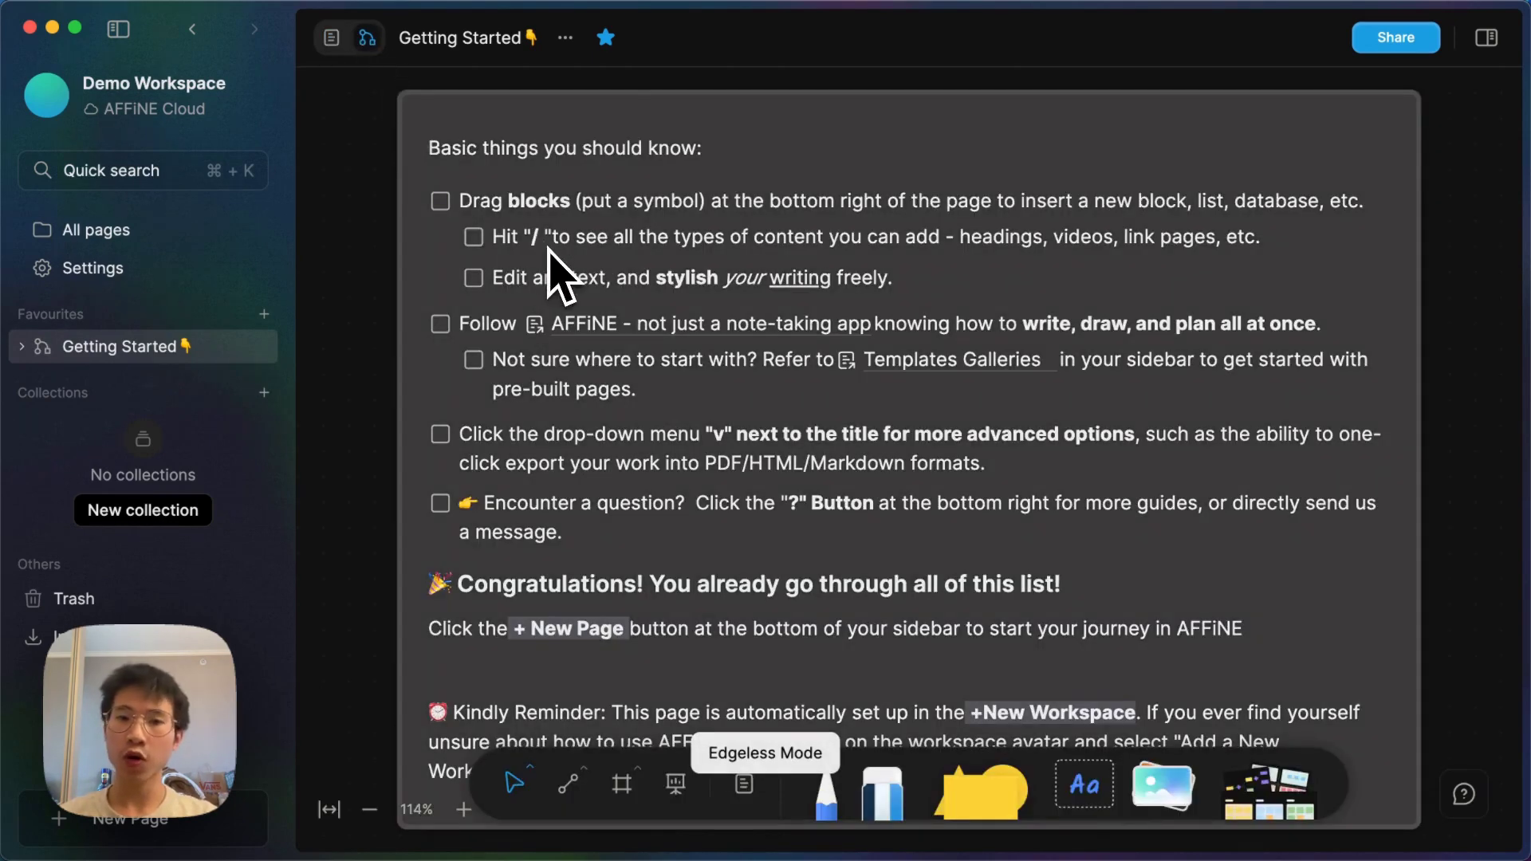
pyautogui.scroll(-5, 558, 275)
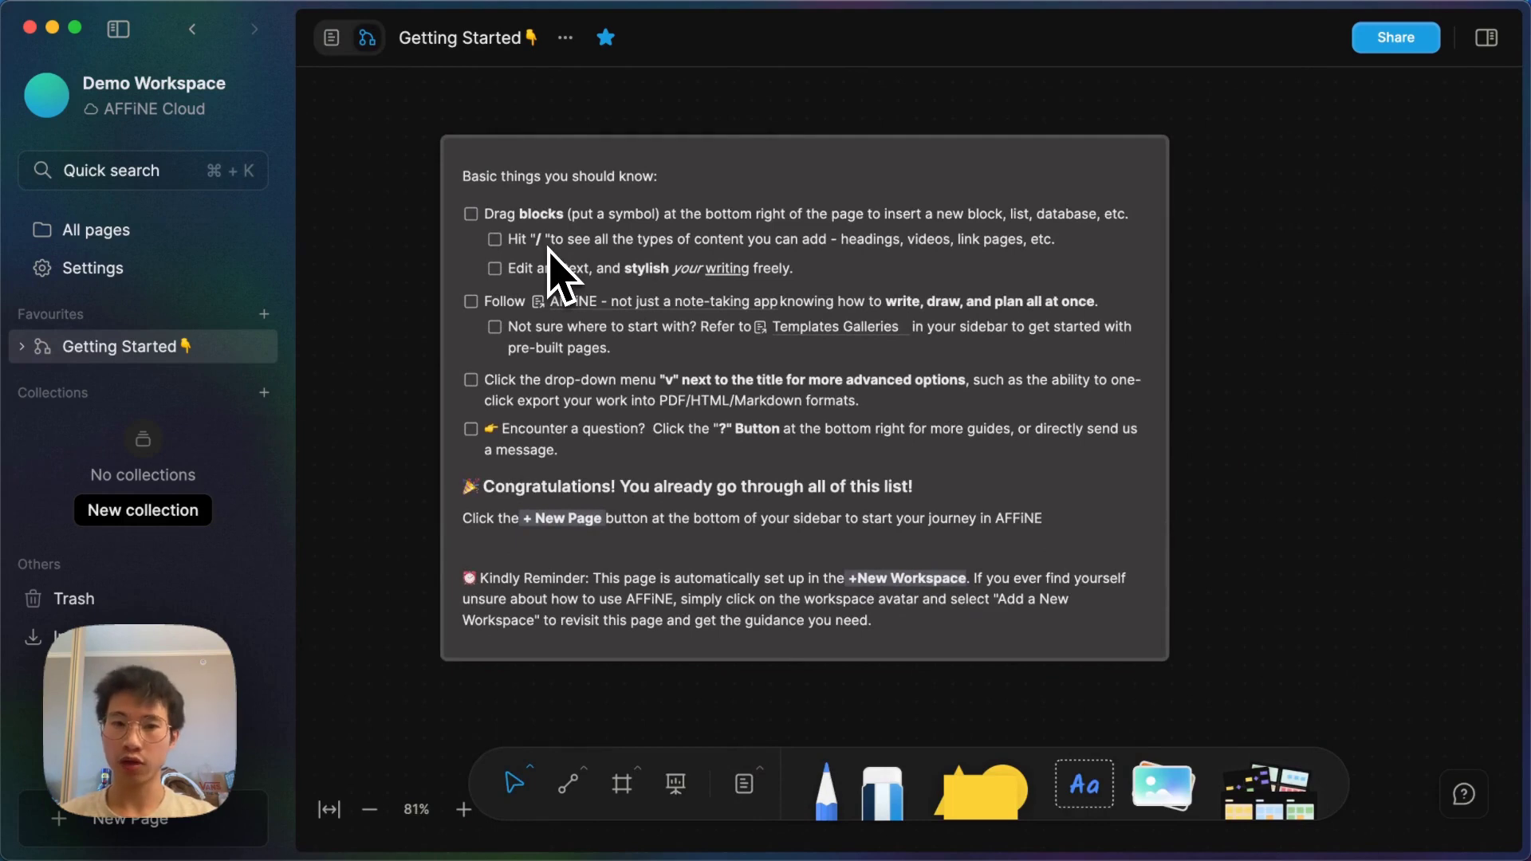
pyautogui.scroll(-4, 562, 275)
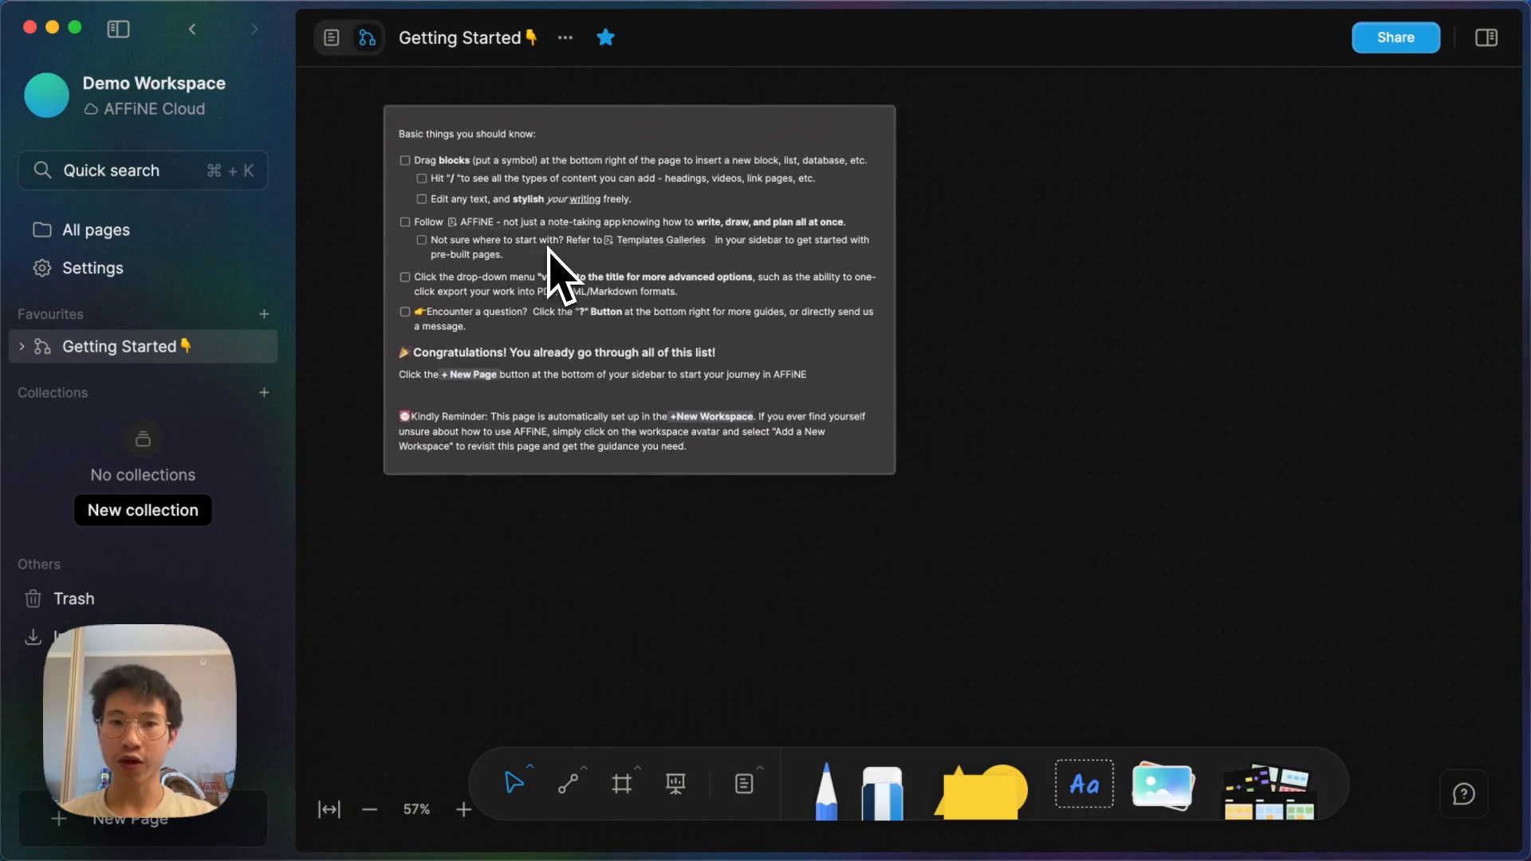
pyautogui.click(331, 37)
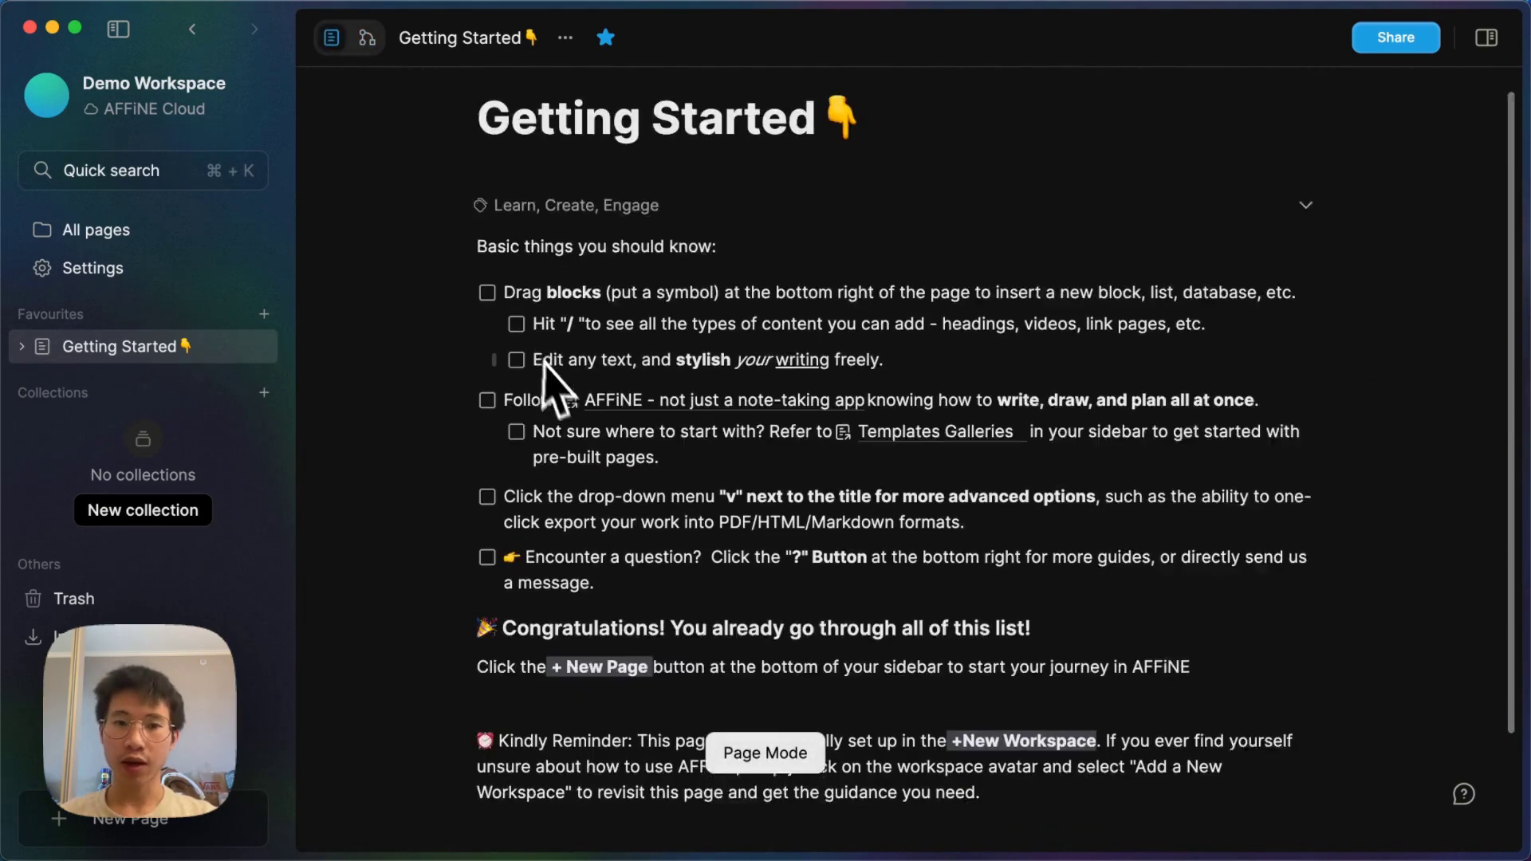
pyautogui.scroll(-2, 550, 366)
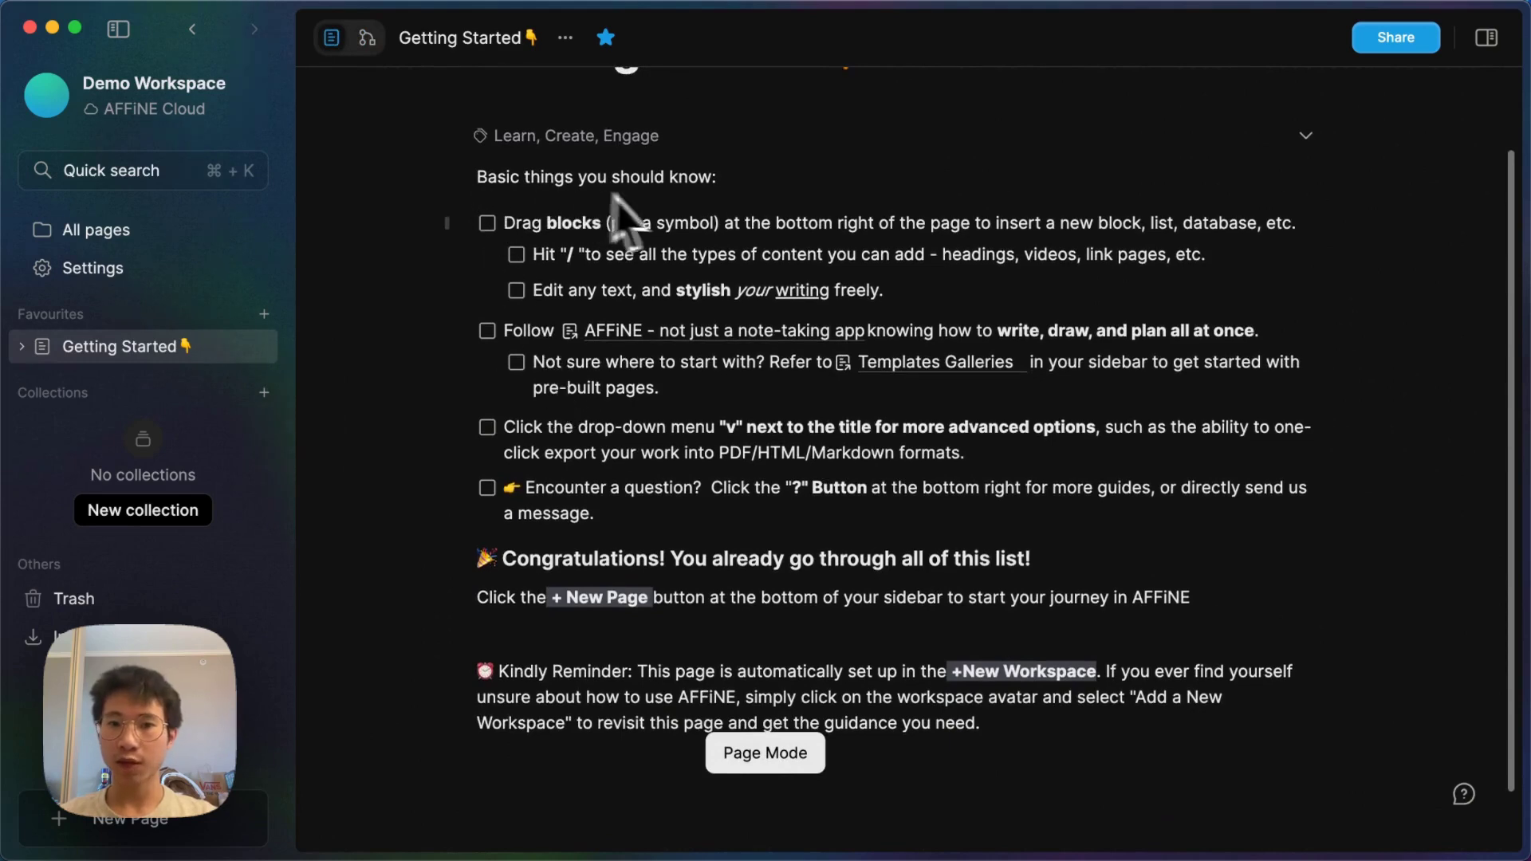
pyautogui.click(367, 37)
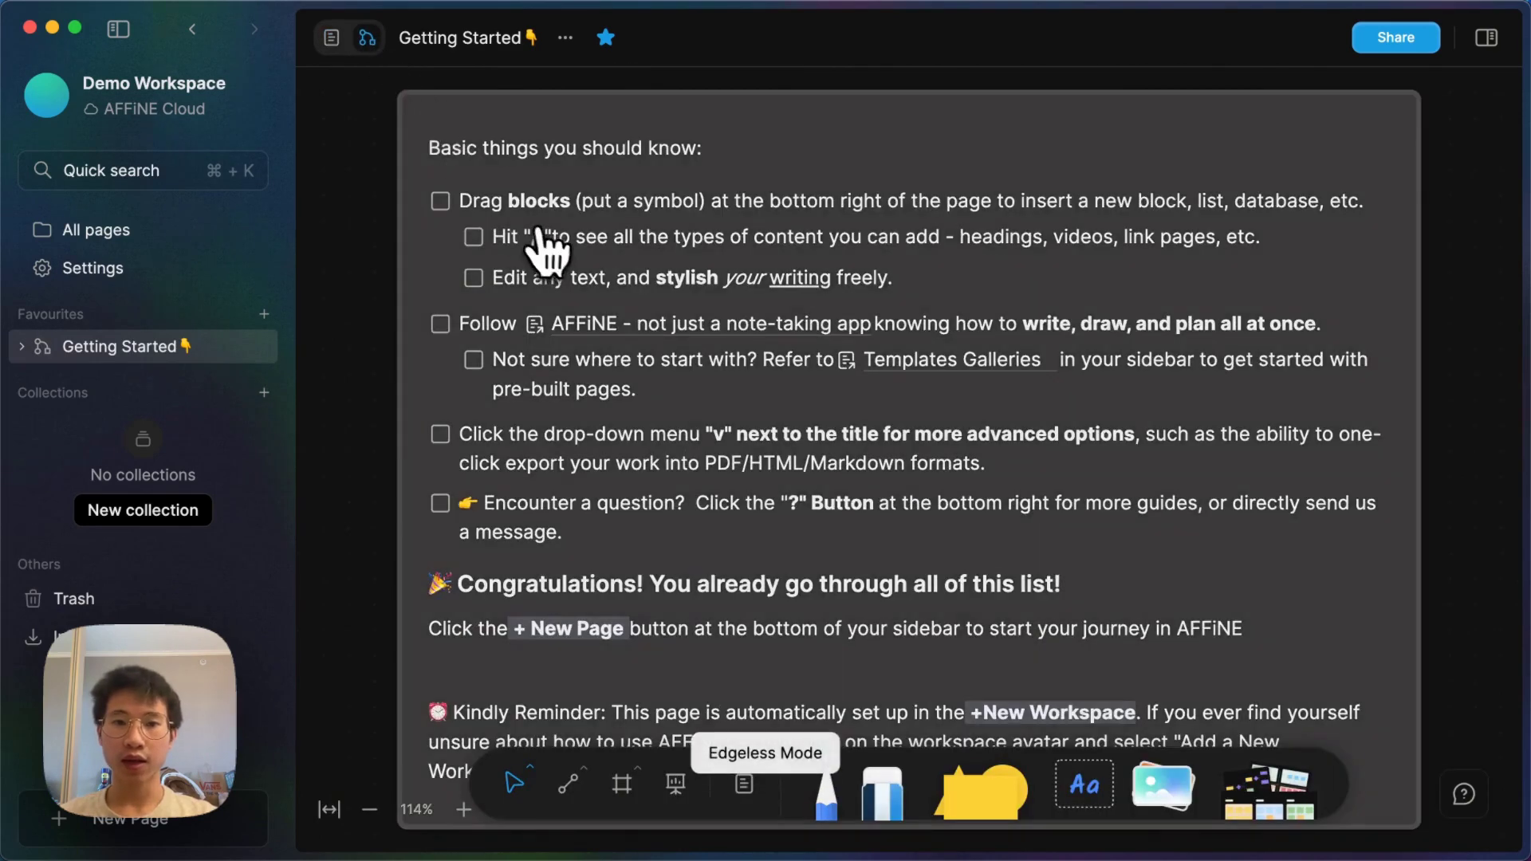
pyautogui.scroll(-5, 544, 239)
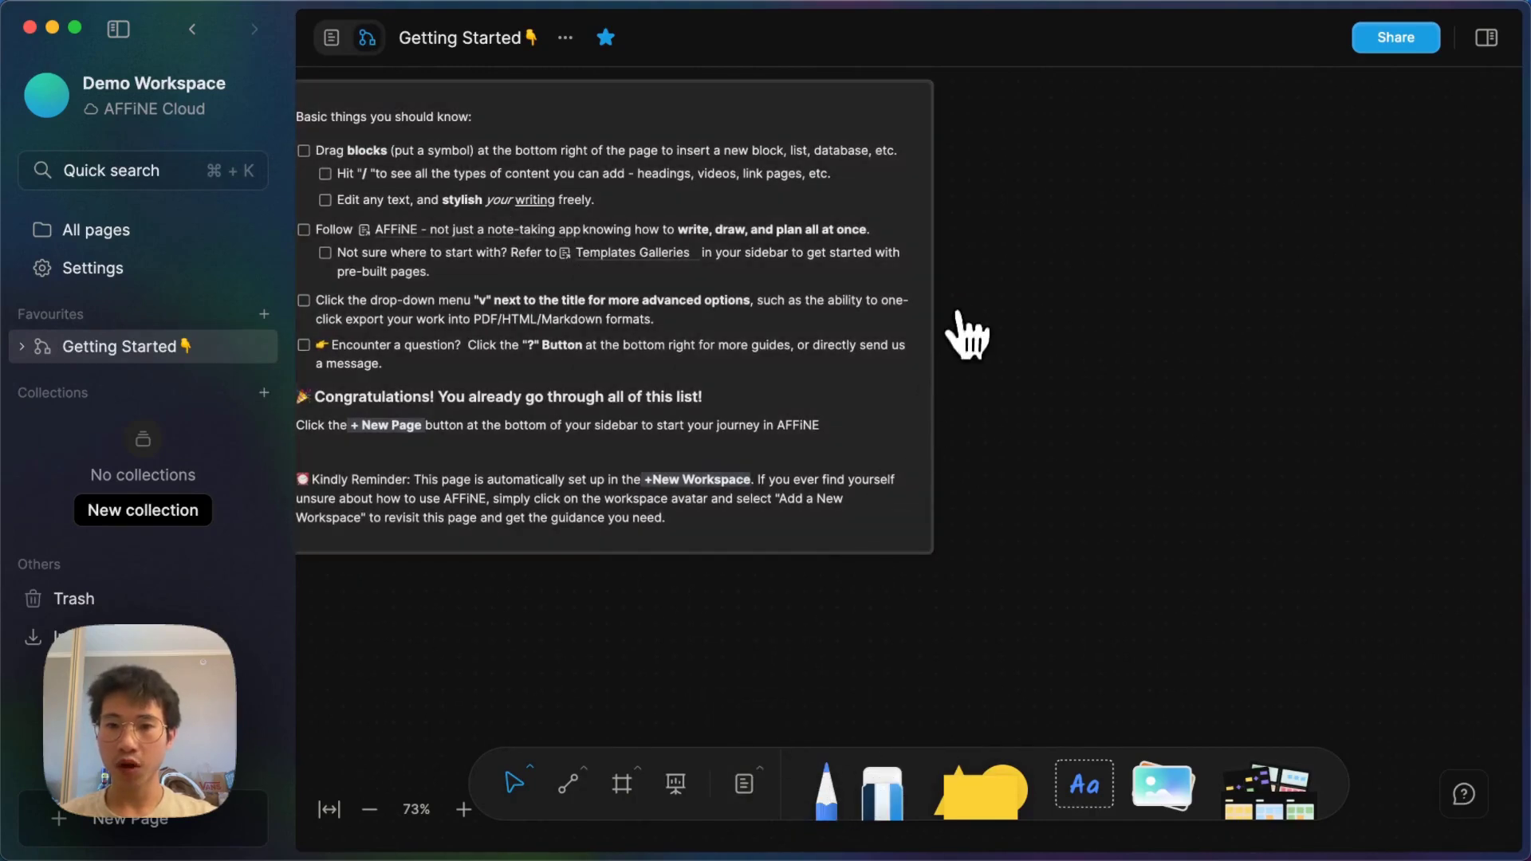
# - Add a new empty note to the right of the Getting Started note
pyautogui.click(744, 785)
pyautogui.click(1060, 398)
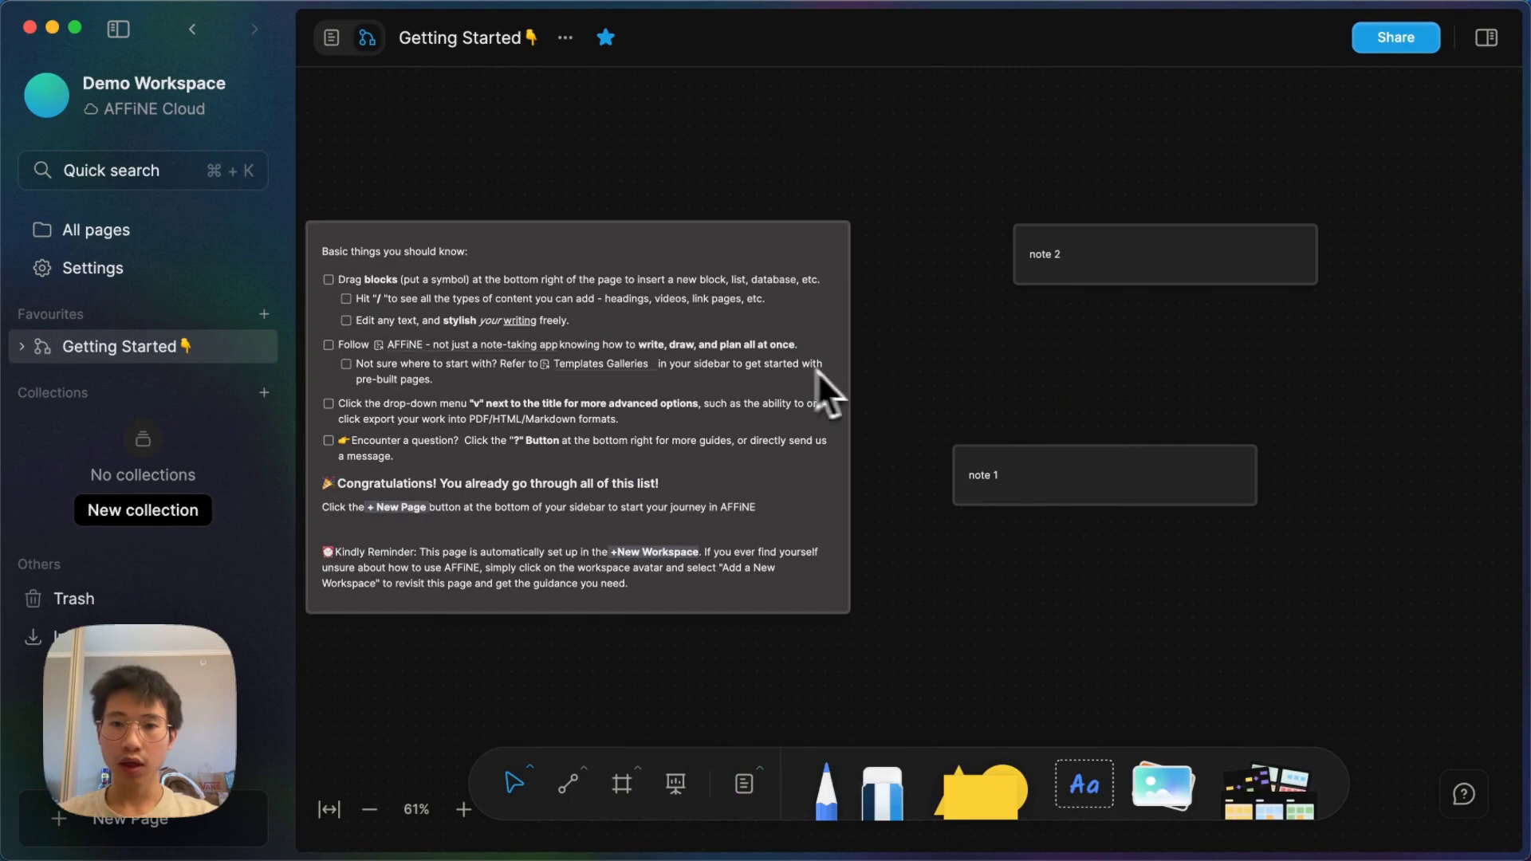
pyautogui.click(823, 393)
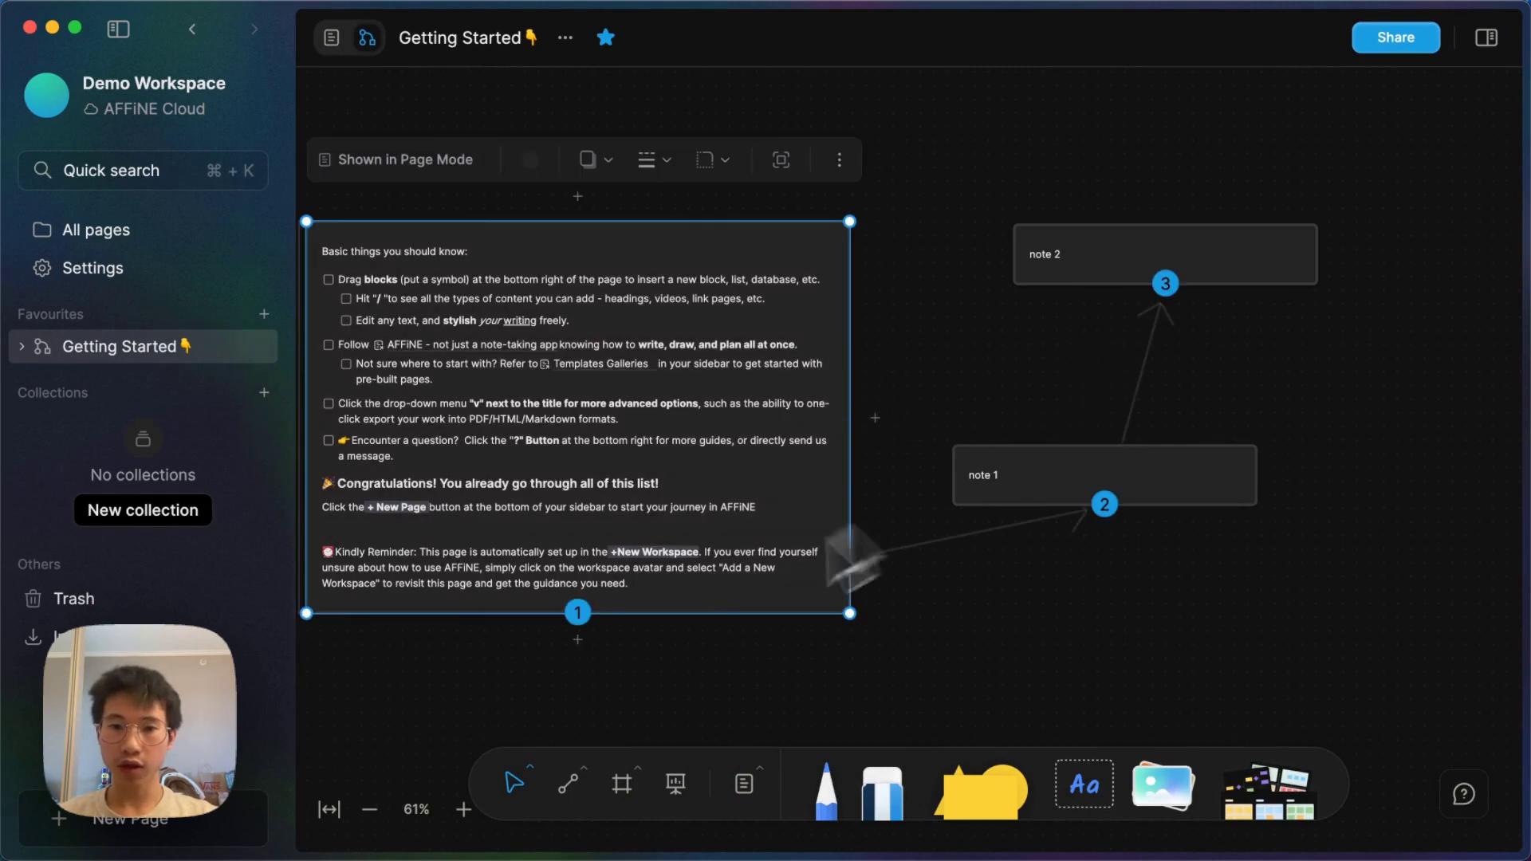
# - Return to page view and begin a new collection from All pages
pyautogui.hotkey('alt', 's')
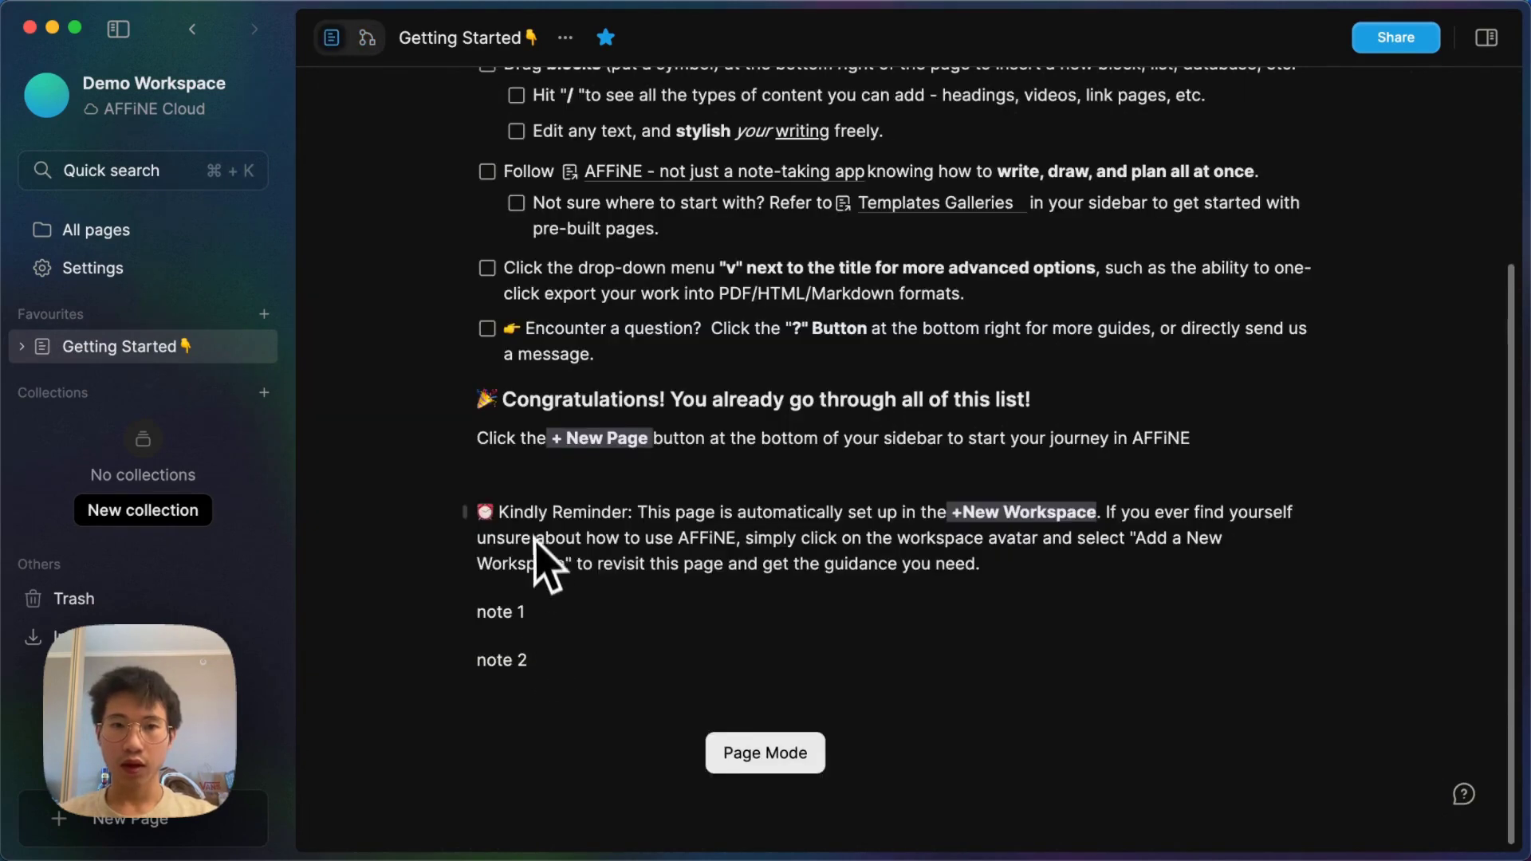
pyautogui.scroll(2, 542, 558)
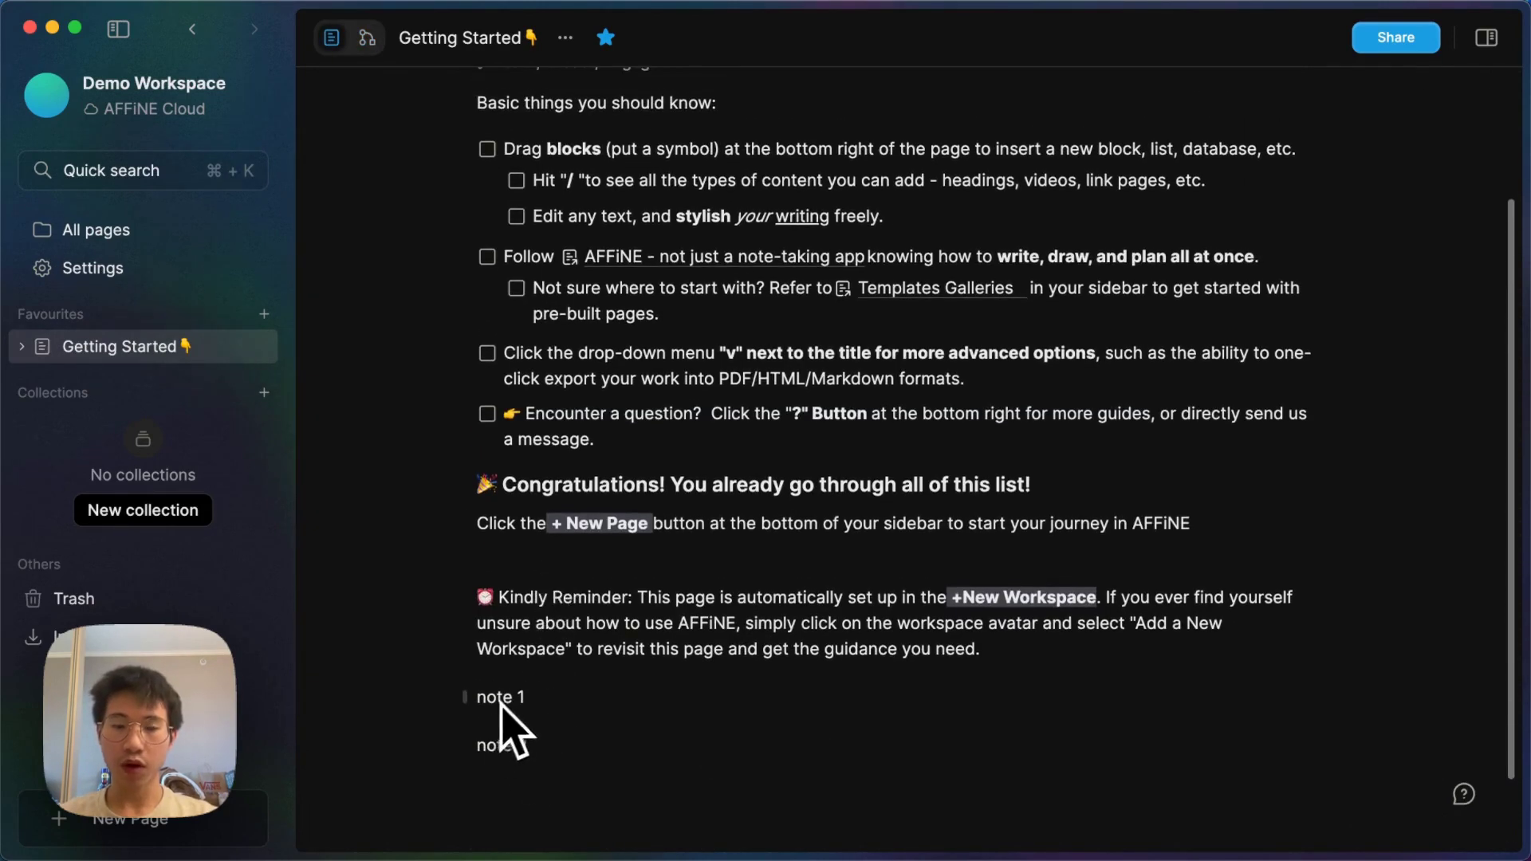
pyautogui.click(197, 40)
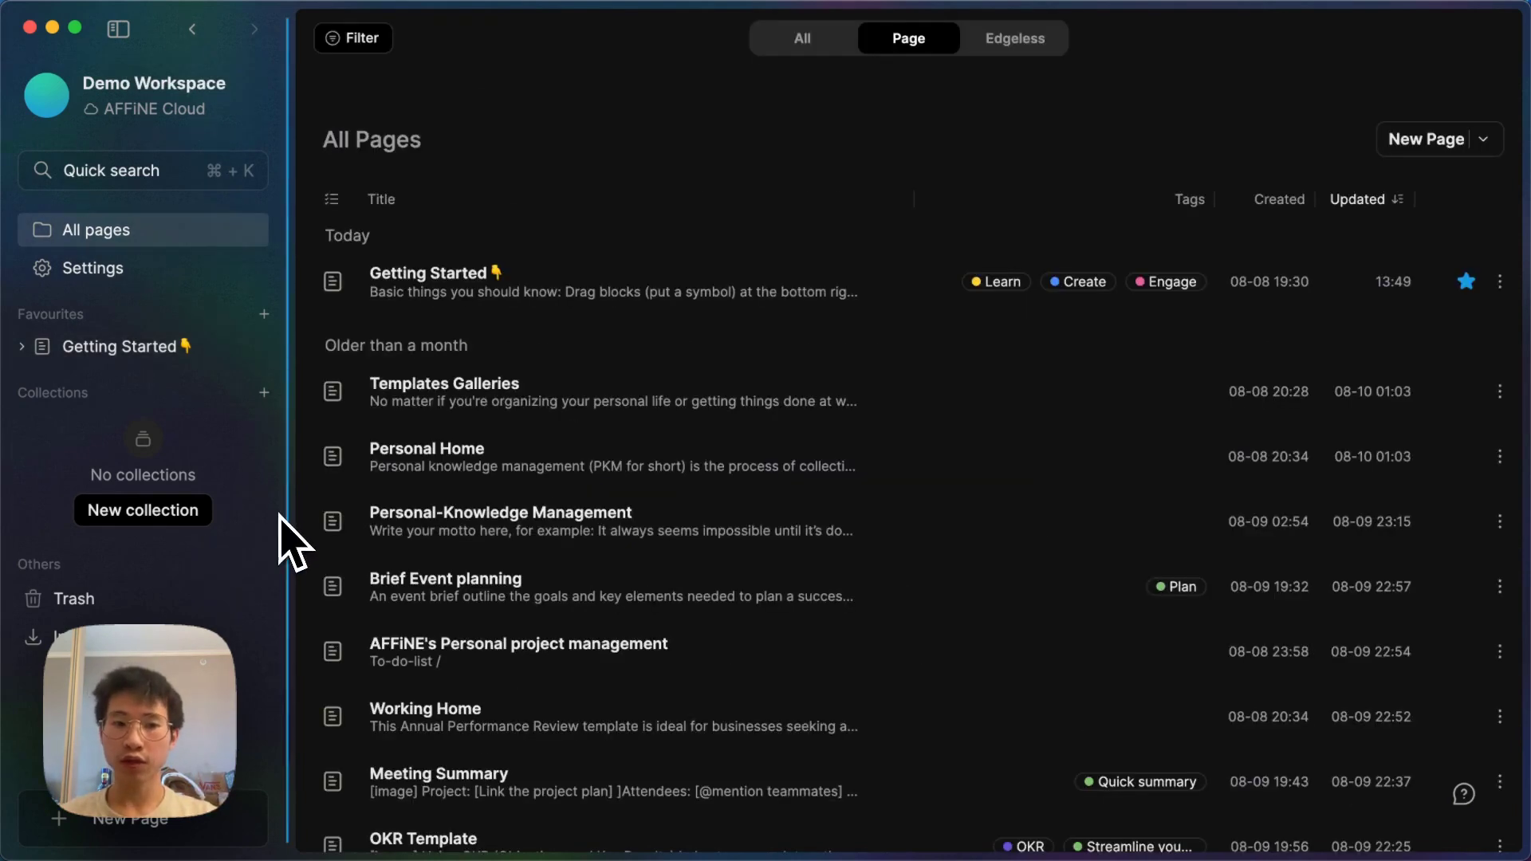
pyautogui.click(195, 519)
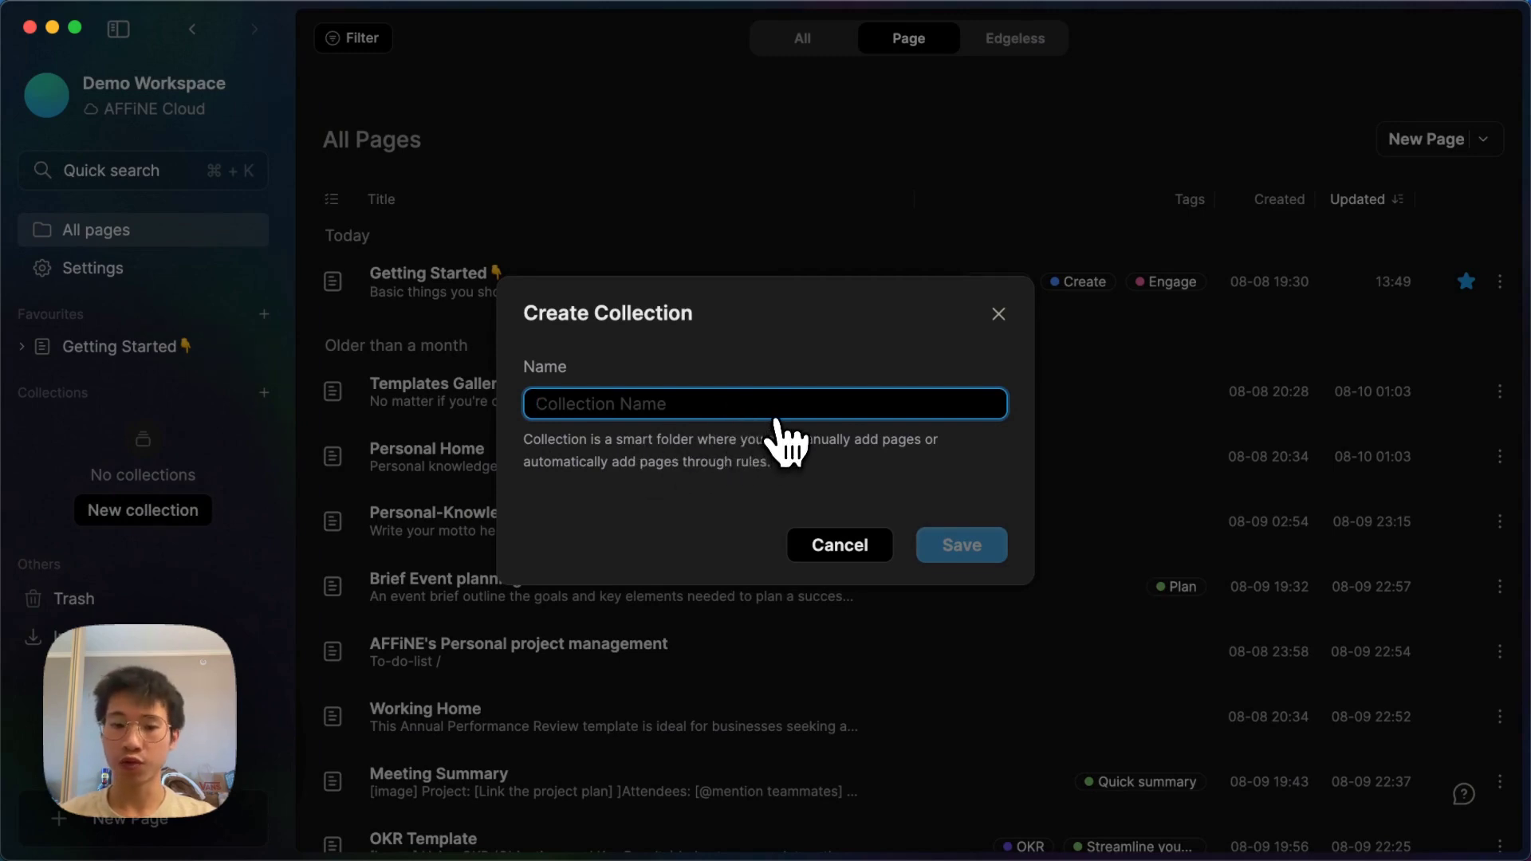
# - Name the collection 'collection 1' with a Tags filter containing all of Quick summary
pyautogui.write('cole')
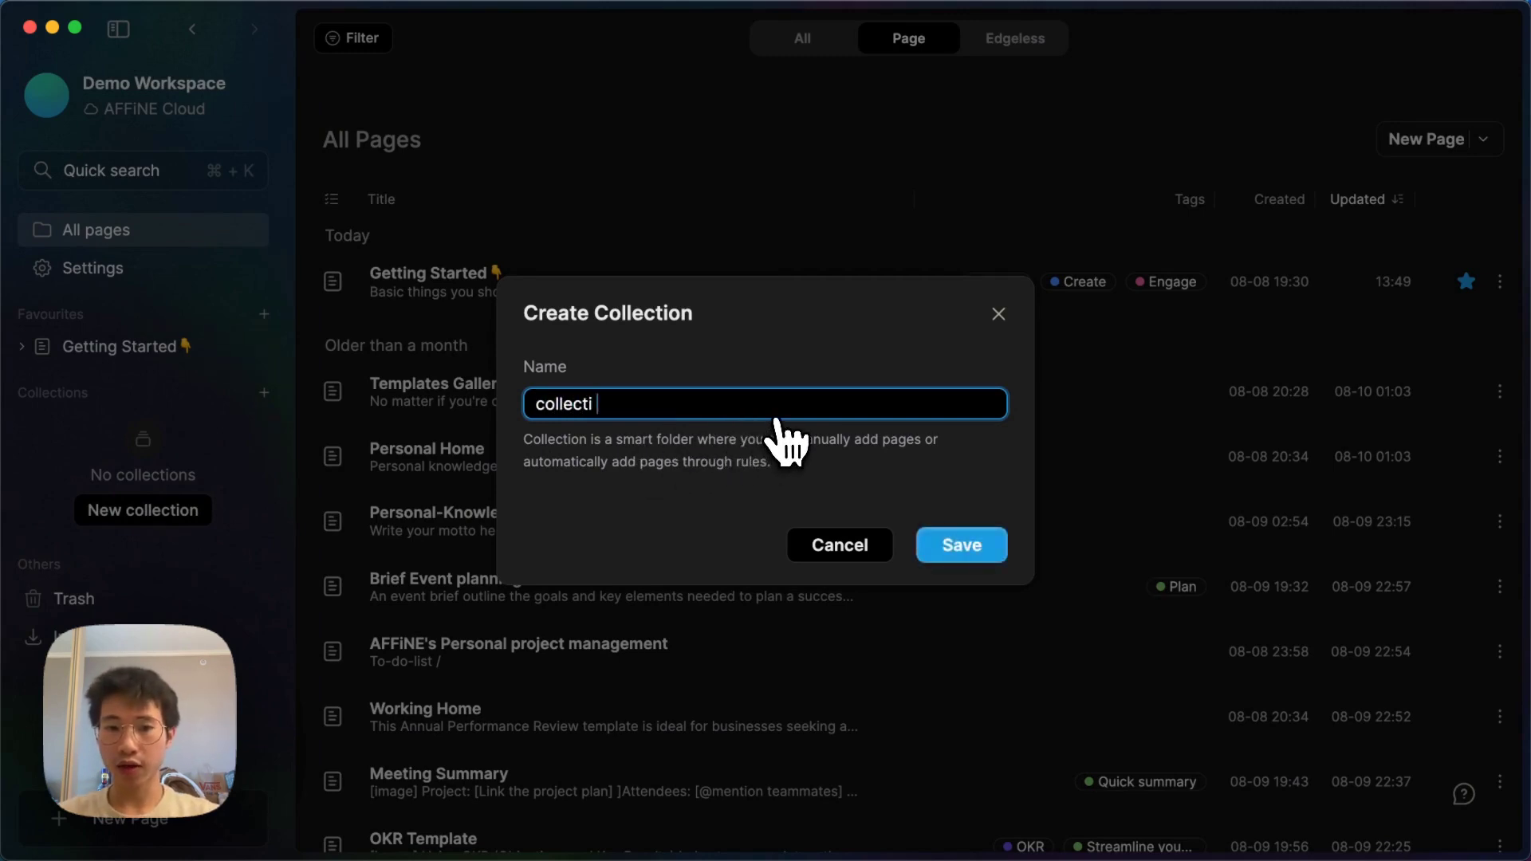
pyautogui.press('Return')
pyautogui.click(1010, 555)
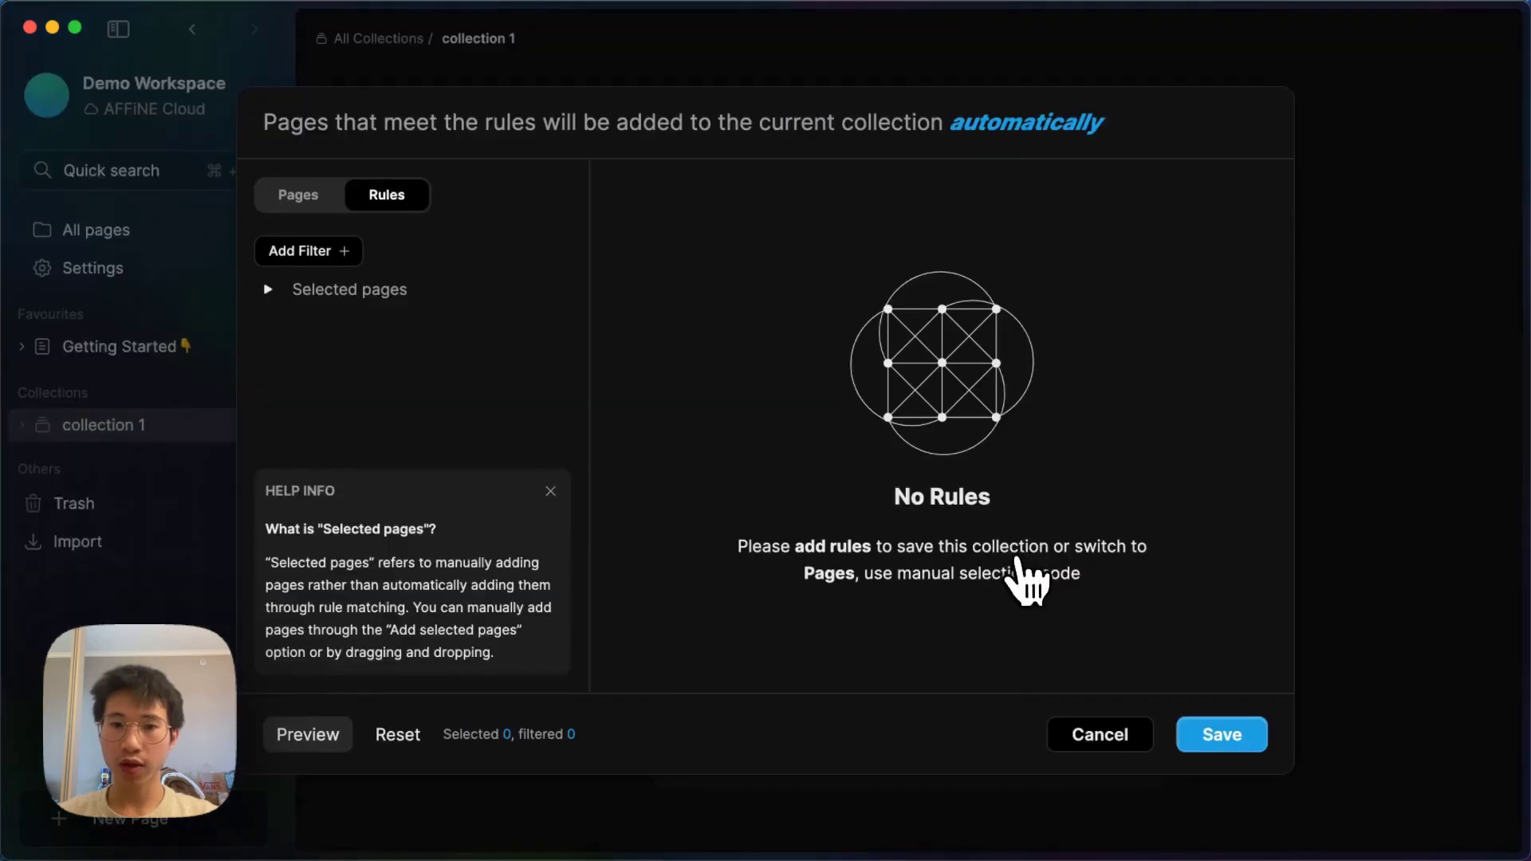
pyautogui.click(344, 252)
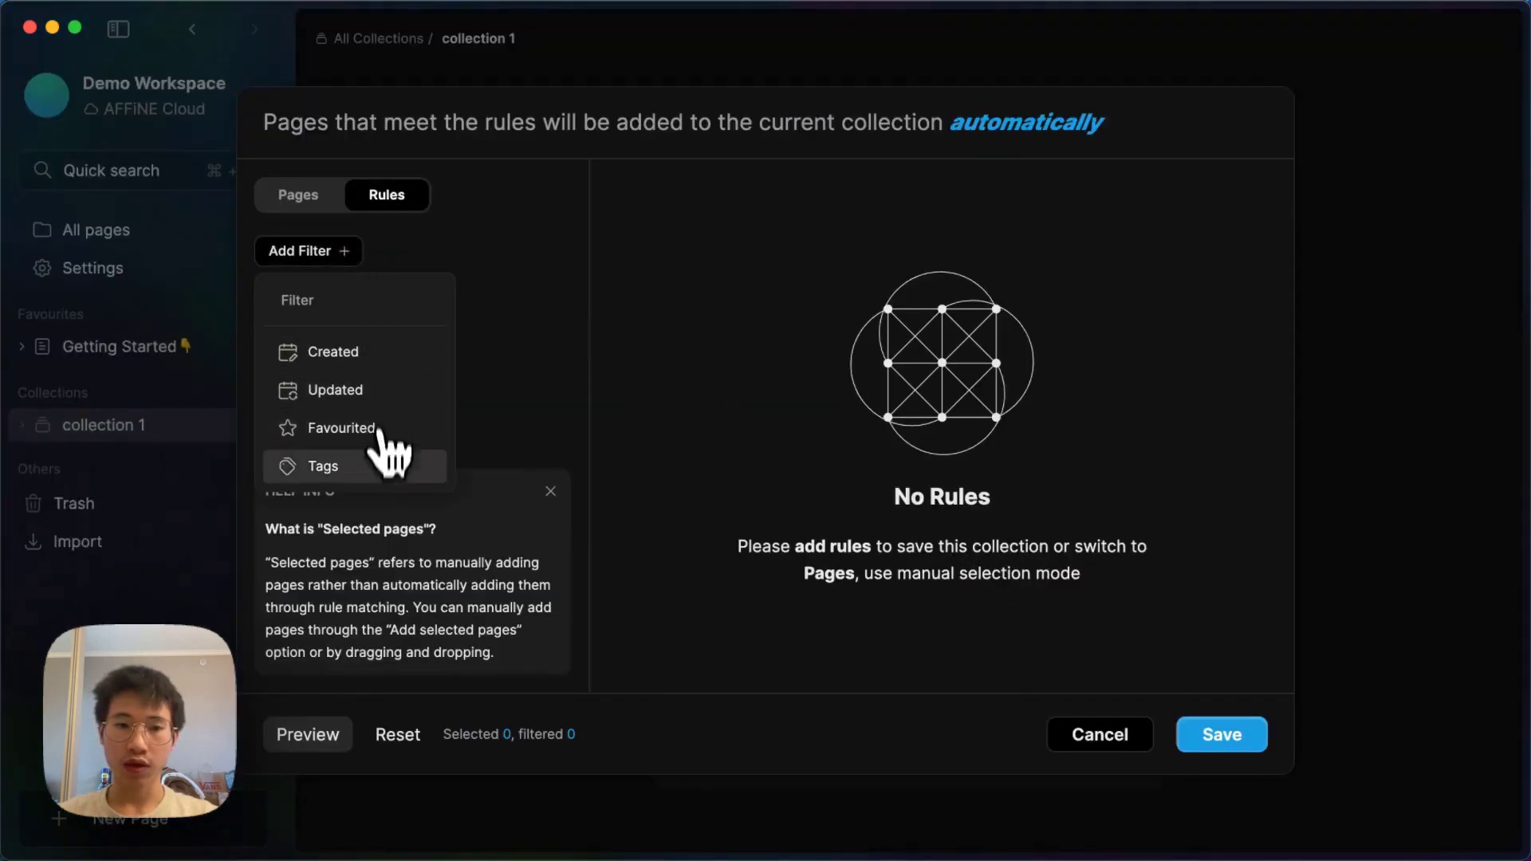
pyautogui.click(378, 464)
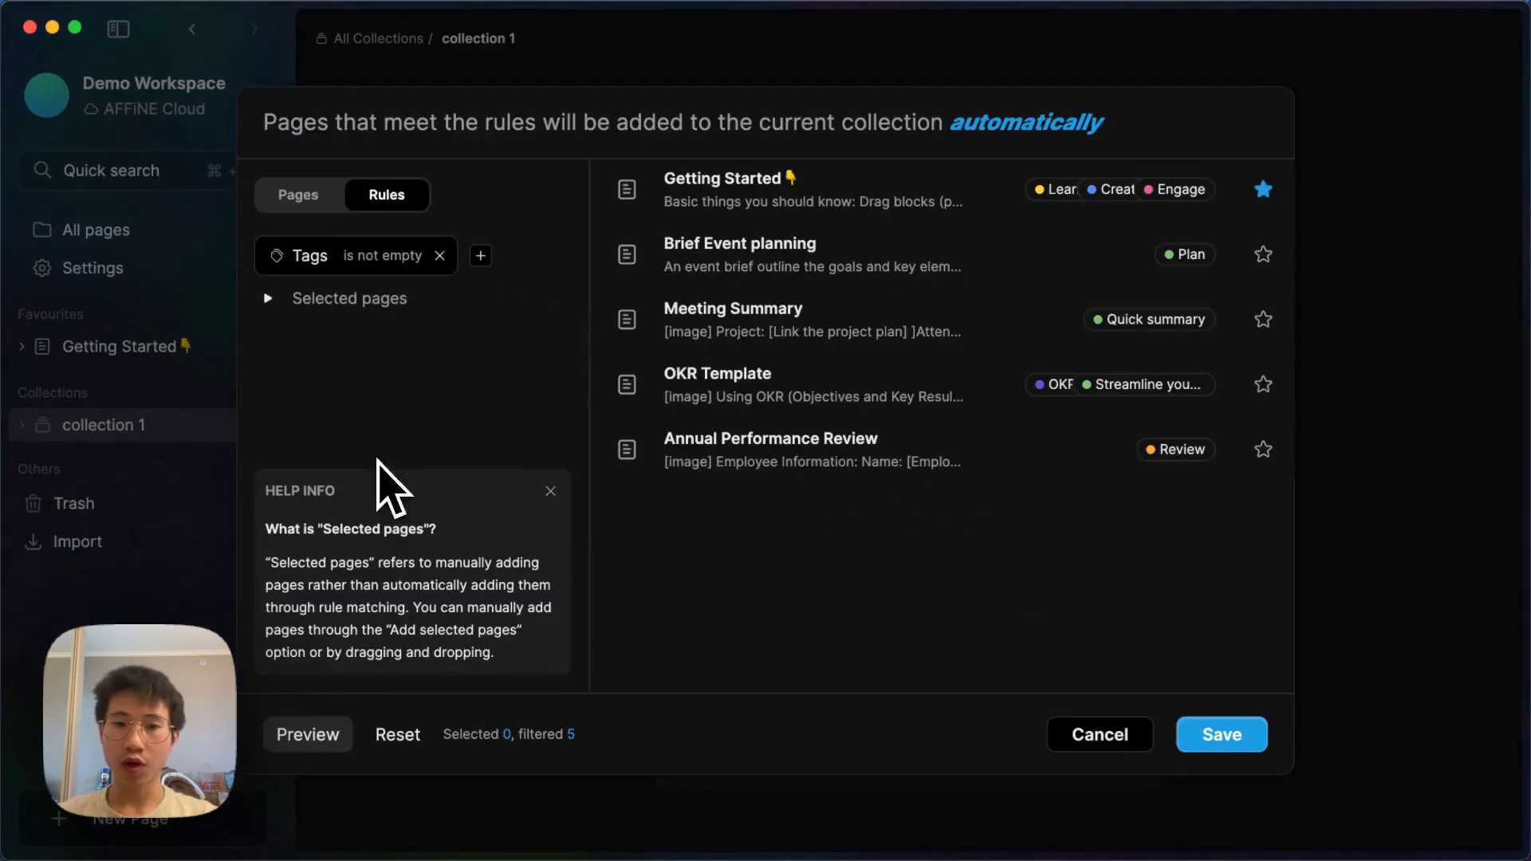
pyautogui.click(408, 268)
pyautogui.click(444, 378)
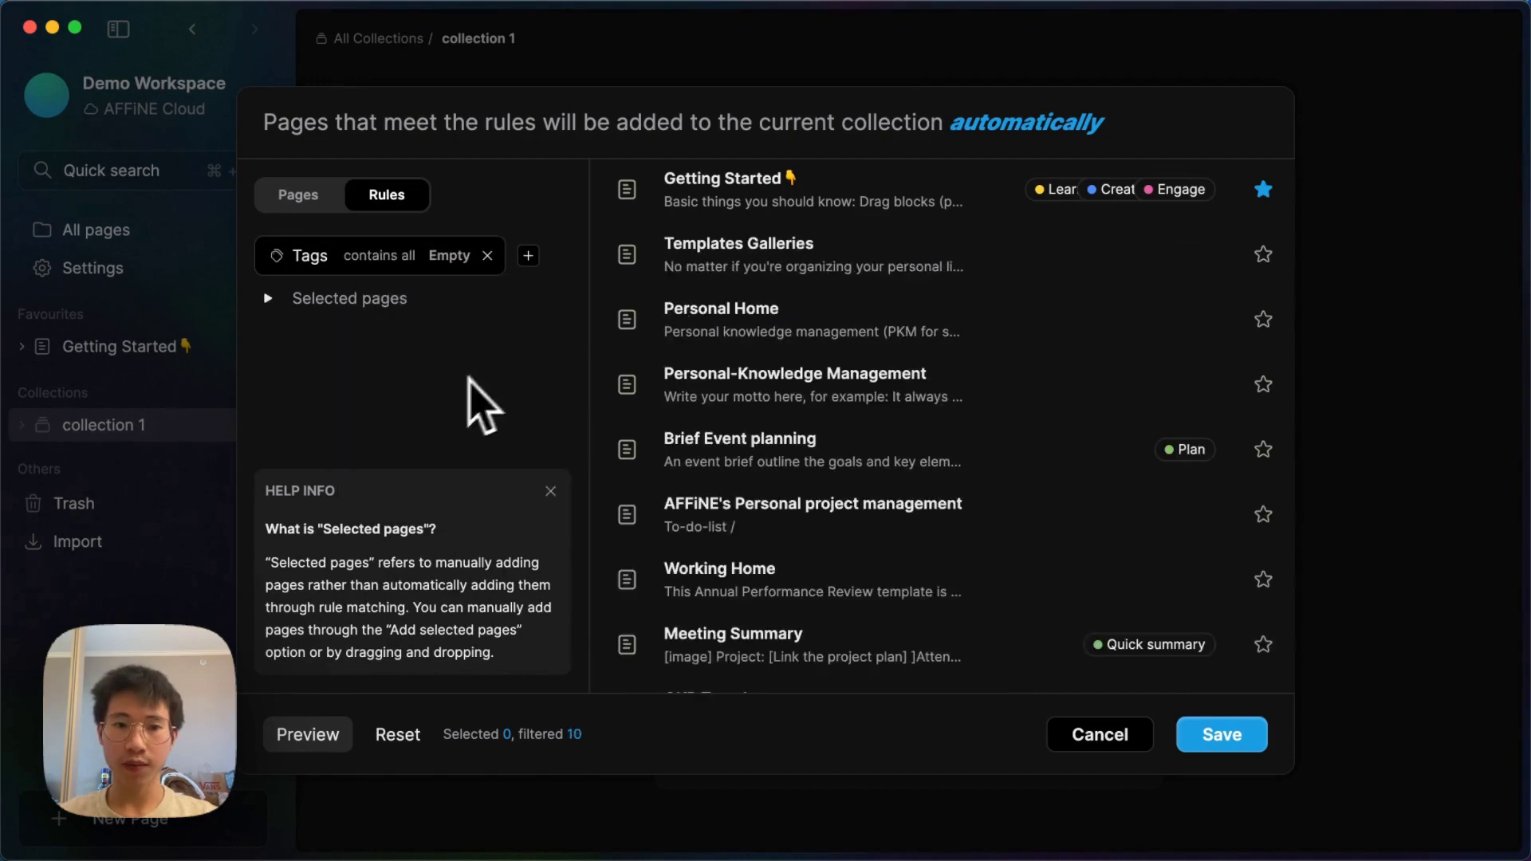
pyautogui.click(435, 257)
pyautogui.click(518, 347)
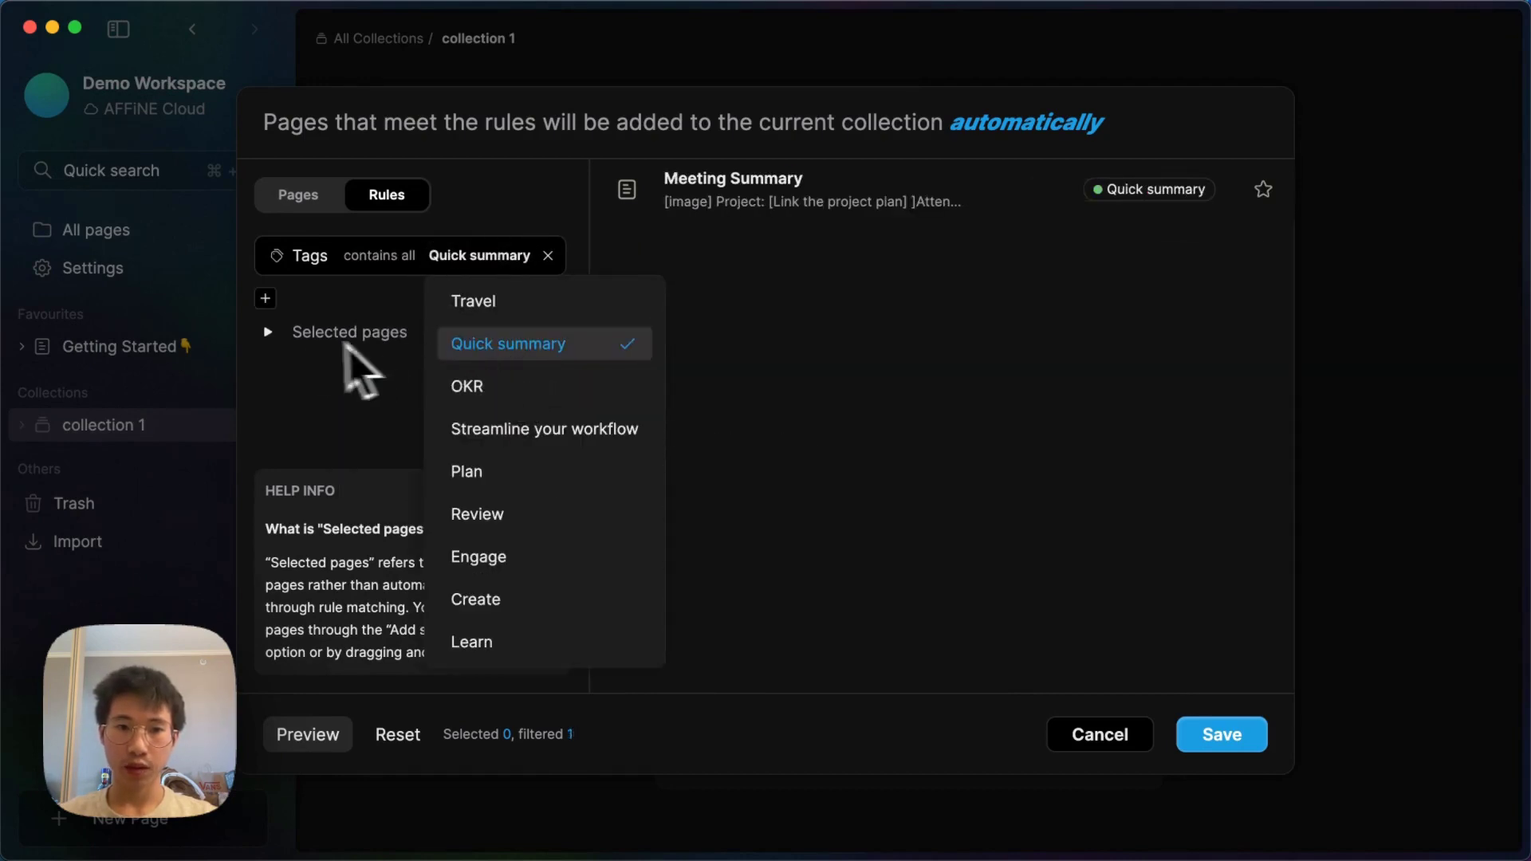
pyautogui.click(283, 341)
# - Manually include the Templates Galleries and Personal Home pages, then save the collection
pyautogui.click(333, 371)
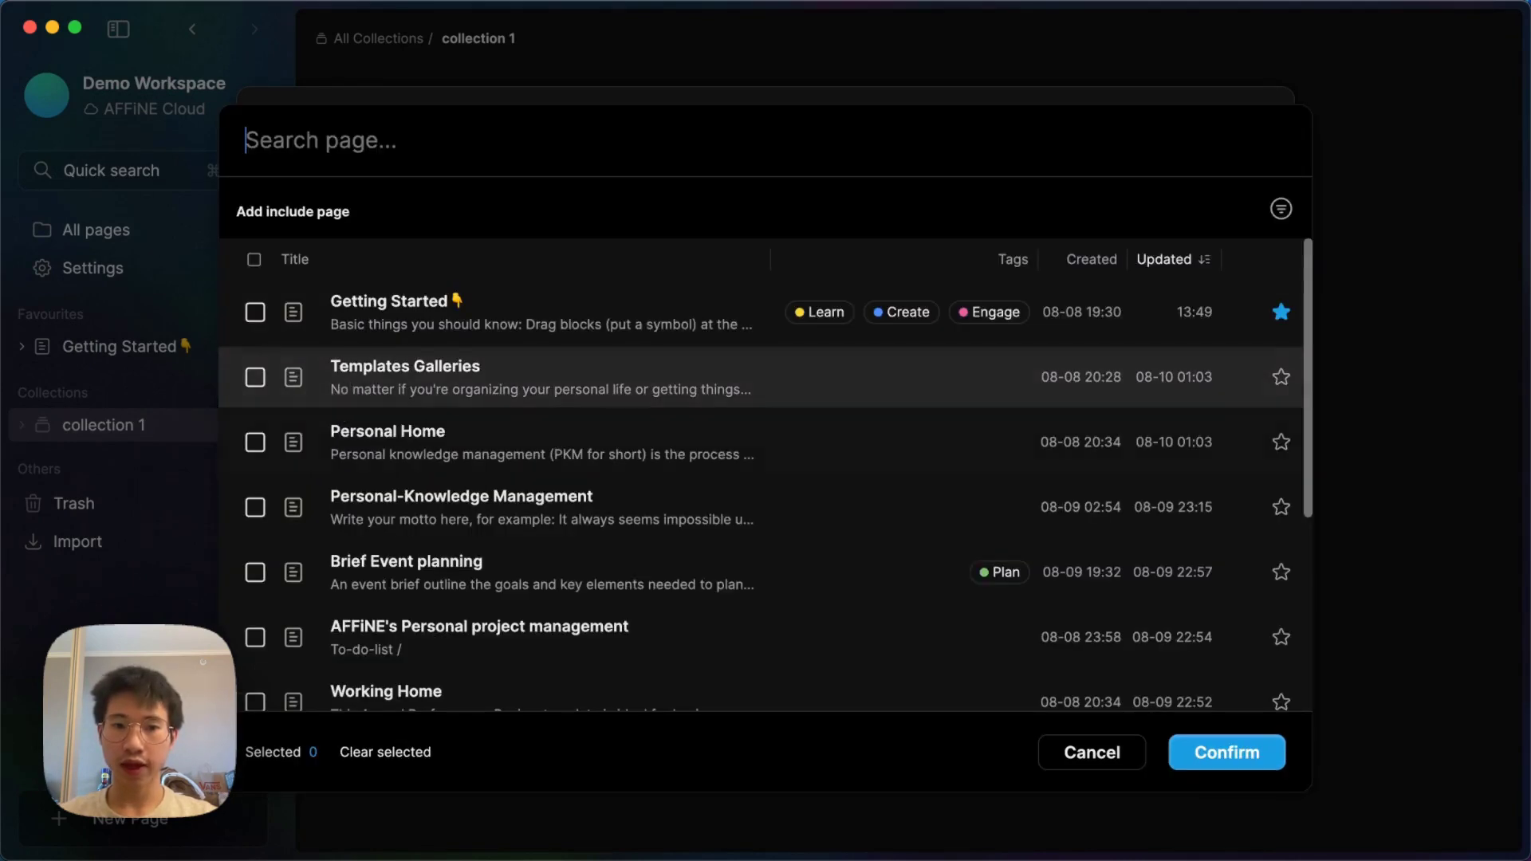
pyautogui.click(488, 391)
pyautogui.click(365, 455)
pyautogui.click(1226, 751)
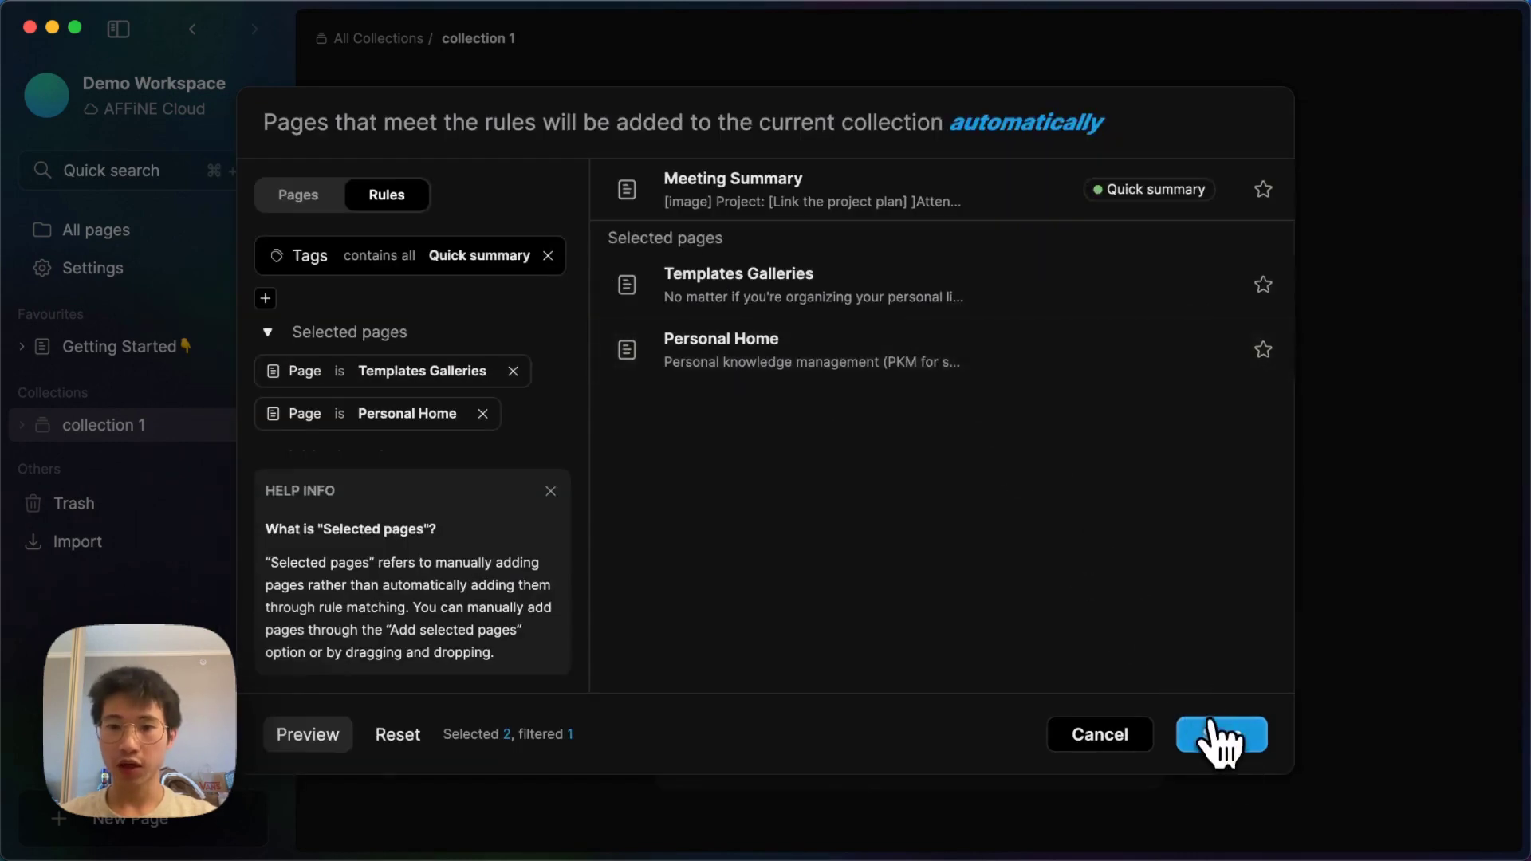
pyautogui.click(1211, 727)
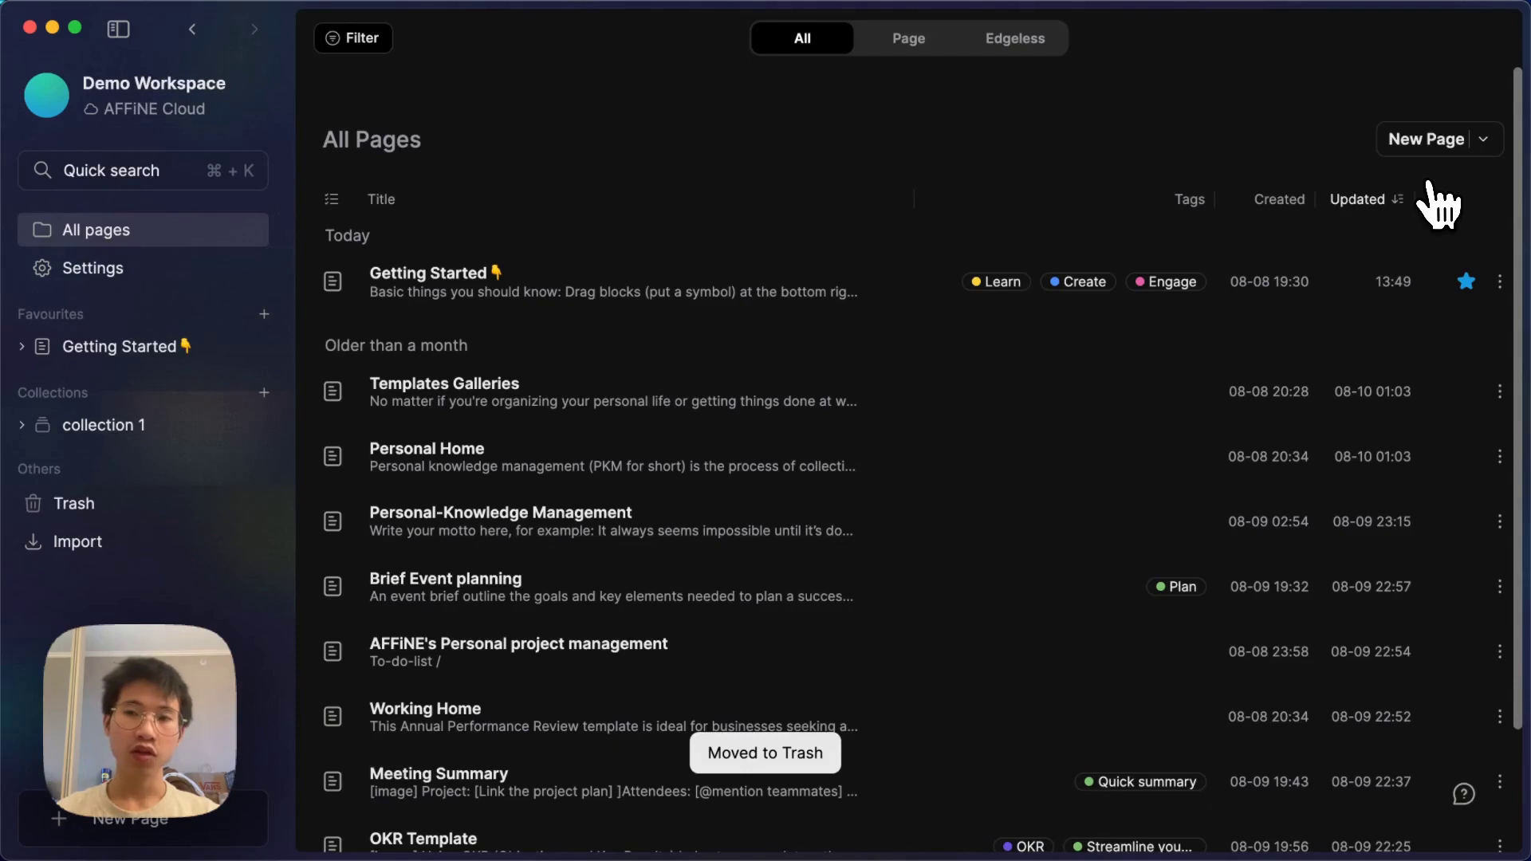
# - Create a new page titled 'Page 1' with the line 'This is a text' and a slash menu below
pyautogui.click(1427, 151)
pyautogui.write('Page 1')
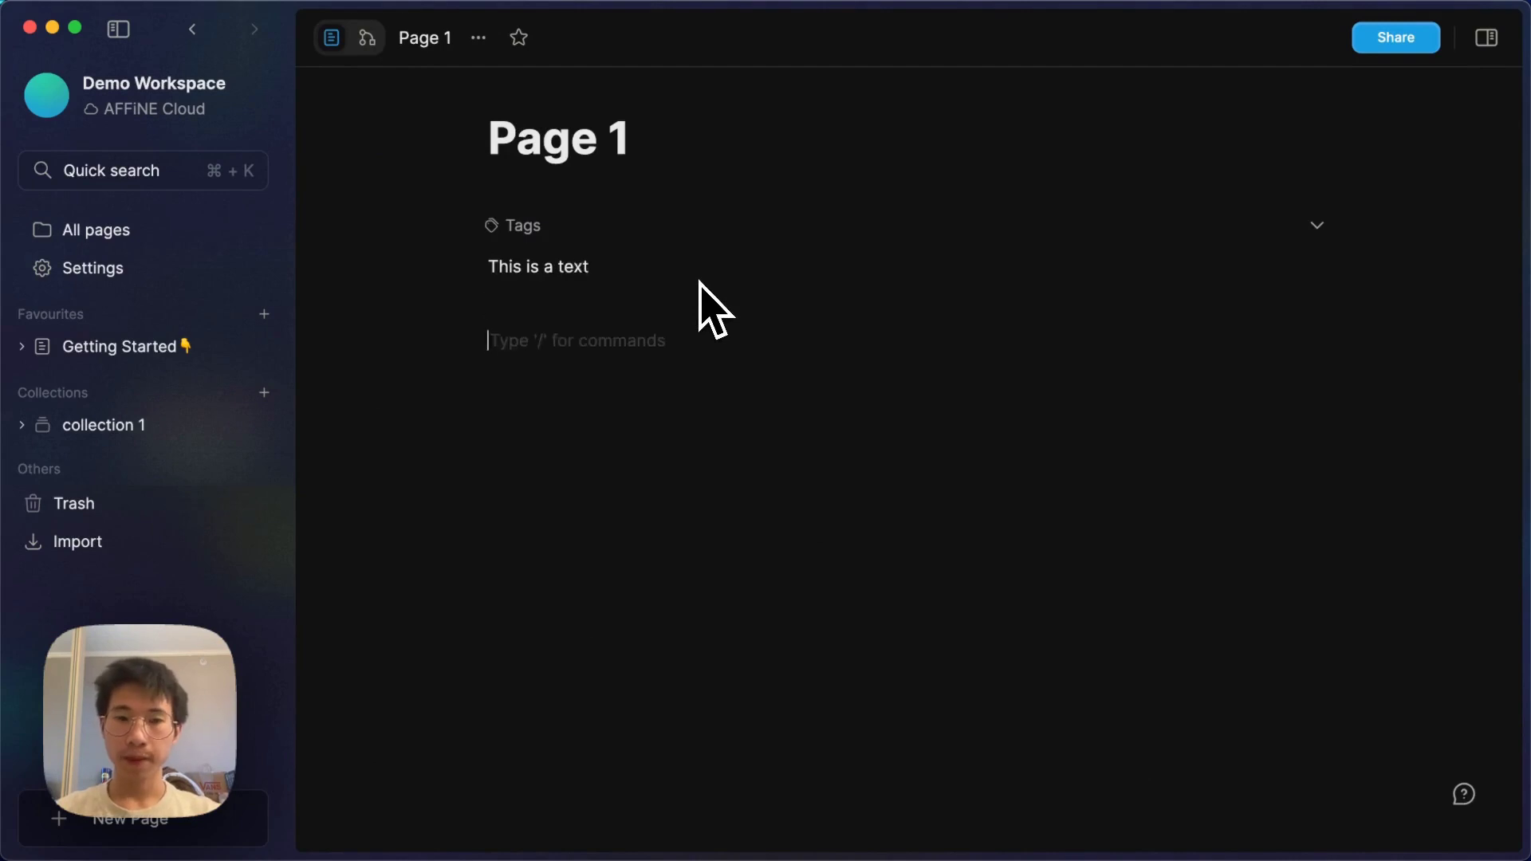
pyautogui.write('/')
# - Insert a Java code block containing 'const temp = 3;'
pyautogui.scroll(-2, 687, 496)
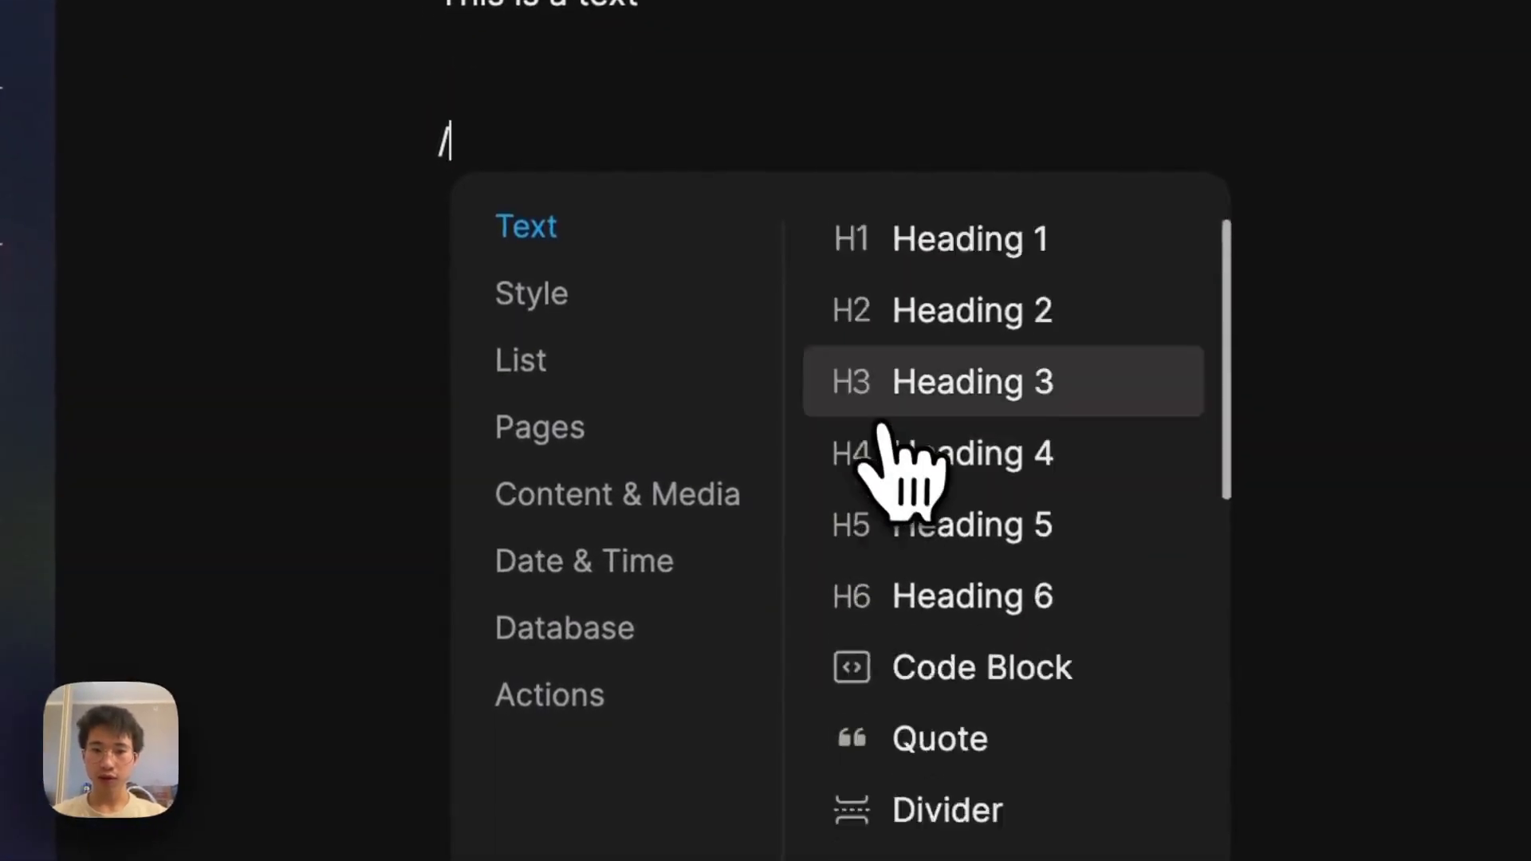
pyautogui.click(1022, 542)
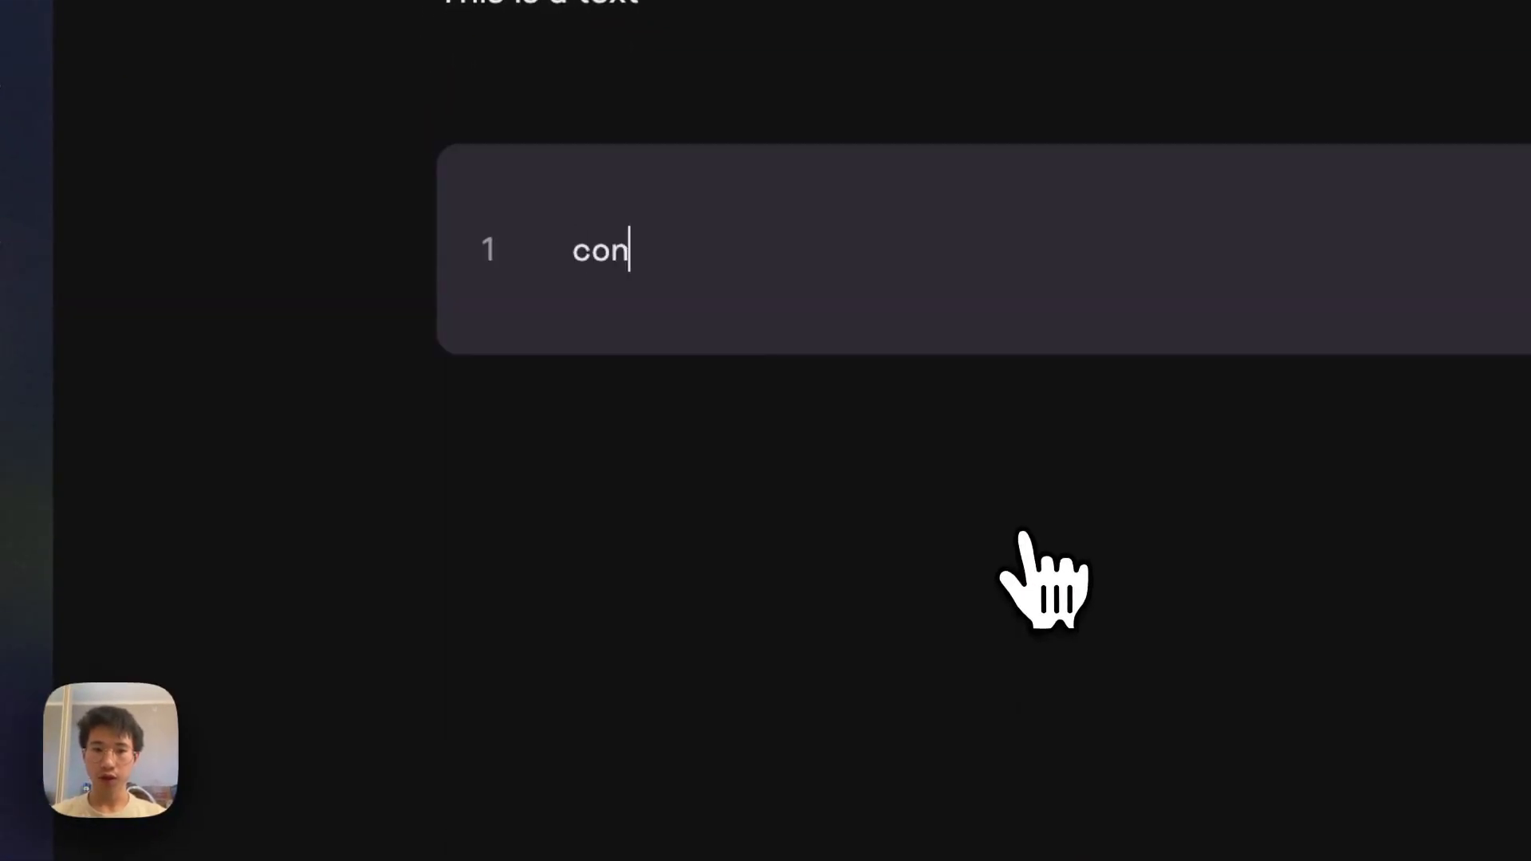
pyautogui.write('const temp = 3;')
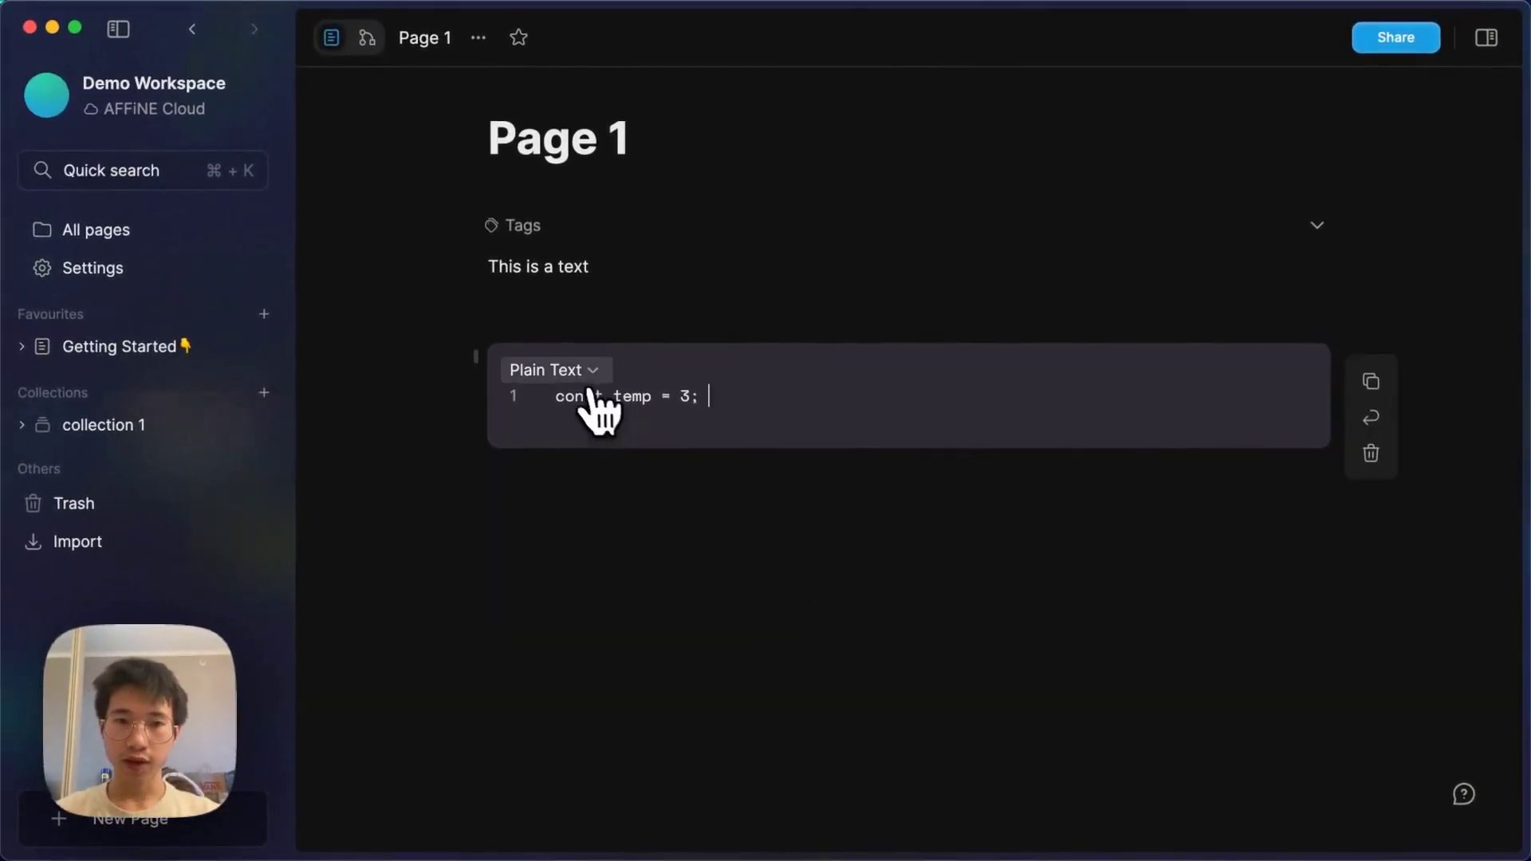
pyautogui.click(589, 375)
pyautogui.write('java')
pyautogui.press('Return')
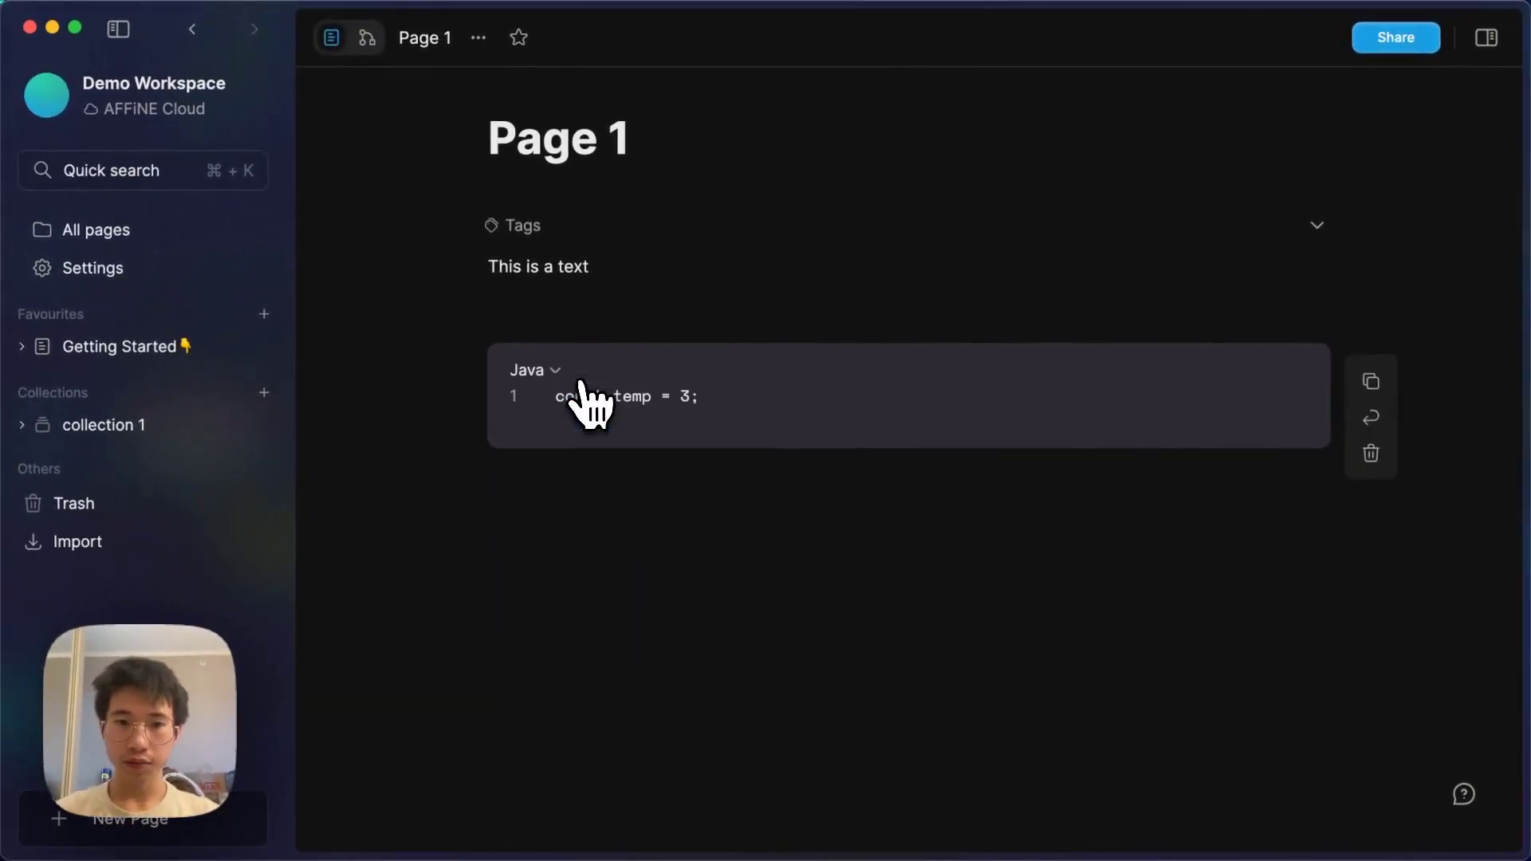
# - Tag Page 1 with OKR and 'Streamline your workflow'
pyautogui.click(637, 235)
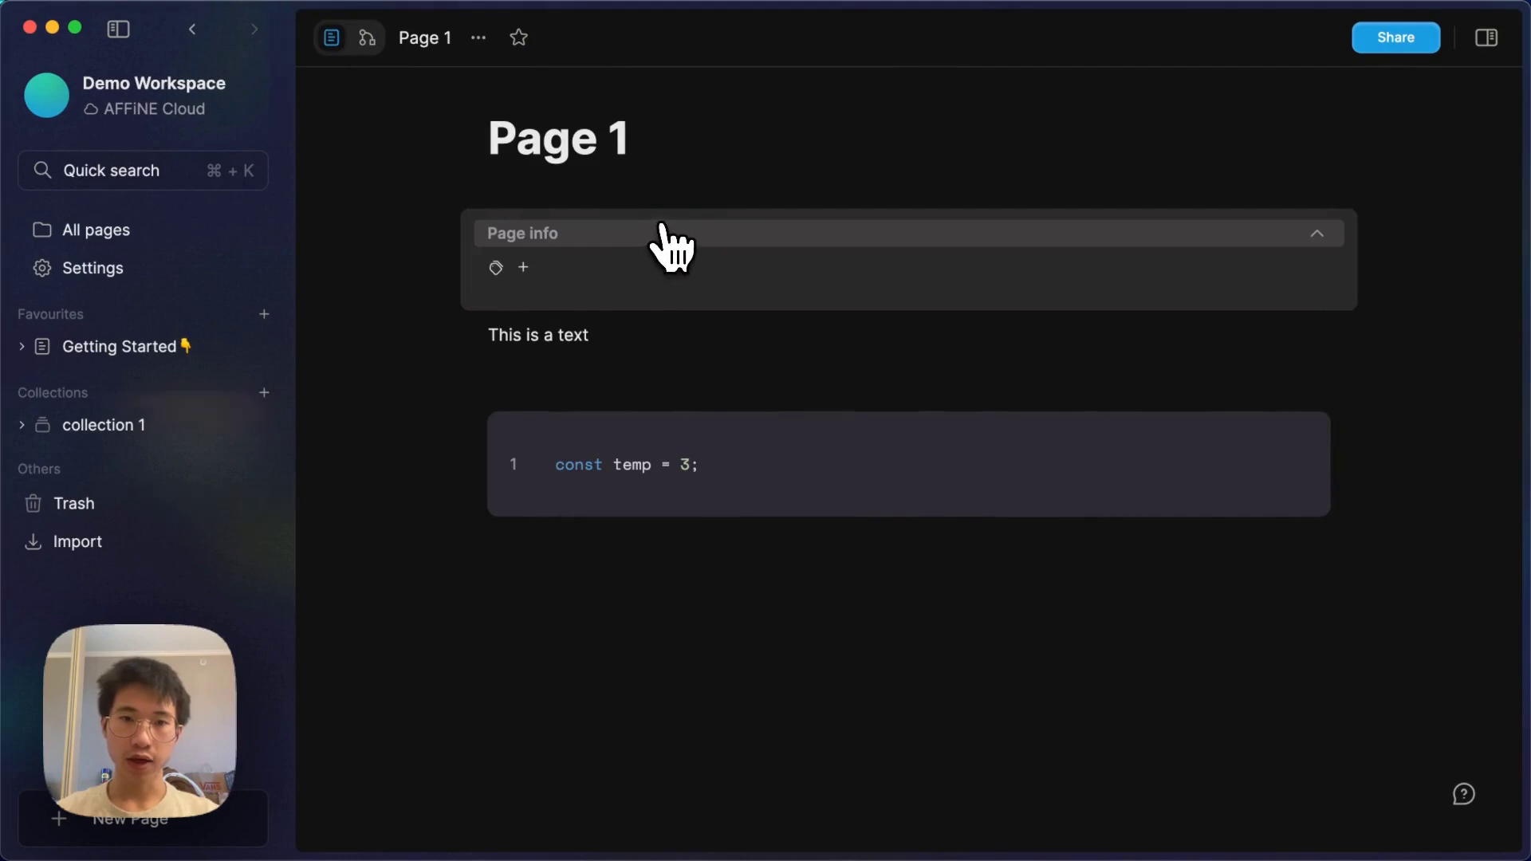
pyautogui.click(523, 268)
pyautogui.click(475, 272)
pyautogui.click(475, 313)
pyautogui.click(594, 610)
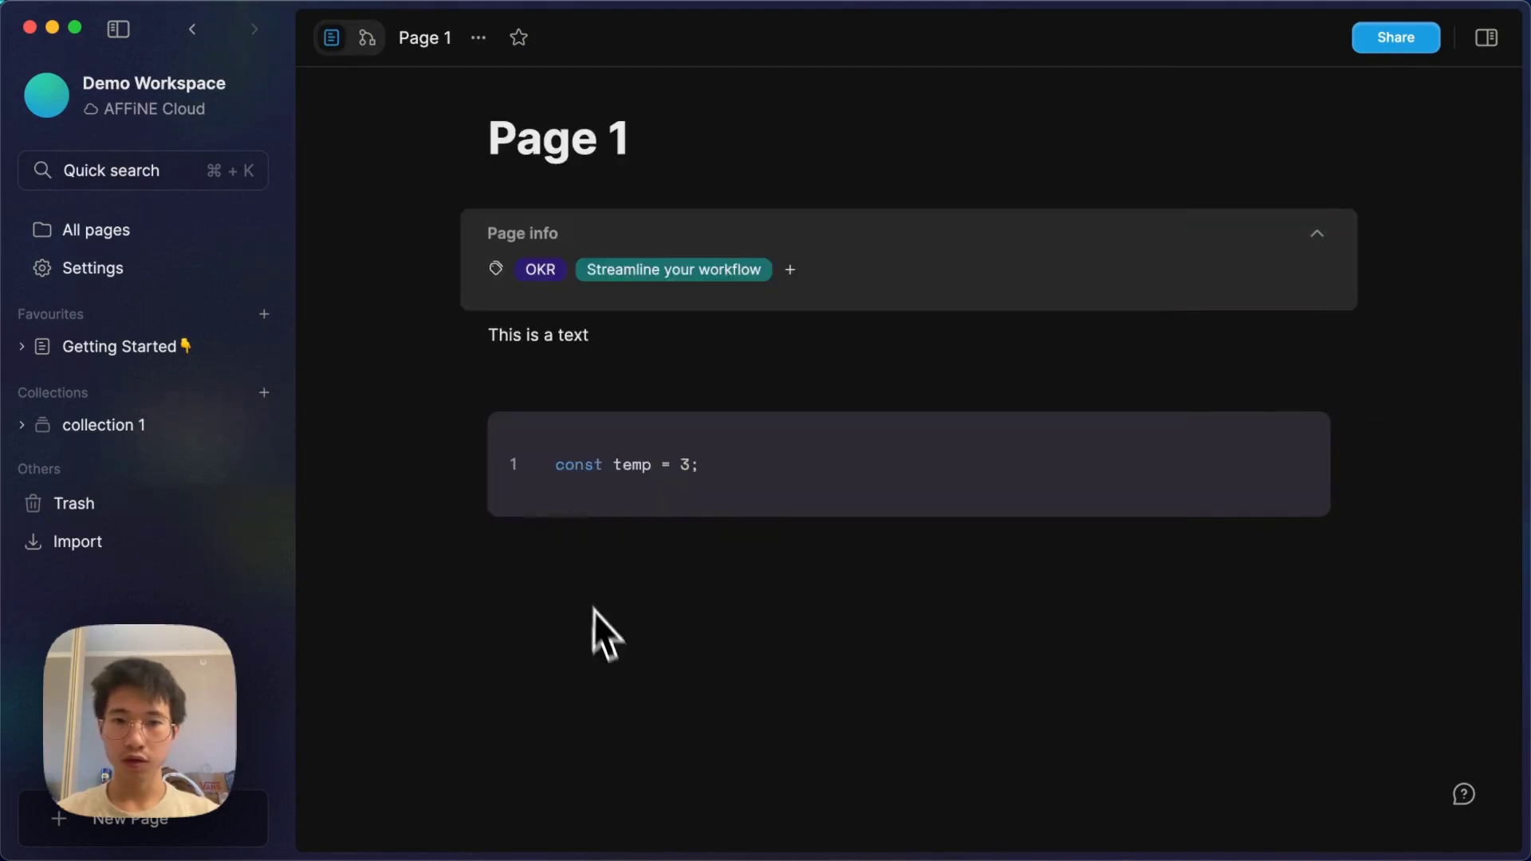
# - Start a new empty line below the code block with the slash menu
pyautogui.moveTo(915, 479)
pyautogui.click(884, 608)
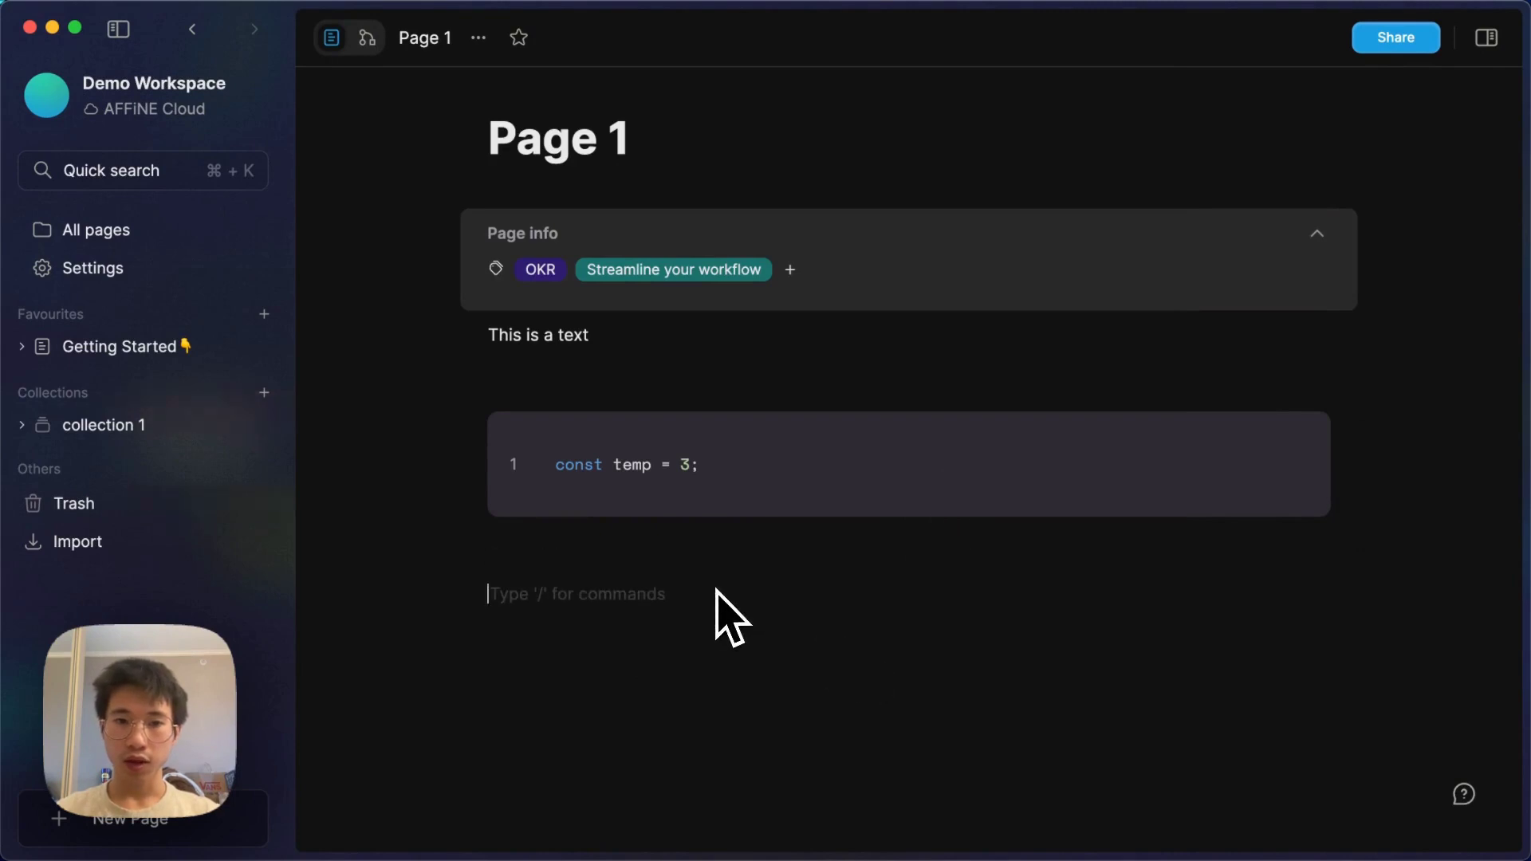
pyautogui.write('/')
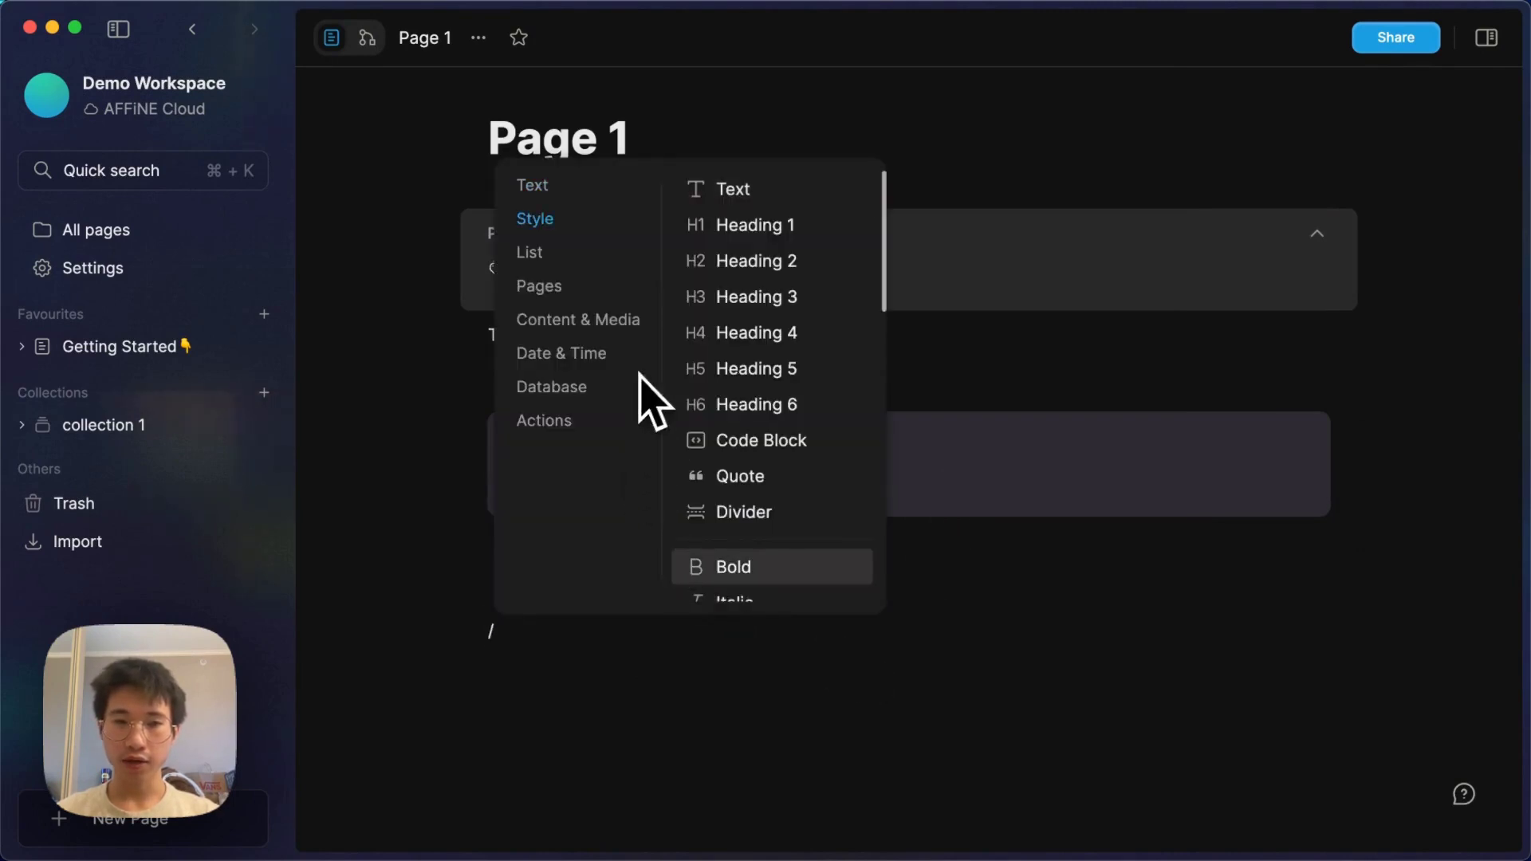
# - Insert a link to the Templates Galleries page below the code block via the slash menu's Pages options
pyautogui.click(571, 292)
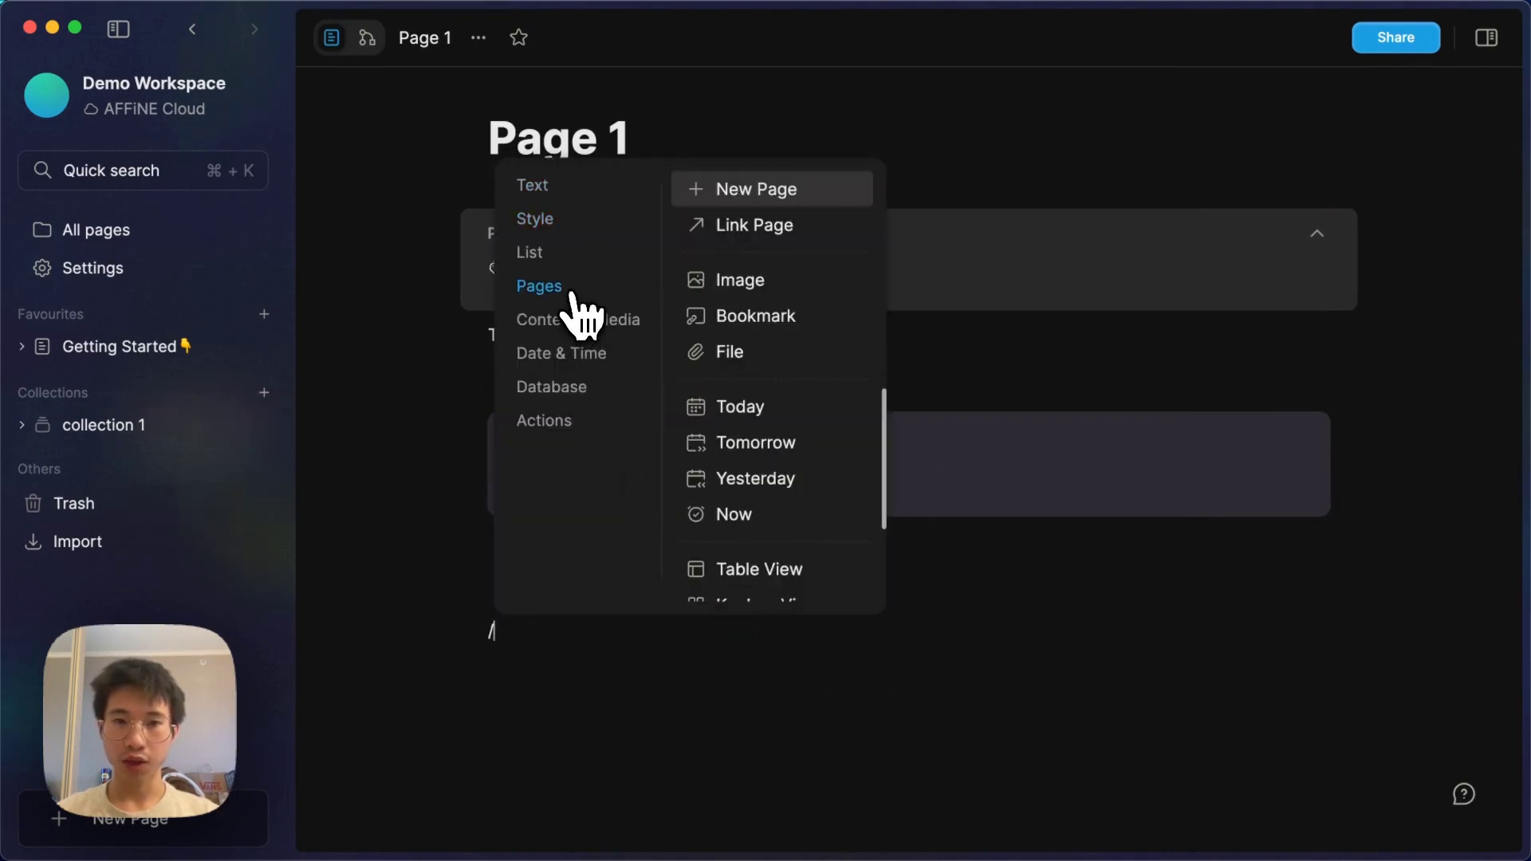
pyautogui.click(576, 385)
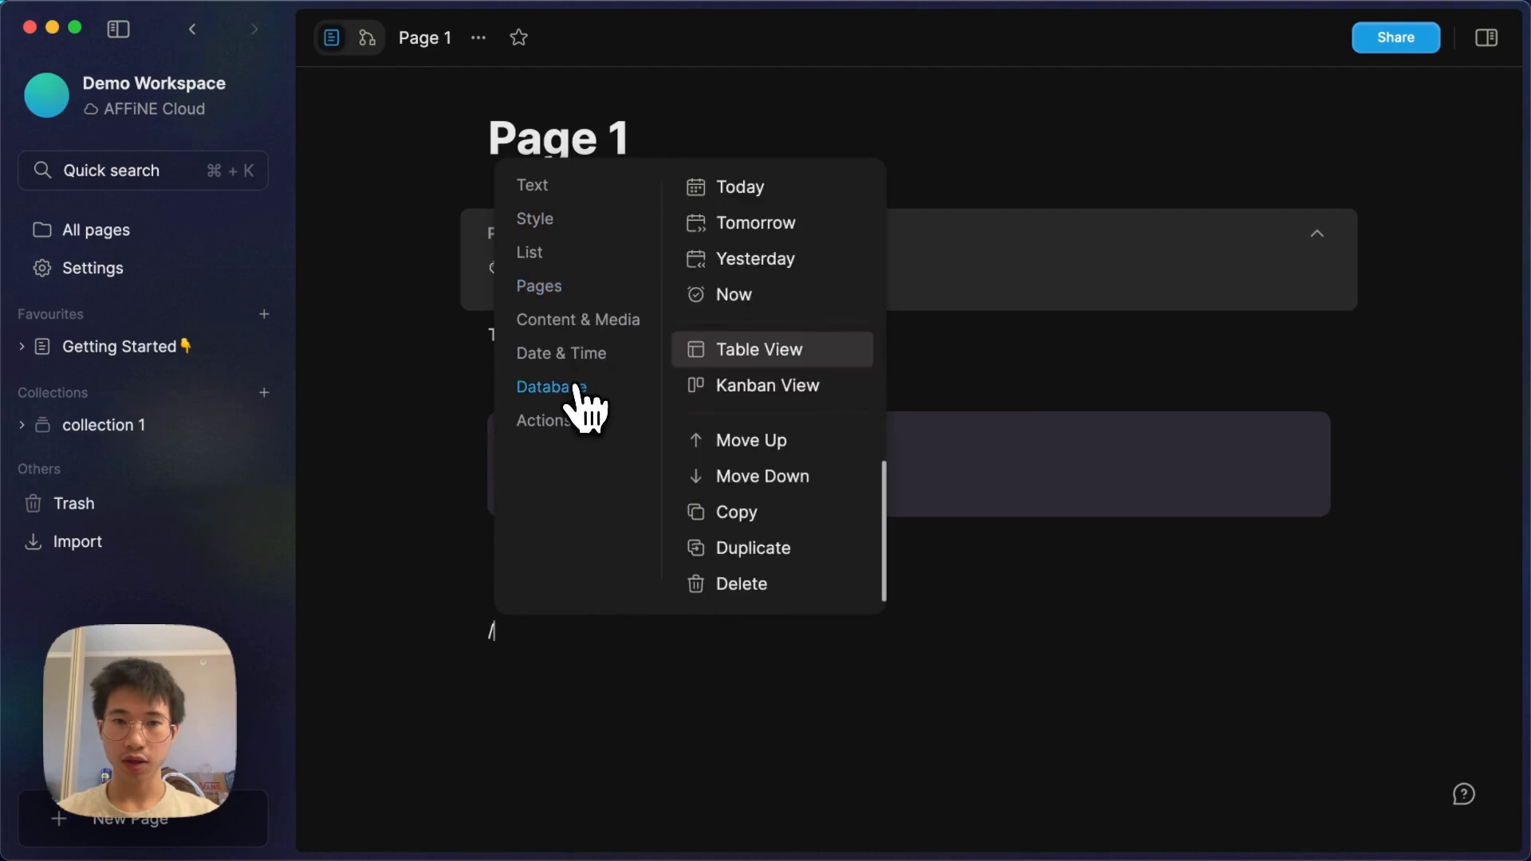
pyautogui.click(581, 294)
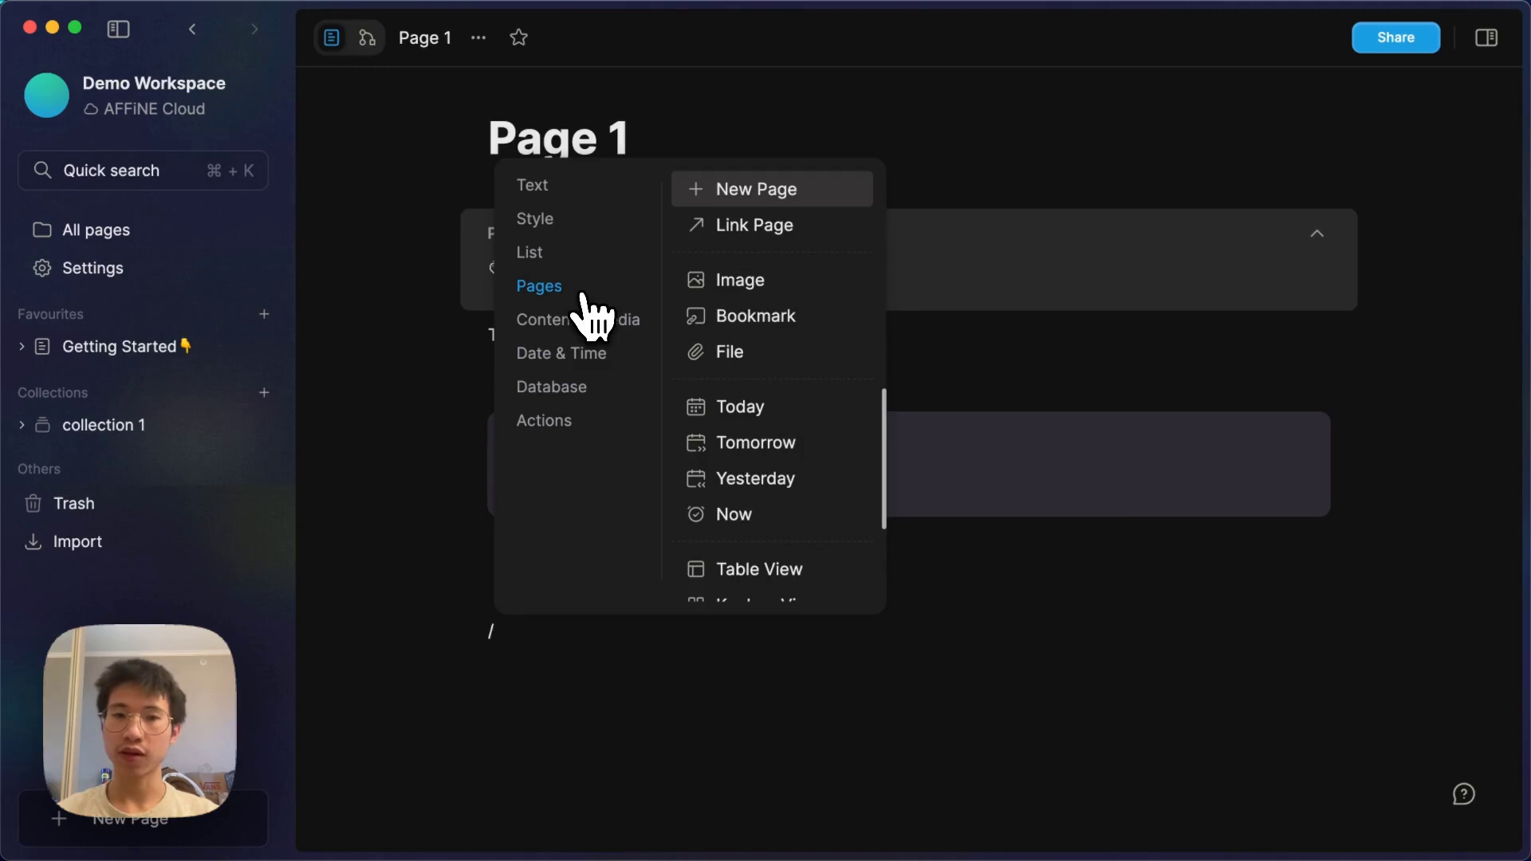
pyautogui.click(754, 227)
pyautogui.click(673, 330)
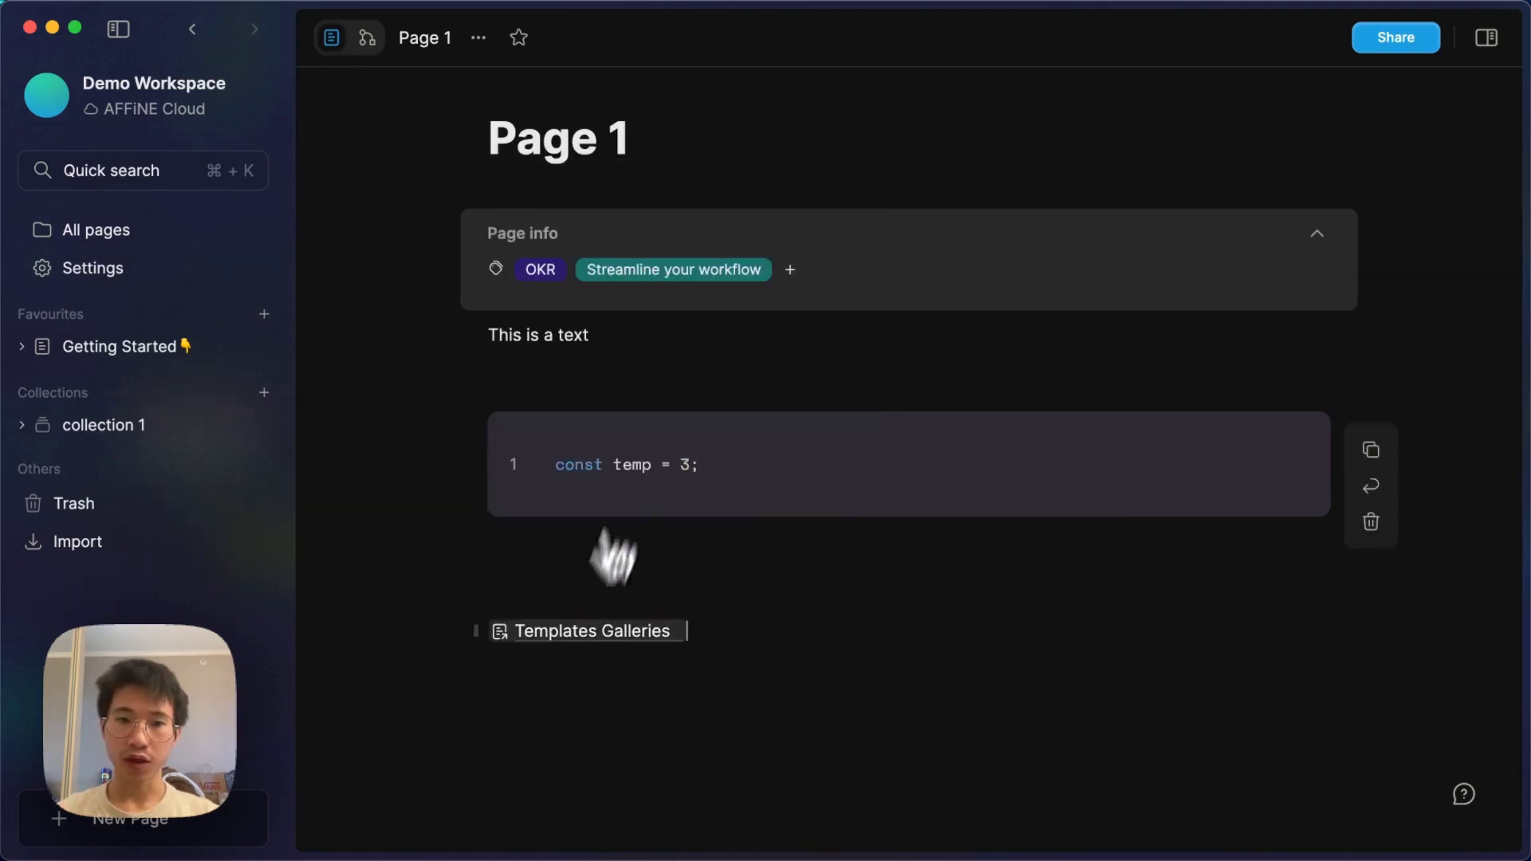
# - Open the linked Templates Galleries page, return to Page 1 via its backlink, and start a new line
pyautogui.click(558, 631)
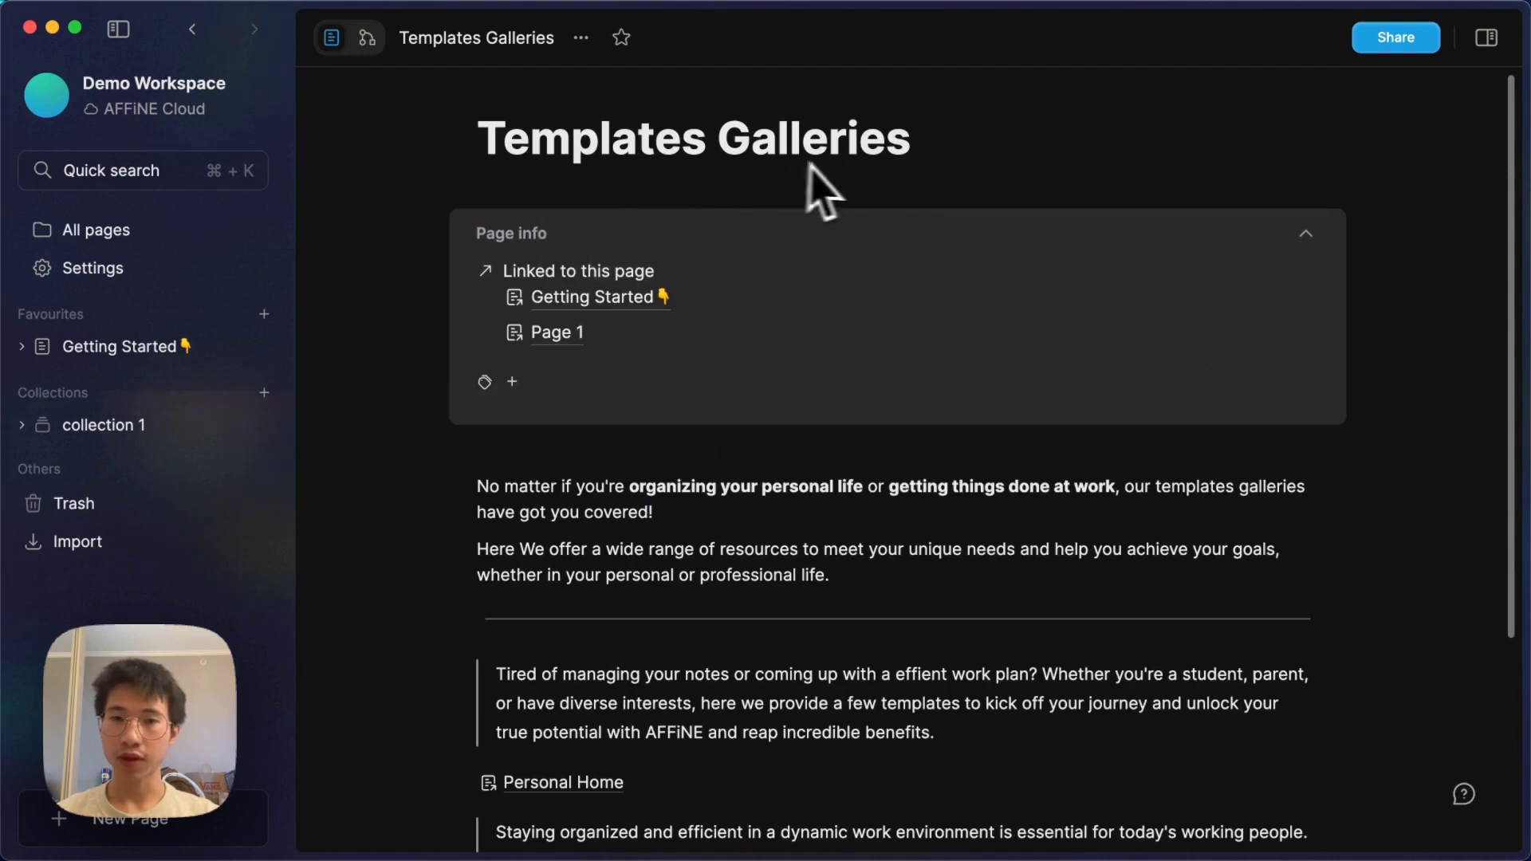
pyautogui.click(556, 333)
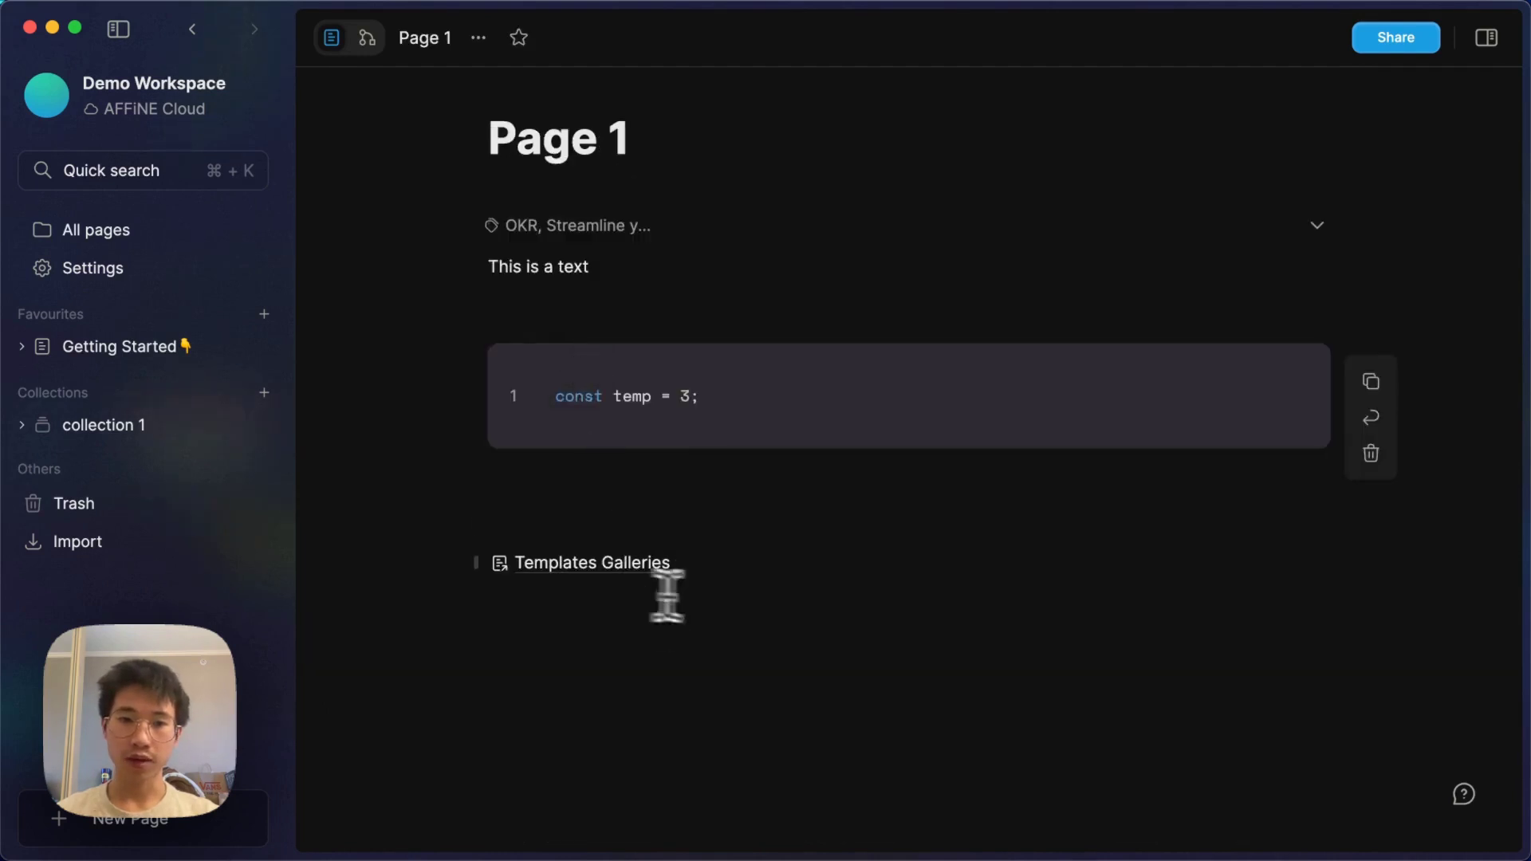
pyautogui.click(785, 561)
# - Insert a table database and add a Checkbox column named Done
pyautogui.write('/')
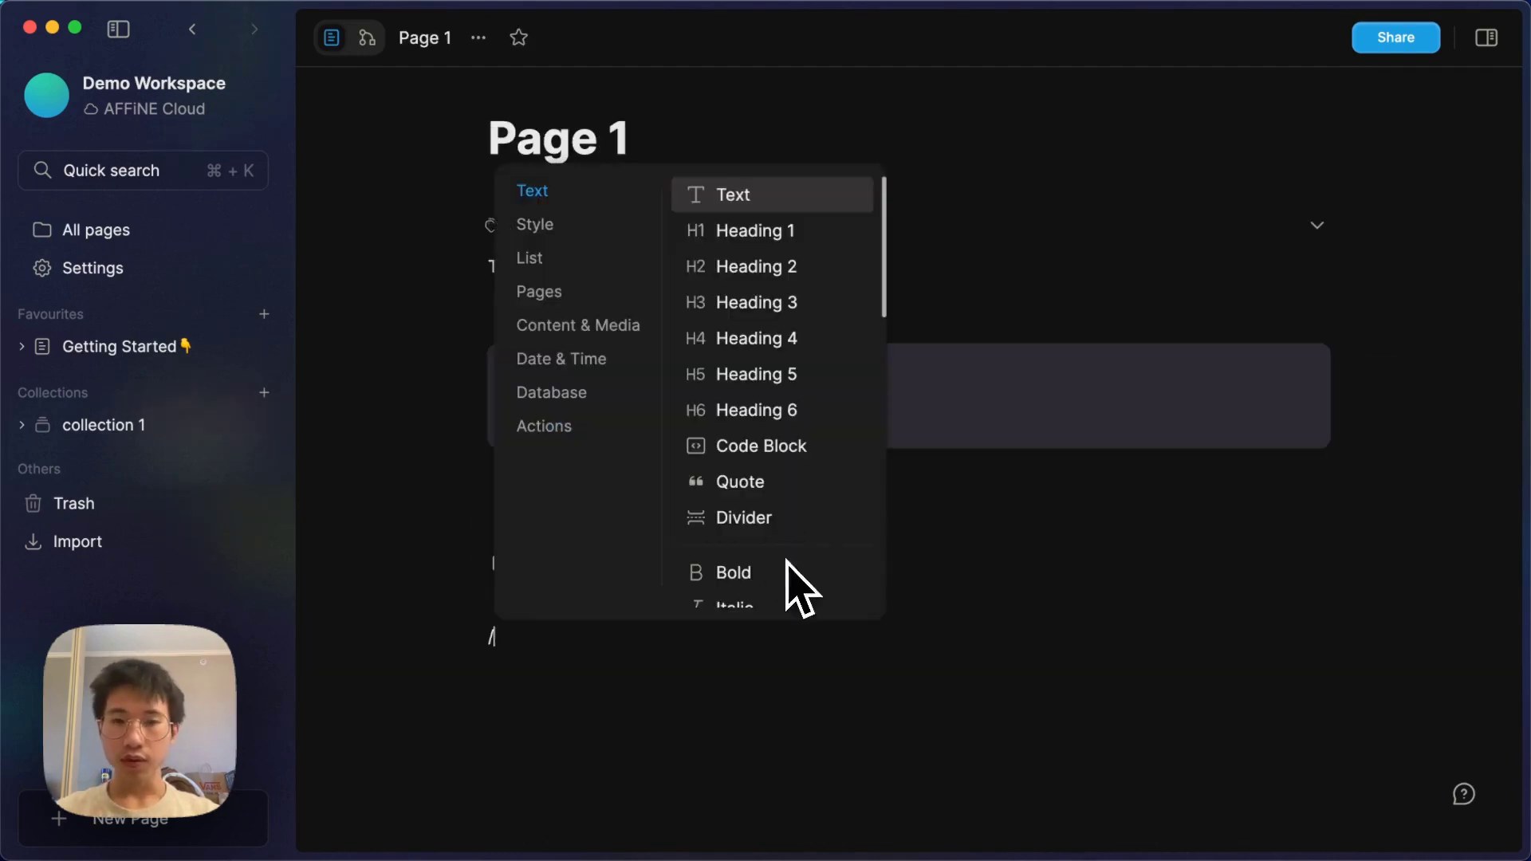
pyautogui.click(571, 399)
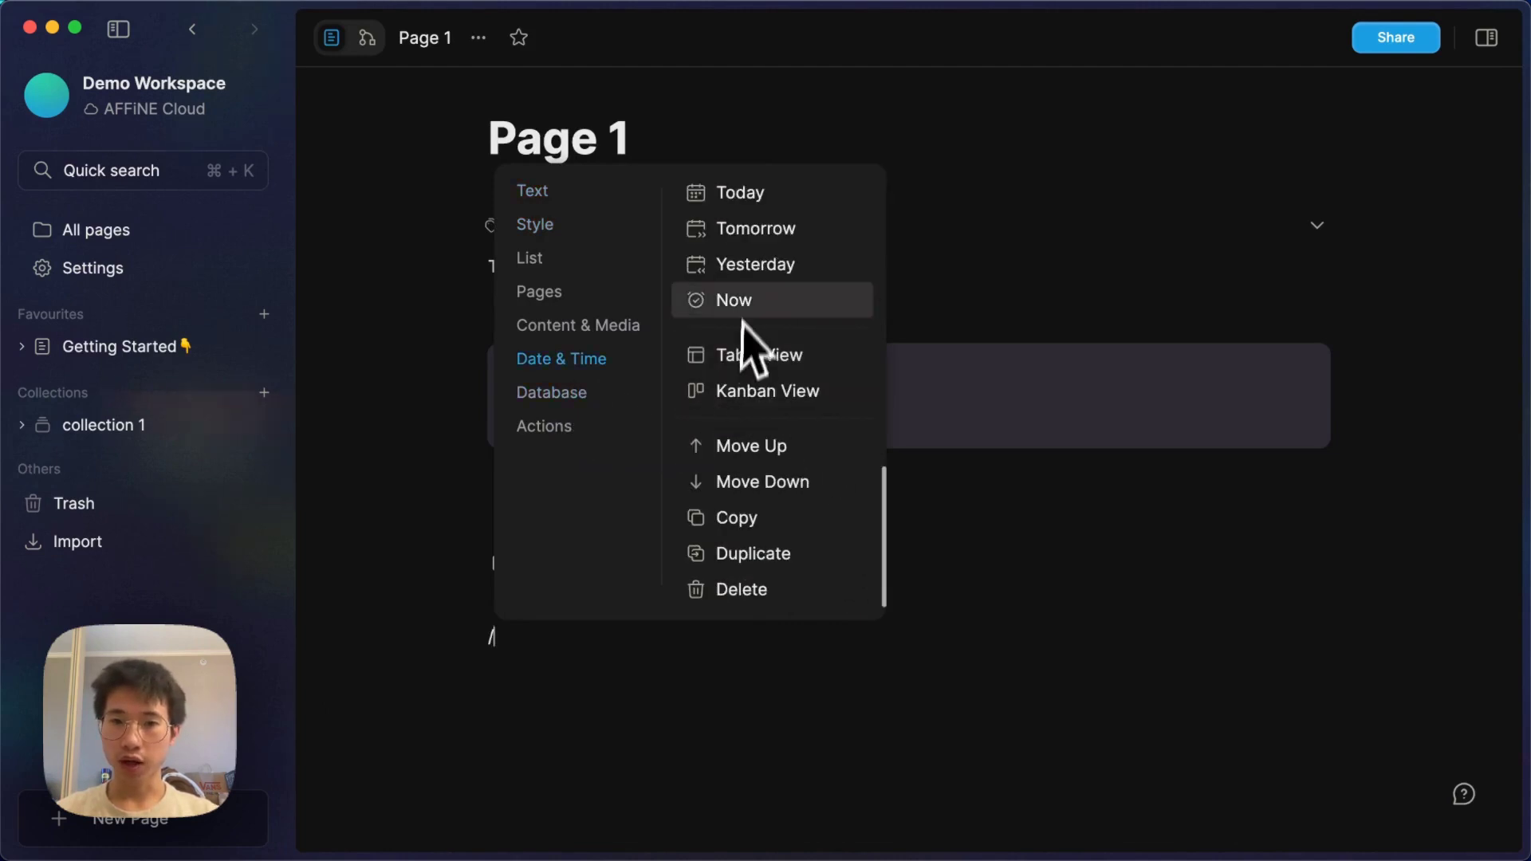
pyautogui.click(778, 355)
pyautogui.scroll(-3, 821, 598)
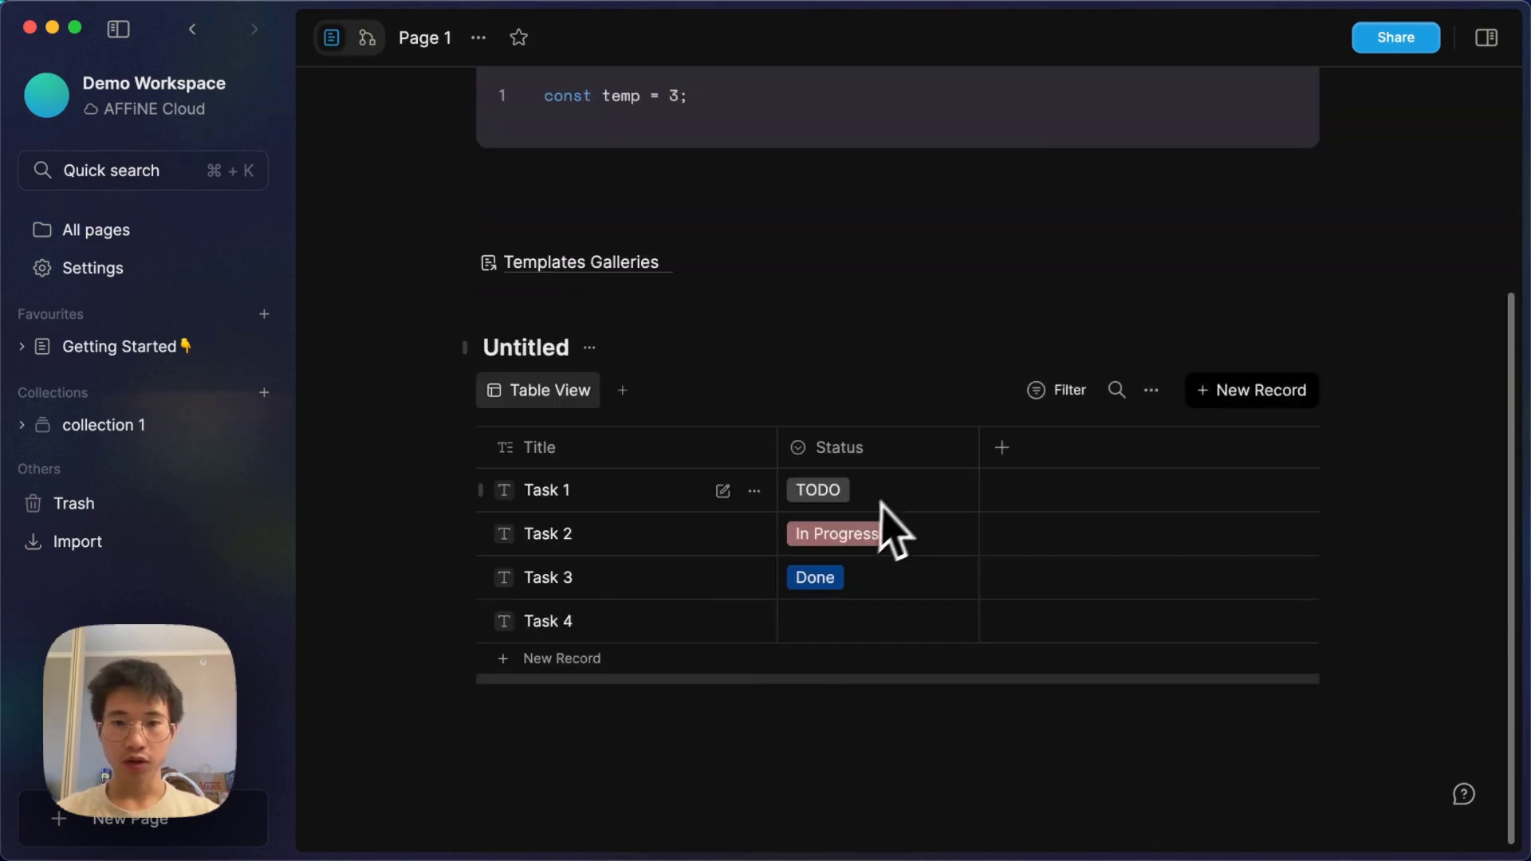
pyautogui.click(1002, 448)
pyautogui.moveTo(1069, 558)
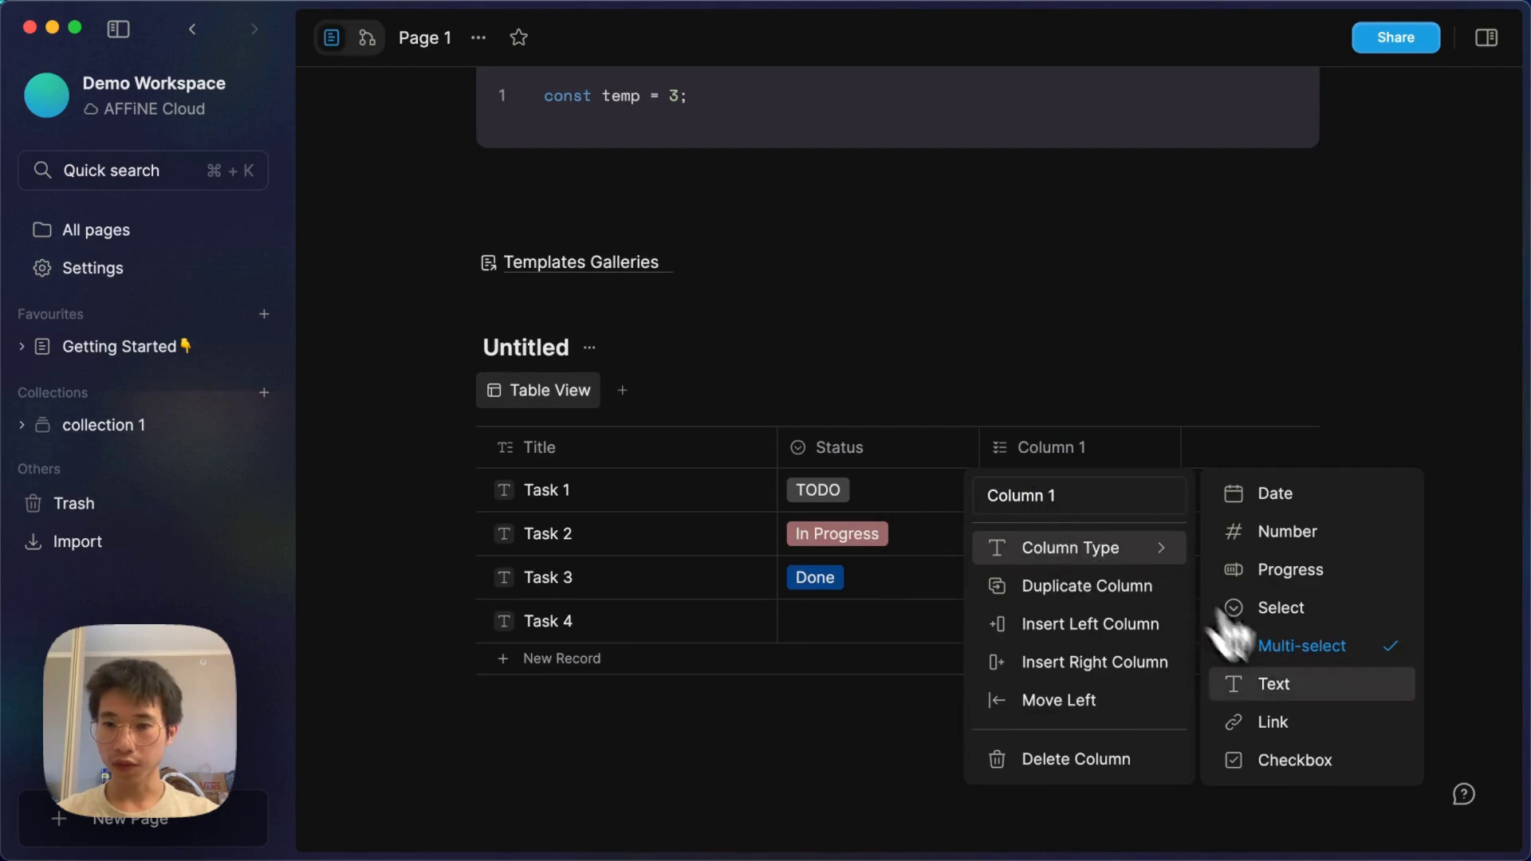
pyautogui.click(1292, 760)
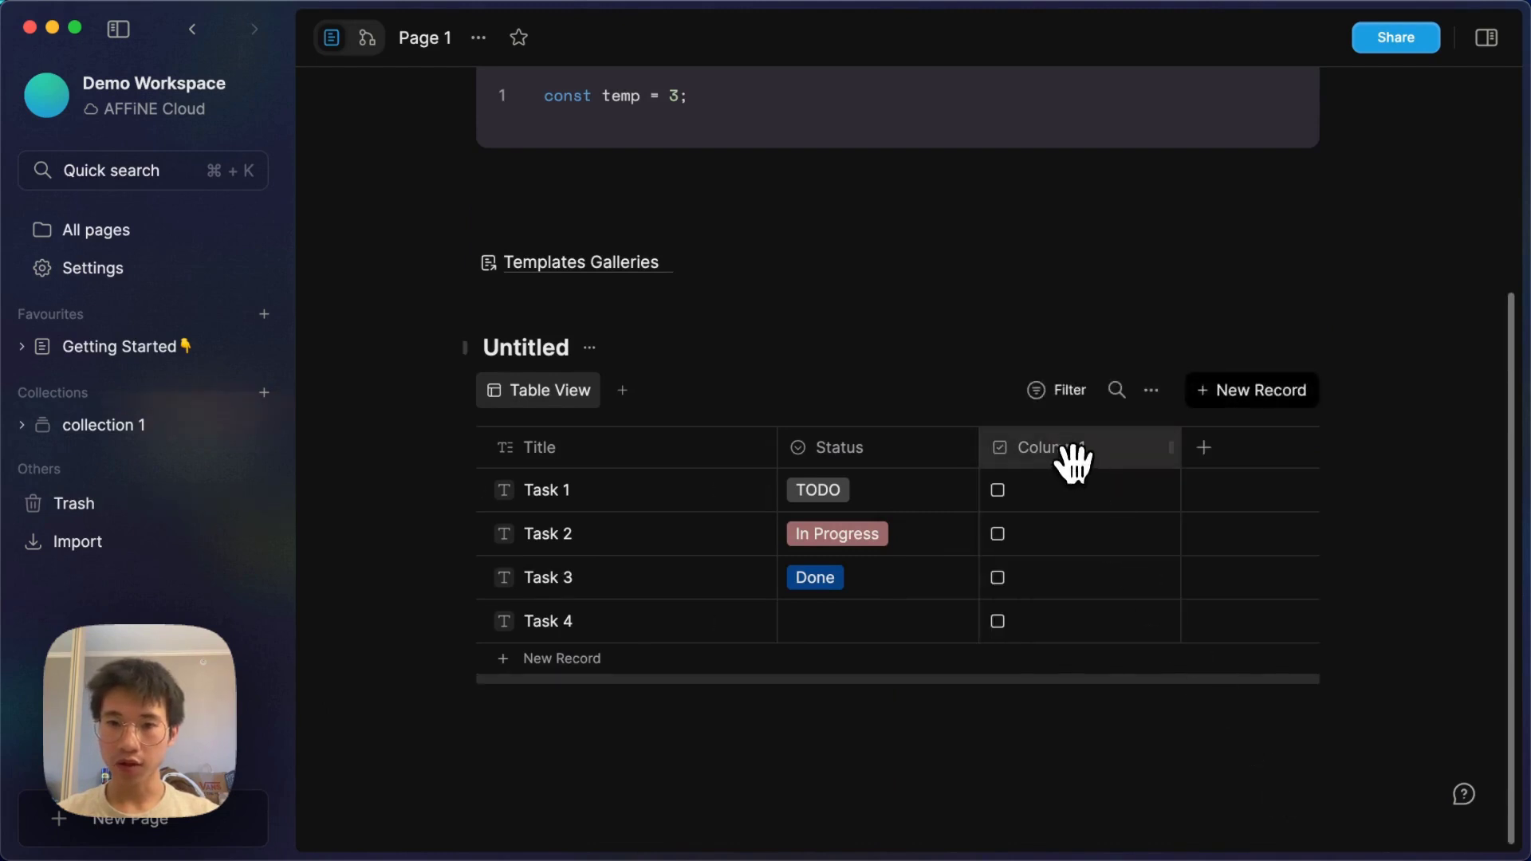
pyautogui.click(1070, 455)
pyautogui.press('super+a')
pyautogui.write('Done')
pyautogui.press('Return')
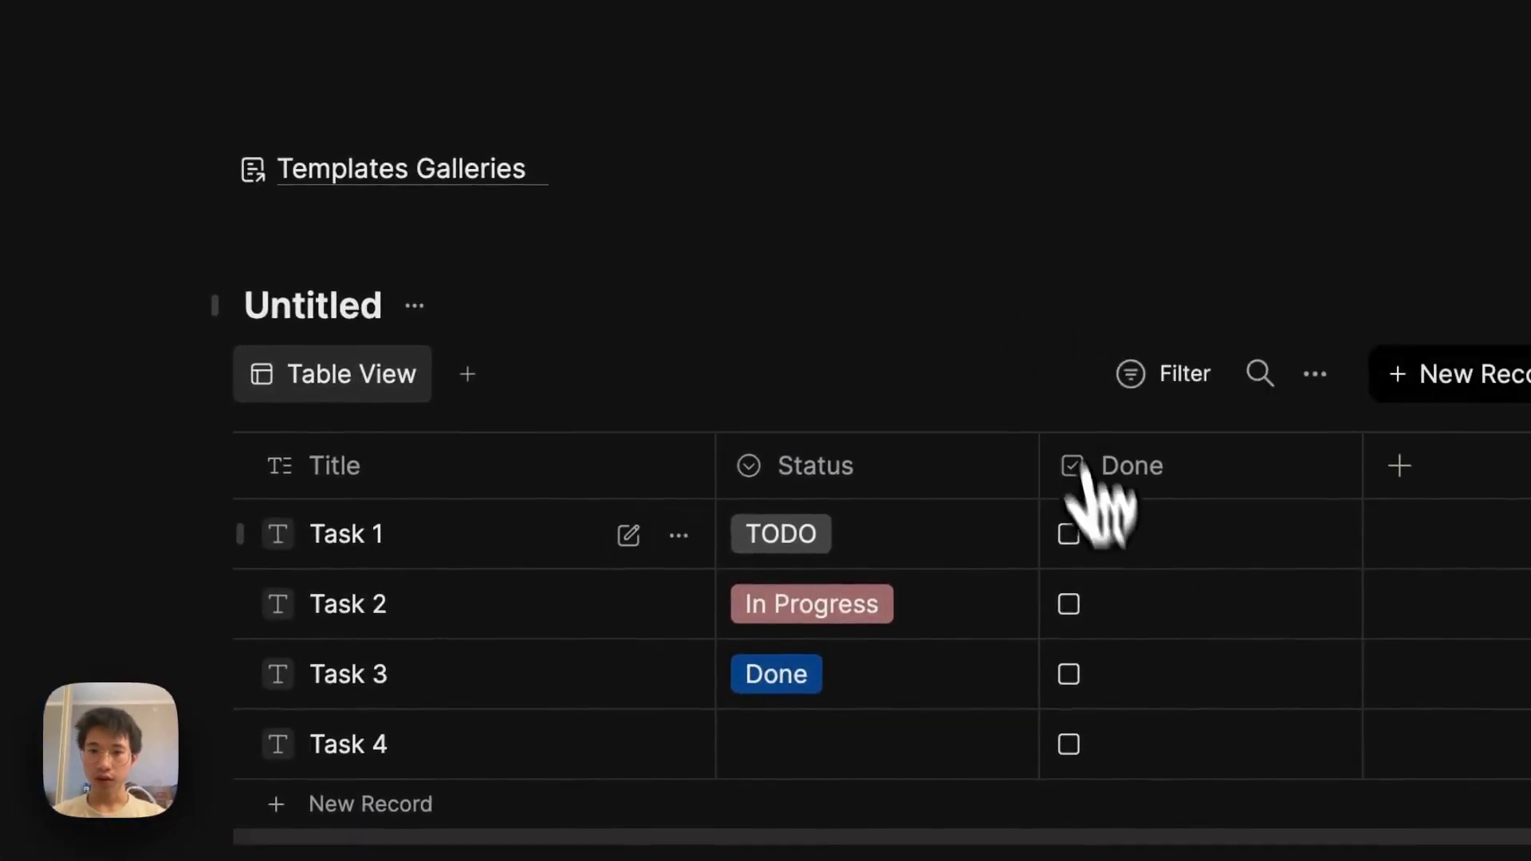
# - Tick Done for Task 1 and Task 2, filter the table to checked tasks, and add a paragraph below
pyautogui.click(1028, 507)
pyautogui.click(1068, 603)
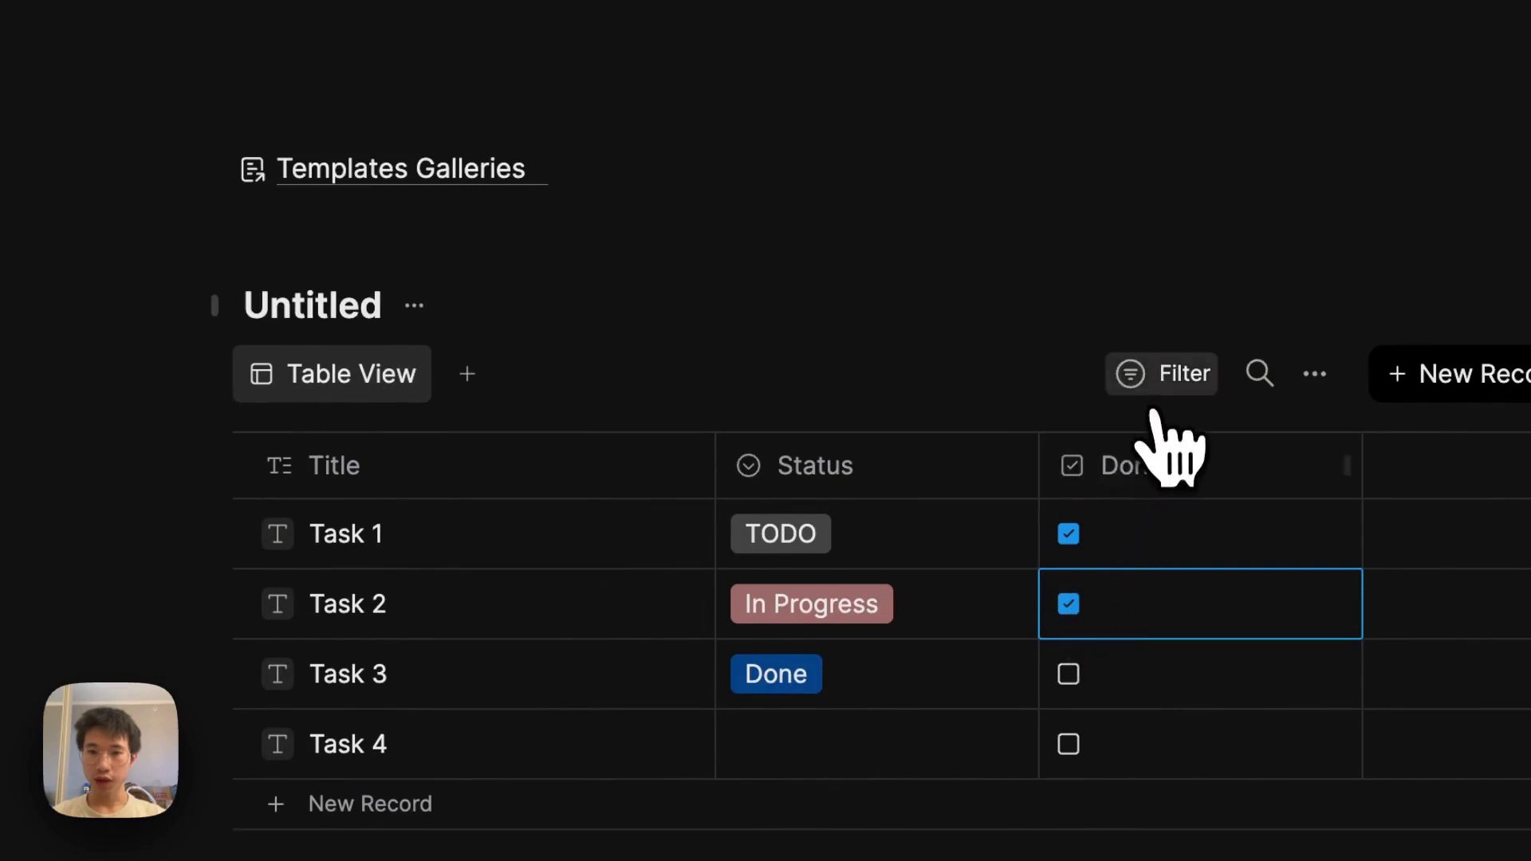
pyautogui.click(1165, 375)
pyautogui.click(1144, 537)
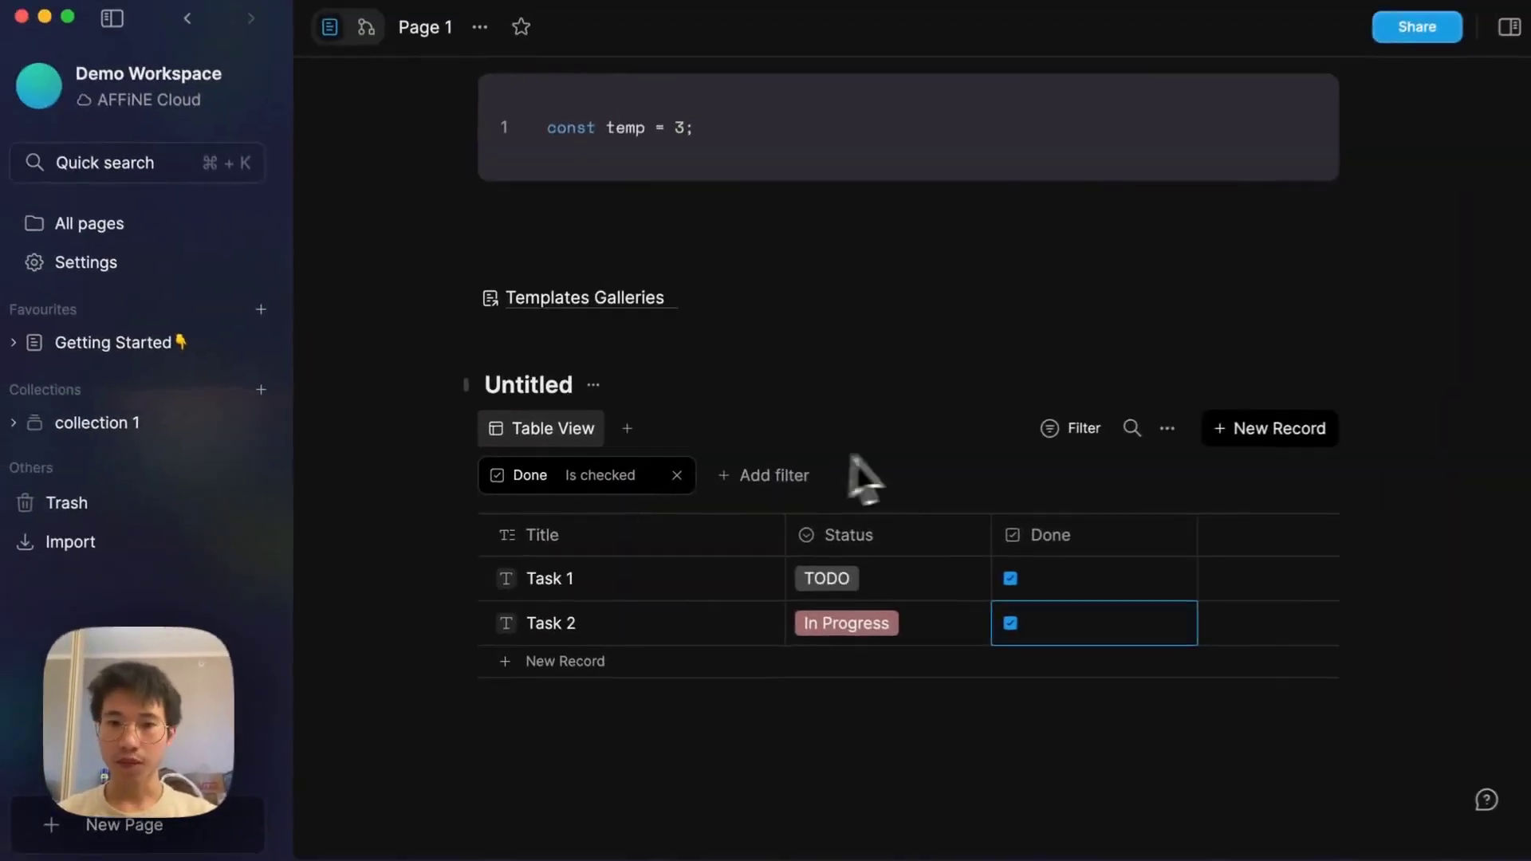
pyautogui.click(638, 715)
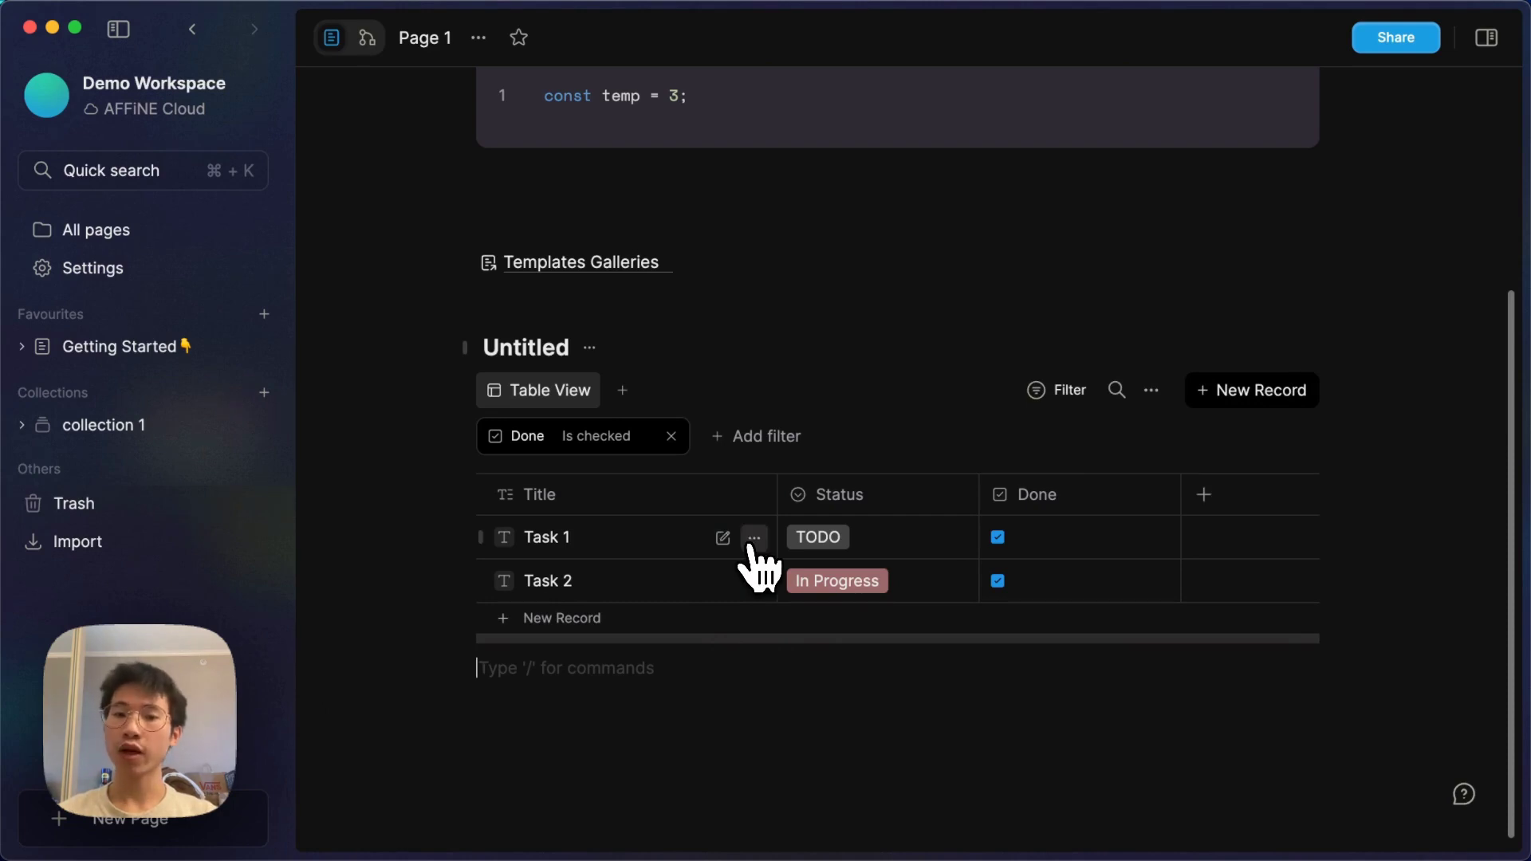
# - Expand the Task 1 row to view all its properties, then close the detail panel
pyautogui.click(754, 539)
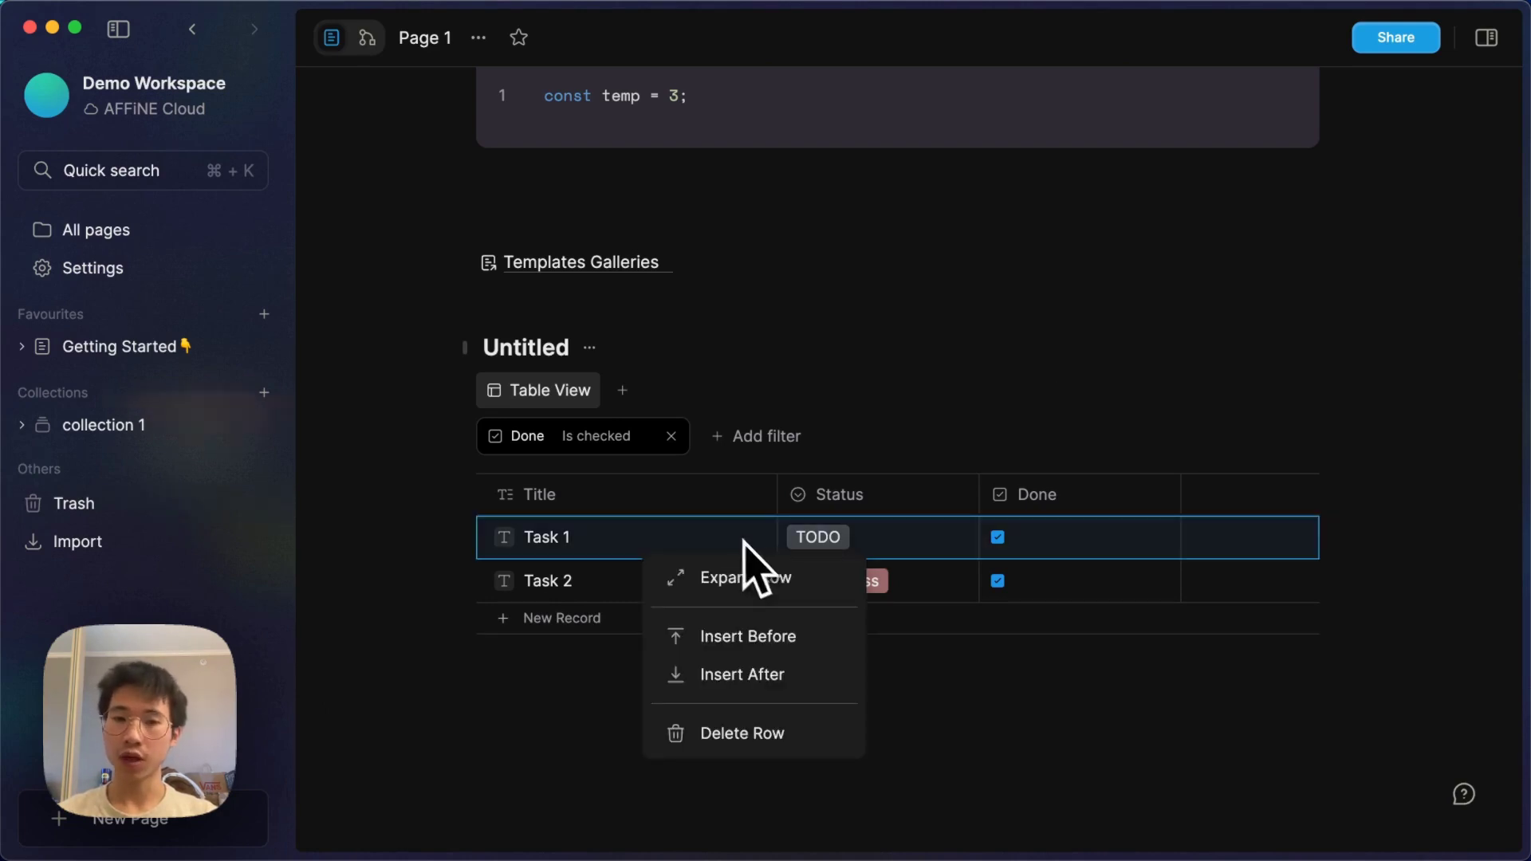
pyautogui.click(743, 540)
pyautogui.click(728, 537)
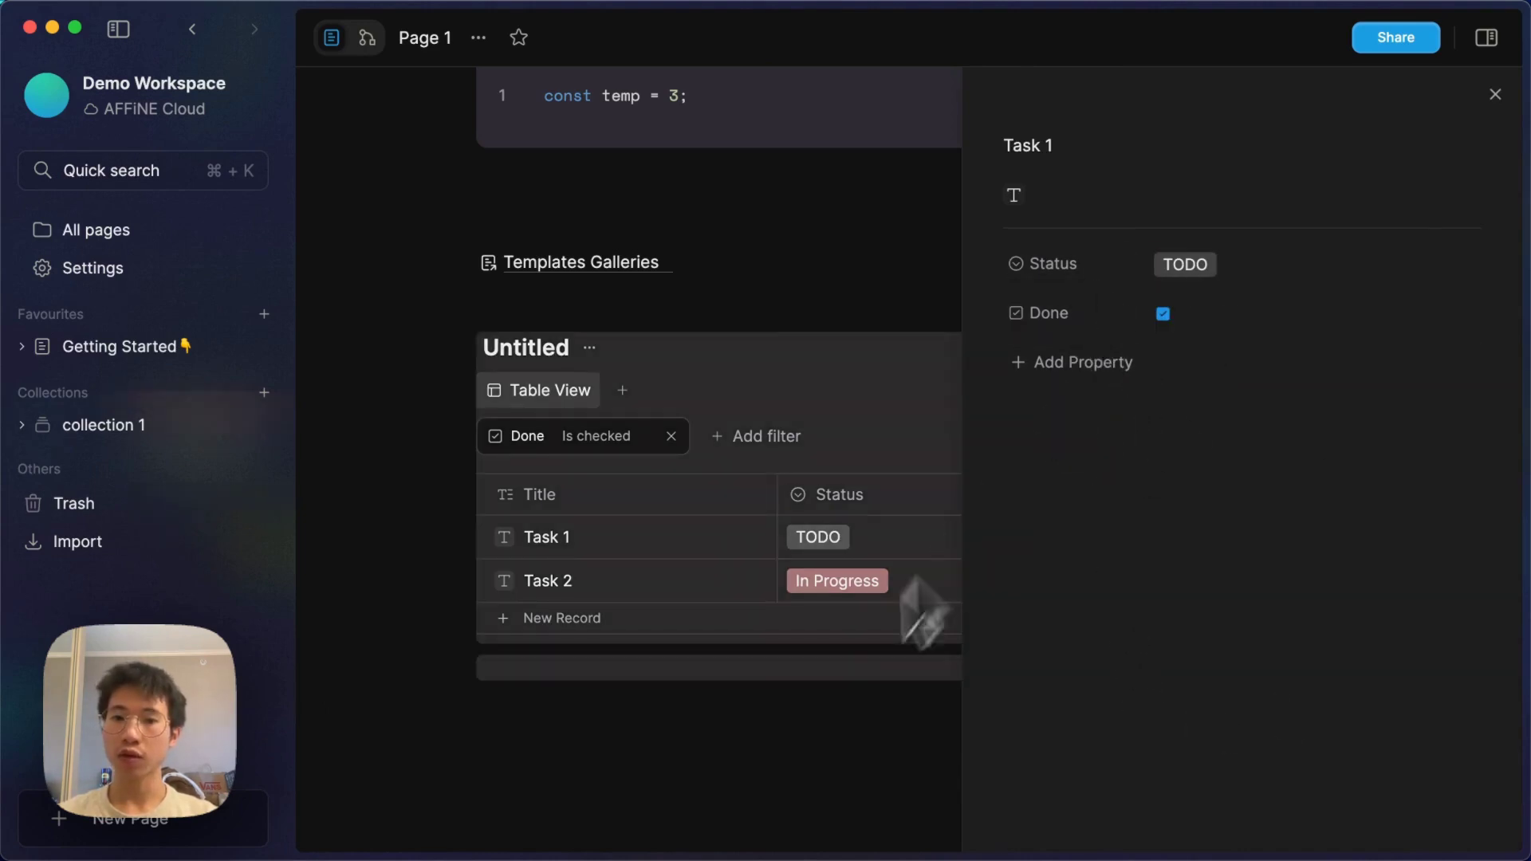
pyautogui.click(923, 610)
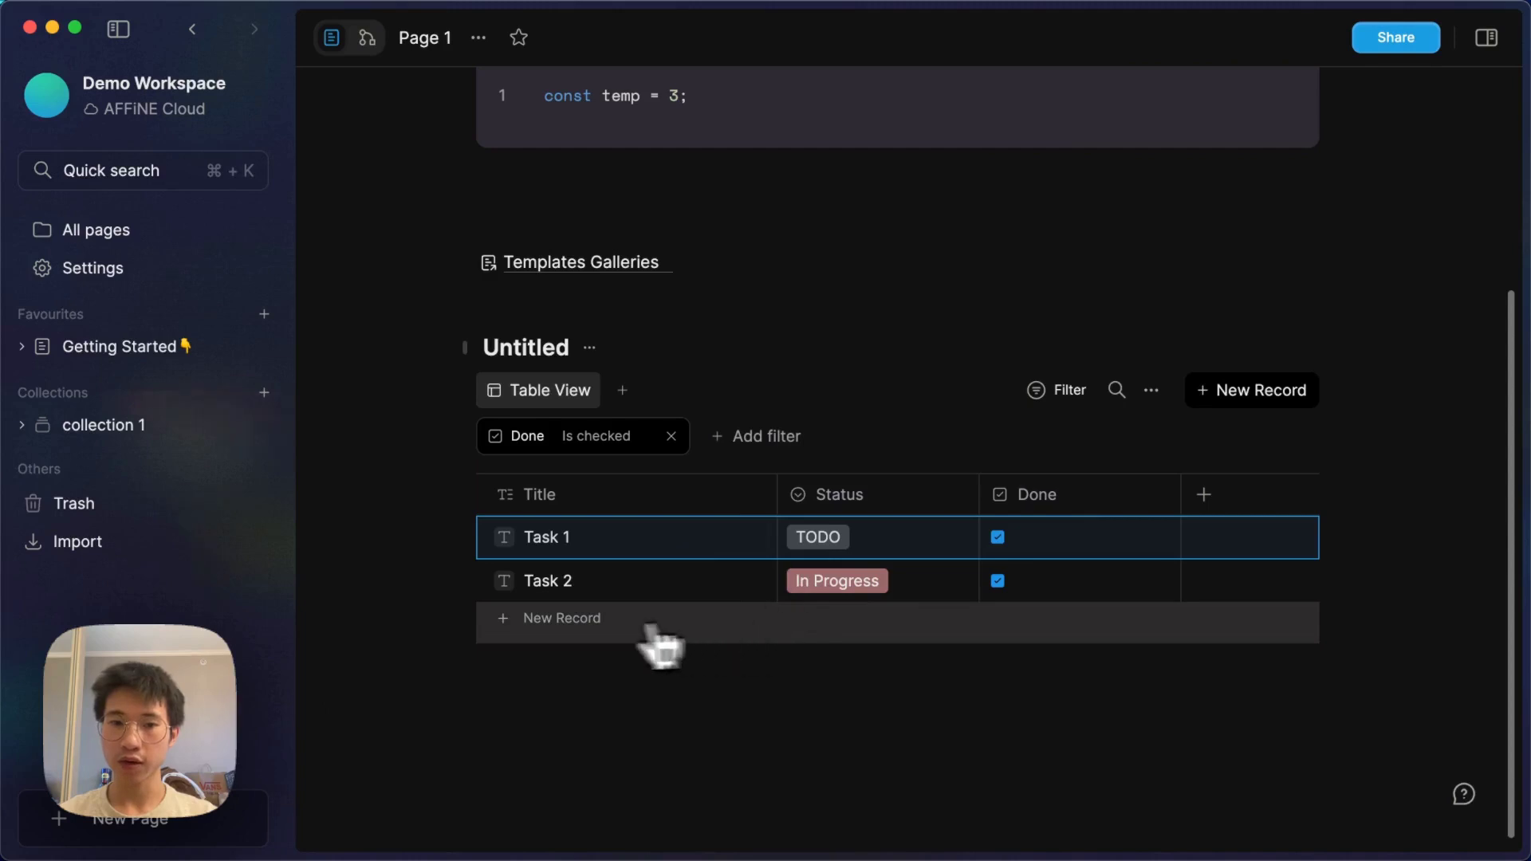
pyautogui.click(813, 678)
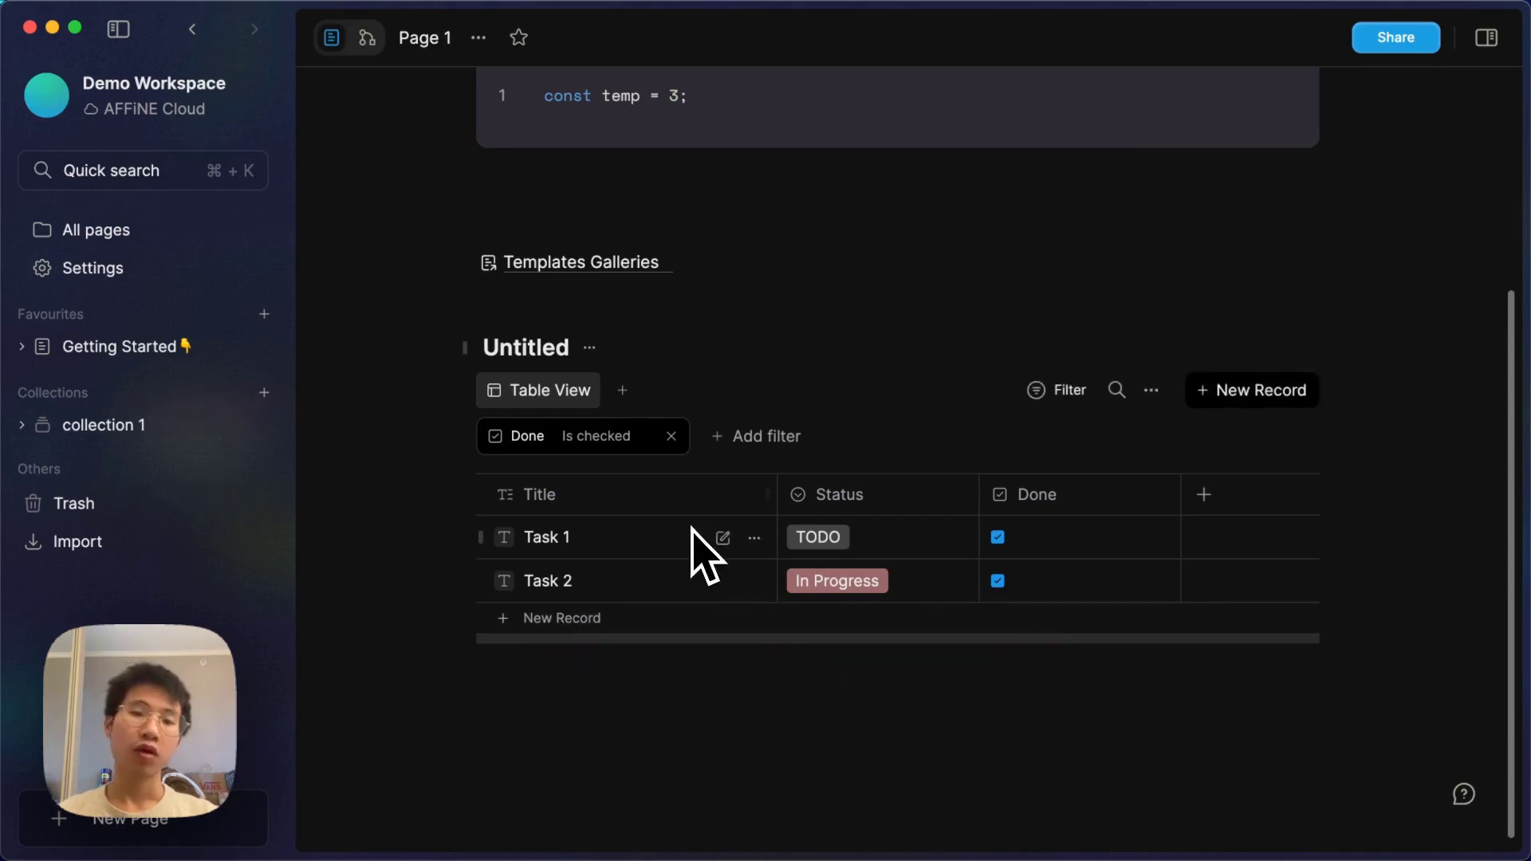
# - Add a Kanban view and drag Task 1 to In Progress and Task 4 to TODO
pyautogui.click(623, 391)
pyautogui.click(647, 469)
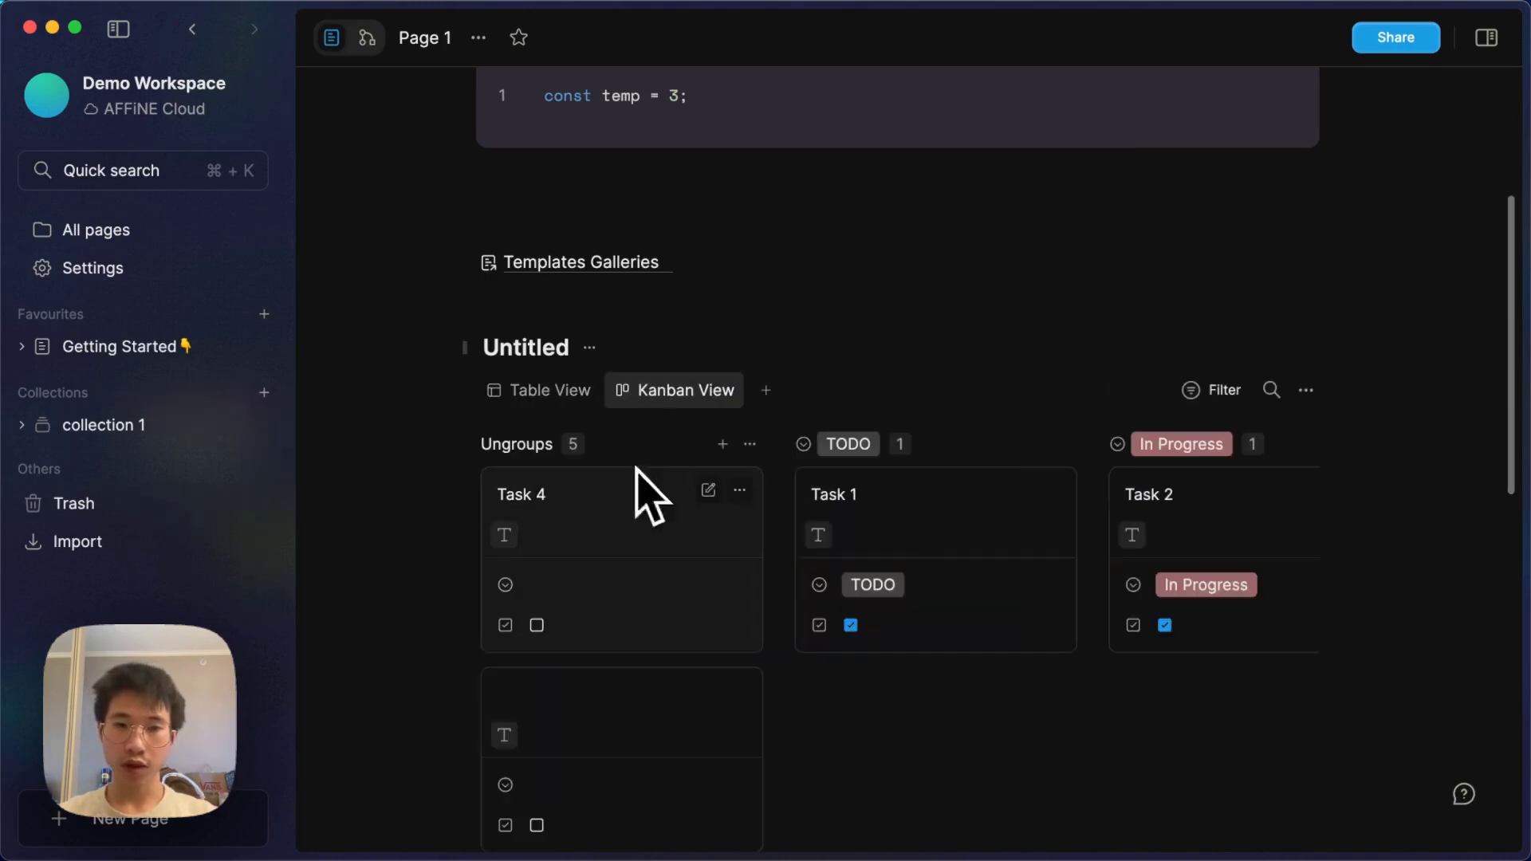
pyautogui.scroll(-3, 854, 615)
pyautogui.hscroll(4, 854, 495)
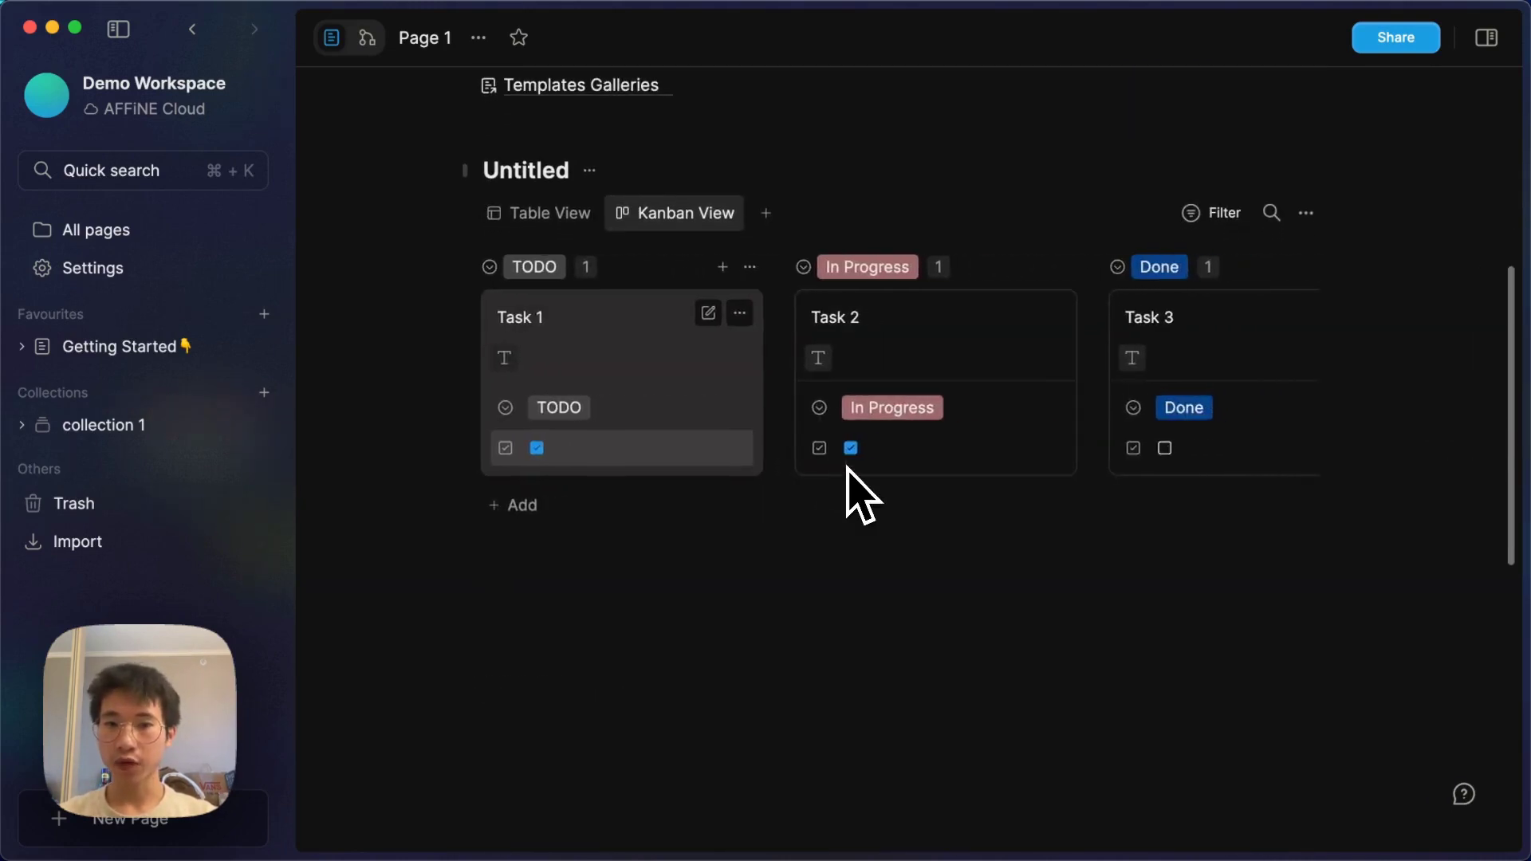
pyautogui.moveTo(652, 364); pyautogui.dragTo(949, 562)
pyautogui.hscroll(-3, 707, 502)
pyautogui.moveTo(606, 384); pyautogui.dragTo(944, 414)
pyautogui.moveTo(758, 550); pyautogui.dragTo(940, 587)
pyautogui.moveTo(622, 582); pyautogui.dragTo(997, 622)
pyautogui.hscroll(5, 989, 542)
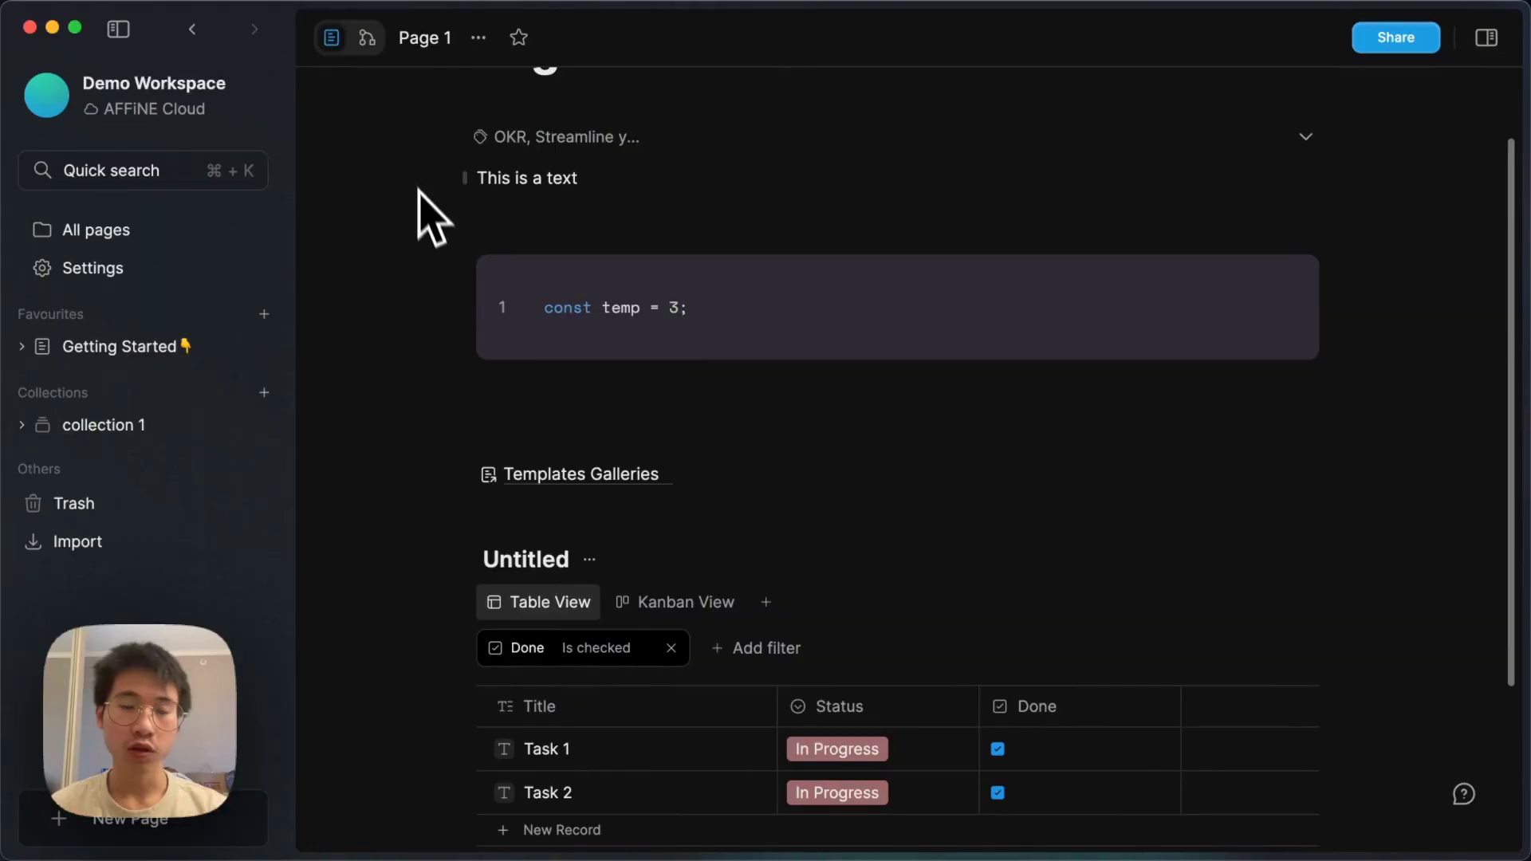
pyautogui.scroll(1, 413, 169)
pyautogui.click(367, 38)
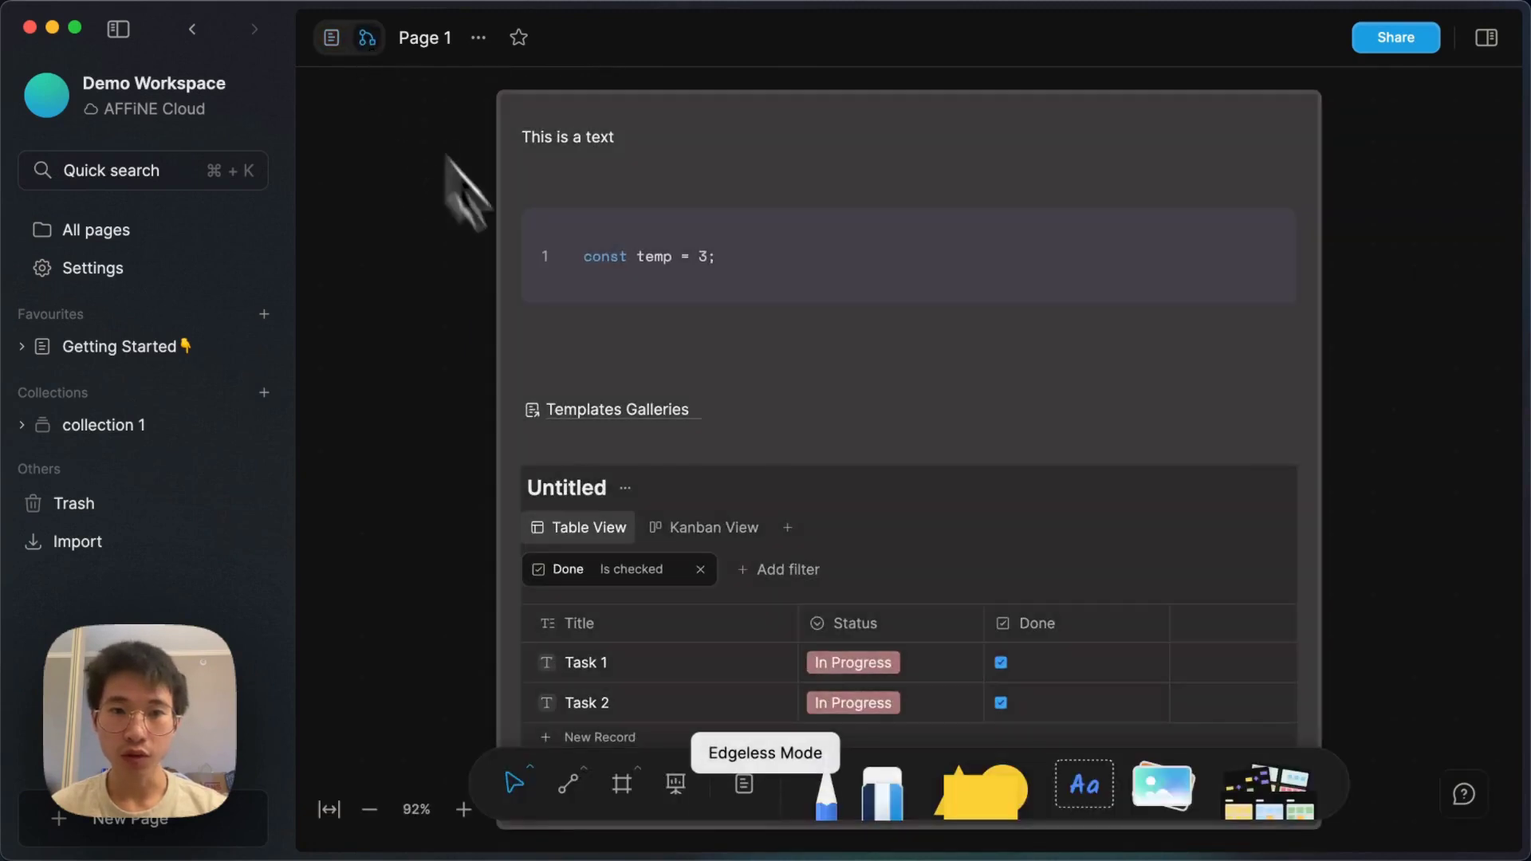
pyautogui.scroll(-2, 1172, 488)
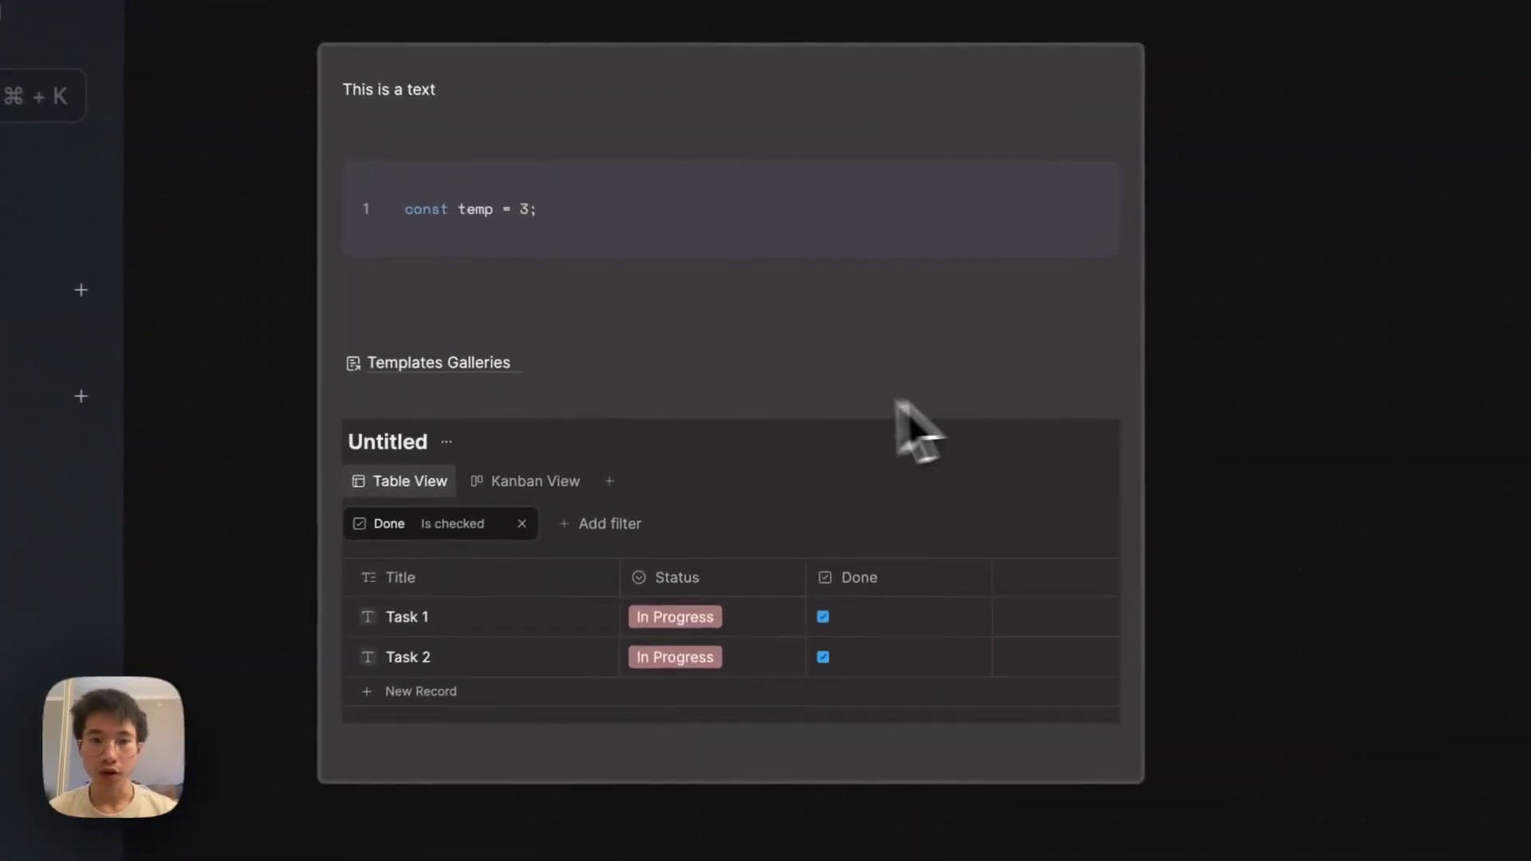
pyautogui.click(588, 441)
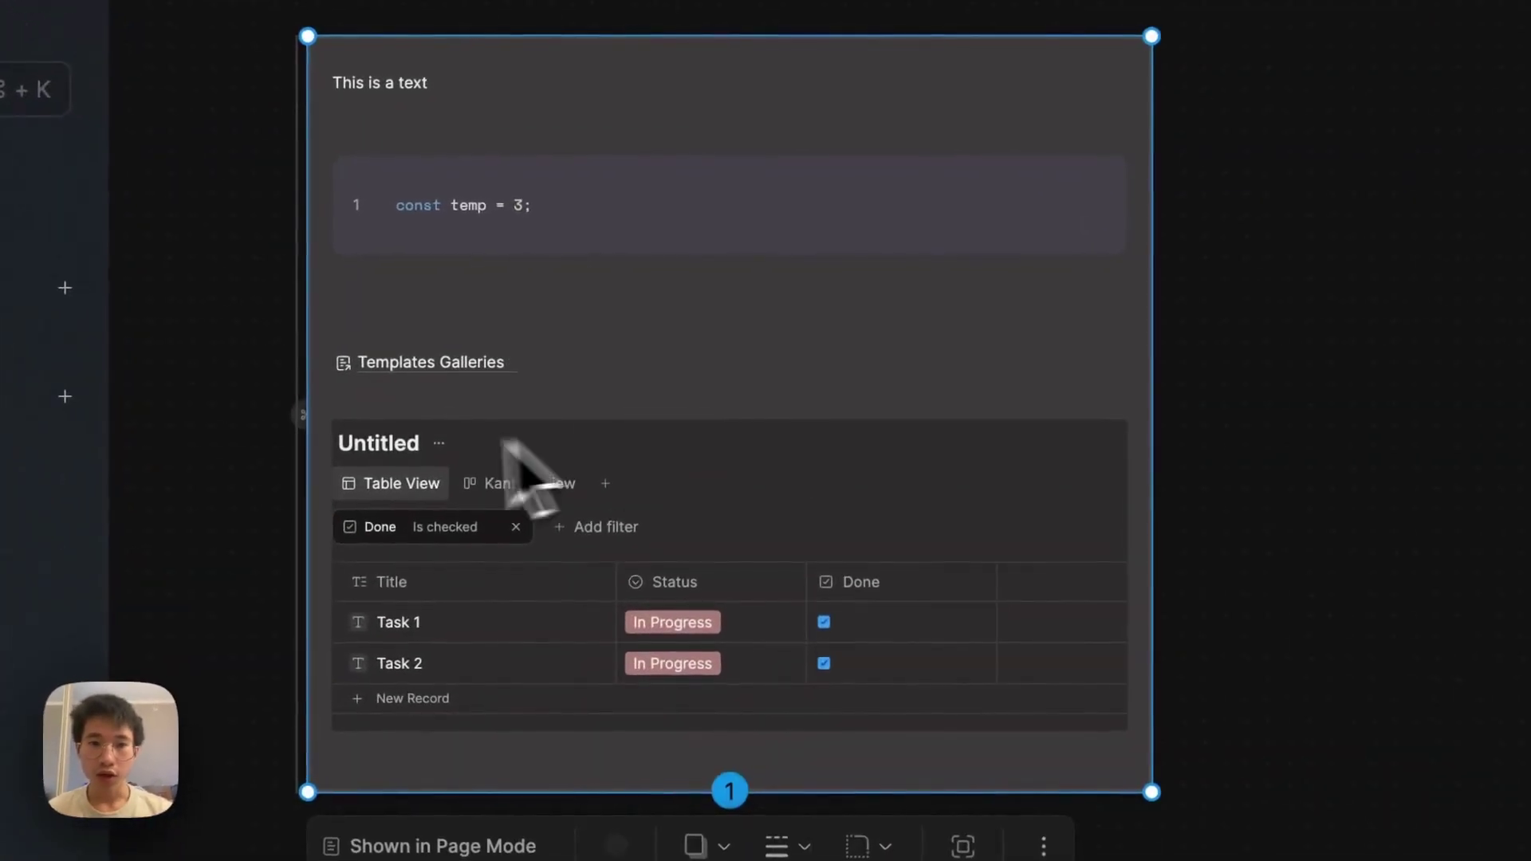
pyautogui.click(463, 426)
pyautogui.moveTo(375, 466); pyautogui.dragTo(1431, 265)
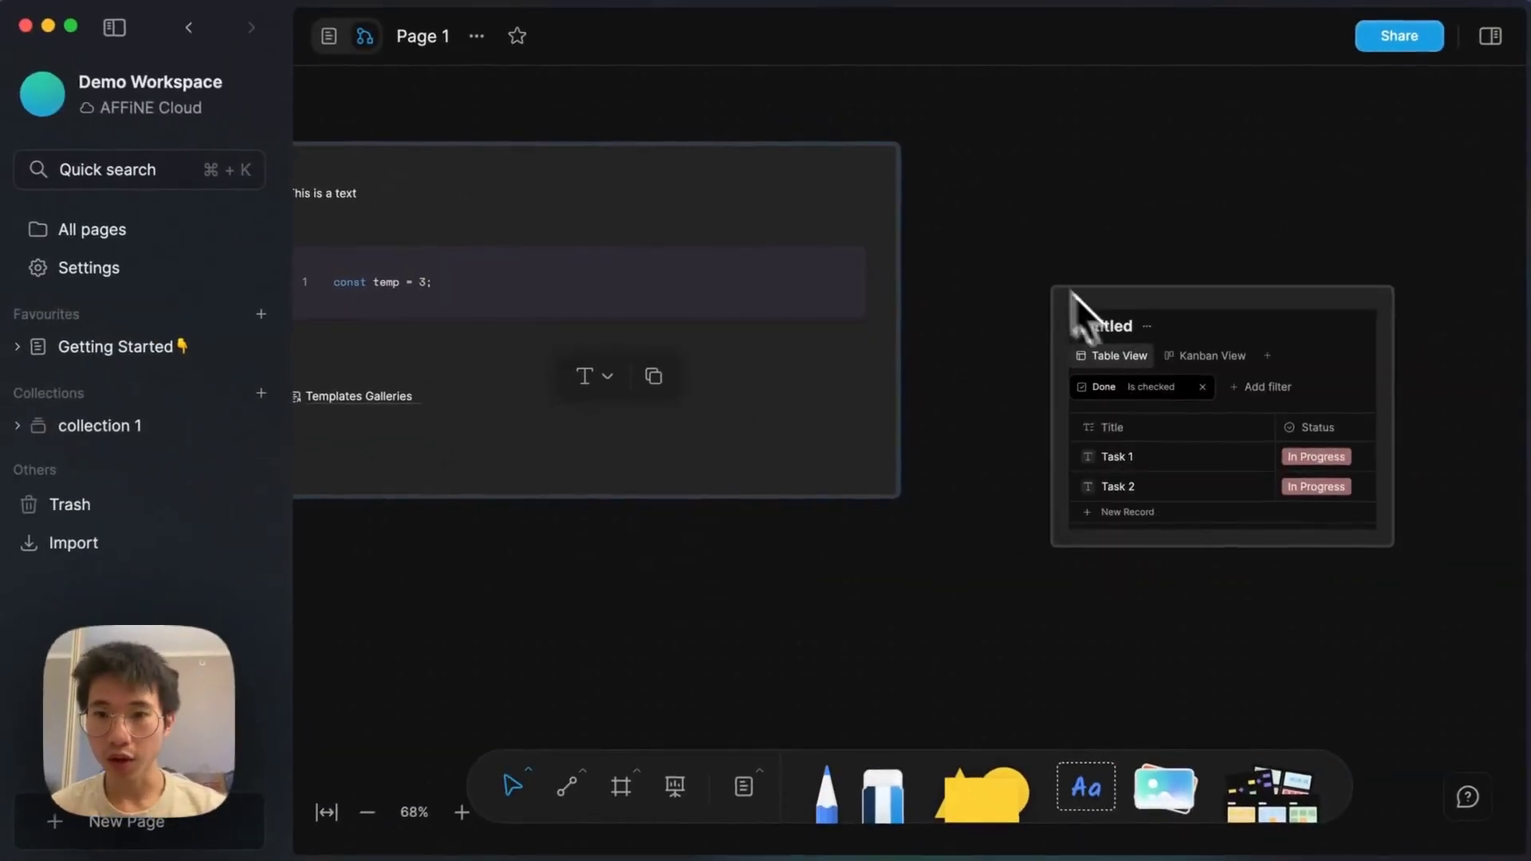
pyautogui.scroll(-5, 1109, 301)
pyautogui.scroll(-2, 1026, 258)
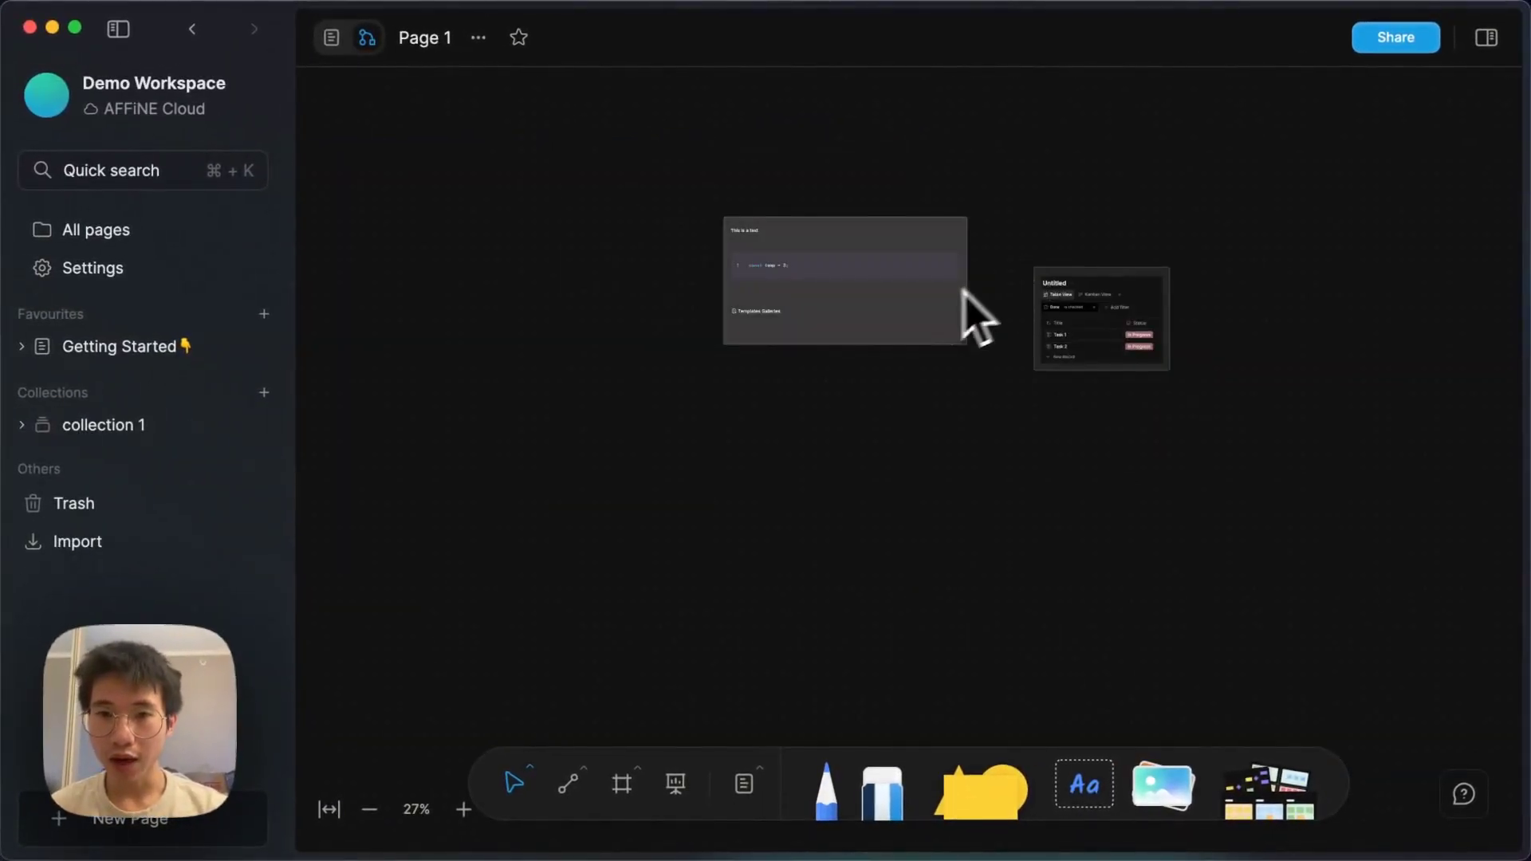
pyautogui.click(909, 311)
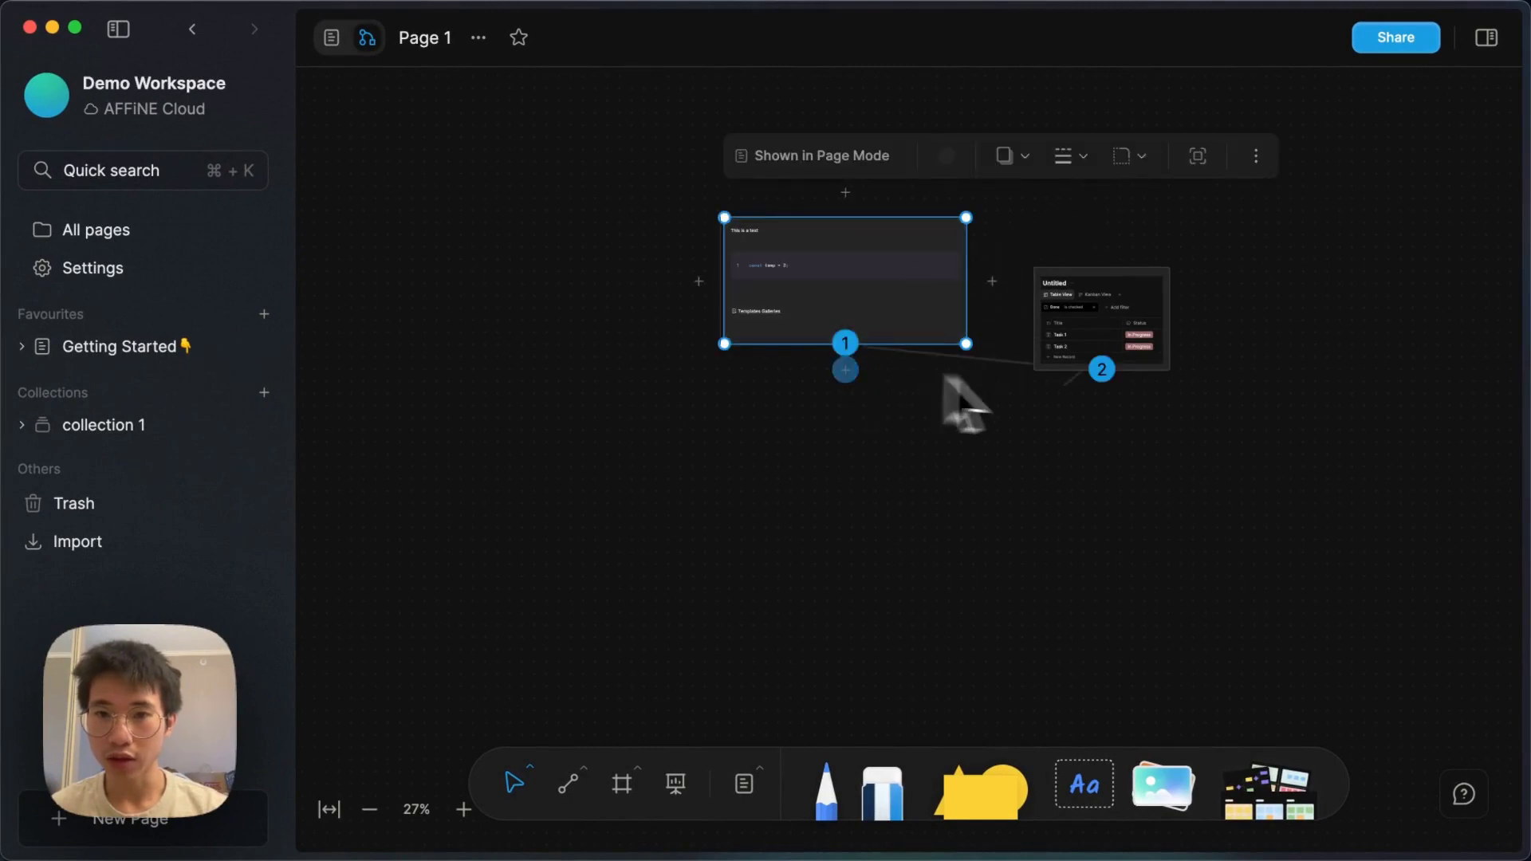
pyautogui.scroll(7, 1127, 246)
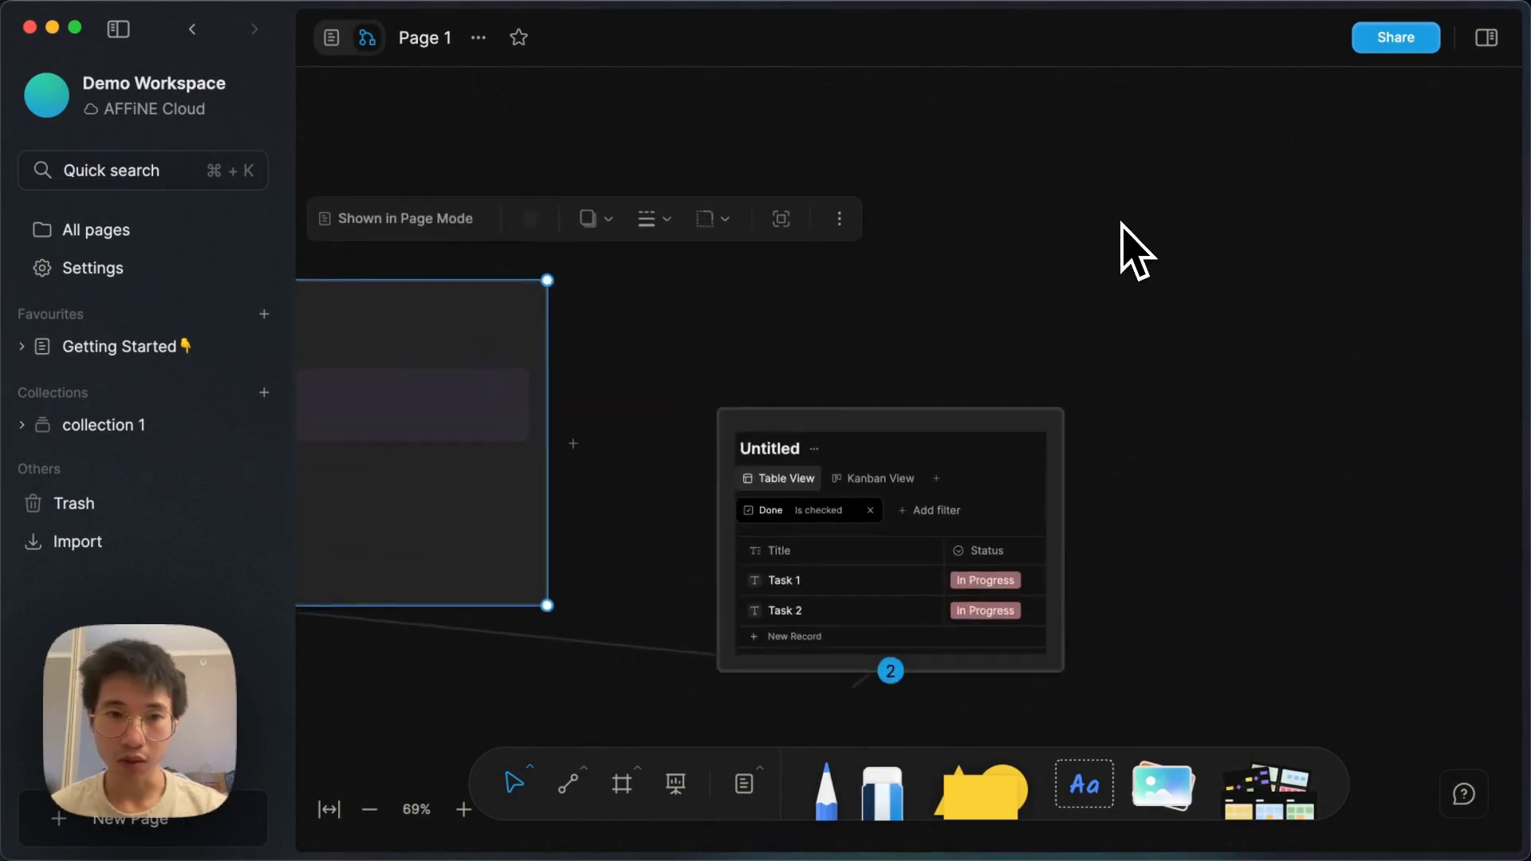
pyautogui.hscroll(-5, 1132, 247)
pyautogui.scroll(-3, 1132, 247)
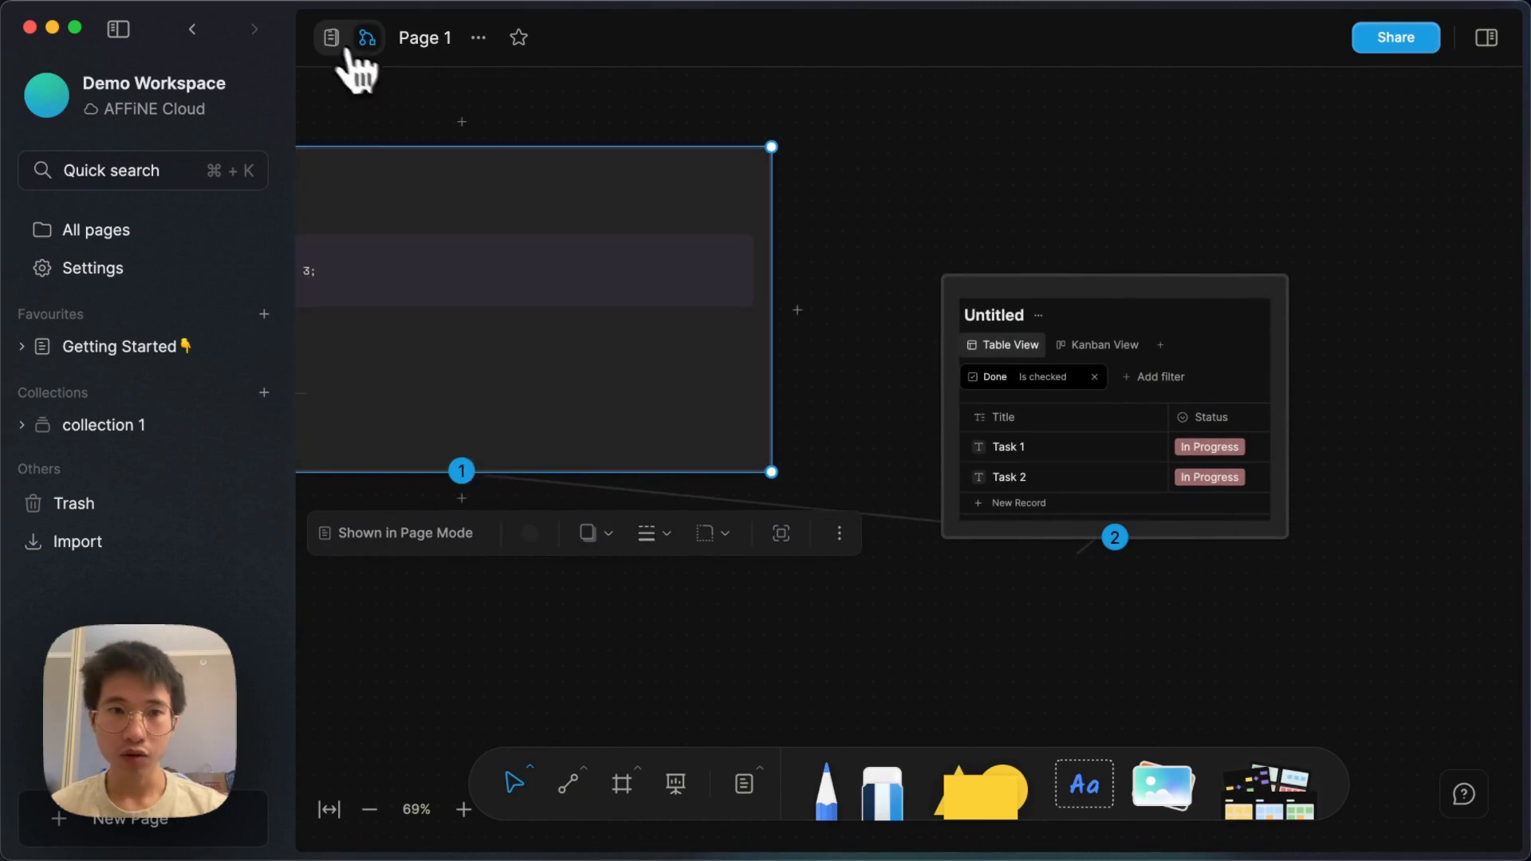
pyautogui.click(332, 38)
pyautogui.scroll(-4, 708, 640)
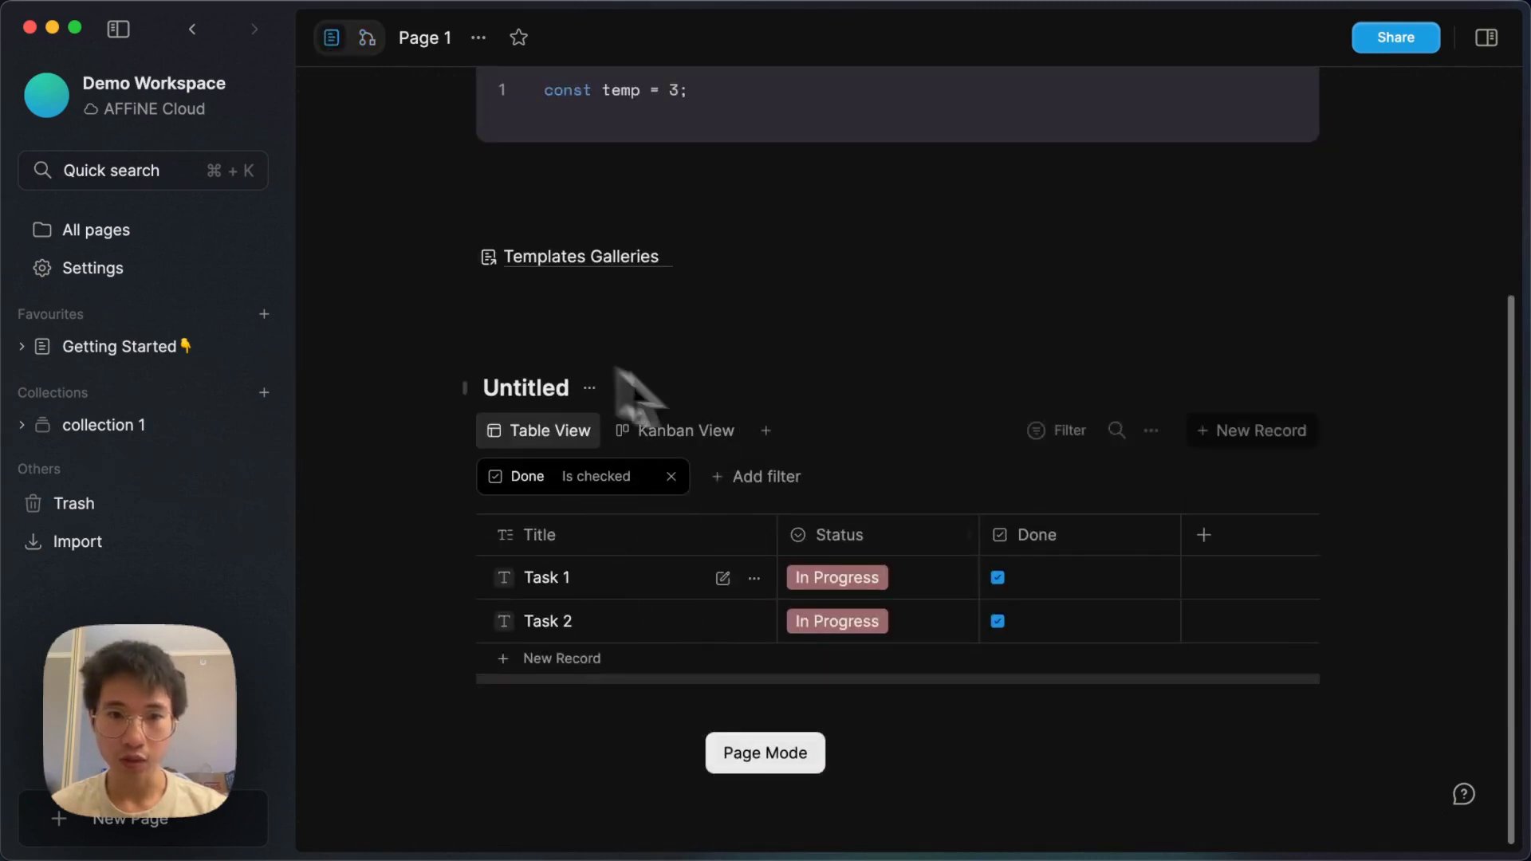
pyautogui.hotkey('alt', 's')
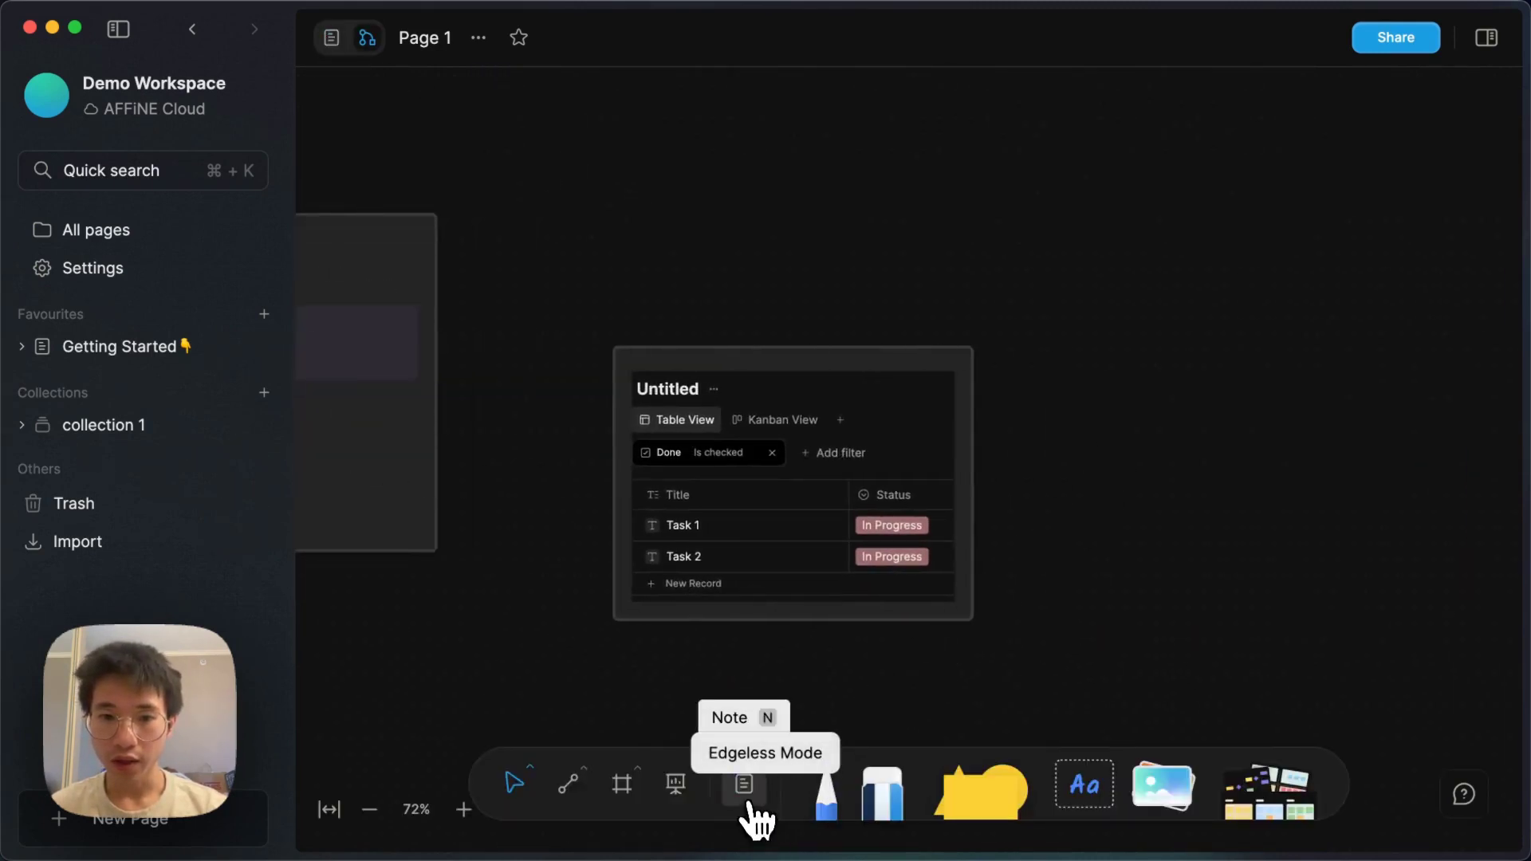
# - Place a new note on the whiteboard and check it in page view
pyautogui.click(749, 807)
pyautogui.click(1157, 422)
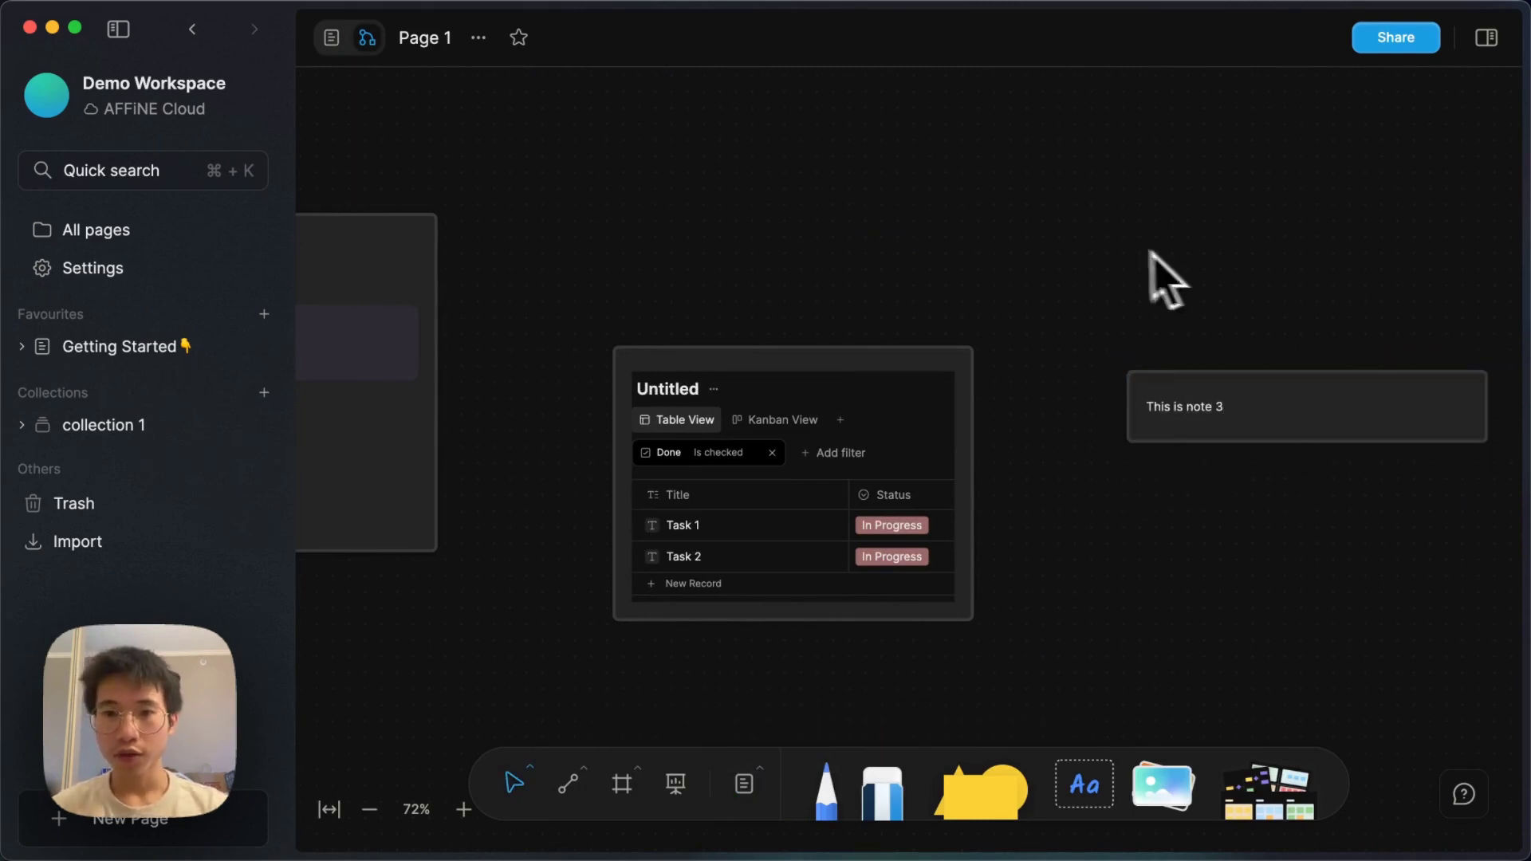
pyautogui.click(332, 37)
pyautogui.scroll(-4, 609, 519)
pyautogui.scroll(-1, 610, 518)
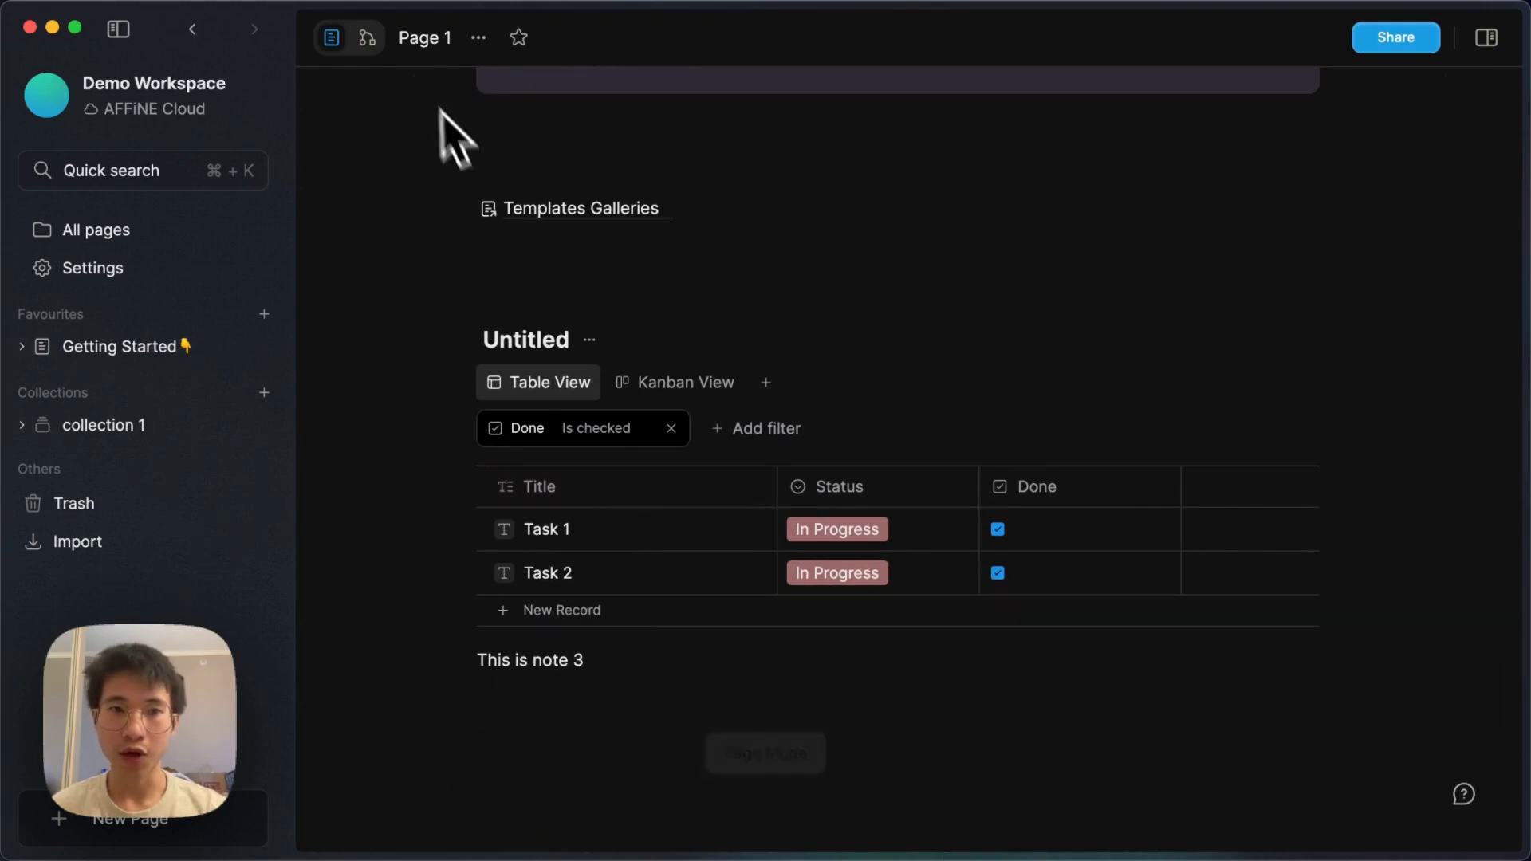
pyautogui.click(367, 37)
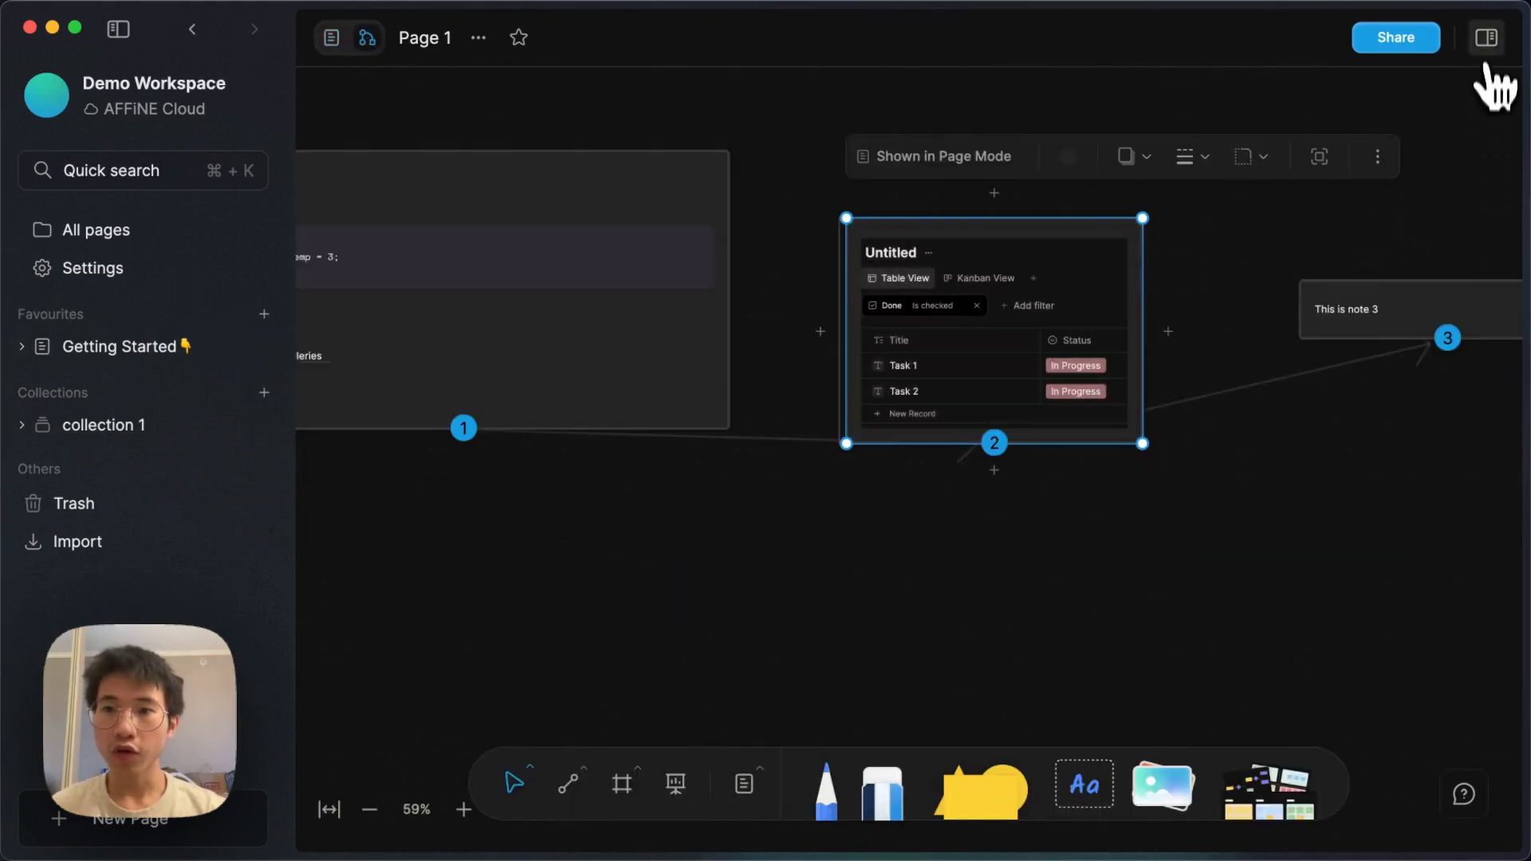
# - Drag 'This is note 3' above Database in the table of contents and verify the order in page view
pyautogui.click(1486, 40)
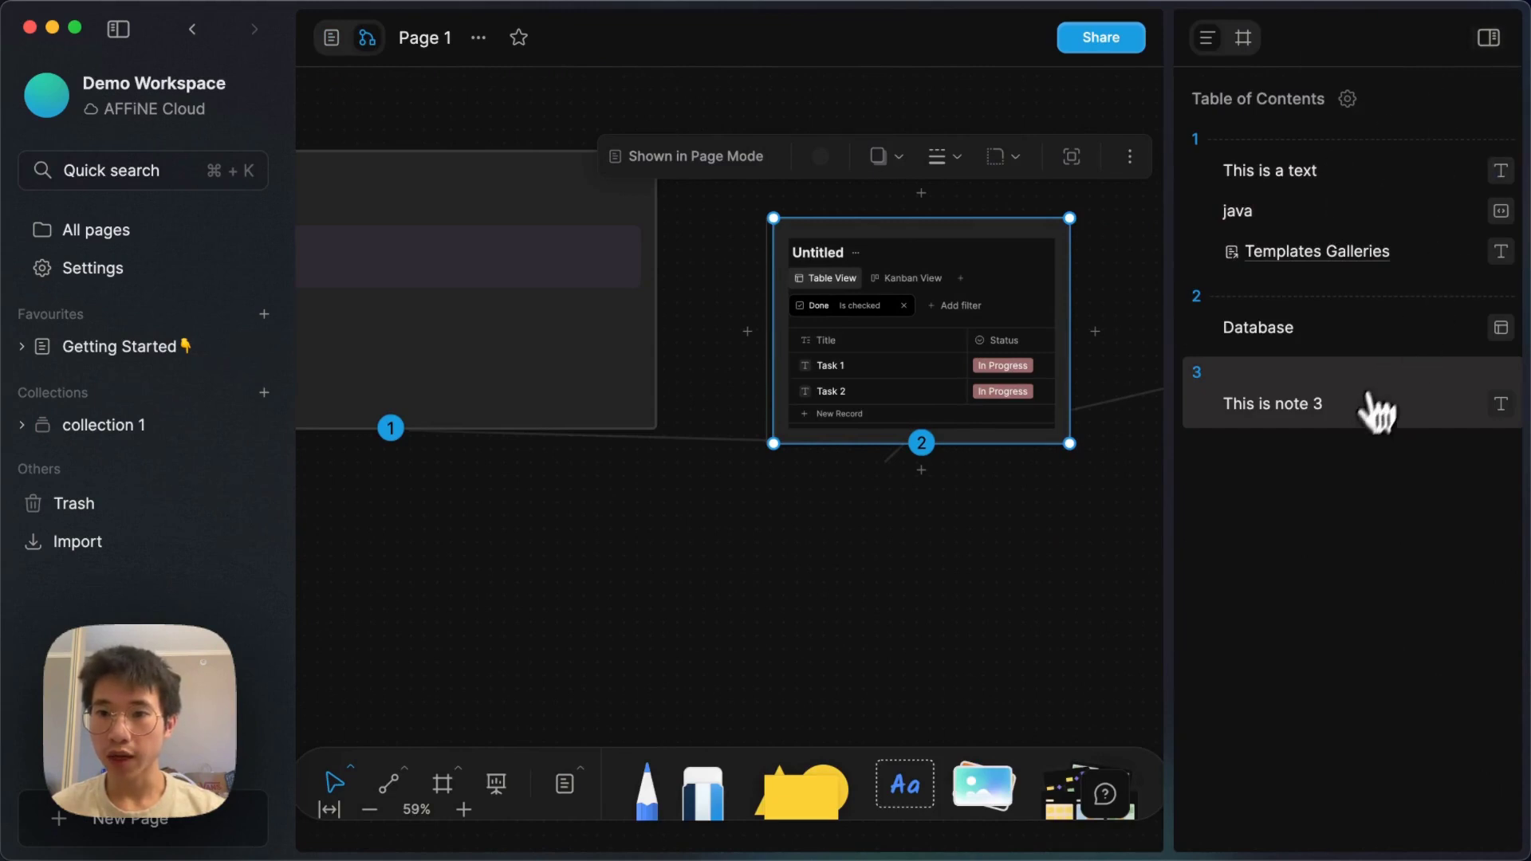
pyautogui.moveTo(1282, 410); pyautogui.dragTo(1251, 294)
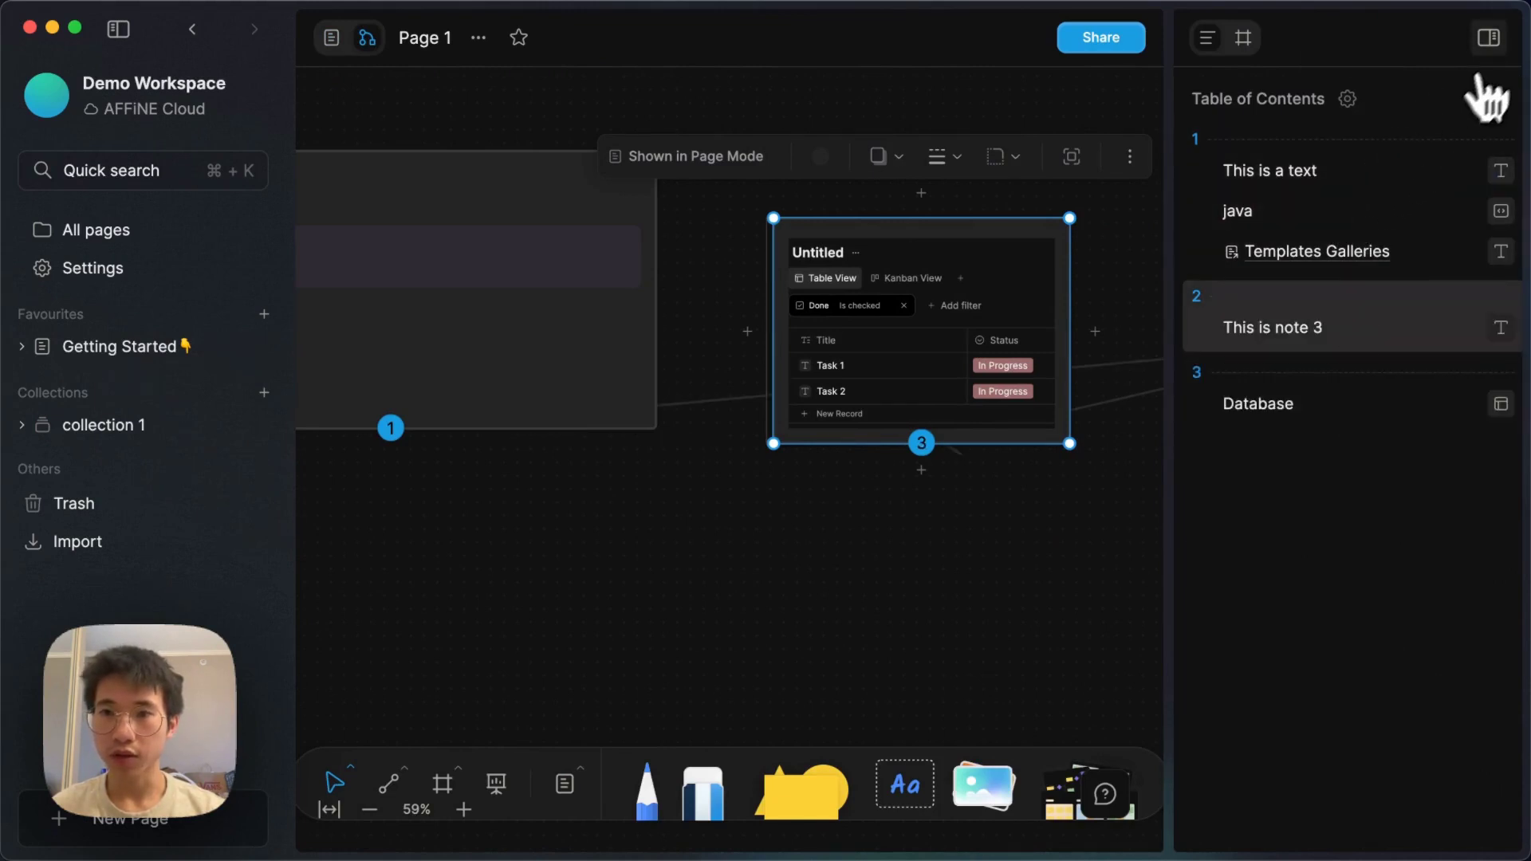
pyautogui.click(1487, 37)
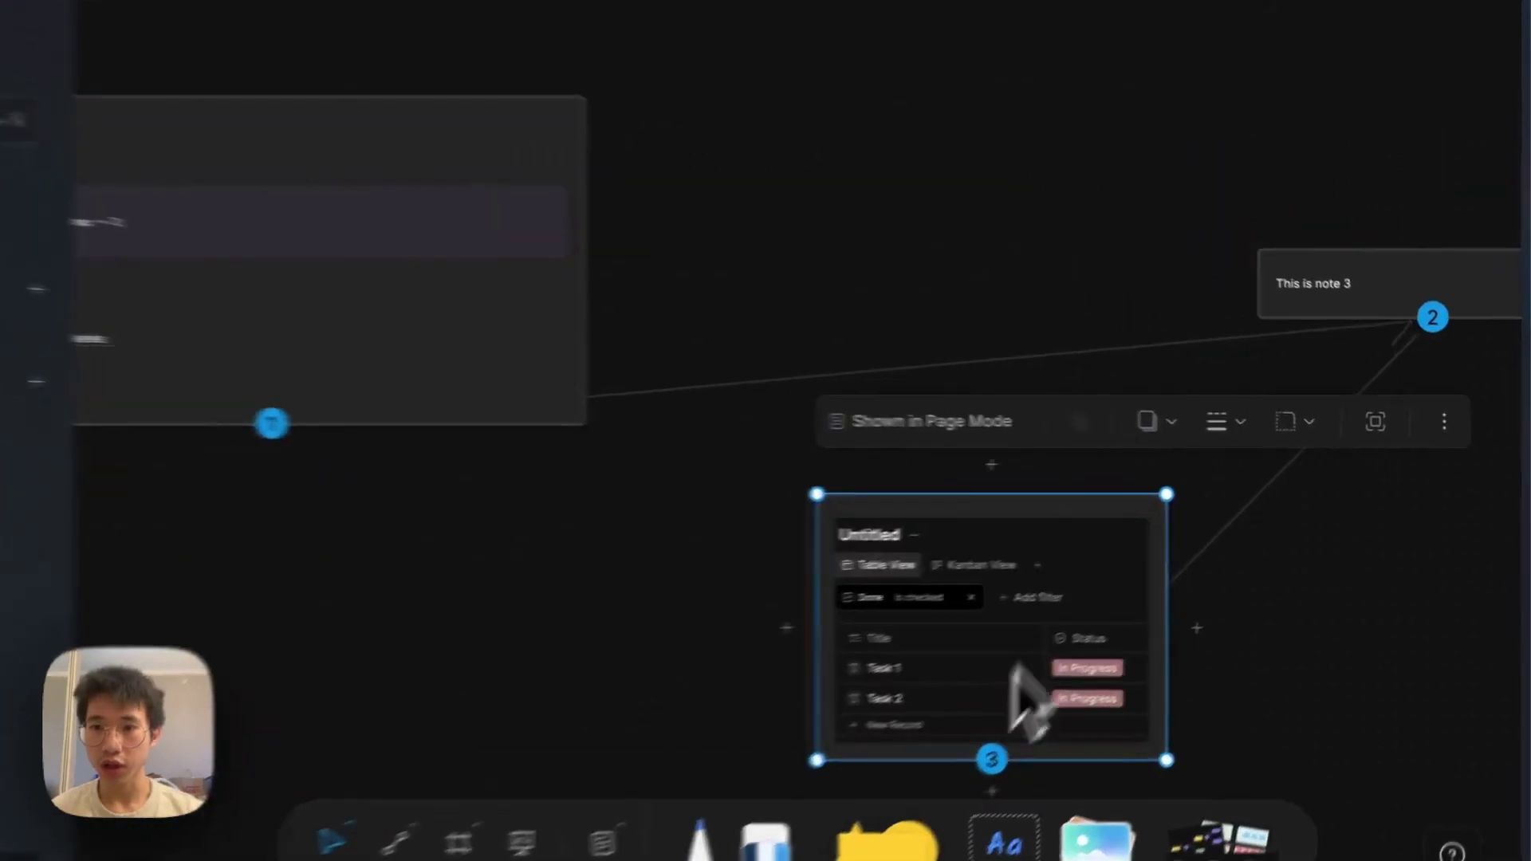
pyautogui.click(1403, 295)
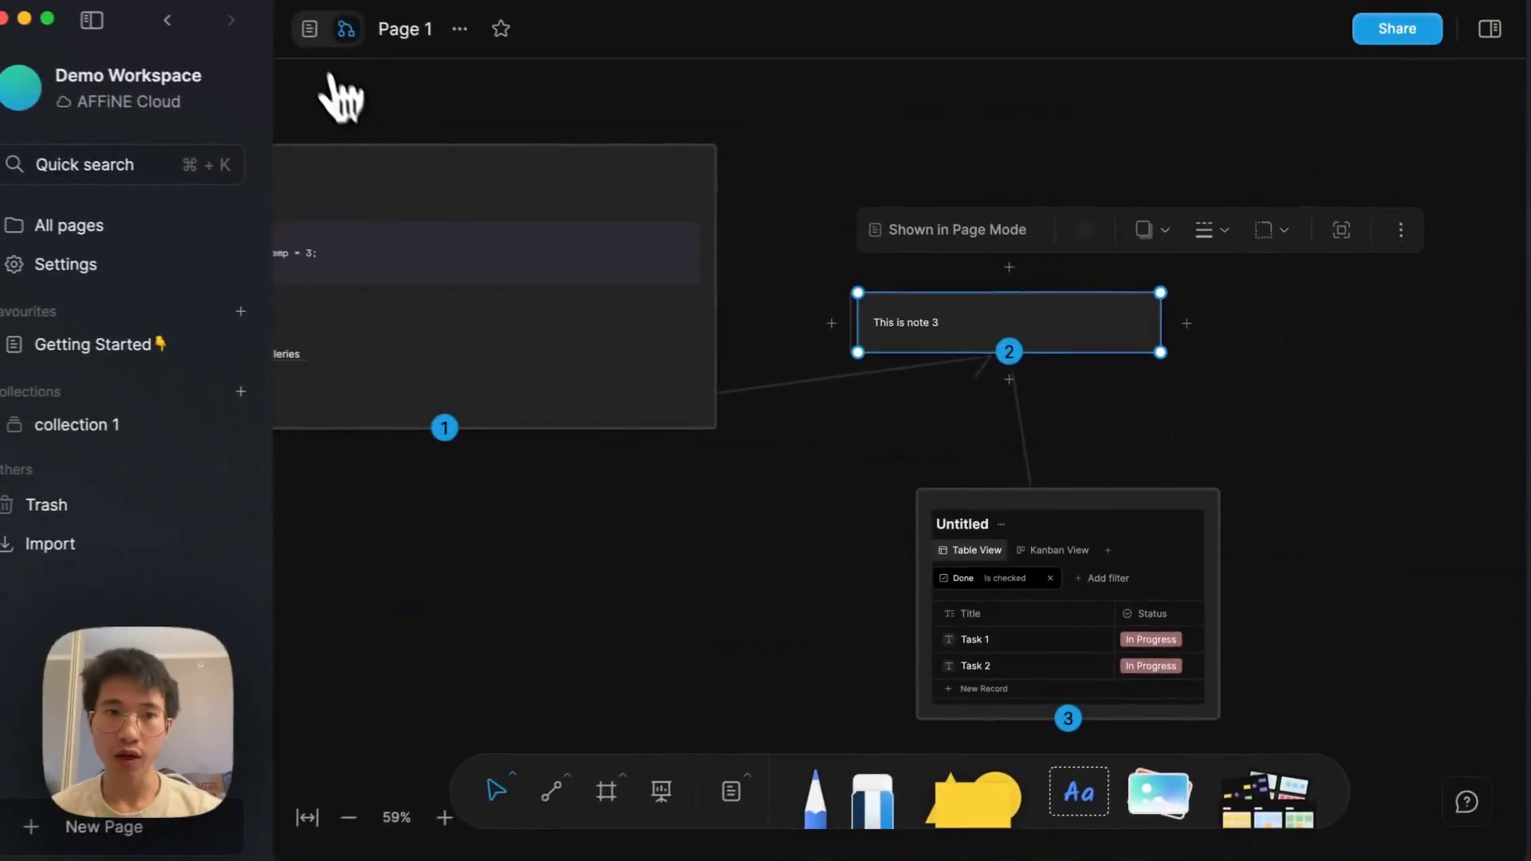
pyautogui.click(327, 33)
pyautogui.scroll(-4, 745, 478)
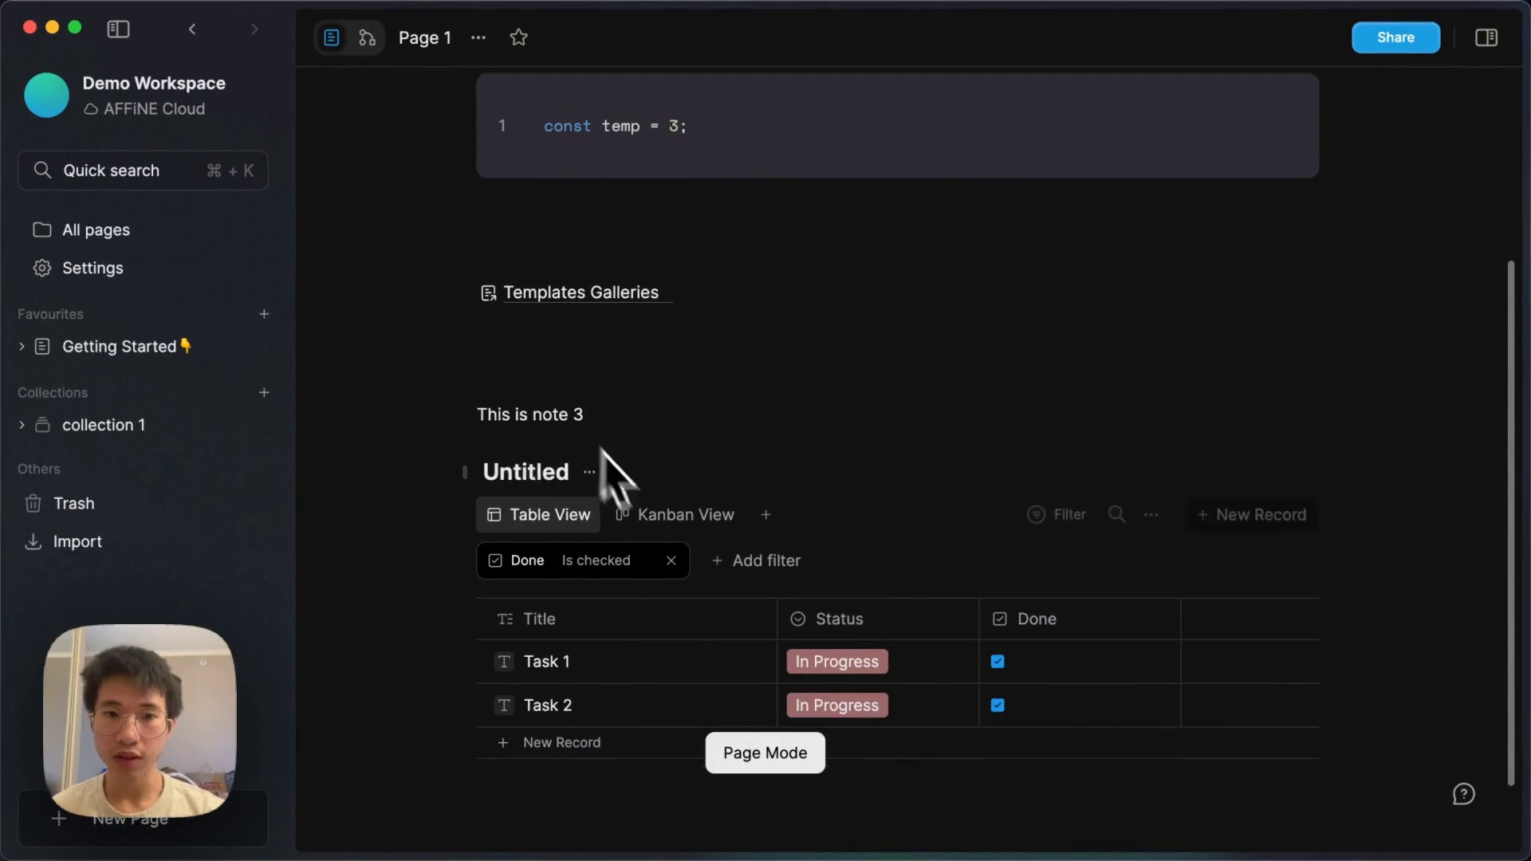
# - Draw a large yellow square and a yellow triangle beside it on the whiteboard
pyautogui.click(377, 48)
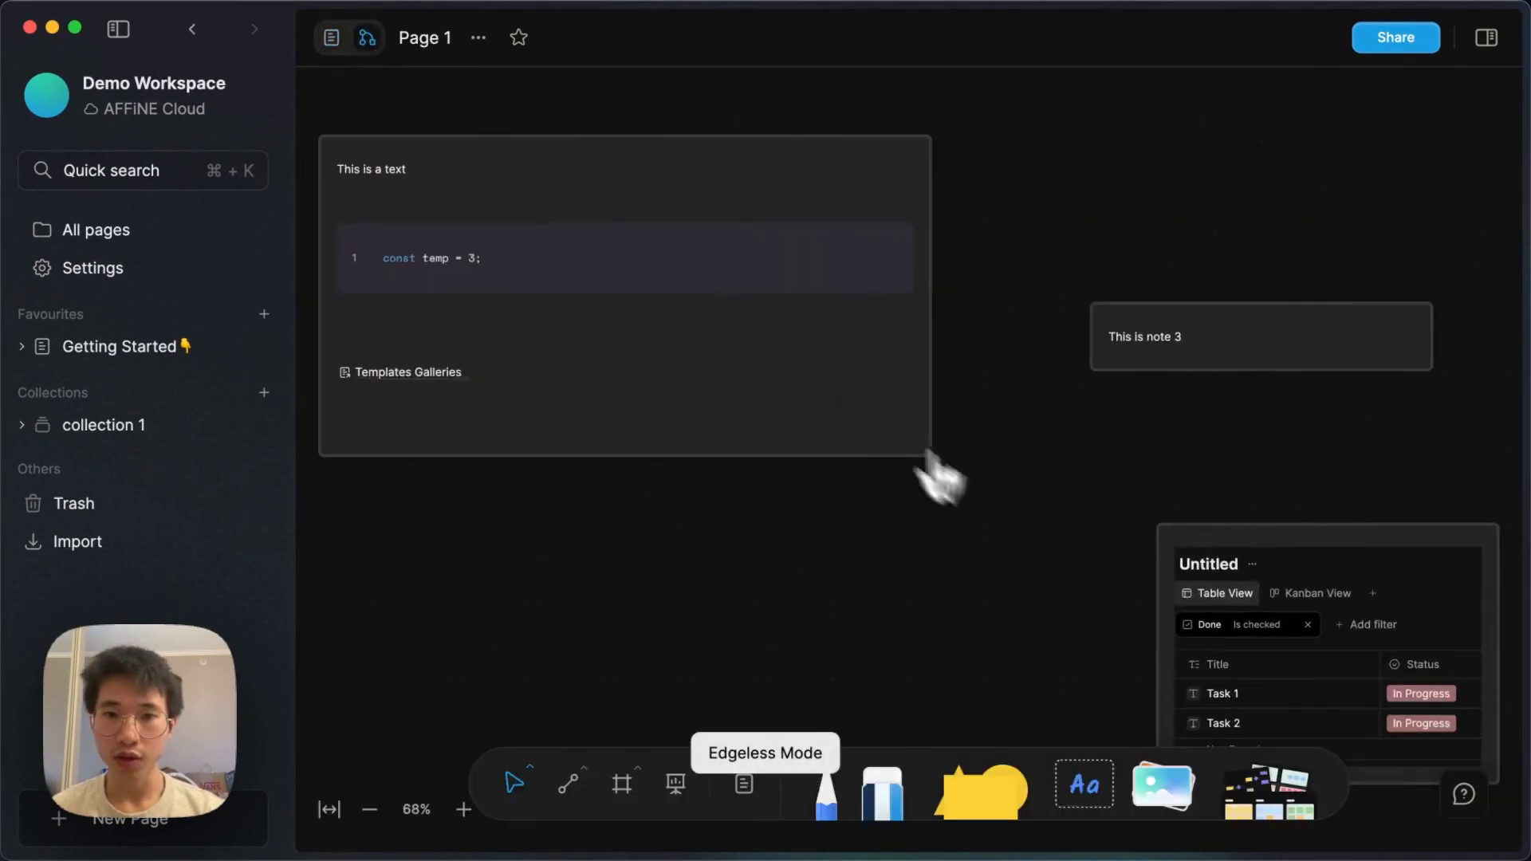
pyautogui.hscroll(10, 1120, 455)
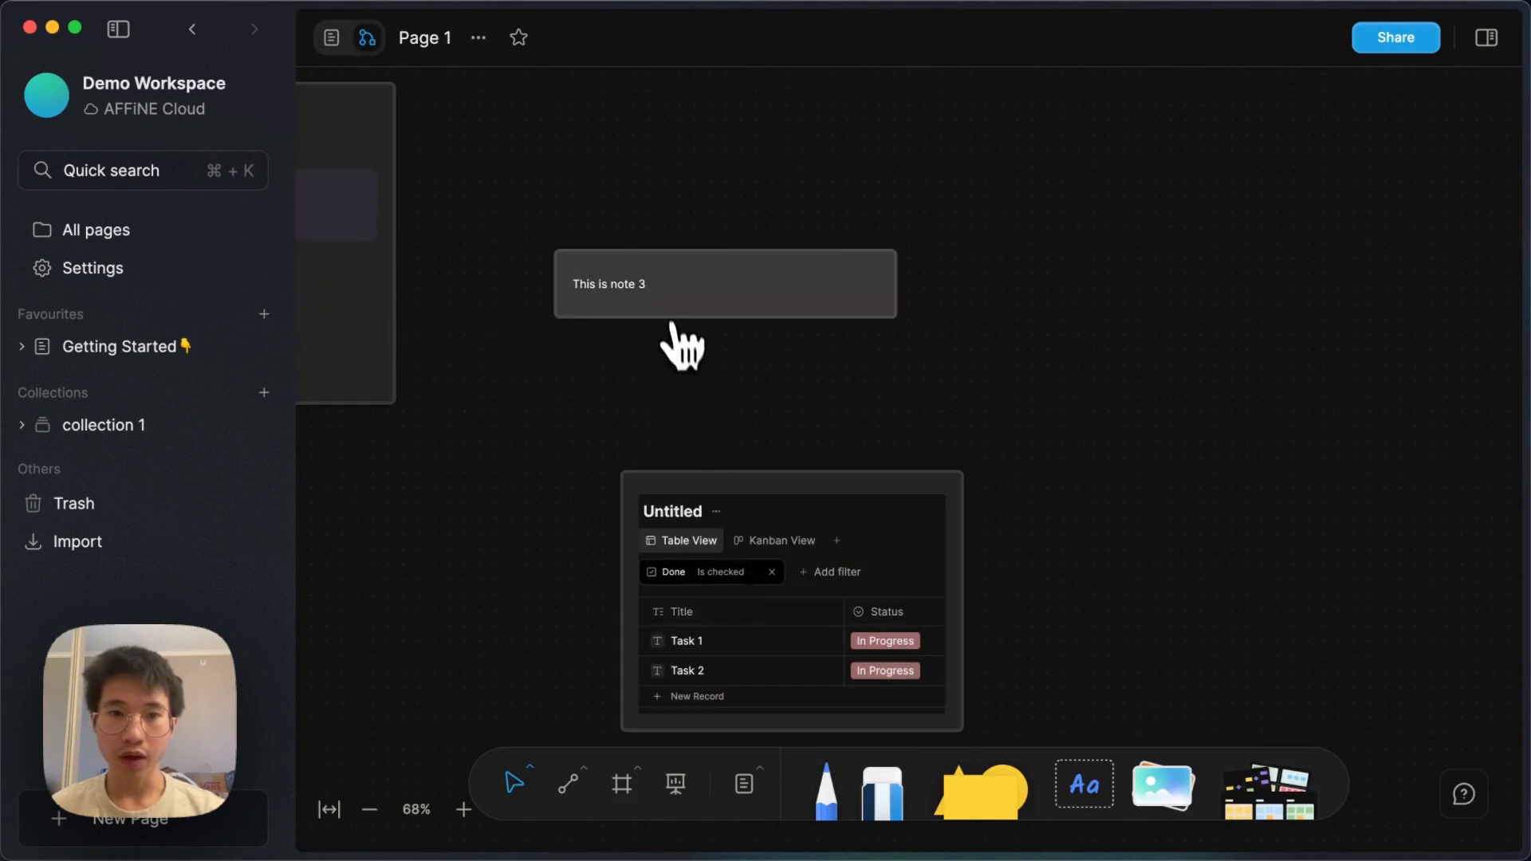
pyautogui.hscroll(5, 1116, 510)
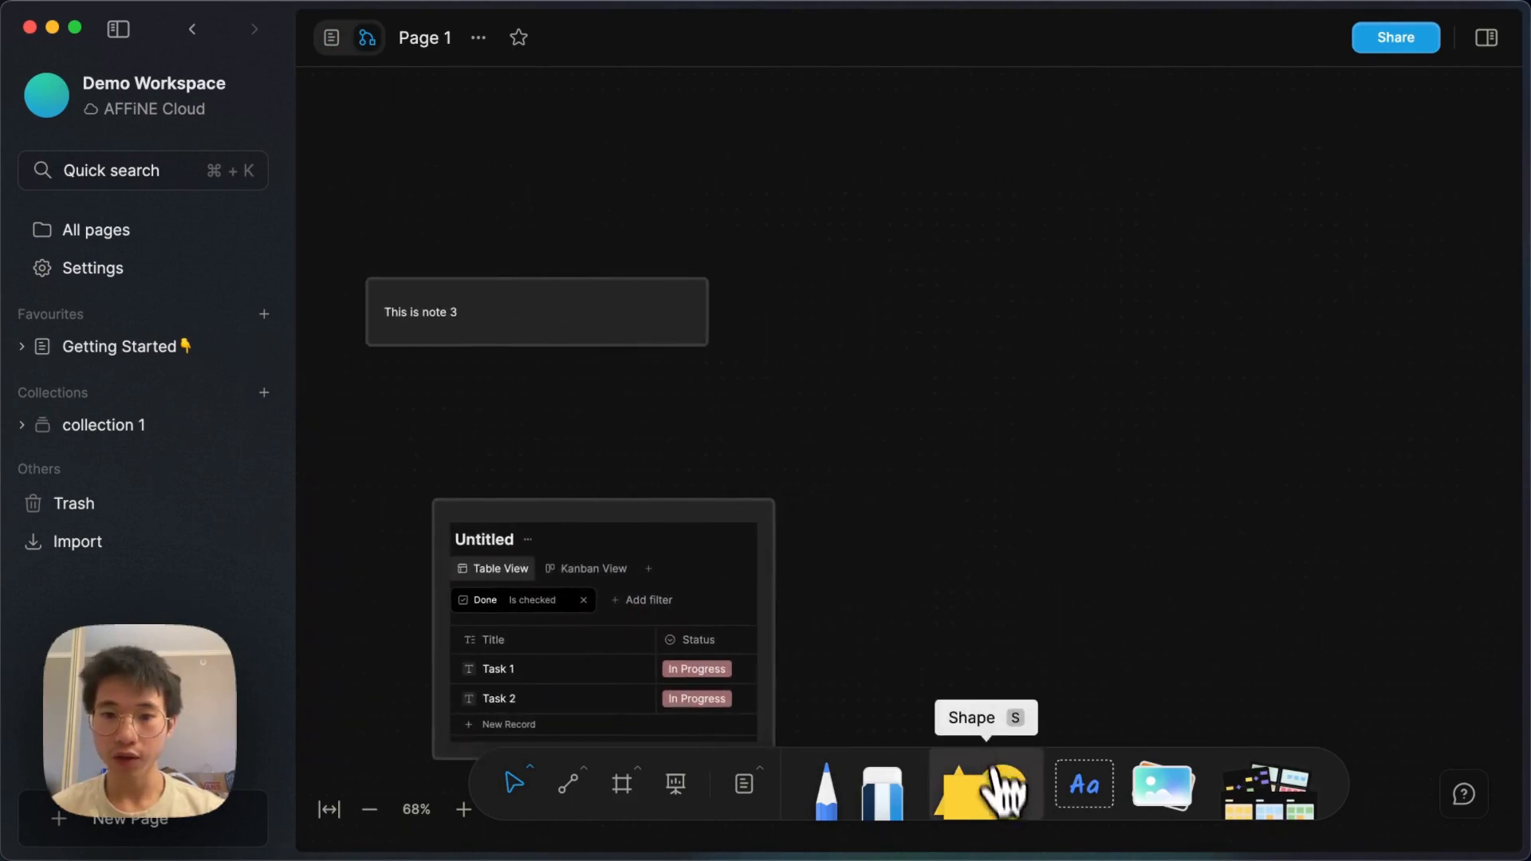
pyautogui.click(1006, 797)
pyautogui.moveTo(855, 126); pyautogui.dragTo(1151, 420)
pyautogui.click(1025, 813)
pyautogui.click(922, 727)
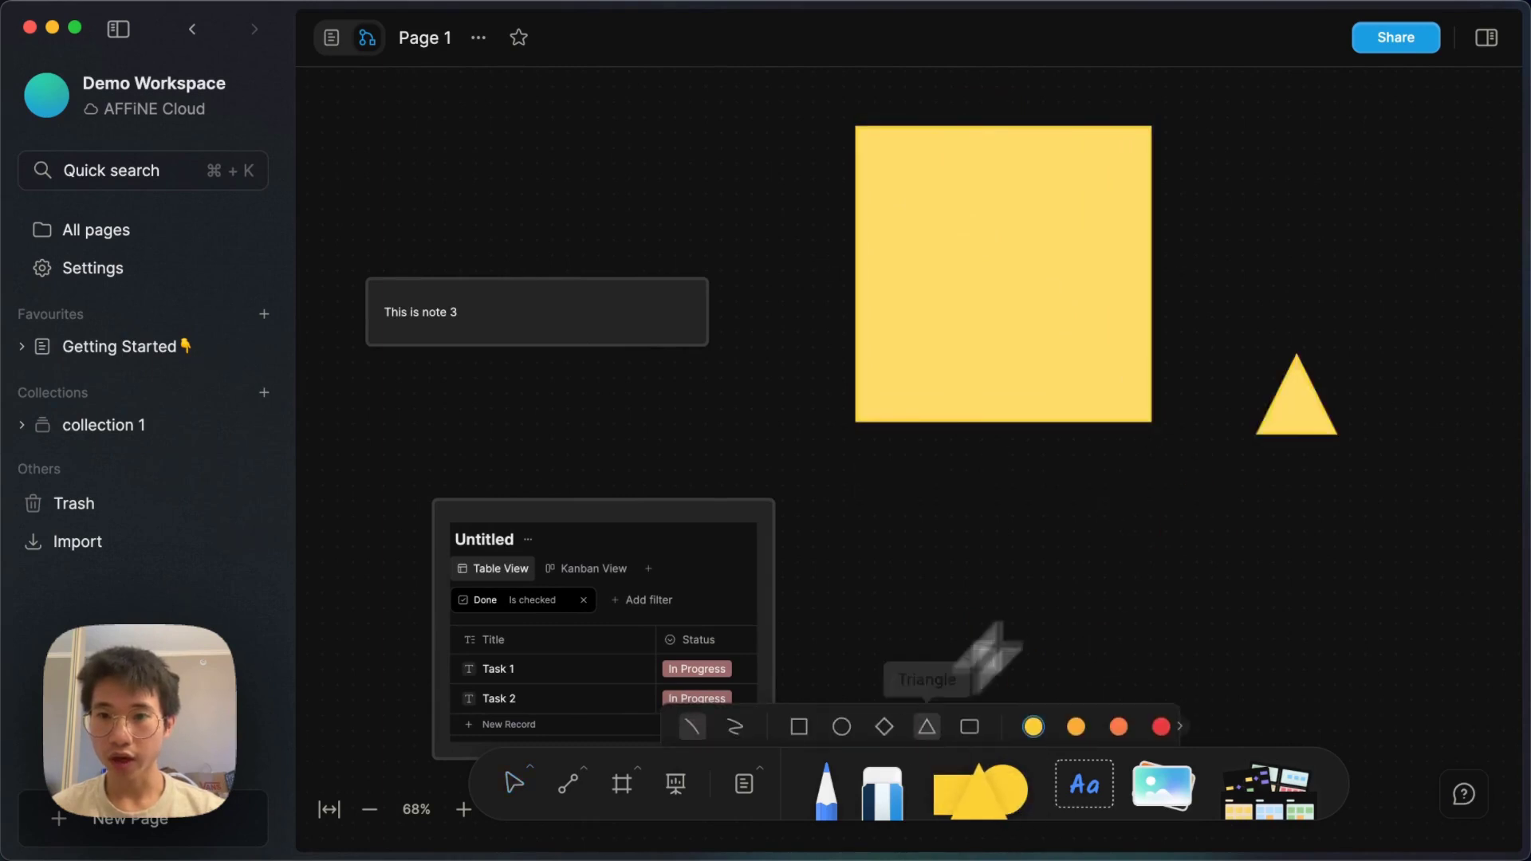
pyautogui.moveTo(1261, 172); pyautogui.dragTo(1401, 428)
# - Add a circle labelled 'wekropwer' with arrow-connected circles, and reposition the top-right circle
pyautogui.hscroll(5, 1303, 565)
pyautogui.moveTo(1008, 793); pyautogui.dragTo(1363, 339)
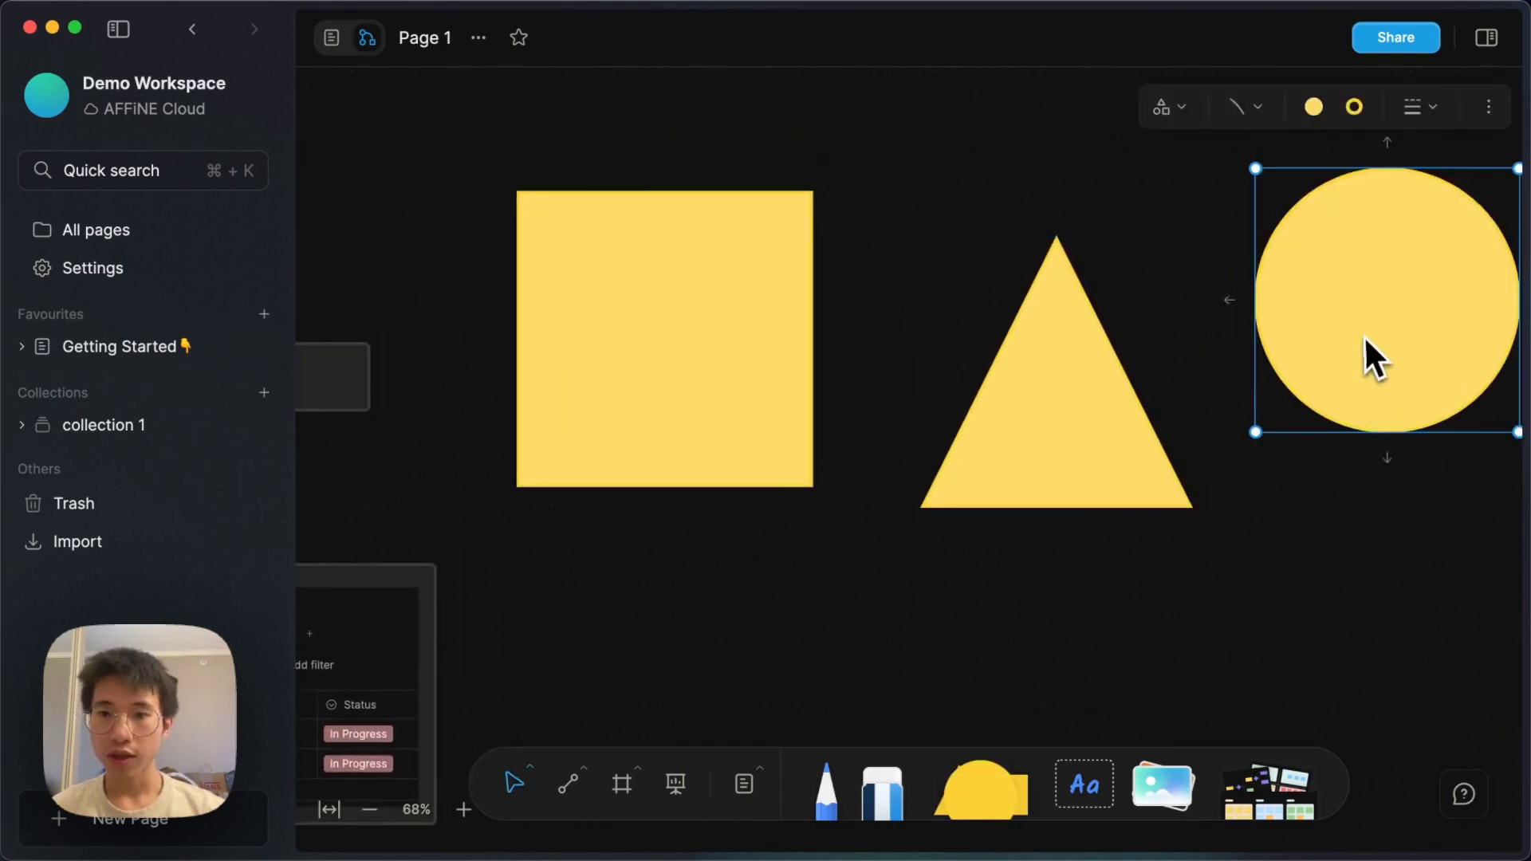
pyautogui.doubleClick(1384, 336)
pyautogui.click(1389, 453)
pyautogui.write('wekropwer')
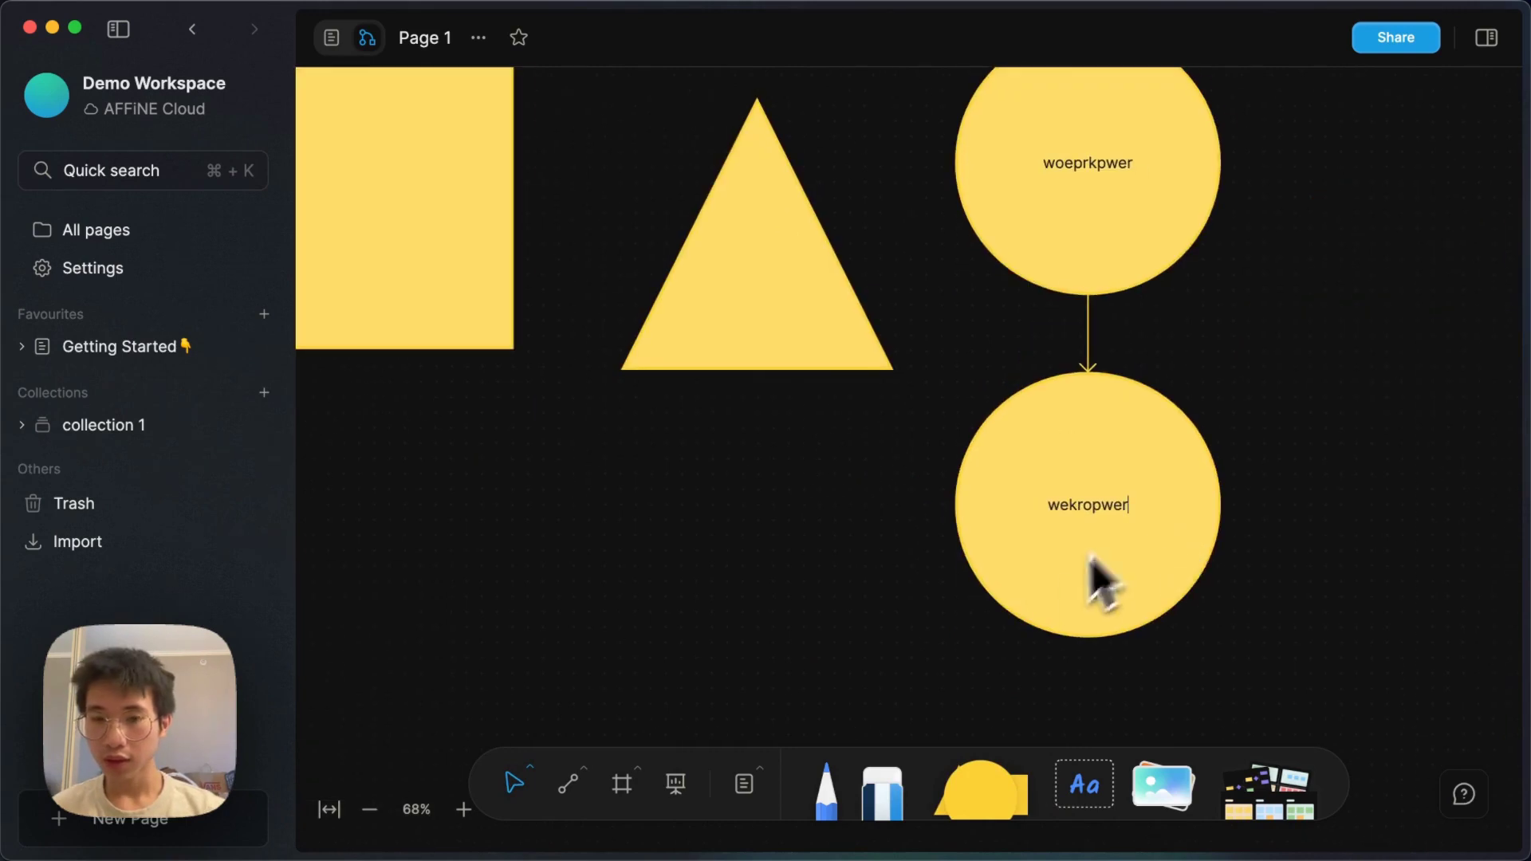
pyautogui.press('Escape')
pyautogui.click(1244, 507)
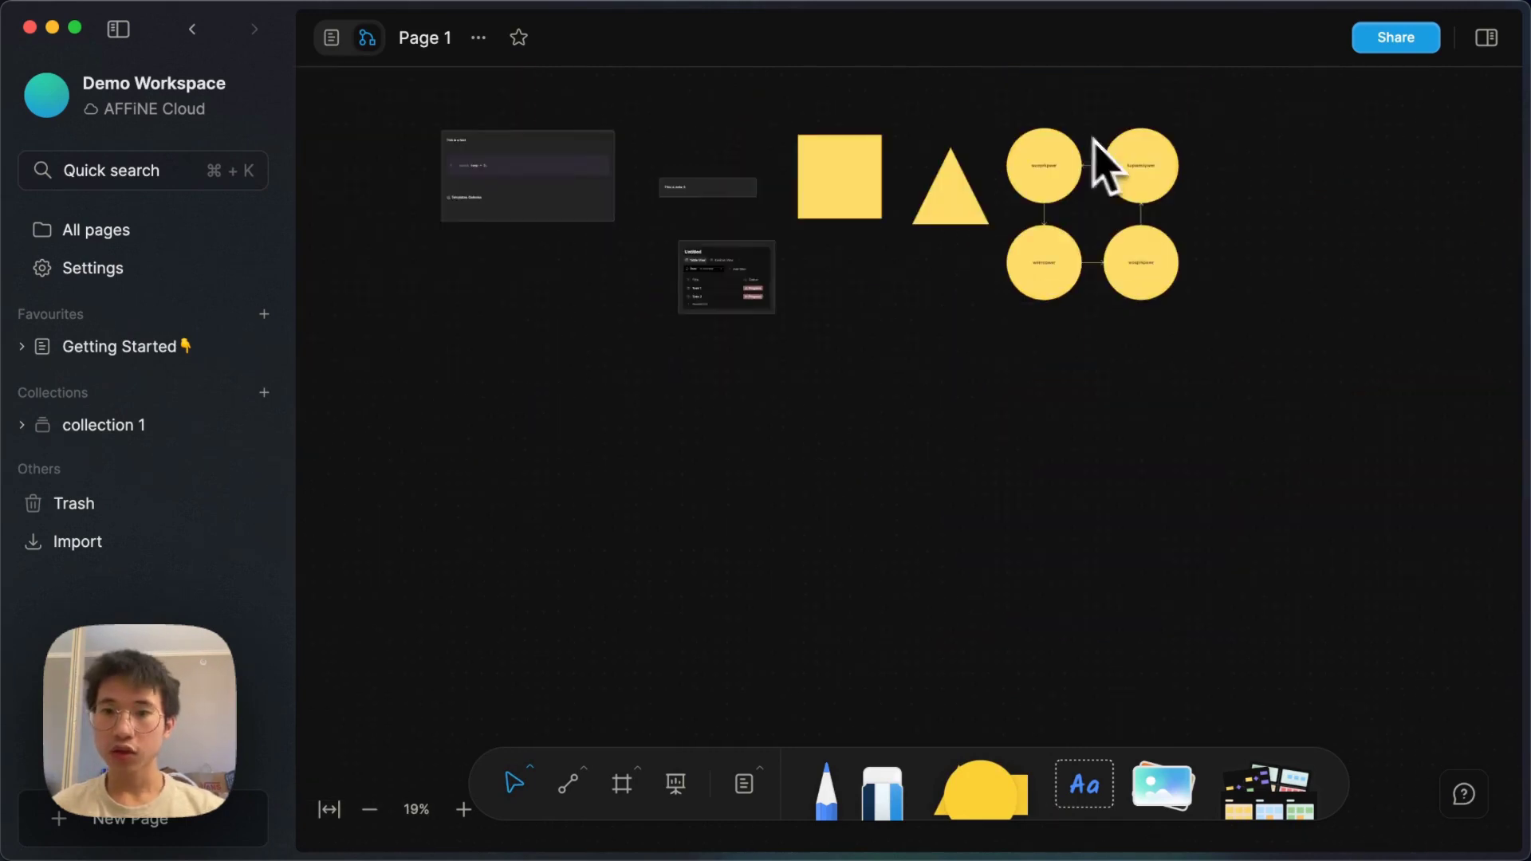
pyautogui.scroll(2, 1148, 175)
pyautogui.hscroll(2, 1198, 177)
pyautogui.scroll(1, 1198, 177)
pyautogui.scroll(5, 1108, 254)
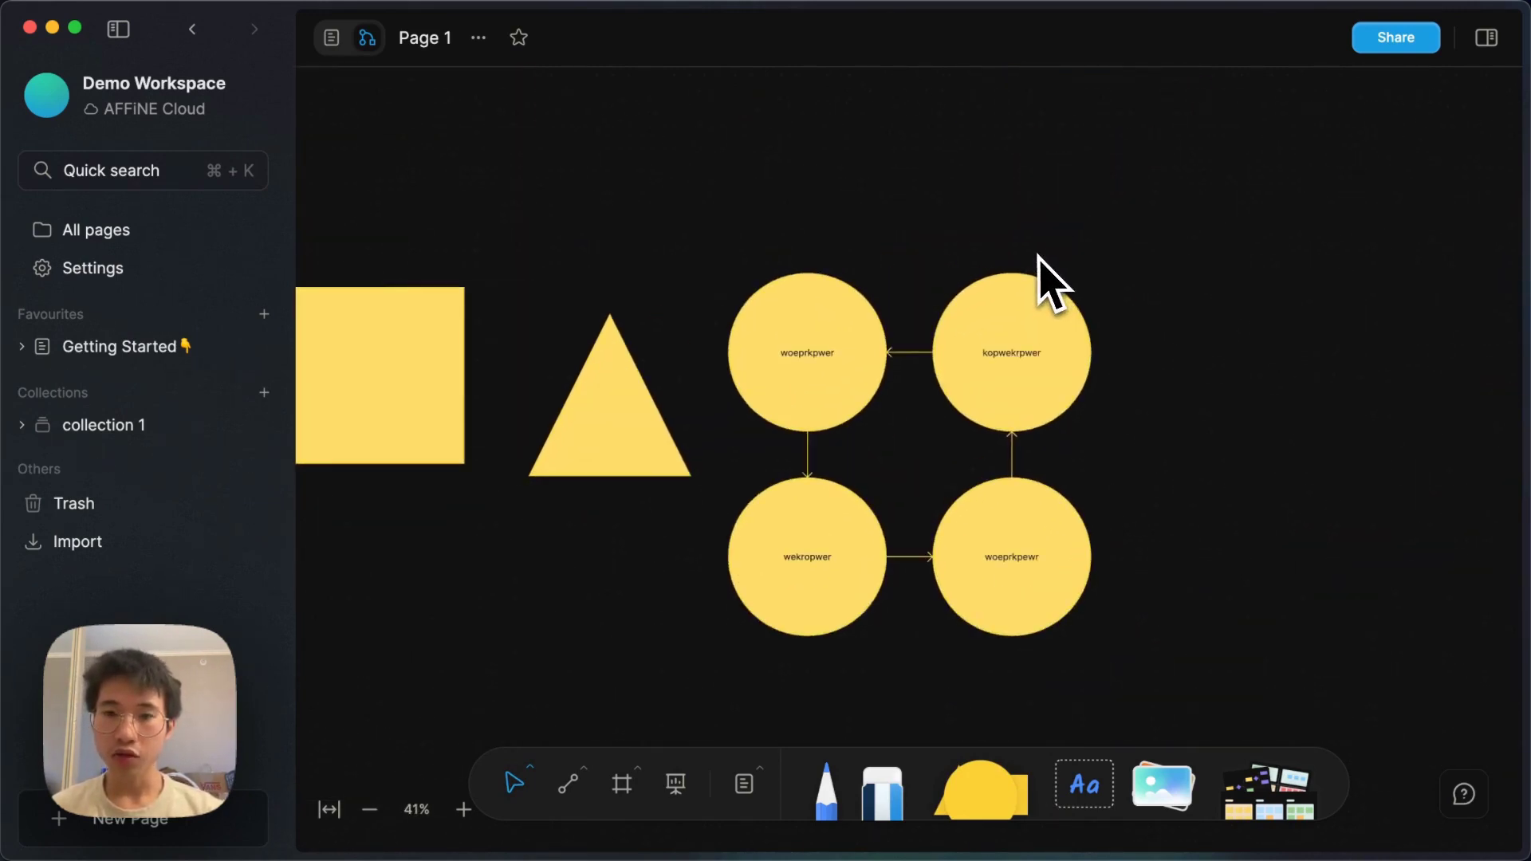
pyautogui.moveTo(1042, 273); pyautogui.dragTo(1011, 353)
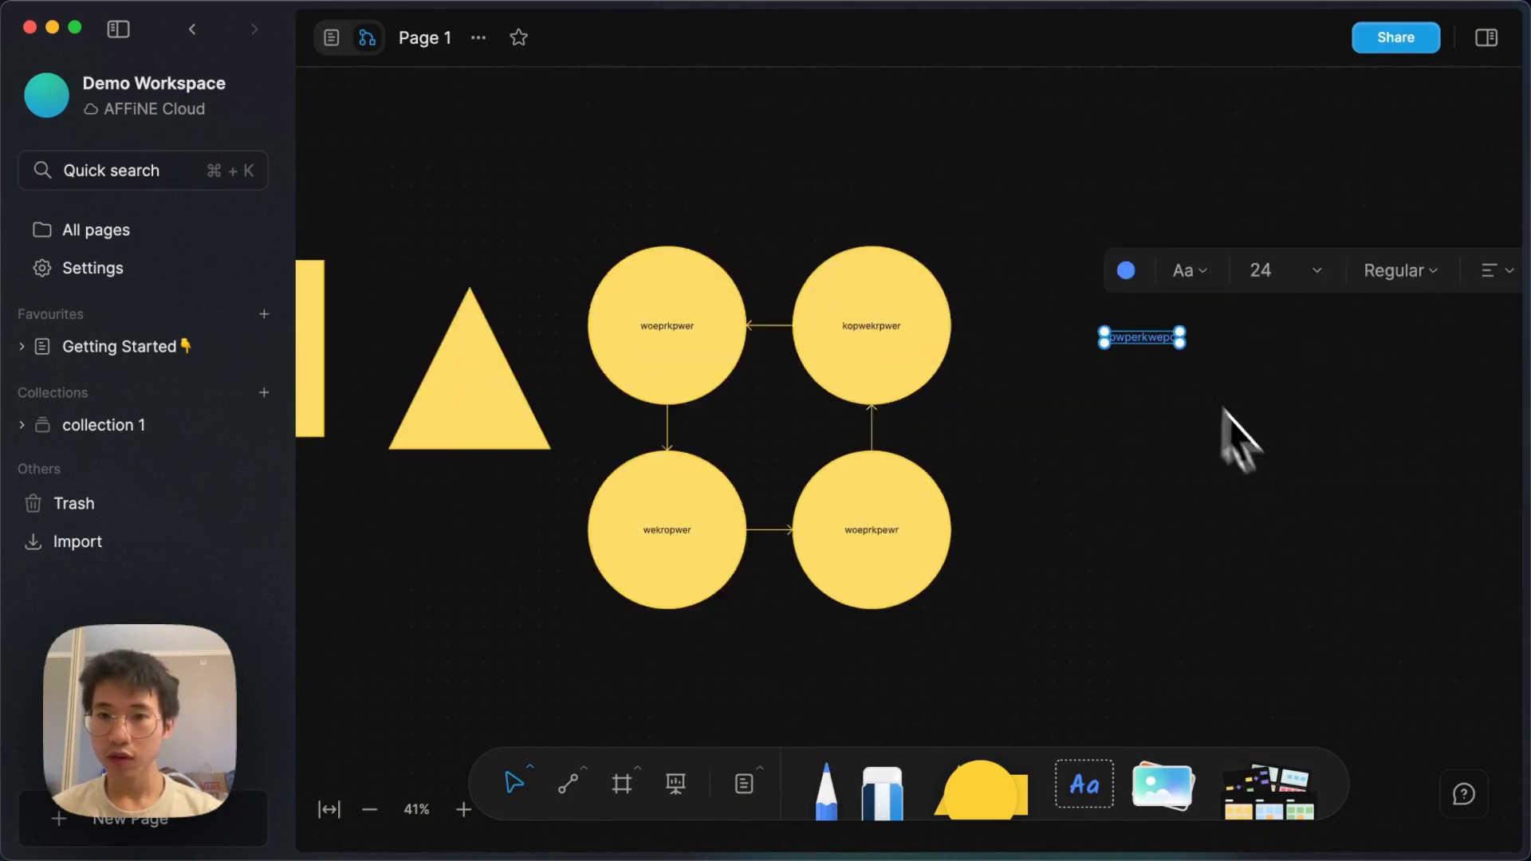
# - Move the blue text label up-left and draw a blue looping pen scribble right of the circles
pyautogui.moveTo(1163, 341); pyautogui.dragTo(1062, 299)
pyautogui.click(1093, 393)
pyautogui.click(826, 788)
pyautogui.moveTo(1028, 434)
pyautogui.mouseDown()
pyautogui.moveTo(1172, 253)
pyautogui.moveTo(1238, 409)
pyautogui.mouseUp()
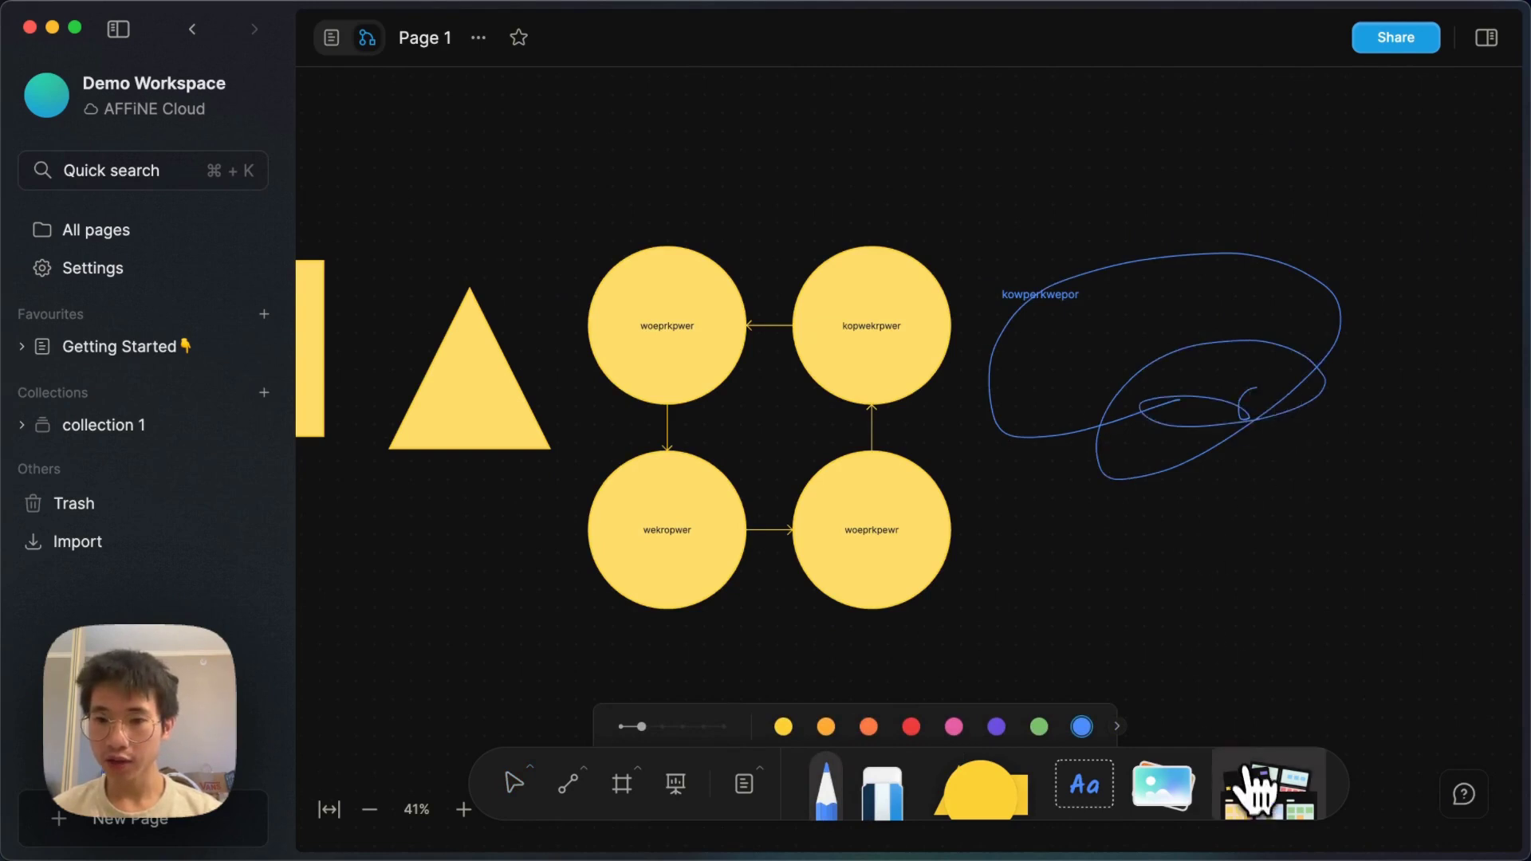
# - Insert the Concept map template from the Brainstorming templates, then return to the Select tool
pyautogui.click(1268, 790)
pyautogui.click(1292, 195)
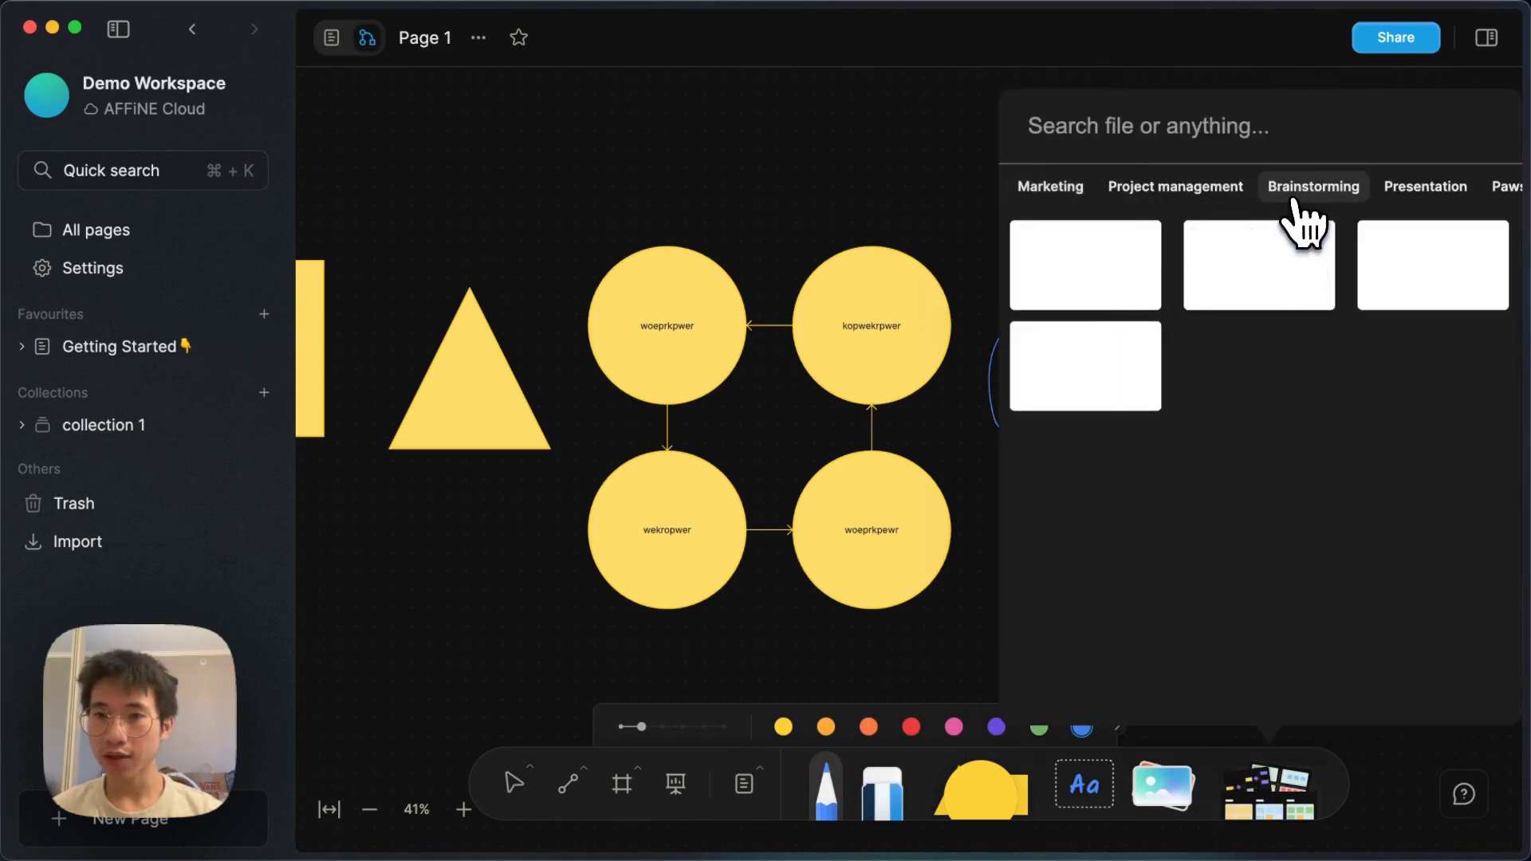
pyautogui.hscroll(10, 751, 404)
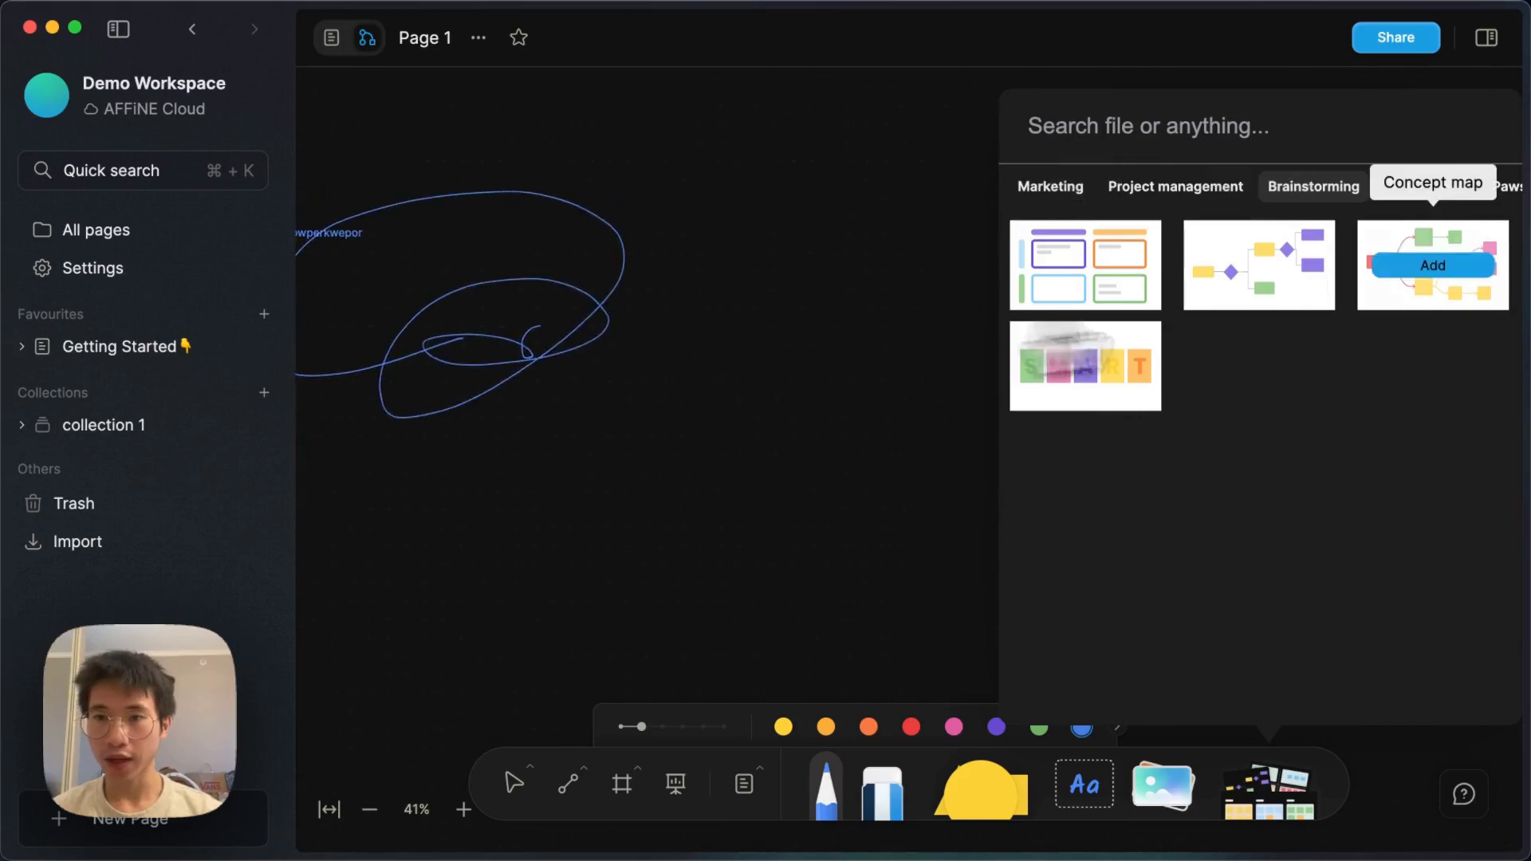
pyautogui.click(1473, 291)
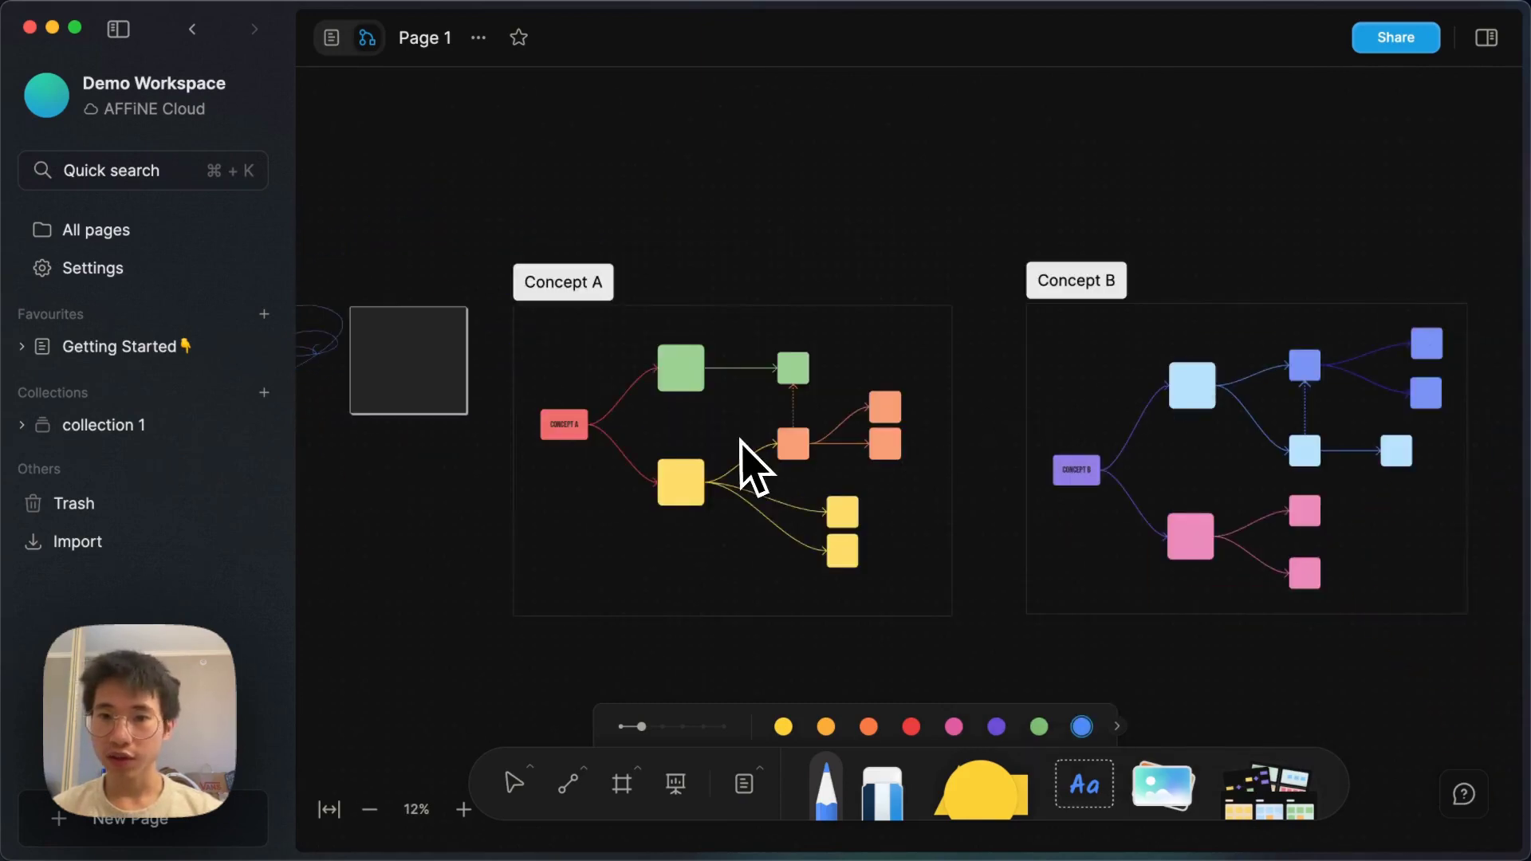
pyautogui.scroll(-4, 754, 466)
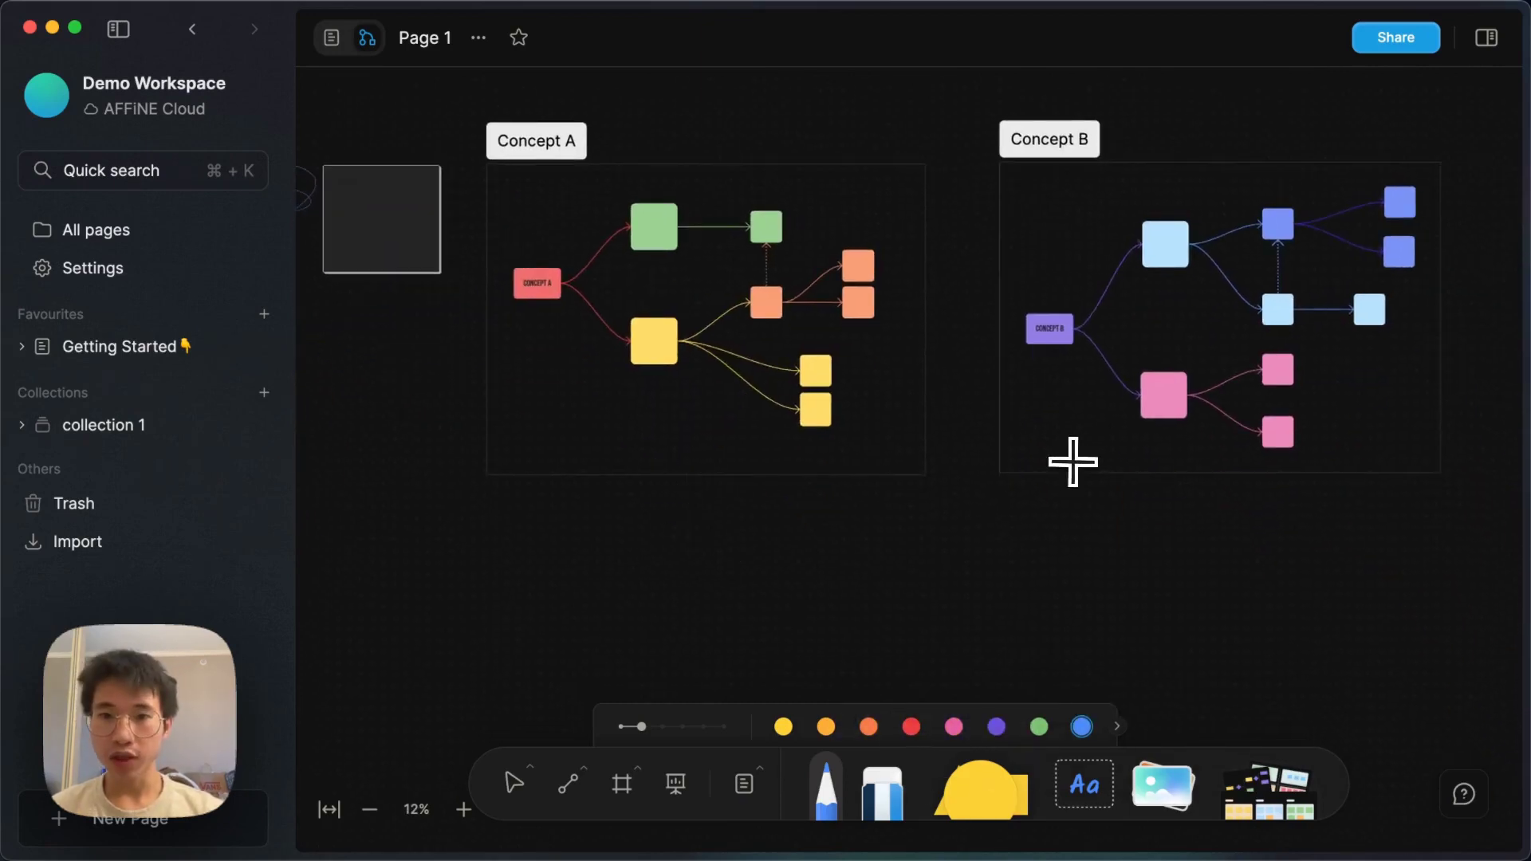
pyautogui.press('v')
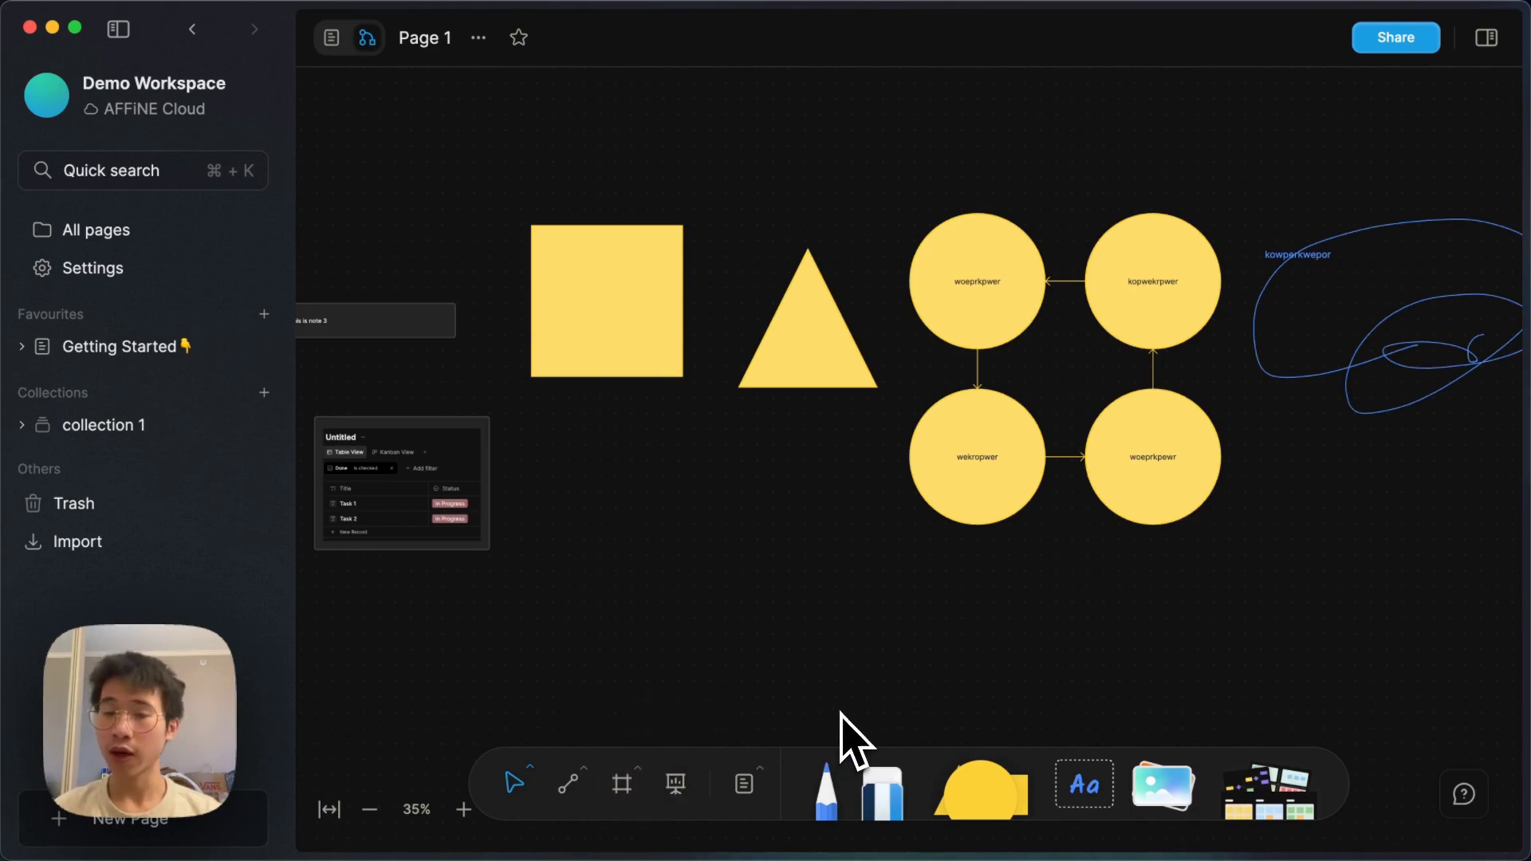
# - Wrap the selected triangle and circles in a new frame, Frame 3
pyautogui.hscroll(3, 845, 718)
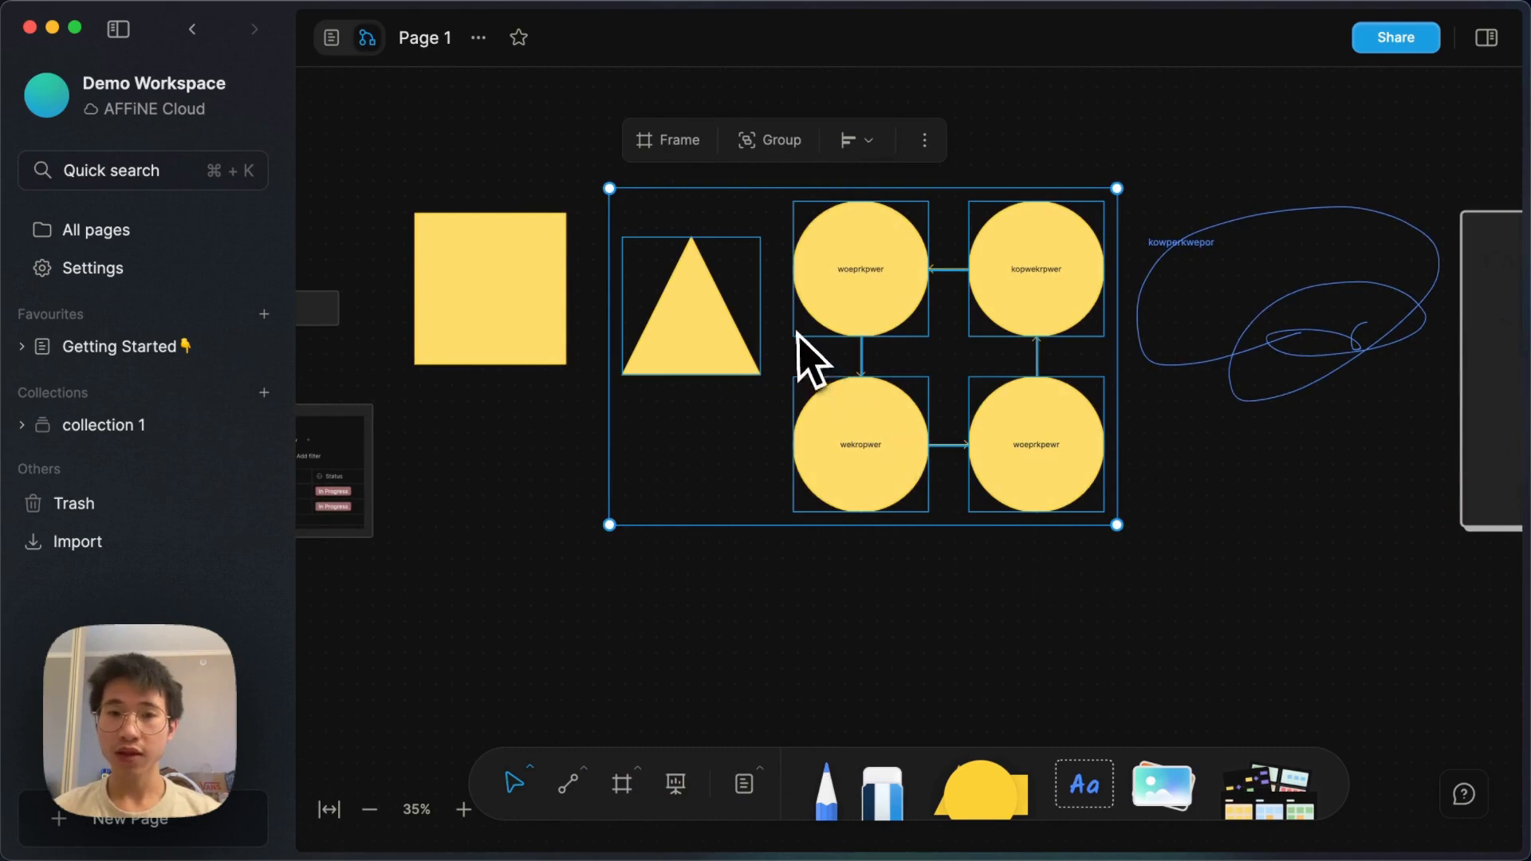
pyautogui.click(662, 140)
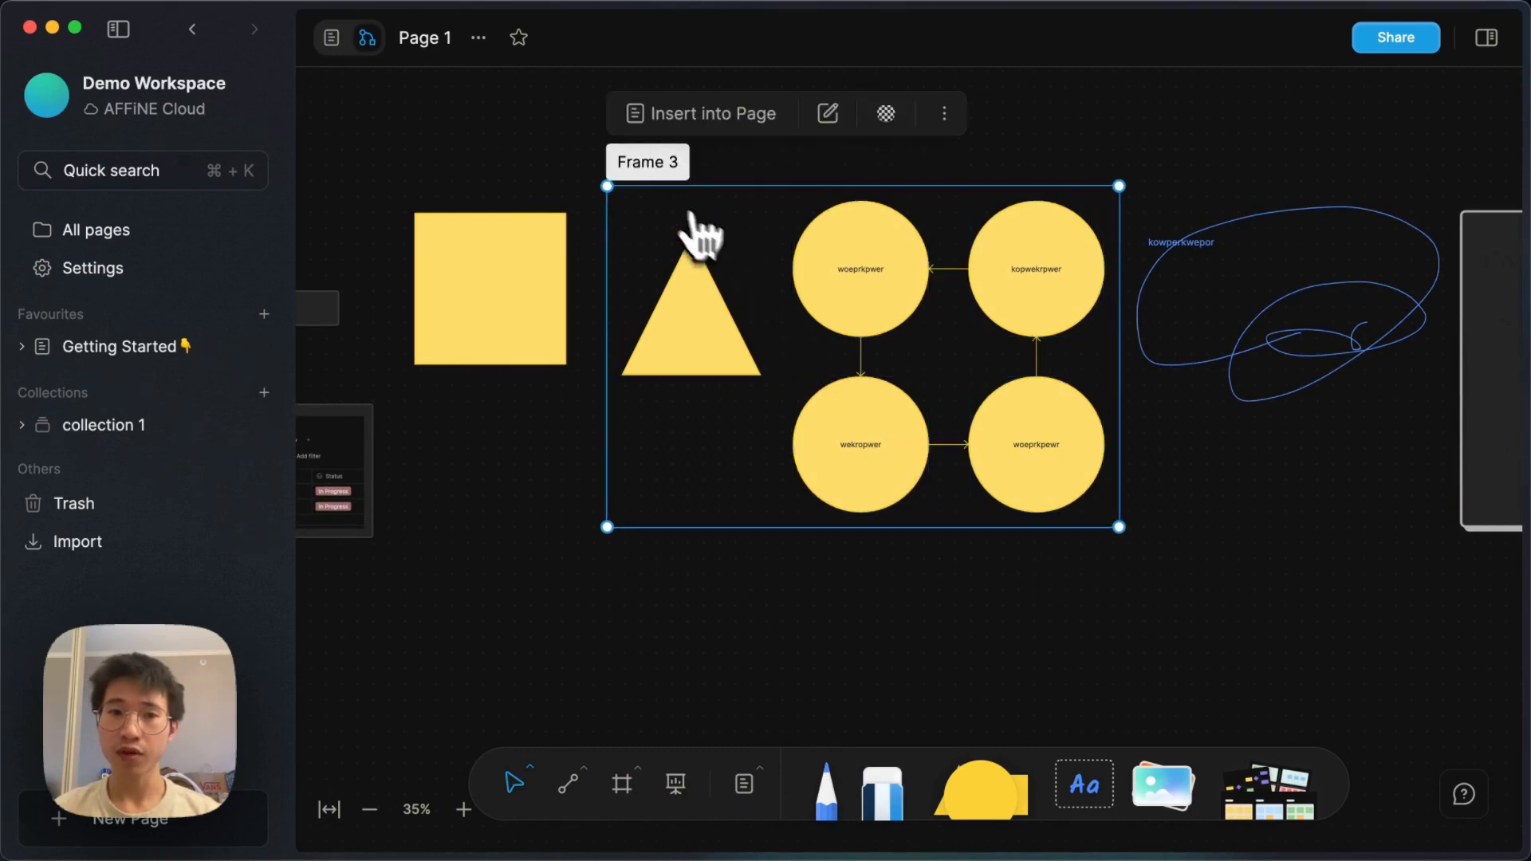
pyautogui.scroll(-1, 829, 451)
pyautogui.scroll(-3, 829, 454)
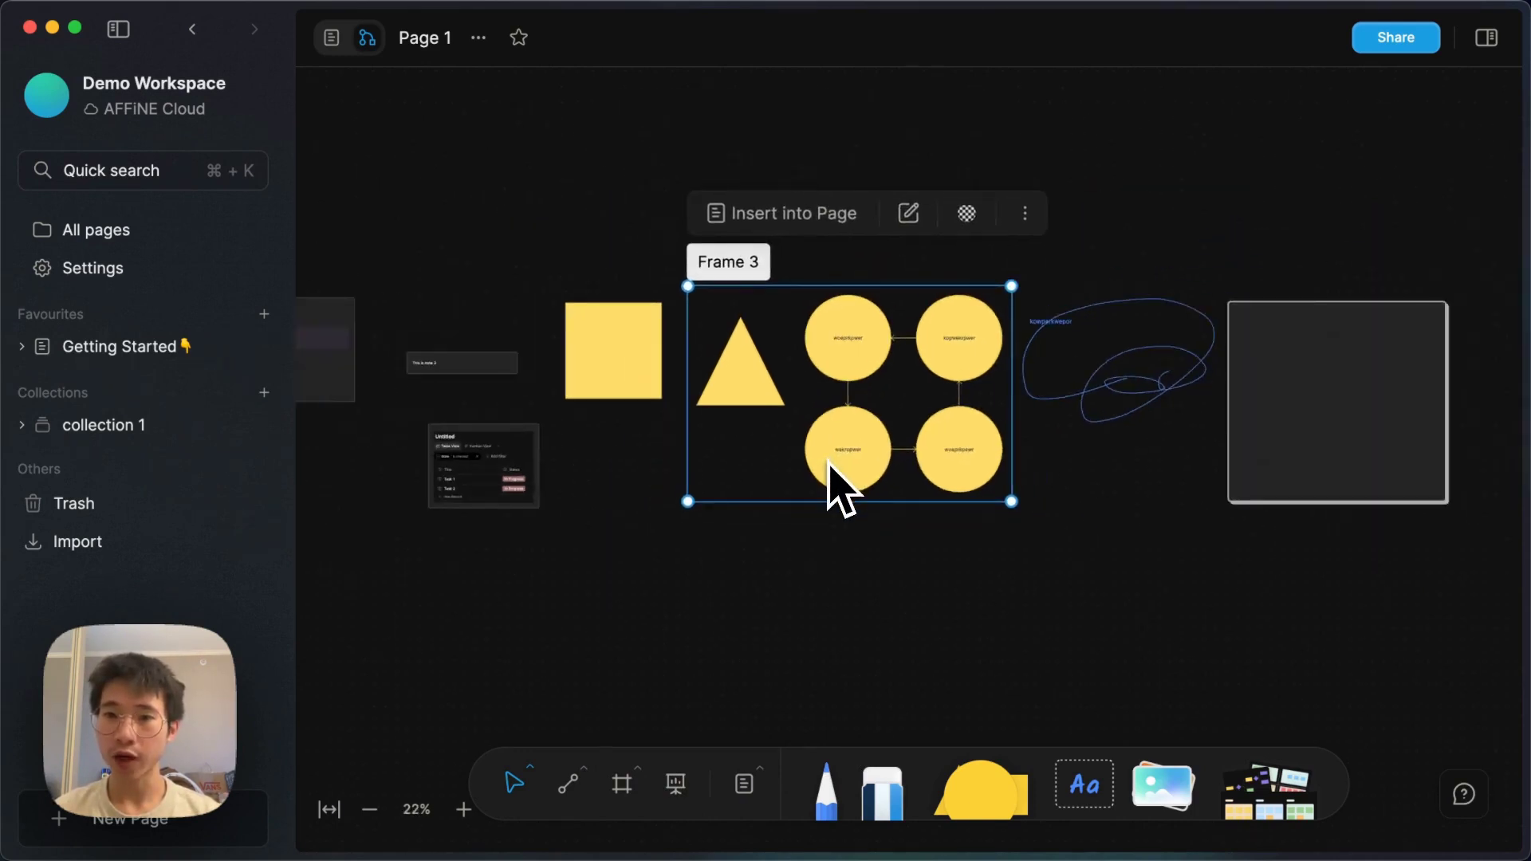
pyautogui.hscroll(10, 829, 458)
pyautogui.scroll(-5, 829, 461)
pyautogui.scroll(1, 829, 463)
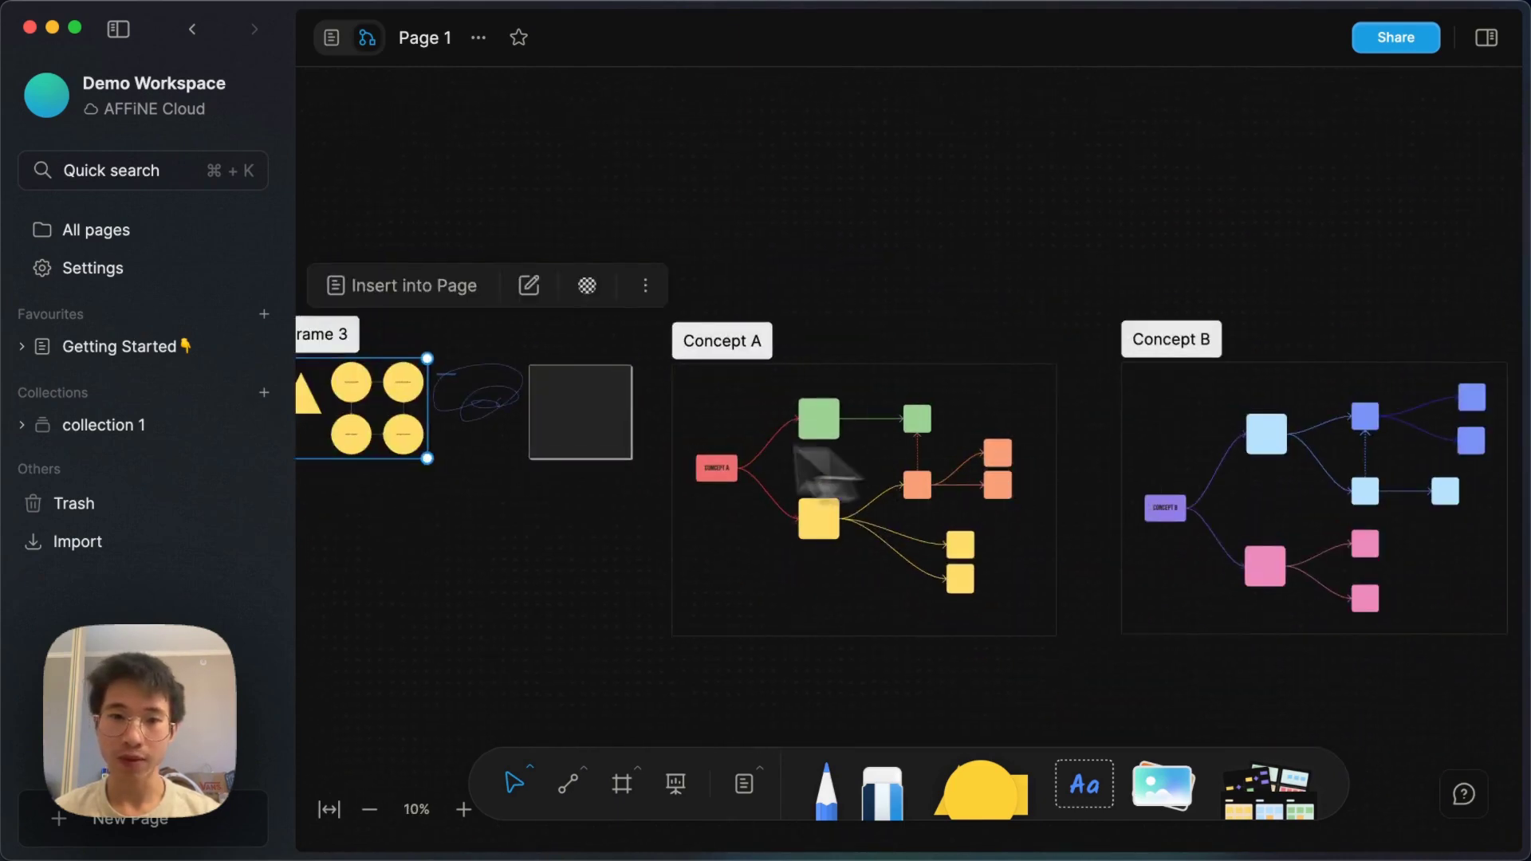
pyautogui.click(502, 557)
# - Open the right sidebar and show the frames list: Concept A, Concept B, Frame 3
pyautogui.hscroll(-2, 503, 557)
pyautogui.scroll(1, 503, 558)
pyautogui.click(1487, 40)
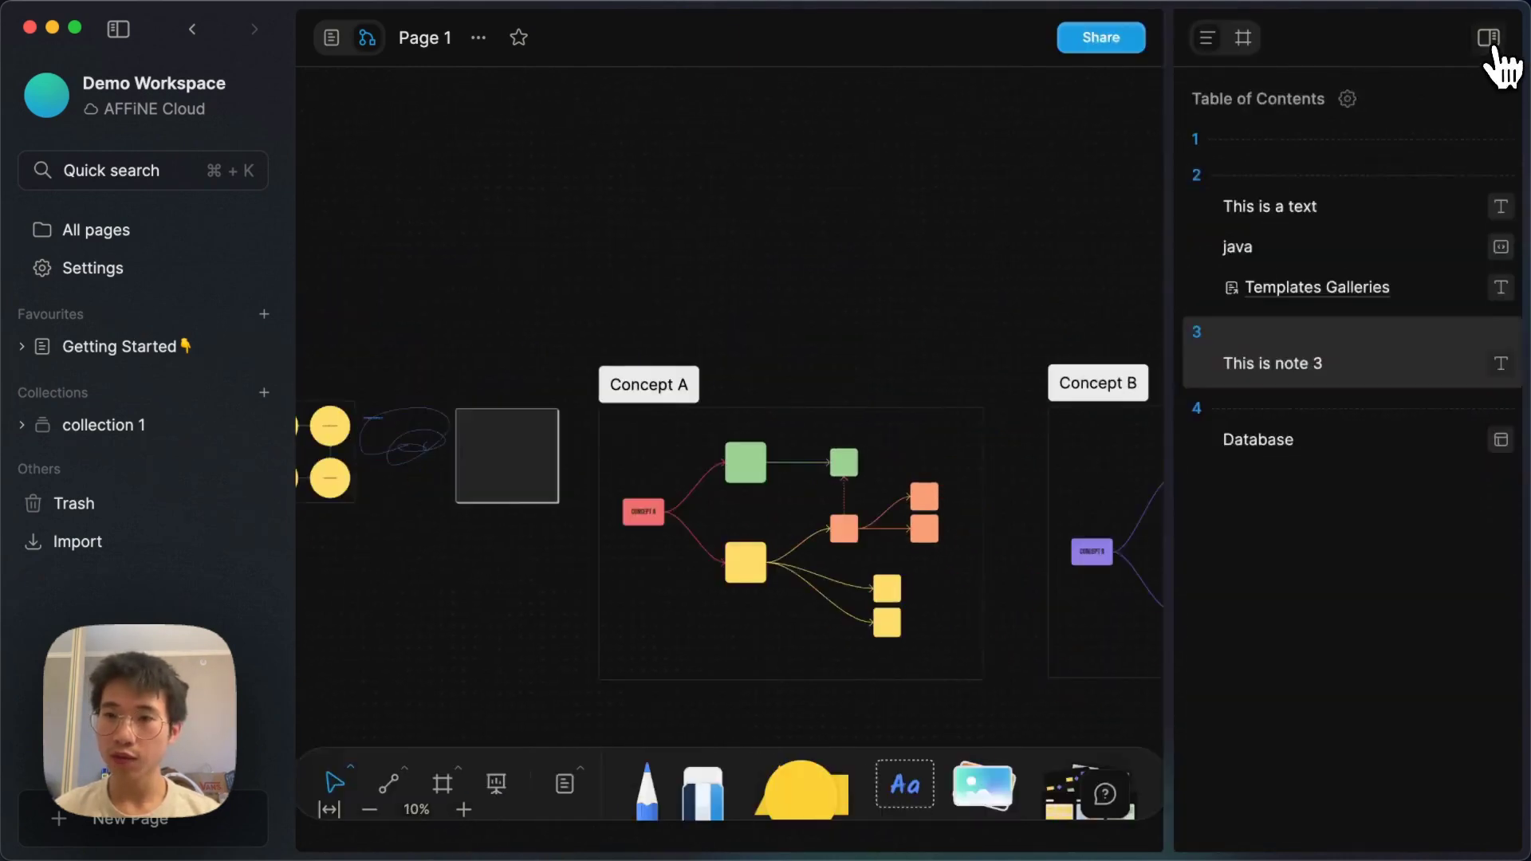
pyautogui.hscroll(-3, 877, 431)
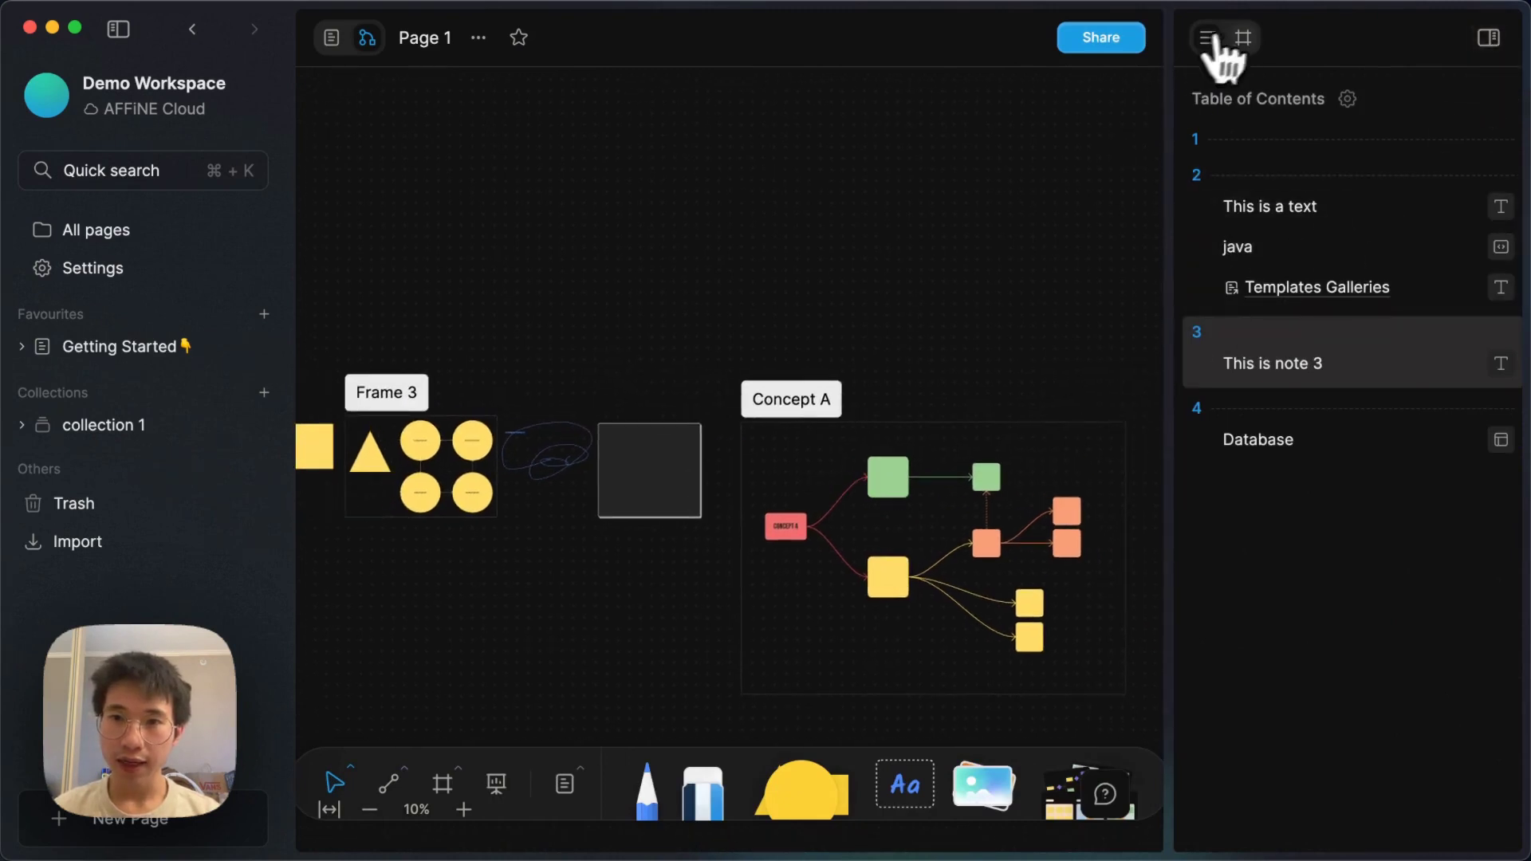
pyautogui.click(1243, 37)
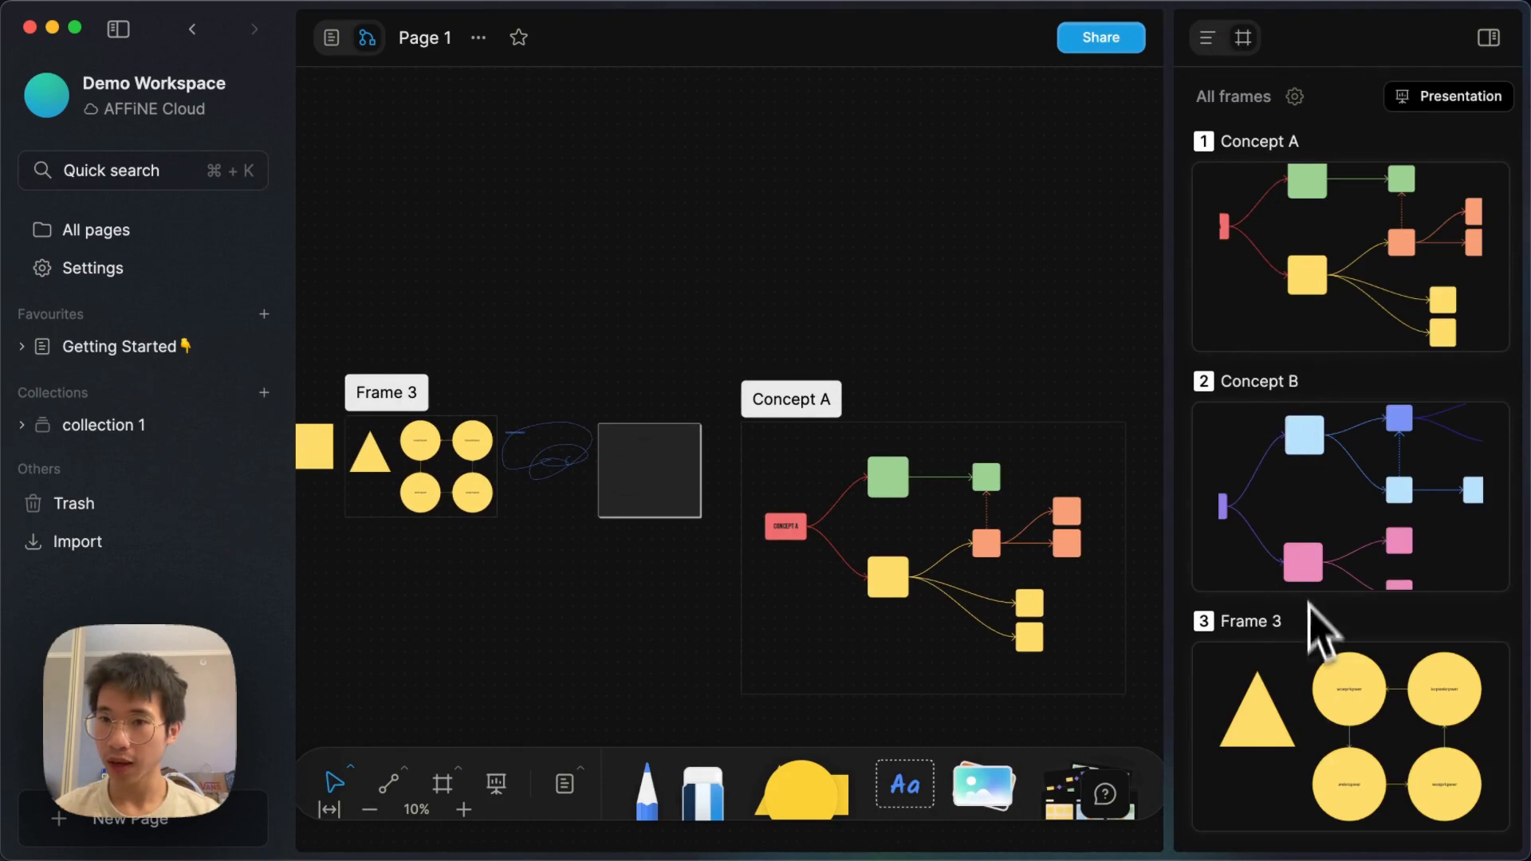
# - Present the frames as slides, stepping back and forth to reach Frame 3, slide 3 of 3
pyautogui.click(1449, 96)
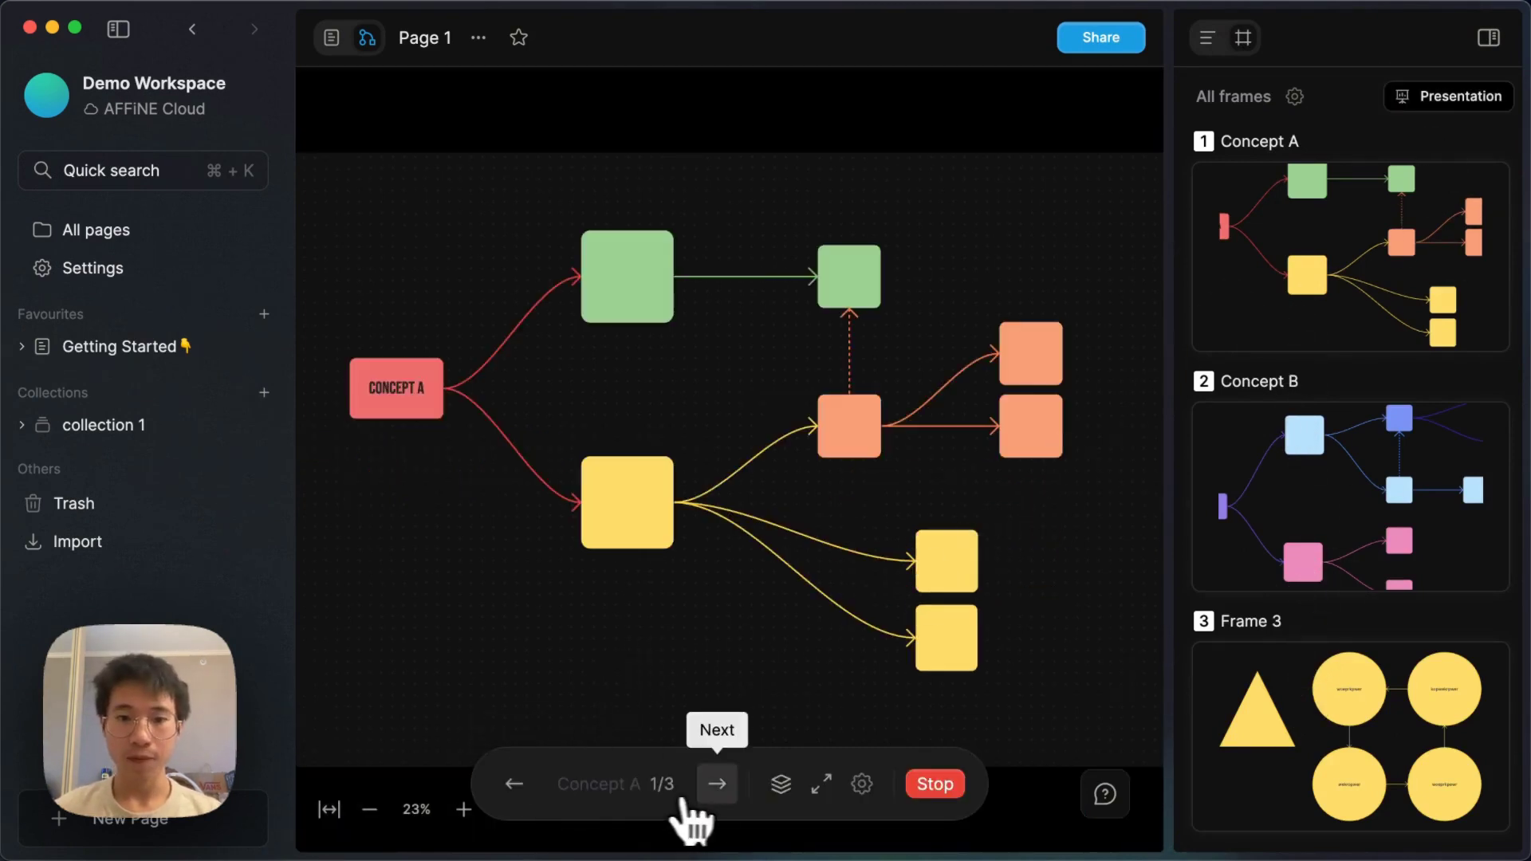
pyautogui.click(717, 784)
pyautogui.click(716, 783)
pyautogui.click(511, 785)
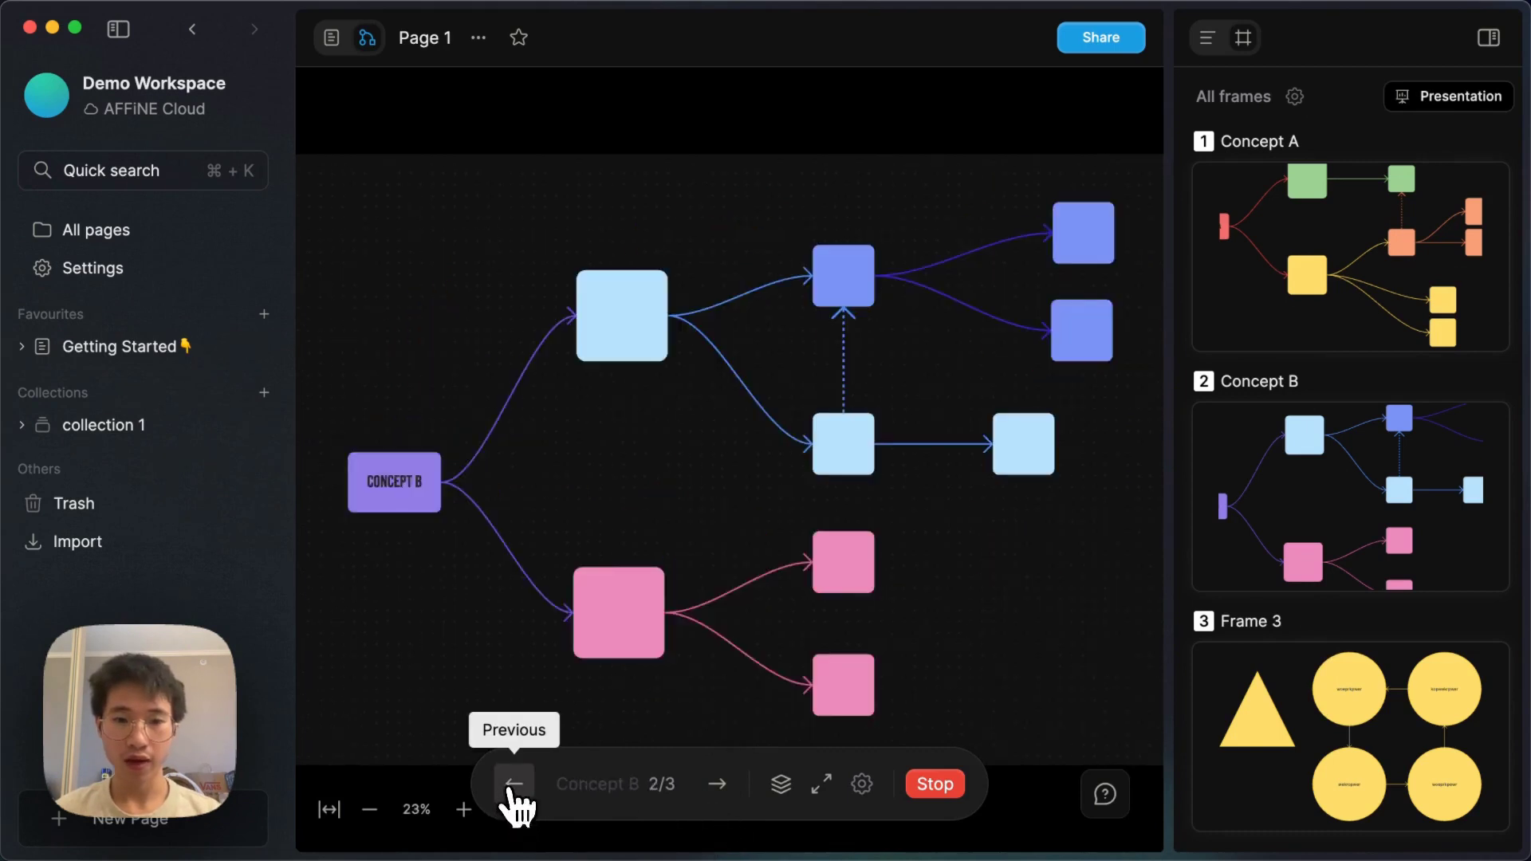
pyautogui.click(715, 781)
pyautogui.click(532, 787)
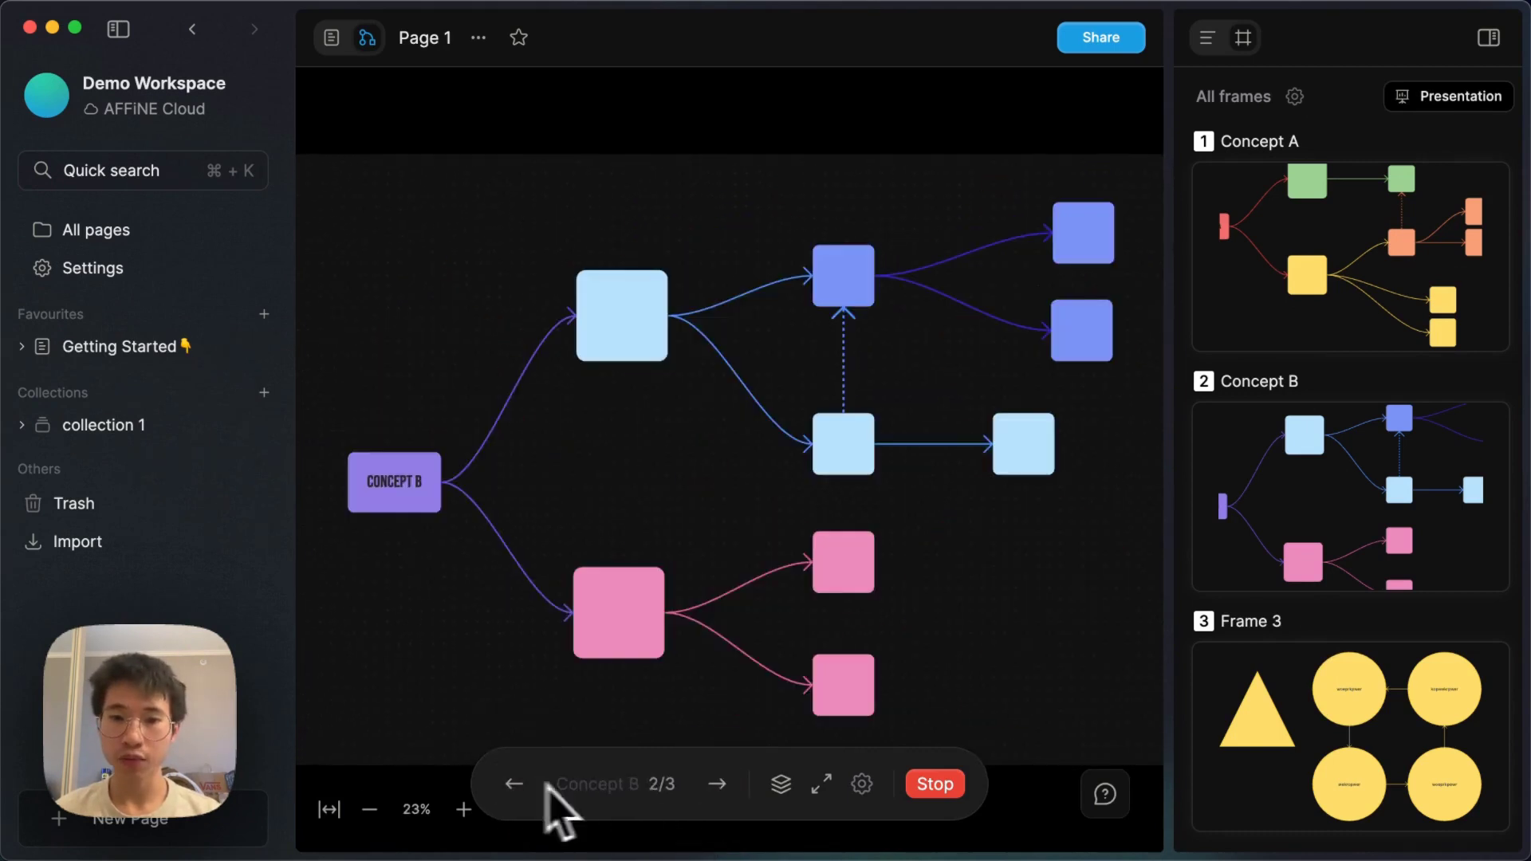
pyautogui.click(708, 788)
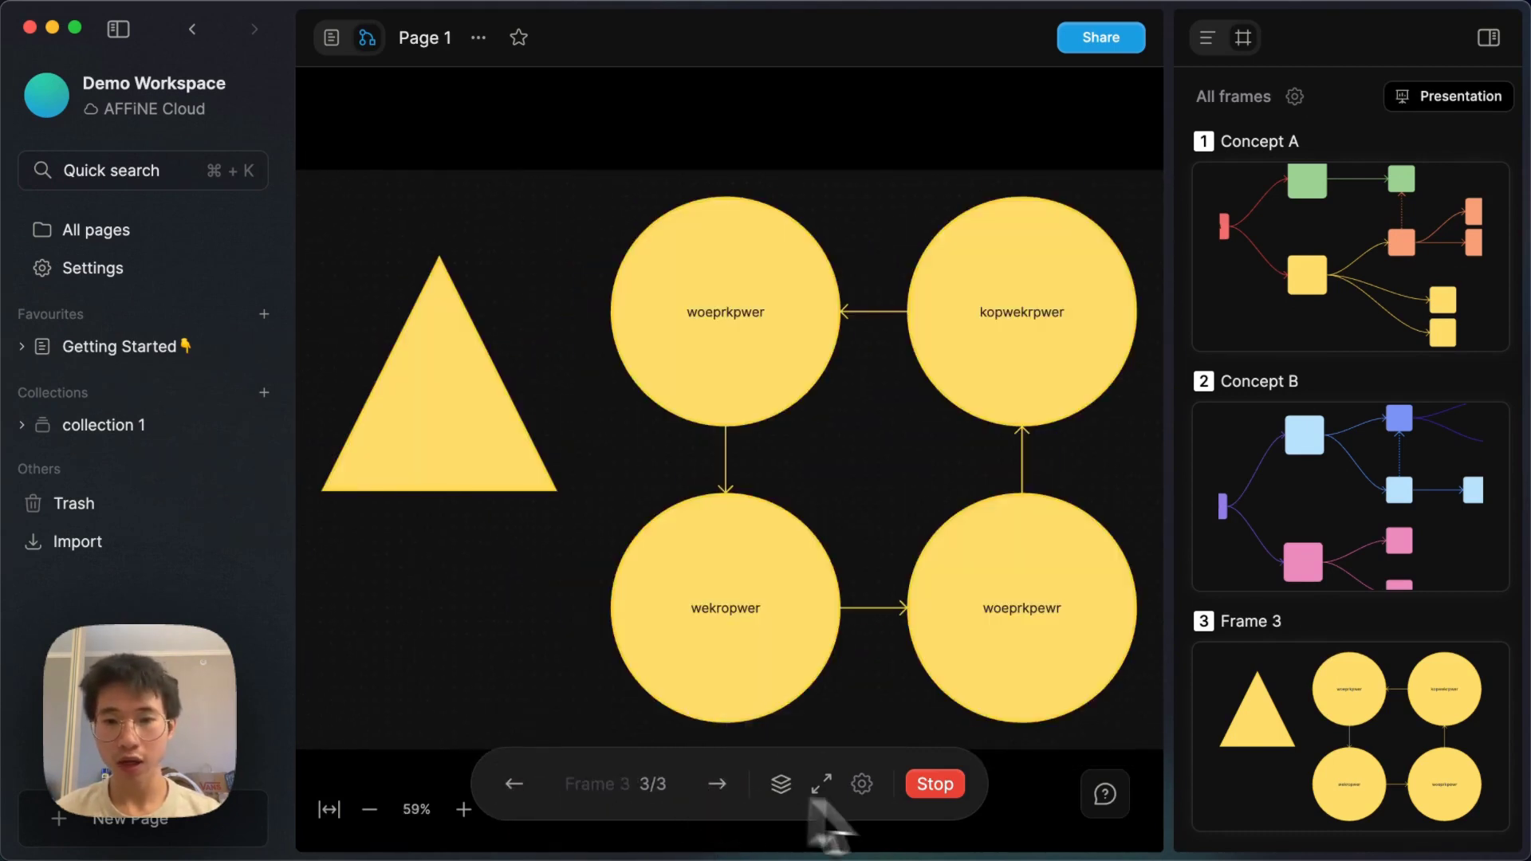
# - Stop the presentation and insert Frame 3 into Page 1's document as item 5
pyautogui.click(935, 784)
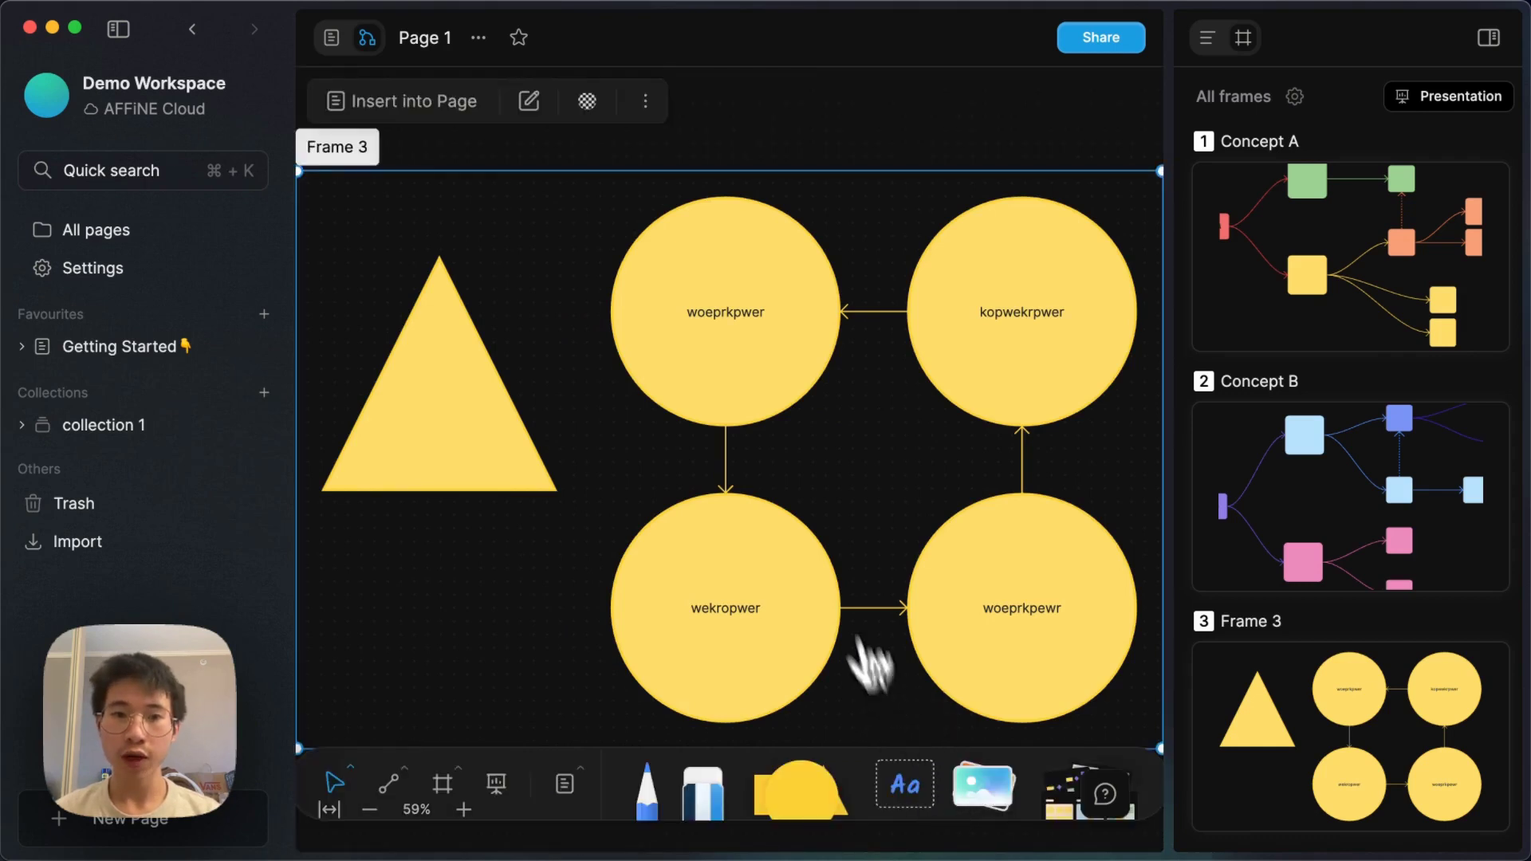
pyautogui.scroll(-5, 568, 307)
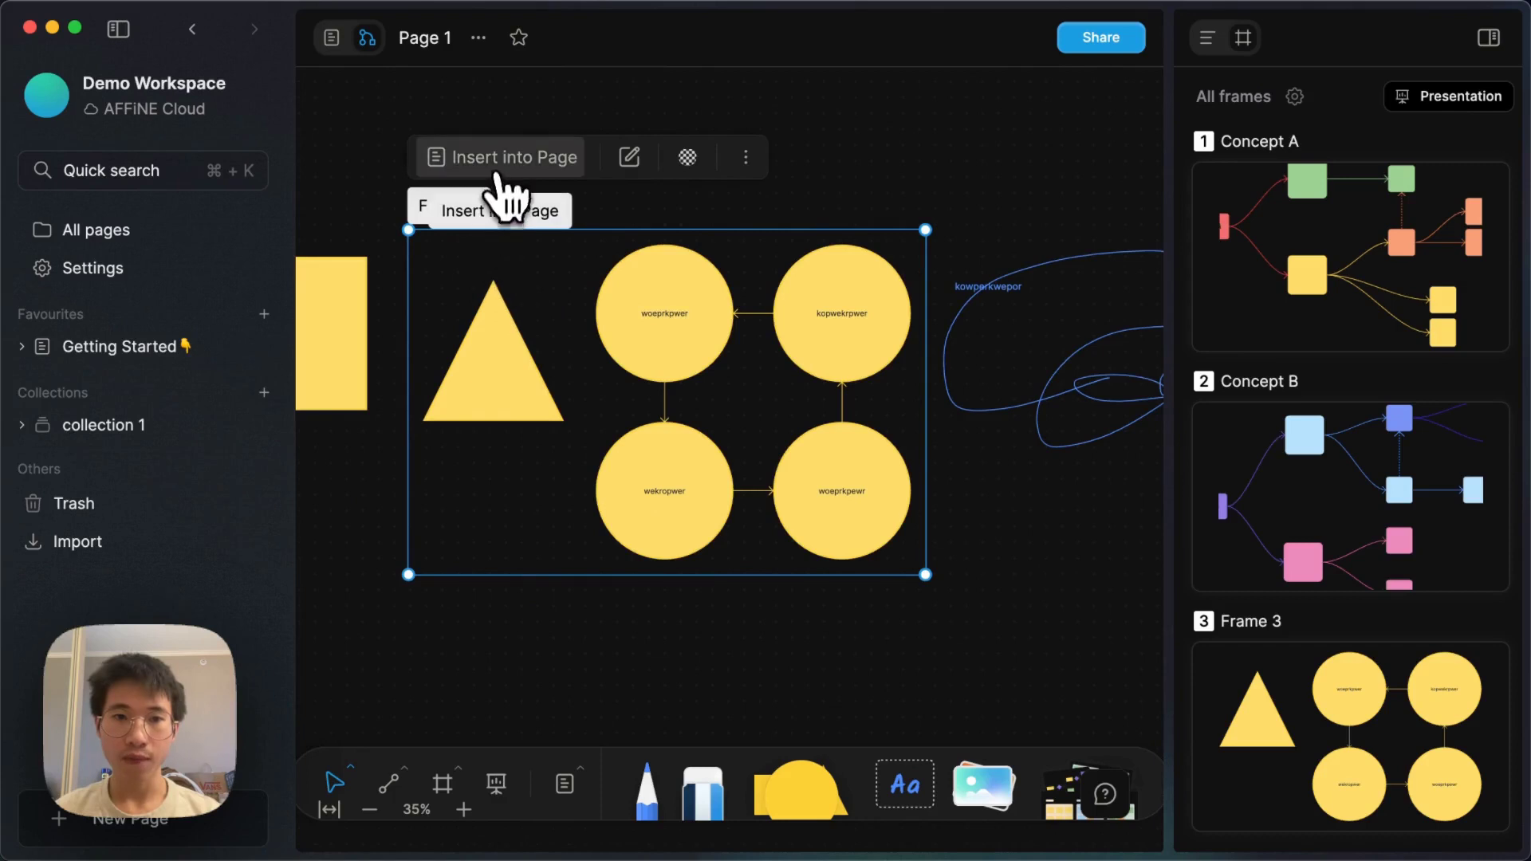
pyautogui.scroll(2, 511, 199)
pyautogui.hscroll(1, 510, 199)
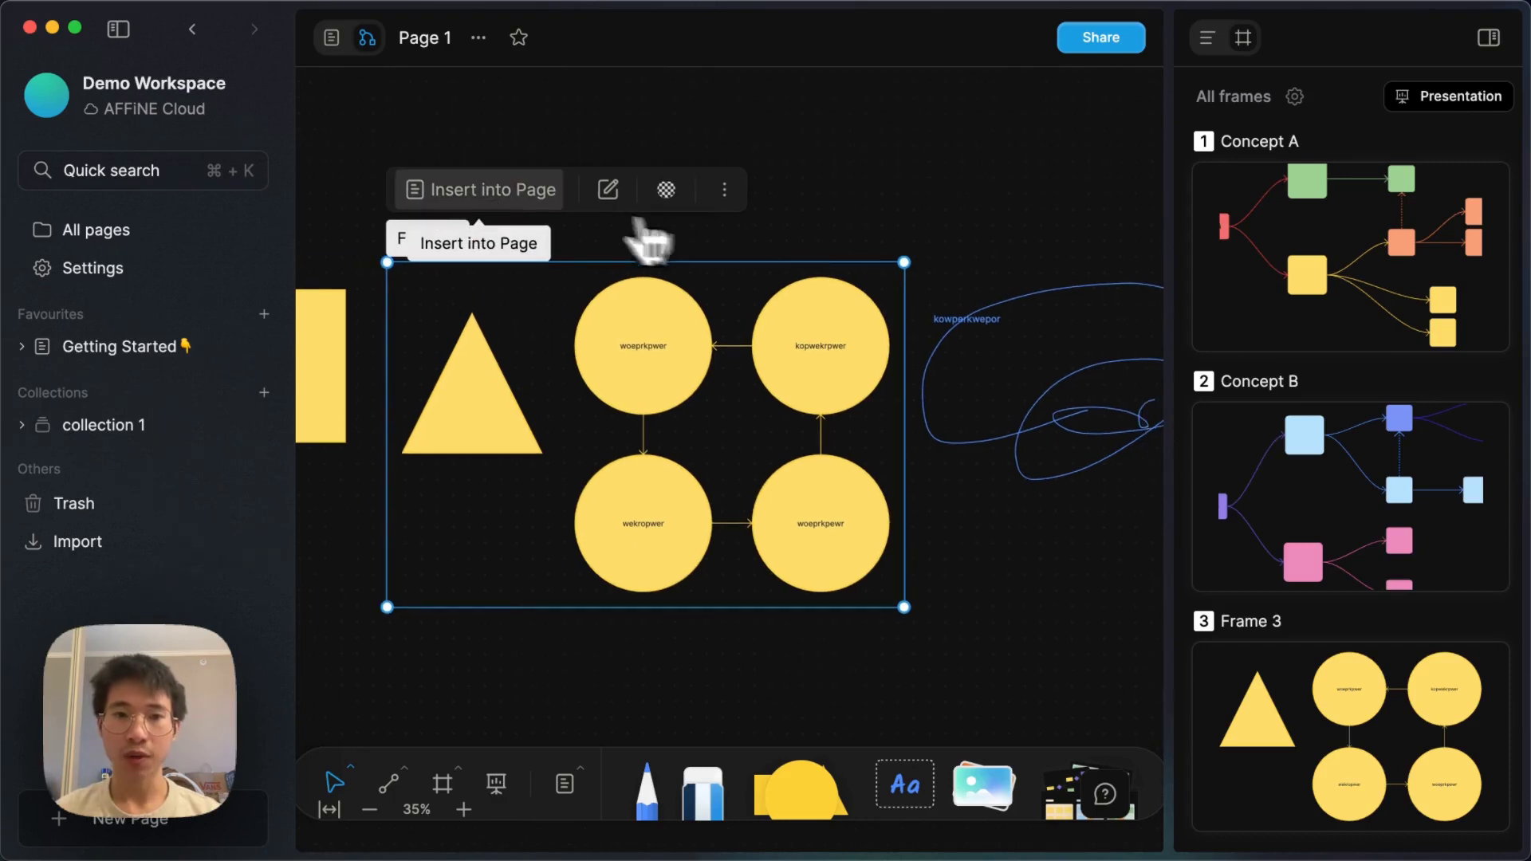
pyautogui.click(512, 198)
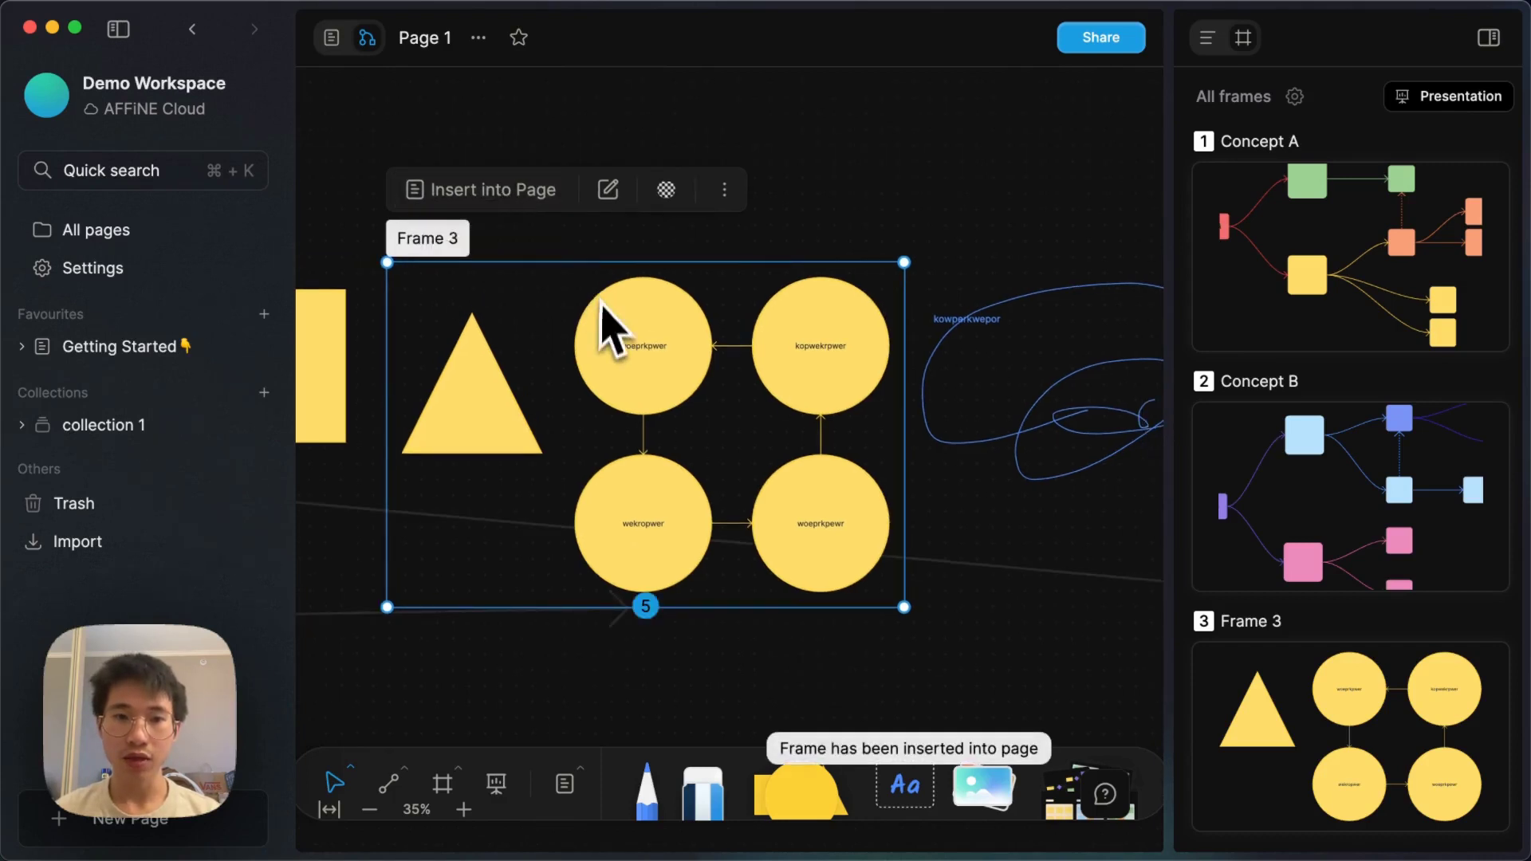
pyautogui.scroll(-3, 603, 478)
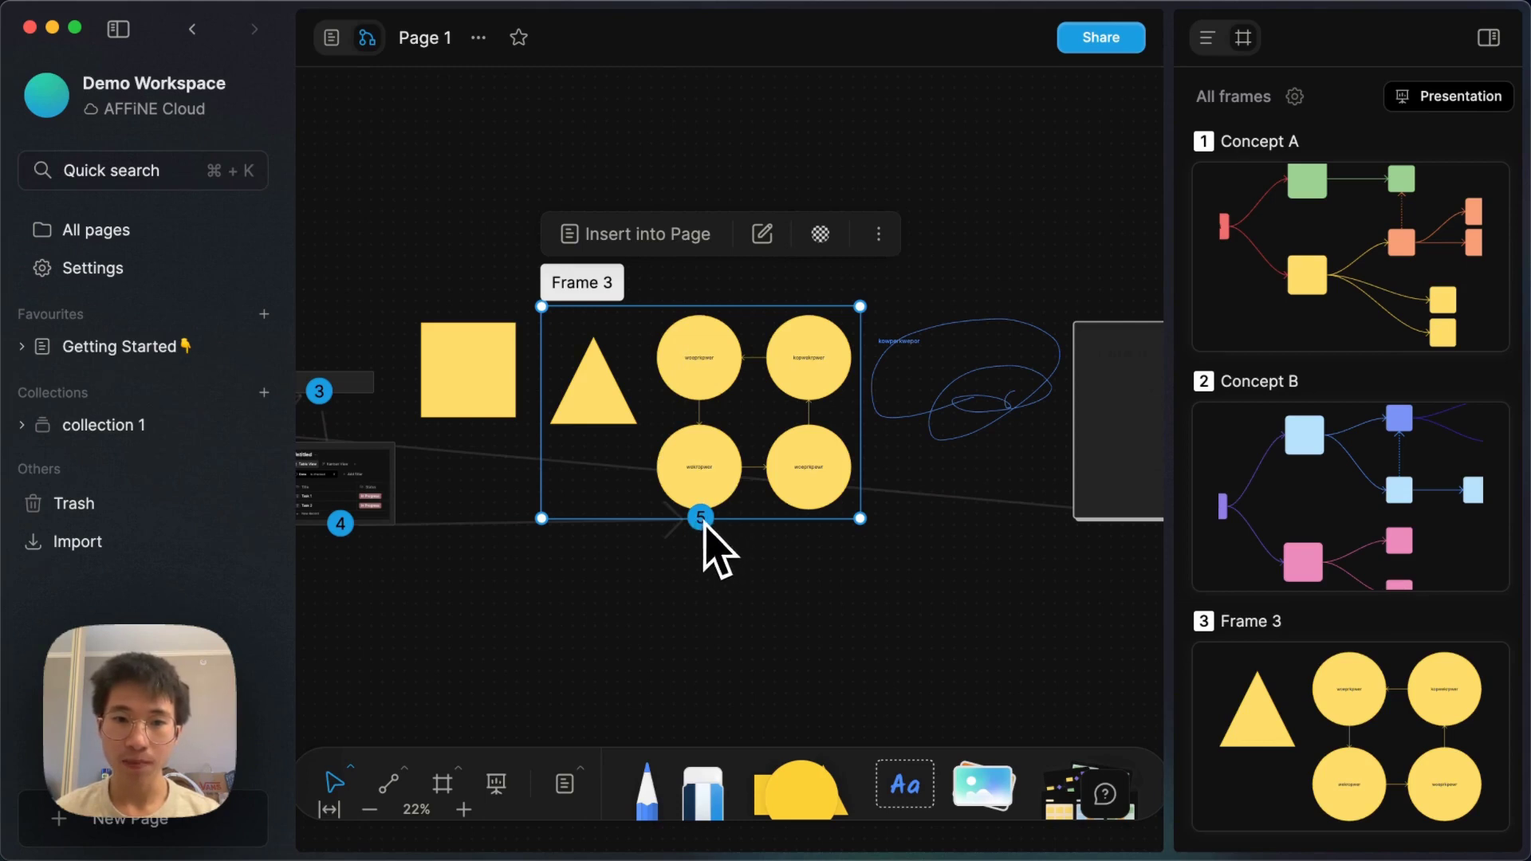
# - Switch to page view and scroll to check Frame 3 embedded below the table
pyautogui.click(331, 37)
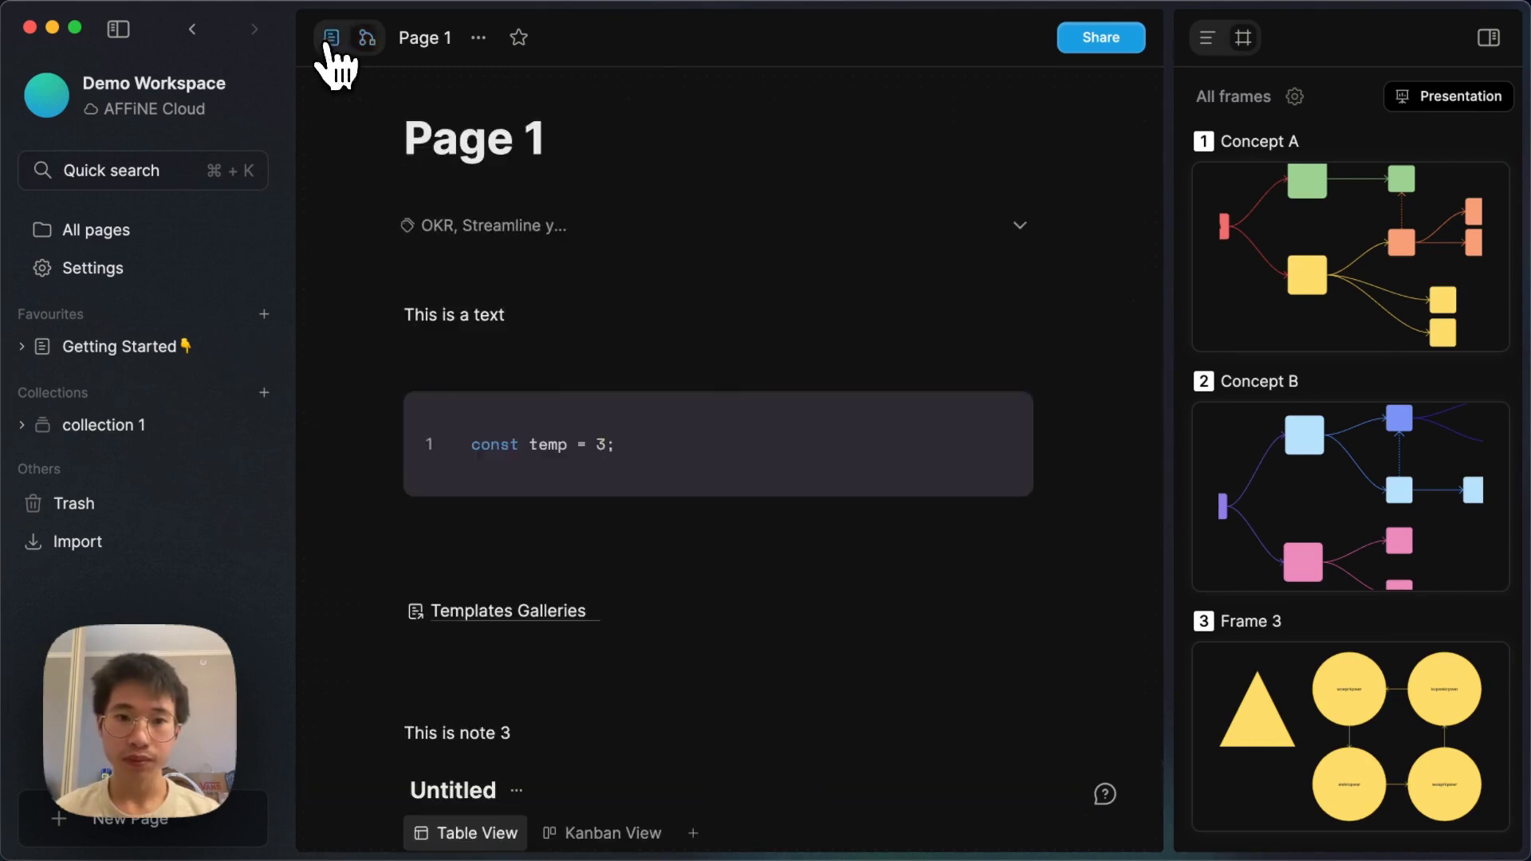
pyautogui.scroll(-6, 634, 542)
pyautogui.scroll(-5, 636, 542)
pyautogui.scroll(1, 613, 426)
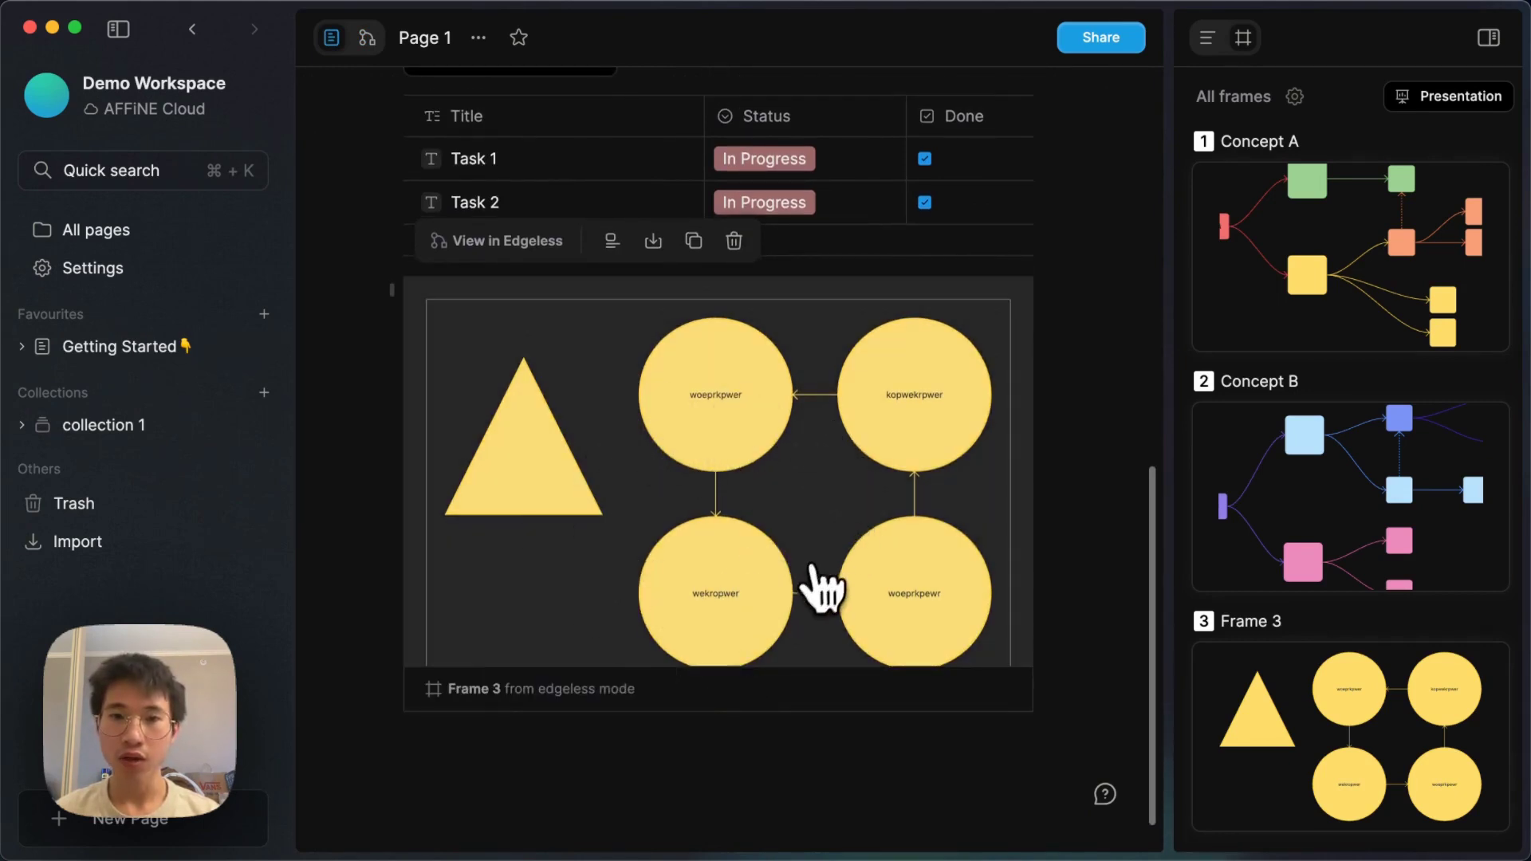
pyautogui.scroll(-1, 872, 521)
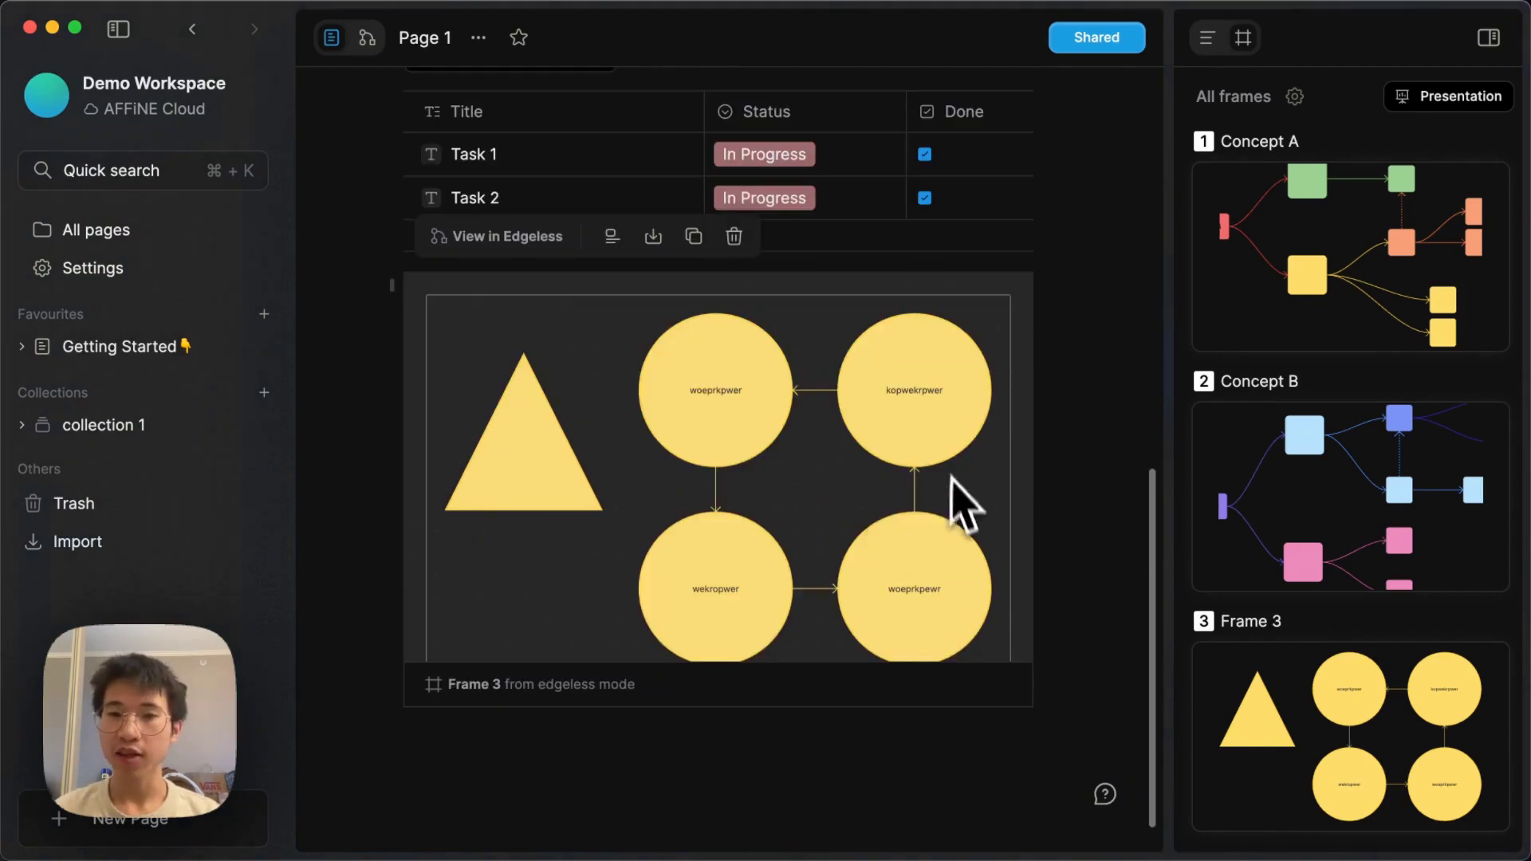
pyautogui.scroll(7, 1052, 399)
pyautogui.scroll(-7, 1047, 372)
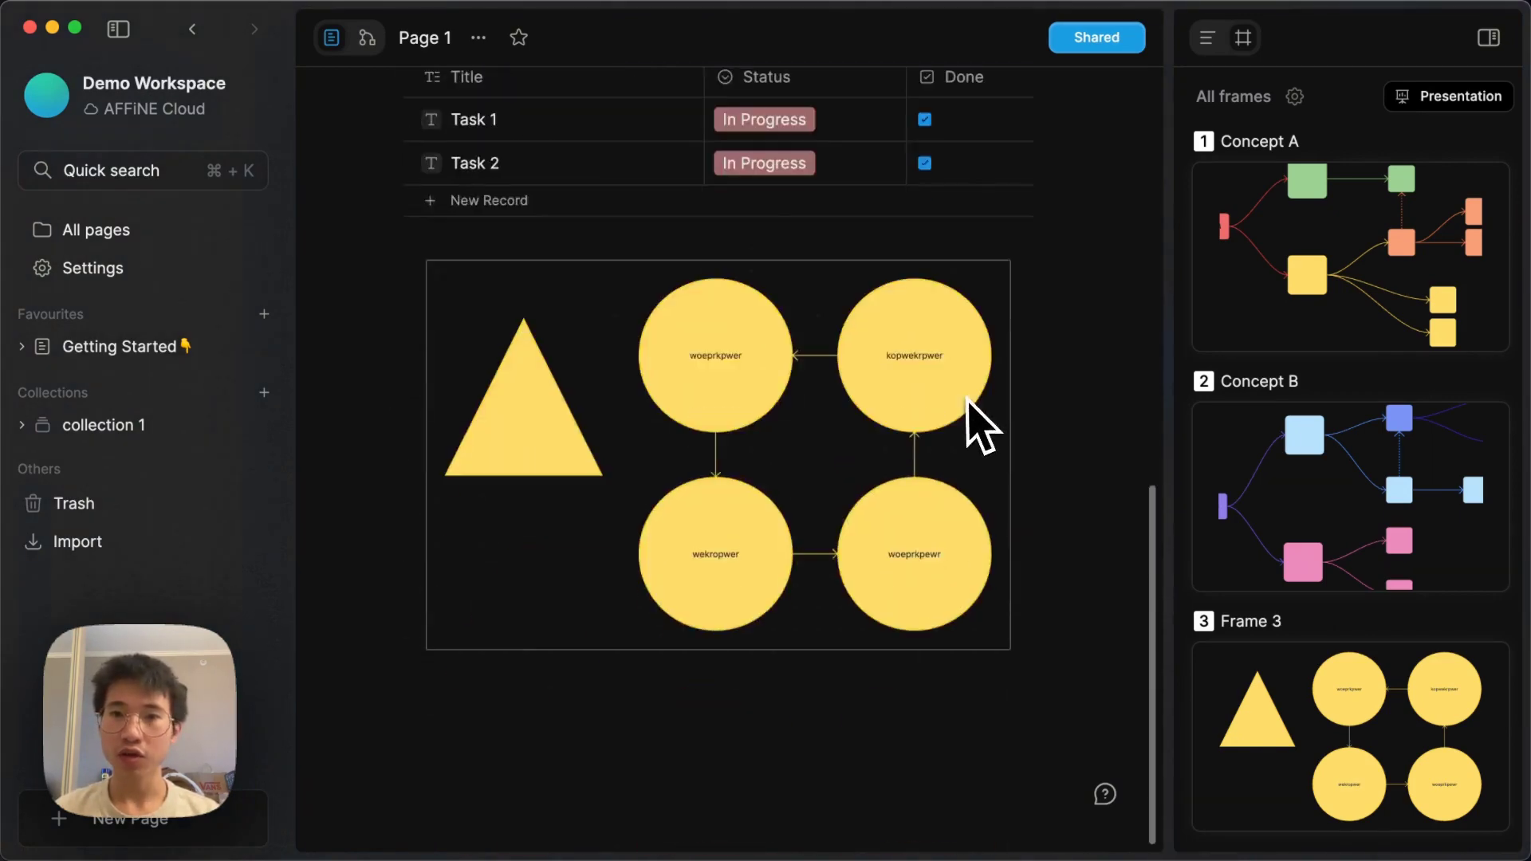
pyautogui.scroll(1, 1069, 215)
# - Copy Page 1's public web link and bring up the open-windows overview
pyautogui.click(1115, 42)
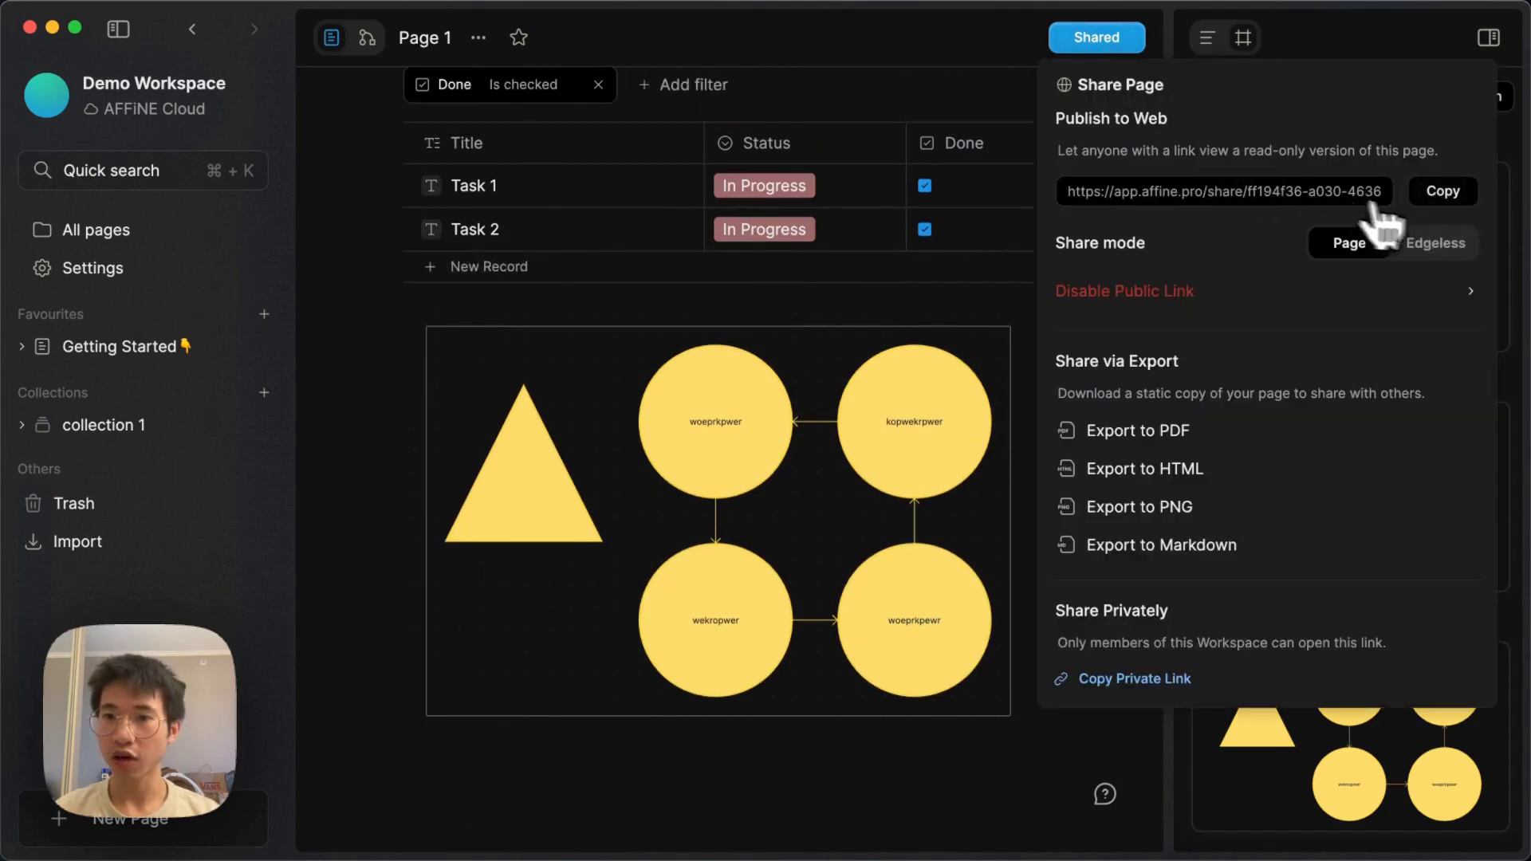
pyautogui.click(1442, 193)
pyautogui.hotkey('ctrl', 'Up')
# - Open Page 1's copied public link in the InPrivate Edge window
pyautogui.click(518, 650)
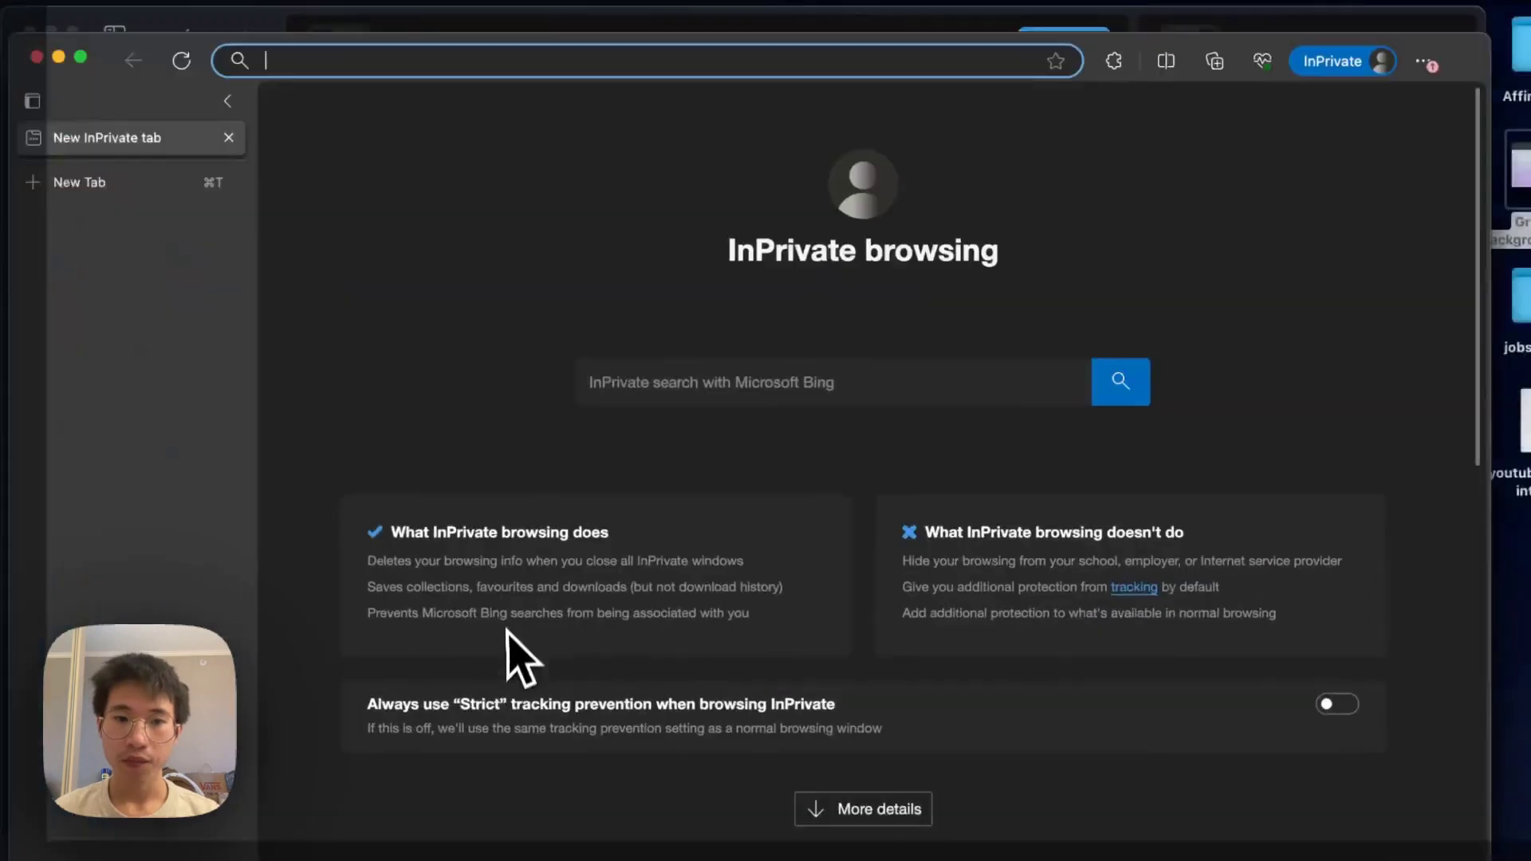
pyautogui.press('super+v')
pyautogui.press('Return')
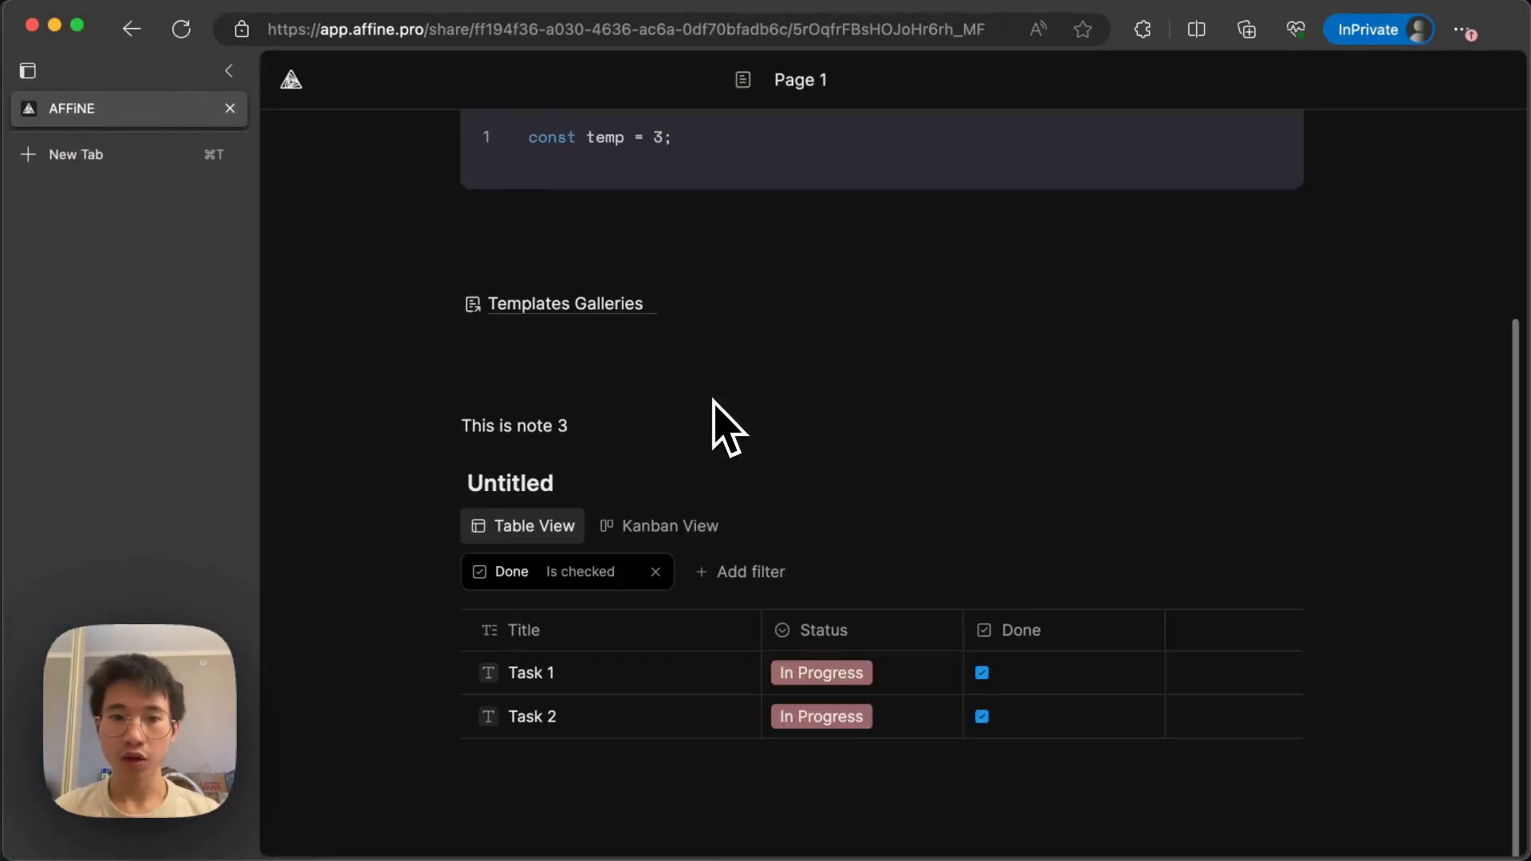
pyautogui.press('super+r')
pyautogui.scroll(-15, 861, 399)
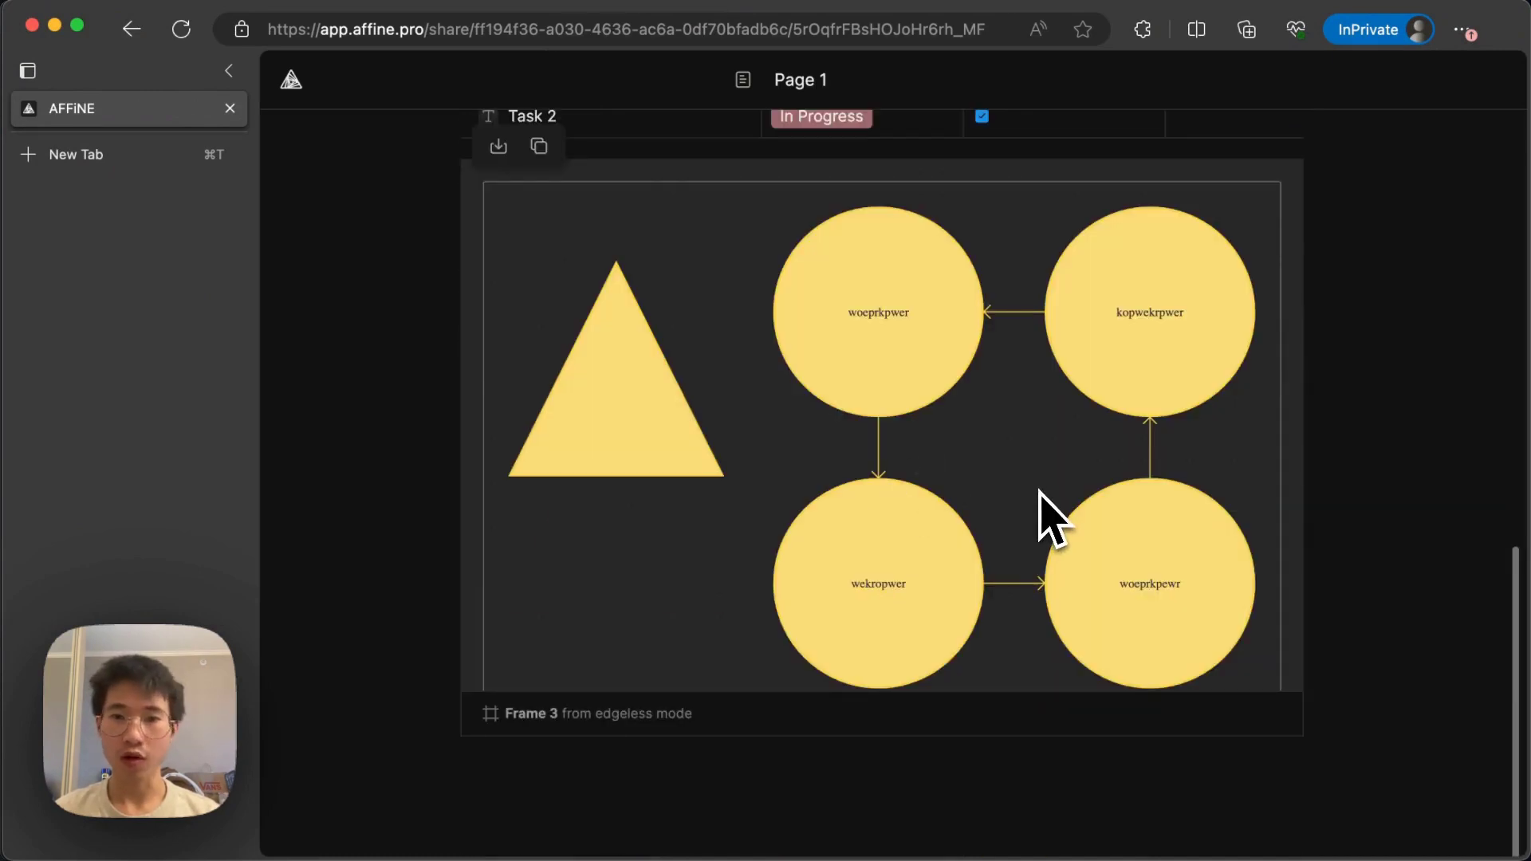
# - Switch Page 1's shared link to Edgeless mode in AFFiNE's Share panel
pyautogui.hotkey('ctrl', 'Up')
pyautogui.click(585, 369)
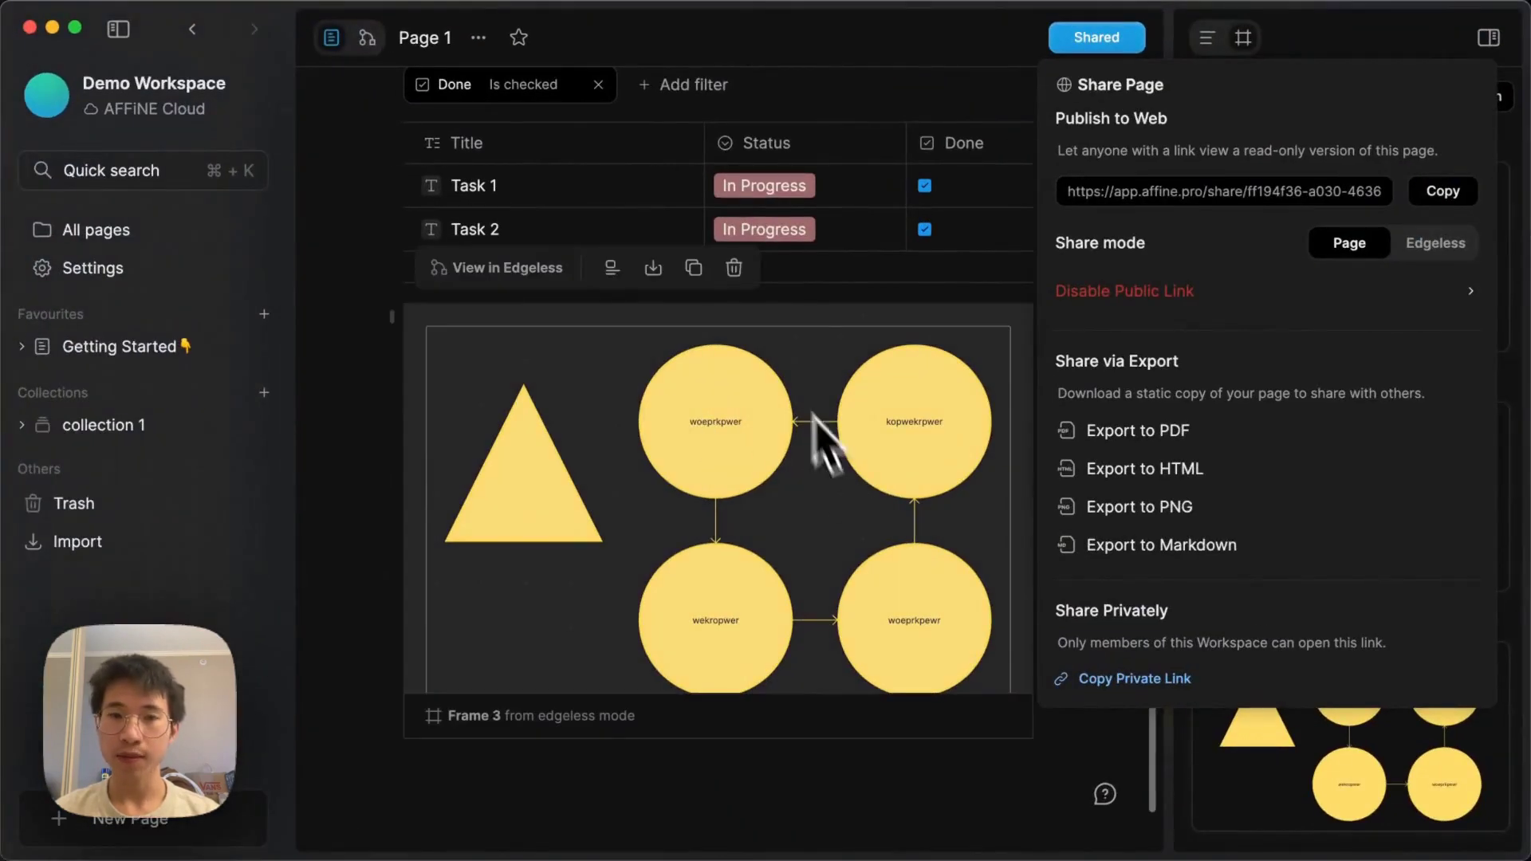
pyautogui.click(1434, 242)
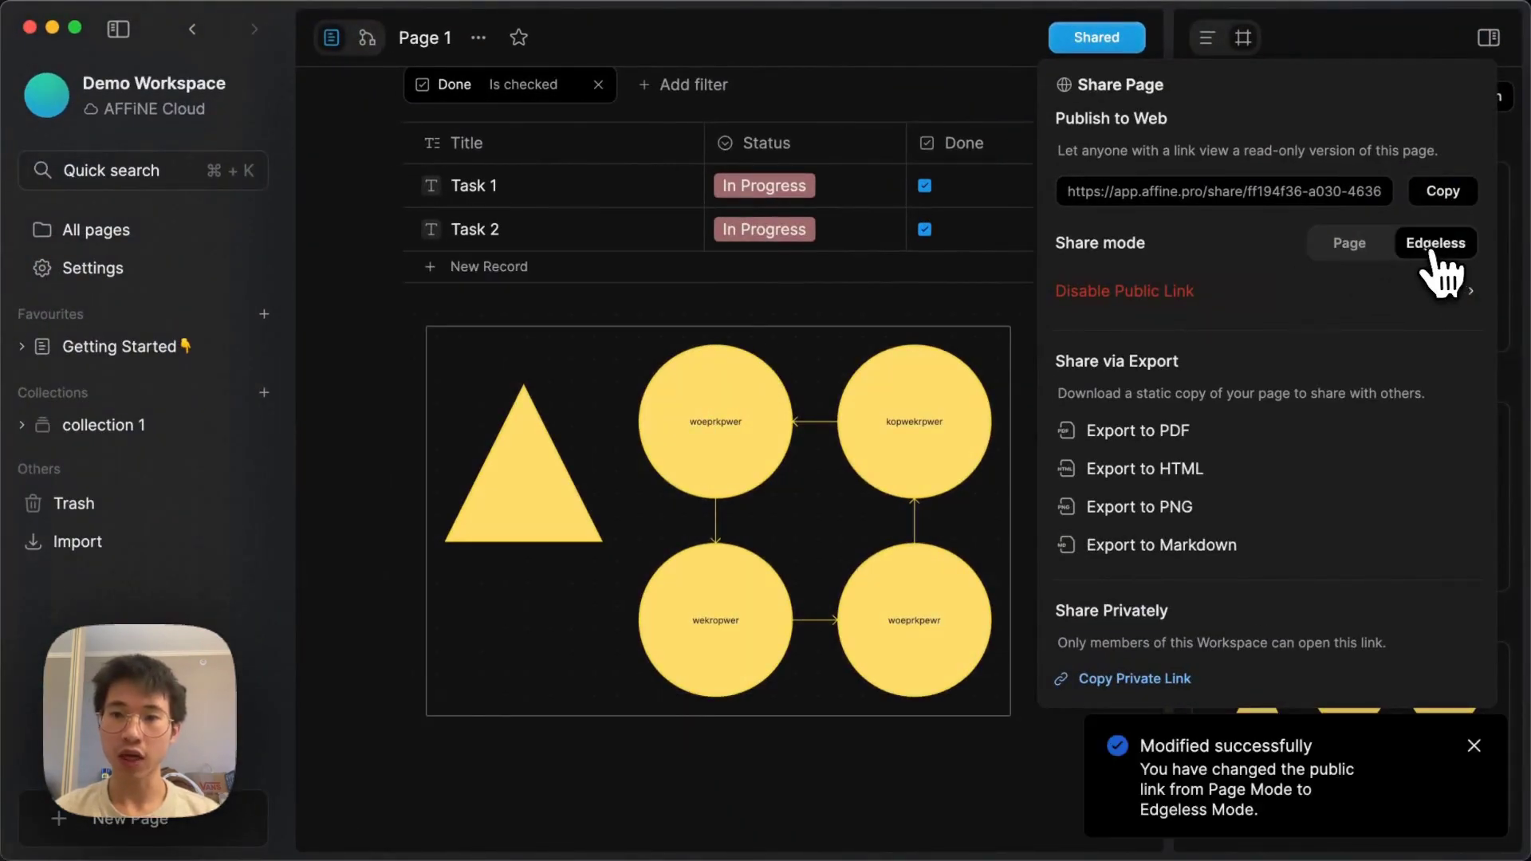
pyautogui.hotkey('ctrl', 'Up')
pyautogui.click(632, 700)
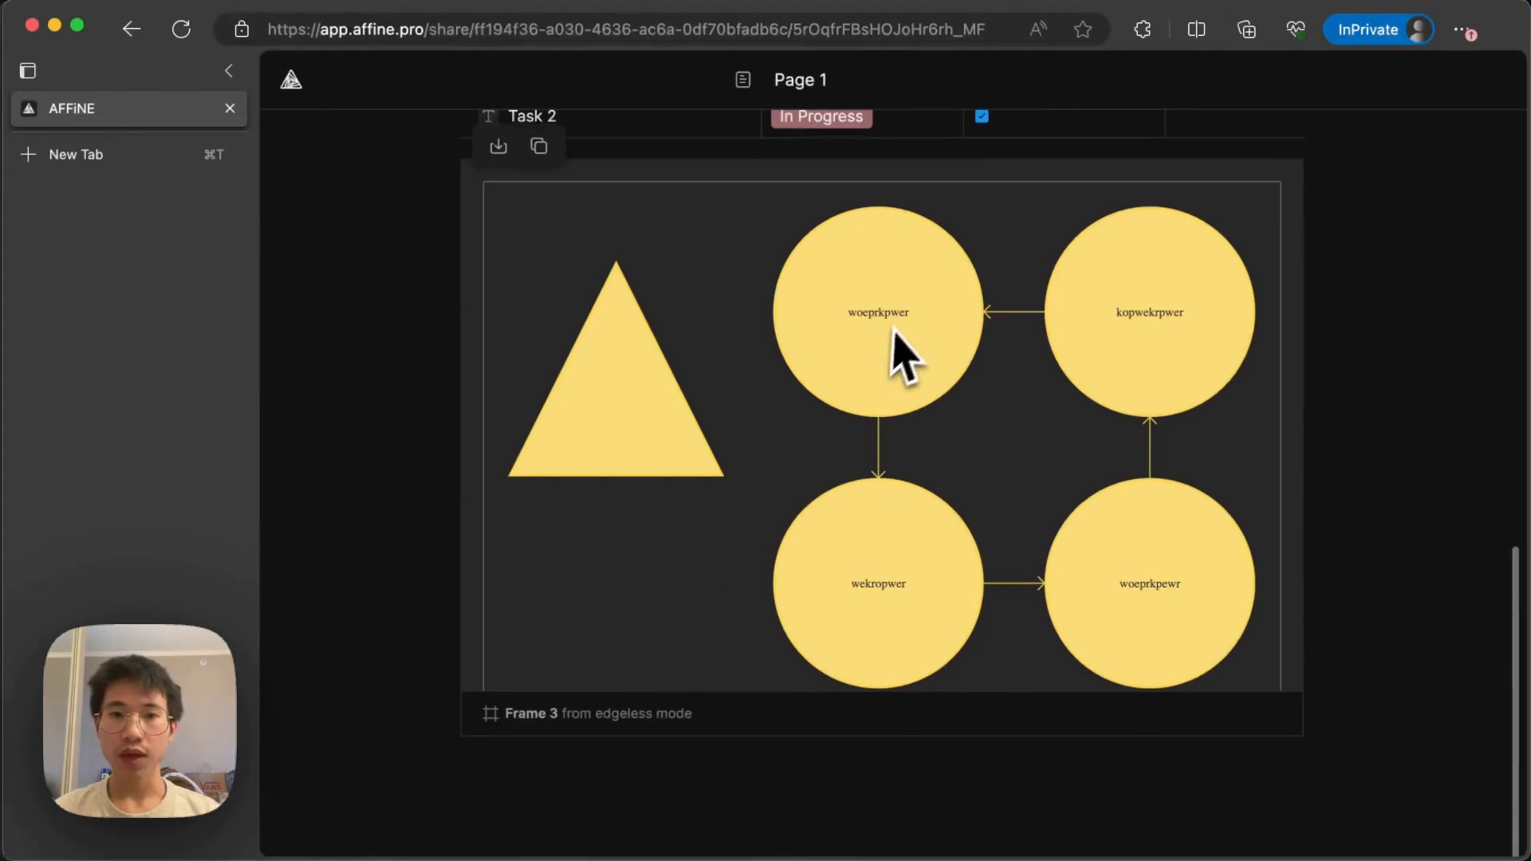
# - Reload the shared board and present it, stepping through Concept A, Concept B and Frame 3
pyautogui.press('super+r')
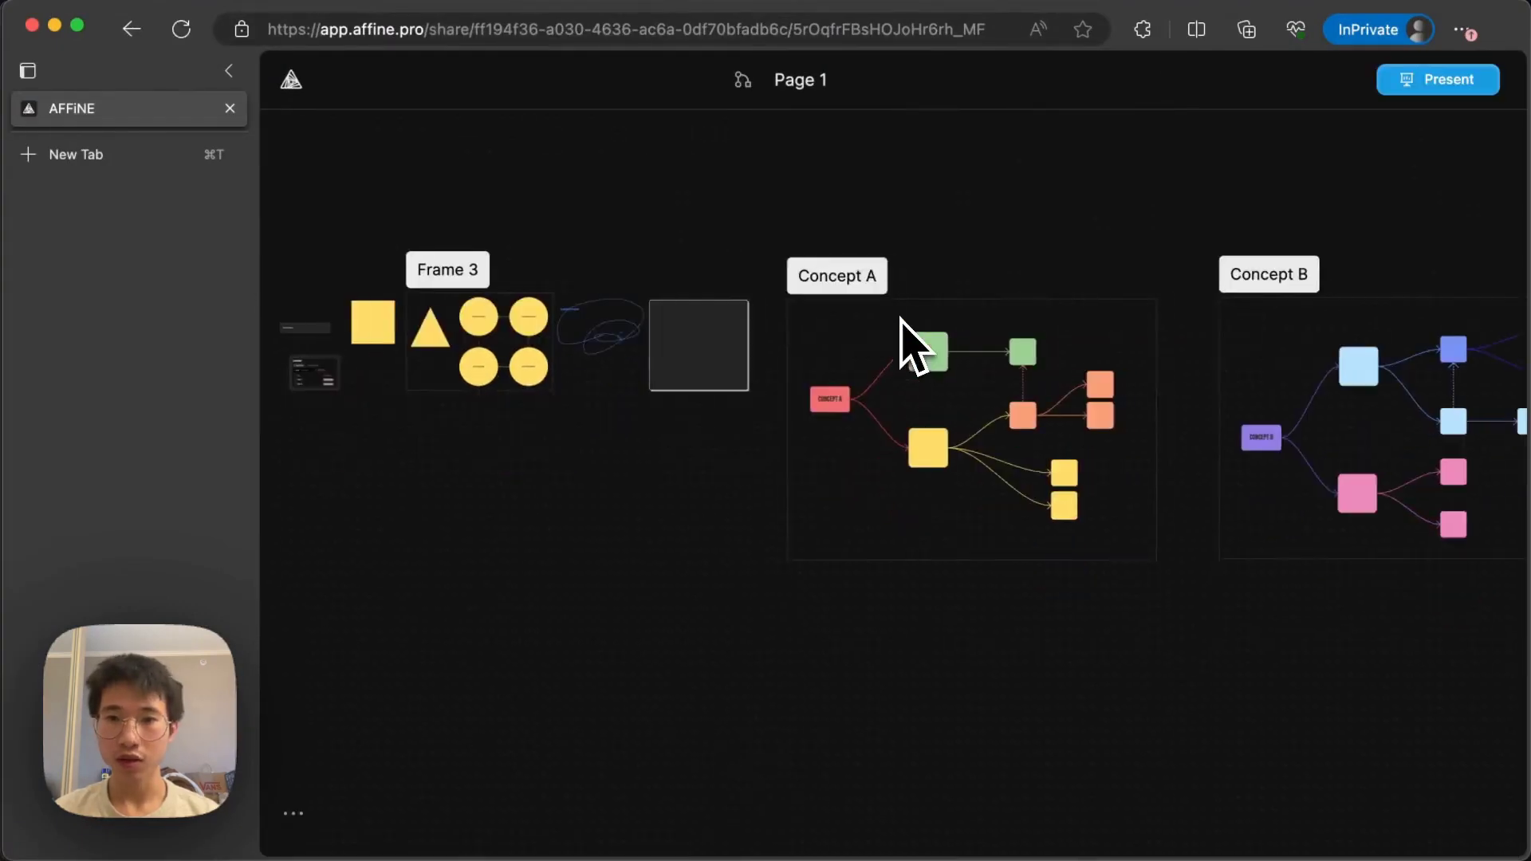
pyautogui.hscroll(-10, 909, 343)
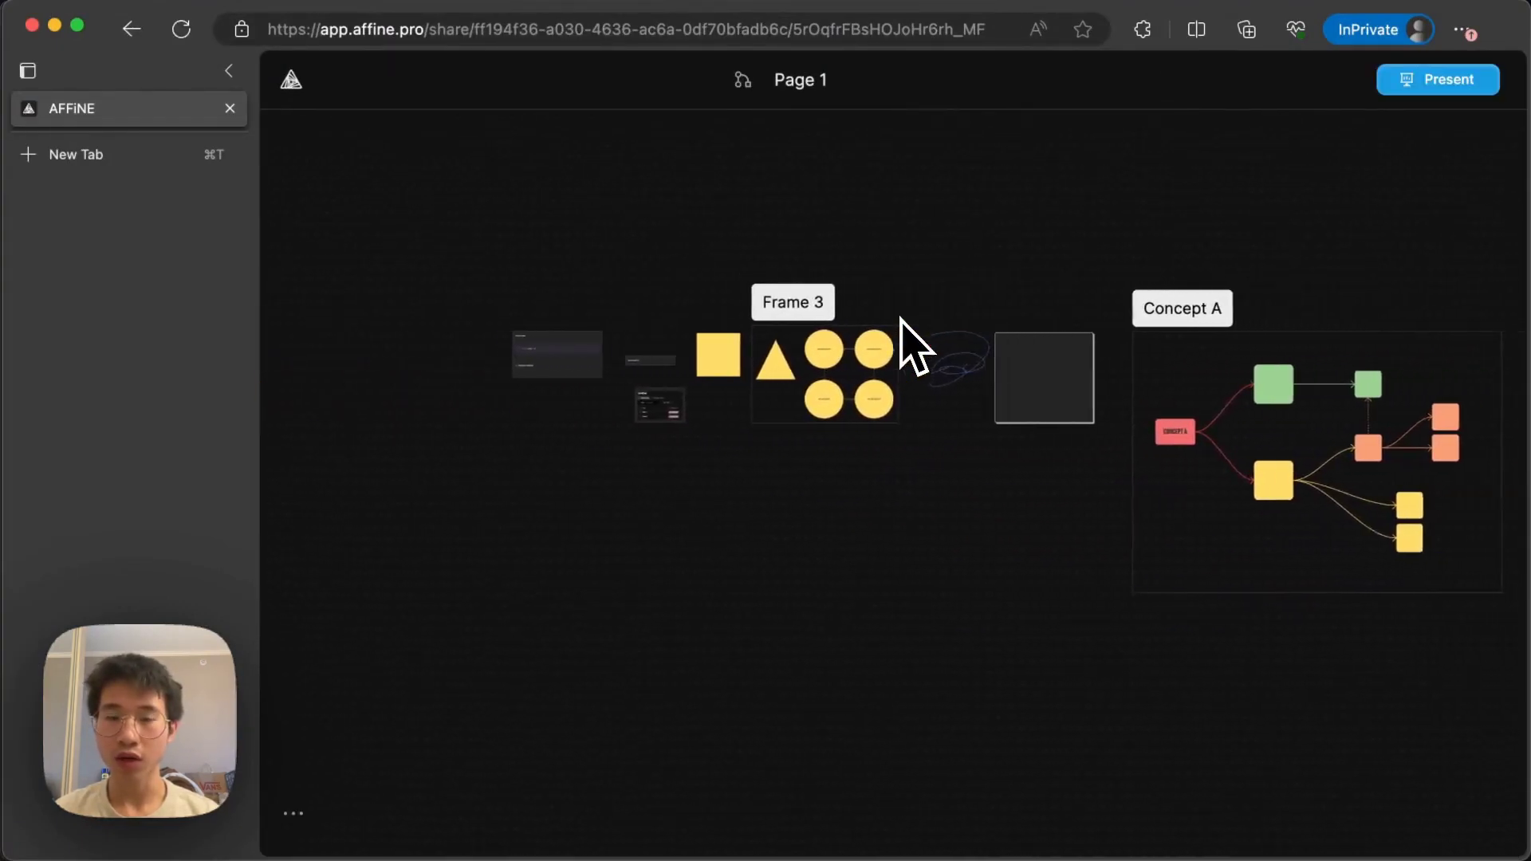
pyautogui.click(1441, 83)
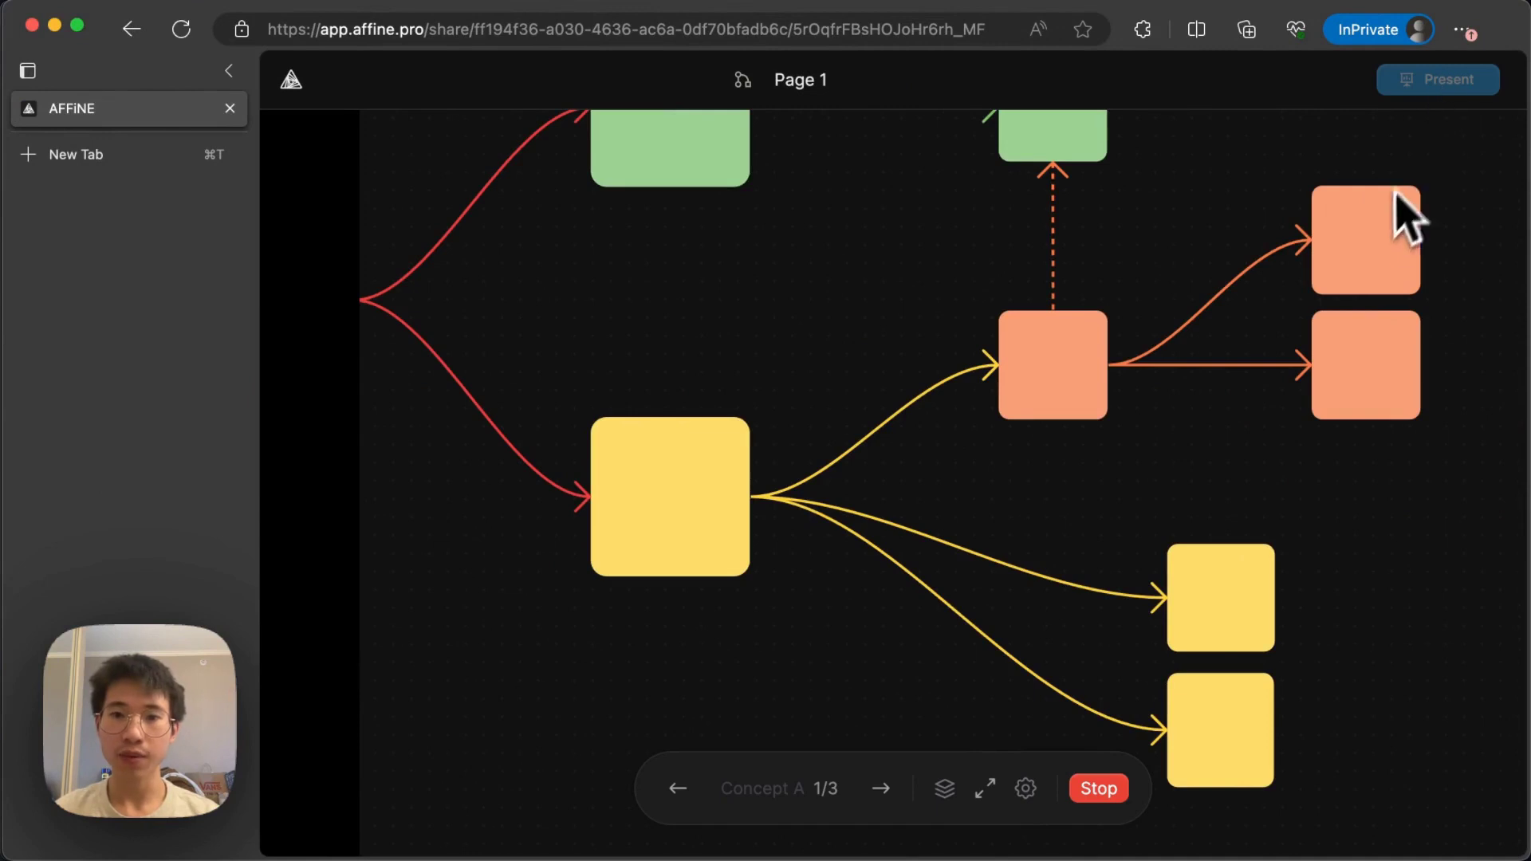
pyautogui.click(881, 789)
pyautogui.click(882, 790)
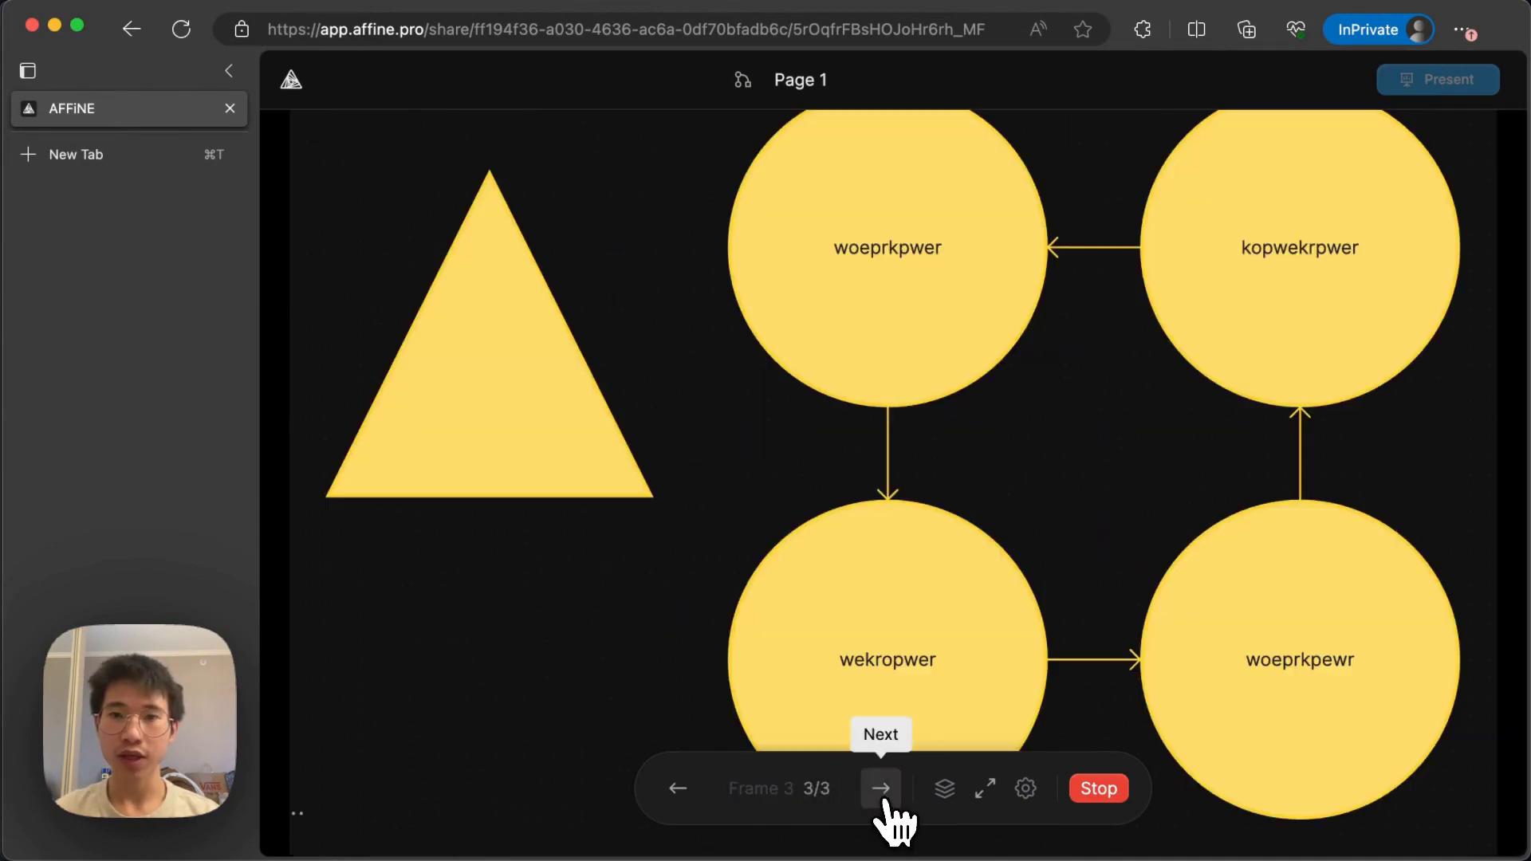
pyautogui.click(881, 789)
pyautogui.doubleClick(678, 789)
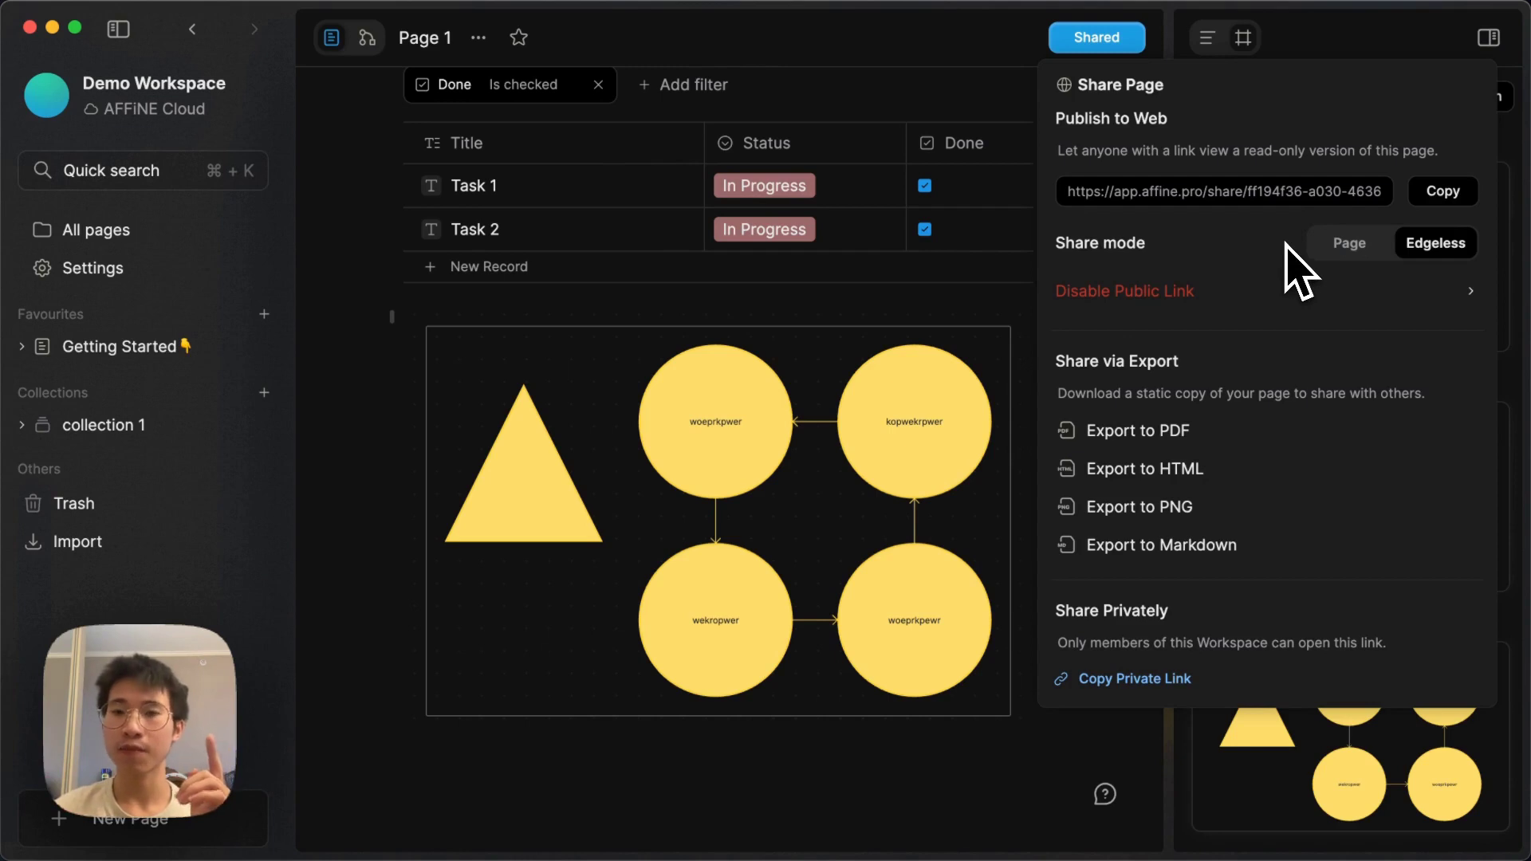
# - Dismiss the Share Page popover to return to Page 1's document
pyautogui.moveTo(848, 324)
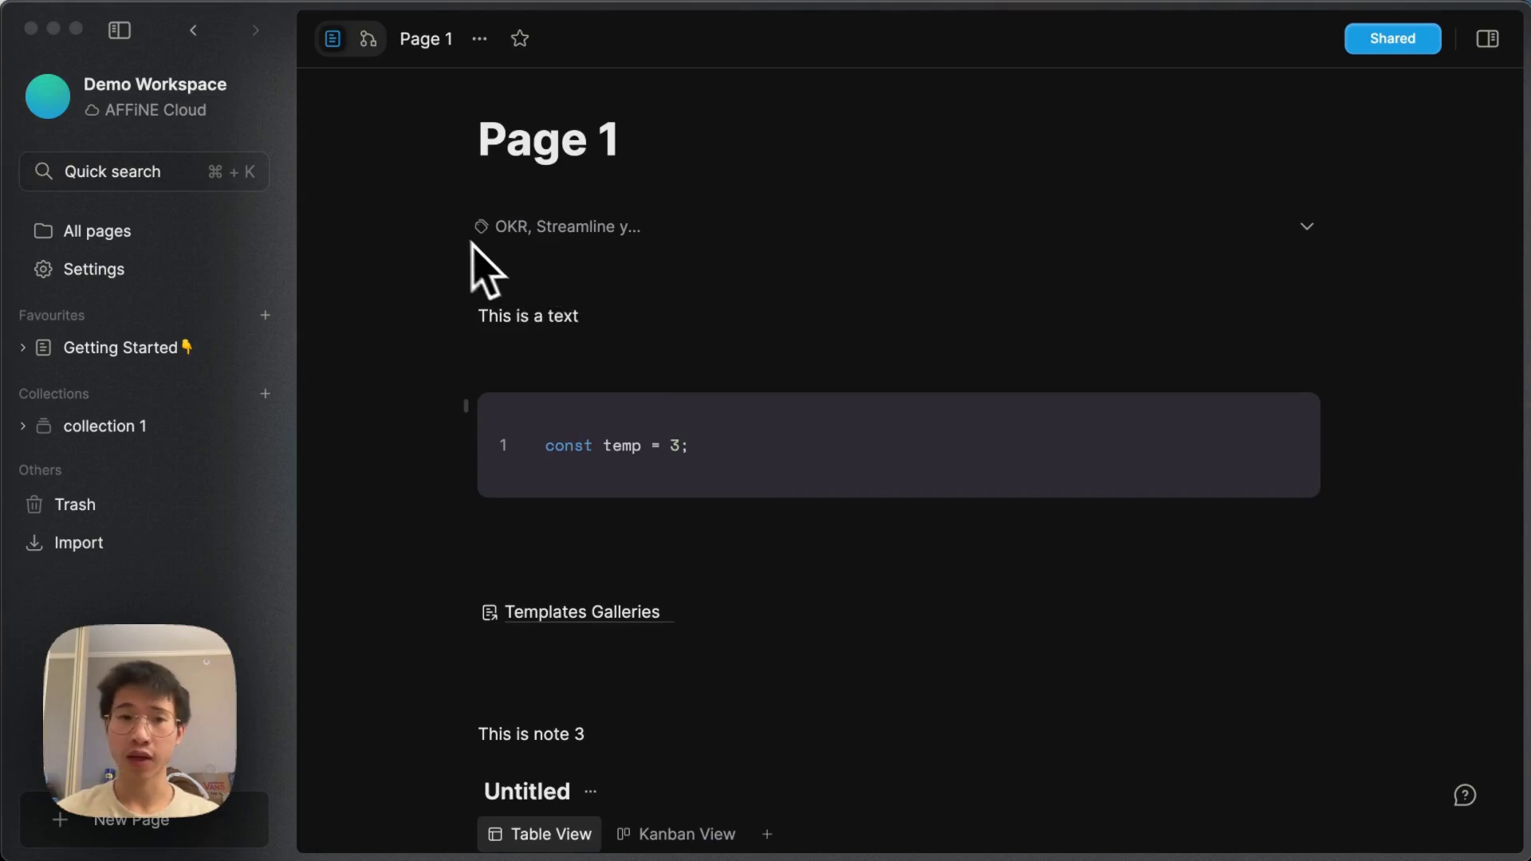
pyautogui.click(369, 40)
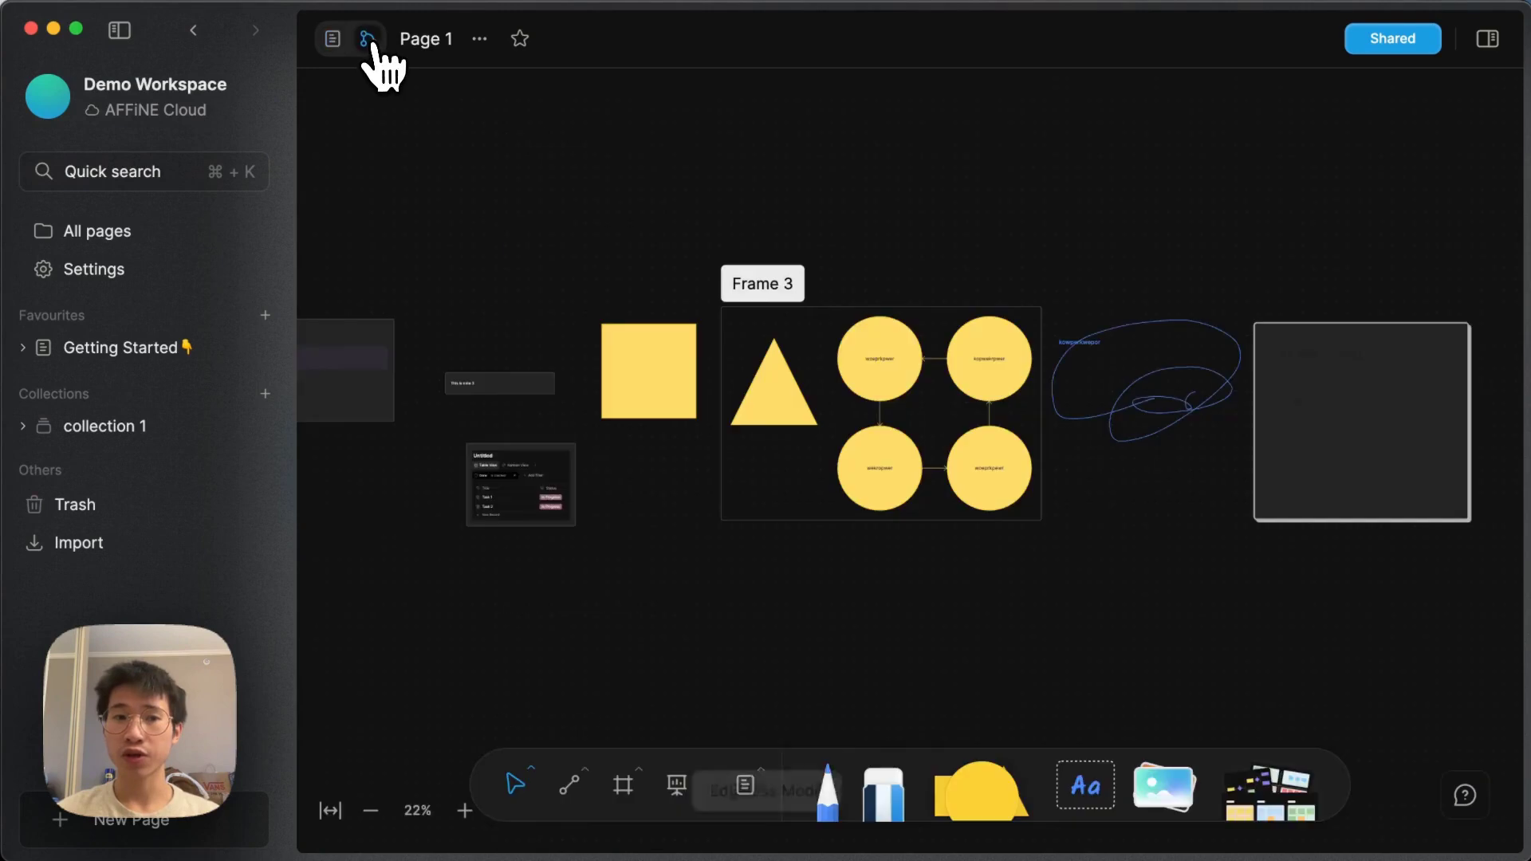
pyautogui.click(334, 40)
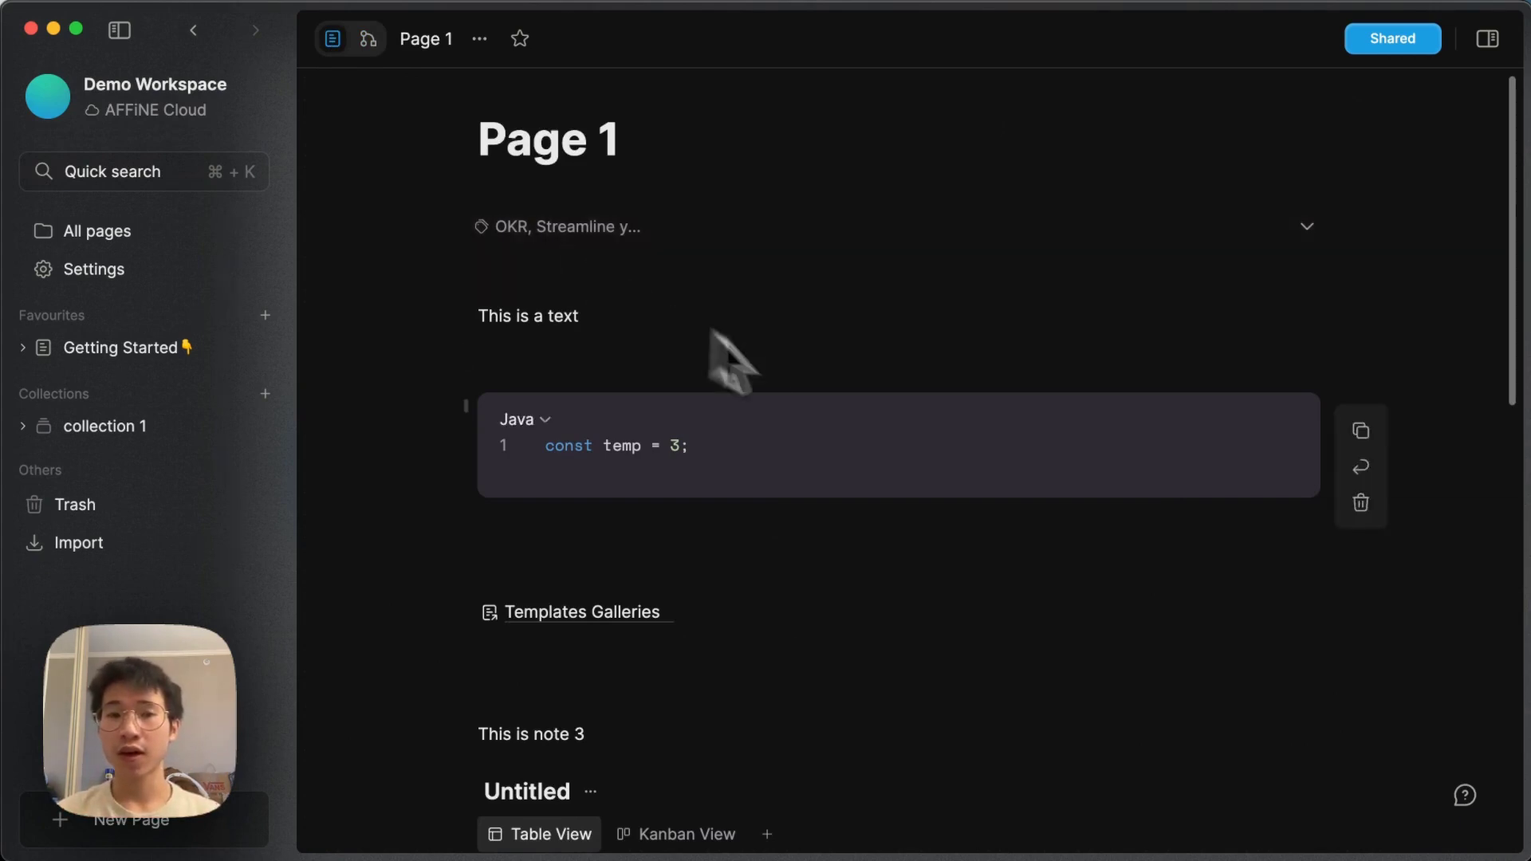
pyautogui.scroll(-5, 797, 399)
pyautogui.scroll(-3, 848, 431)
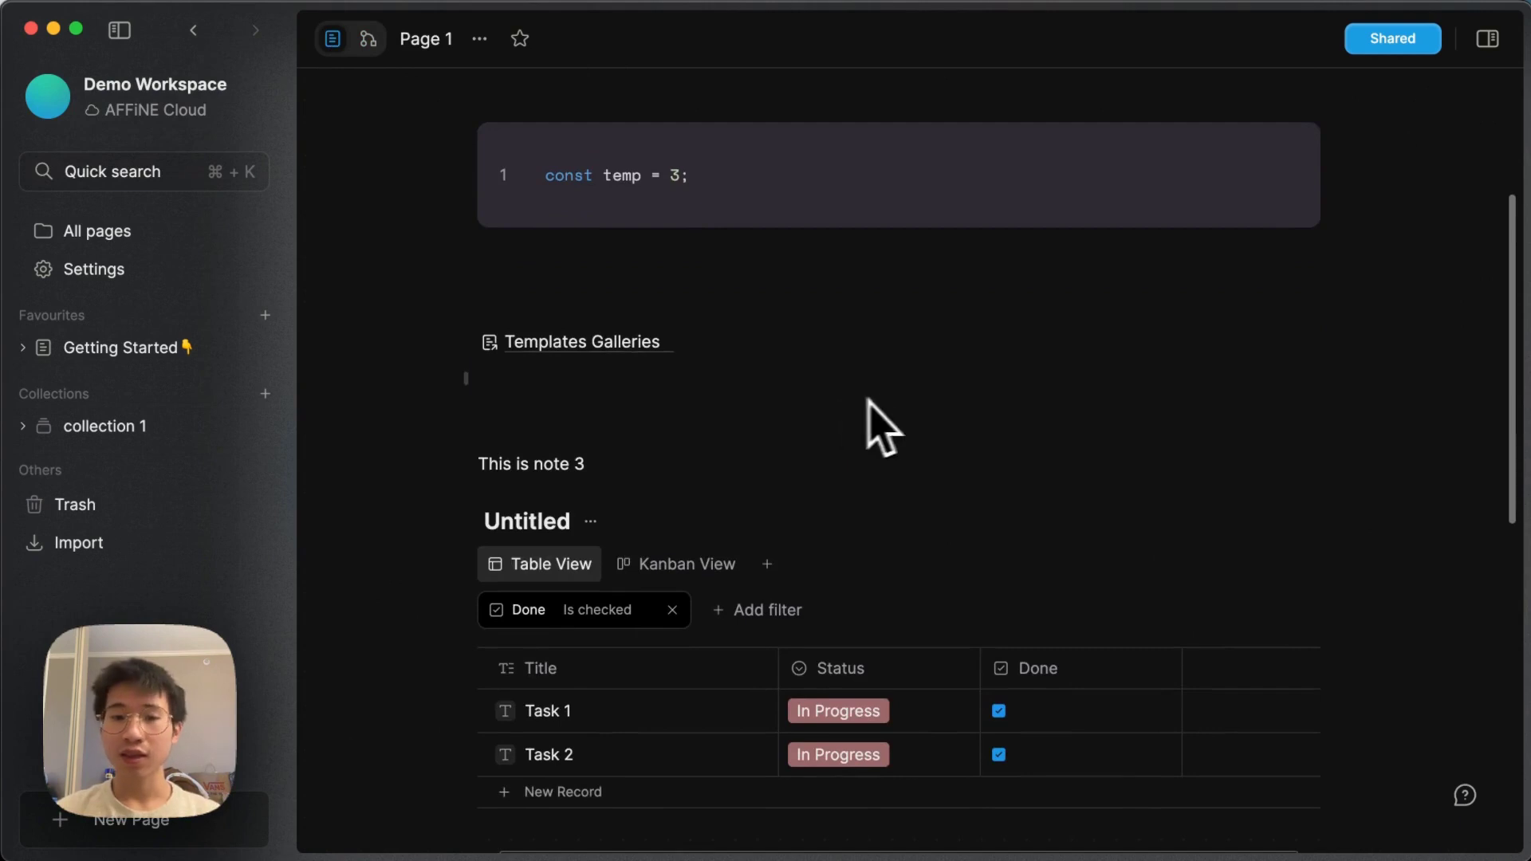
pyautogui.scroll(-10, 865, 427)
pyautogui.scroll(15, 916, 422)
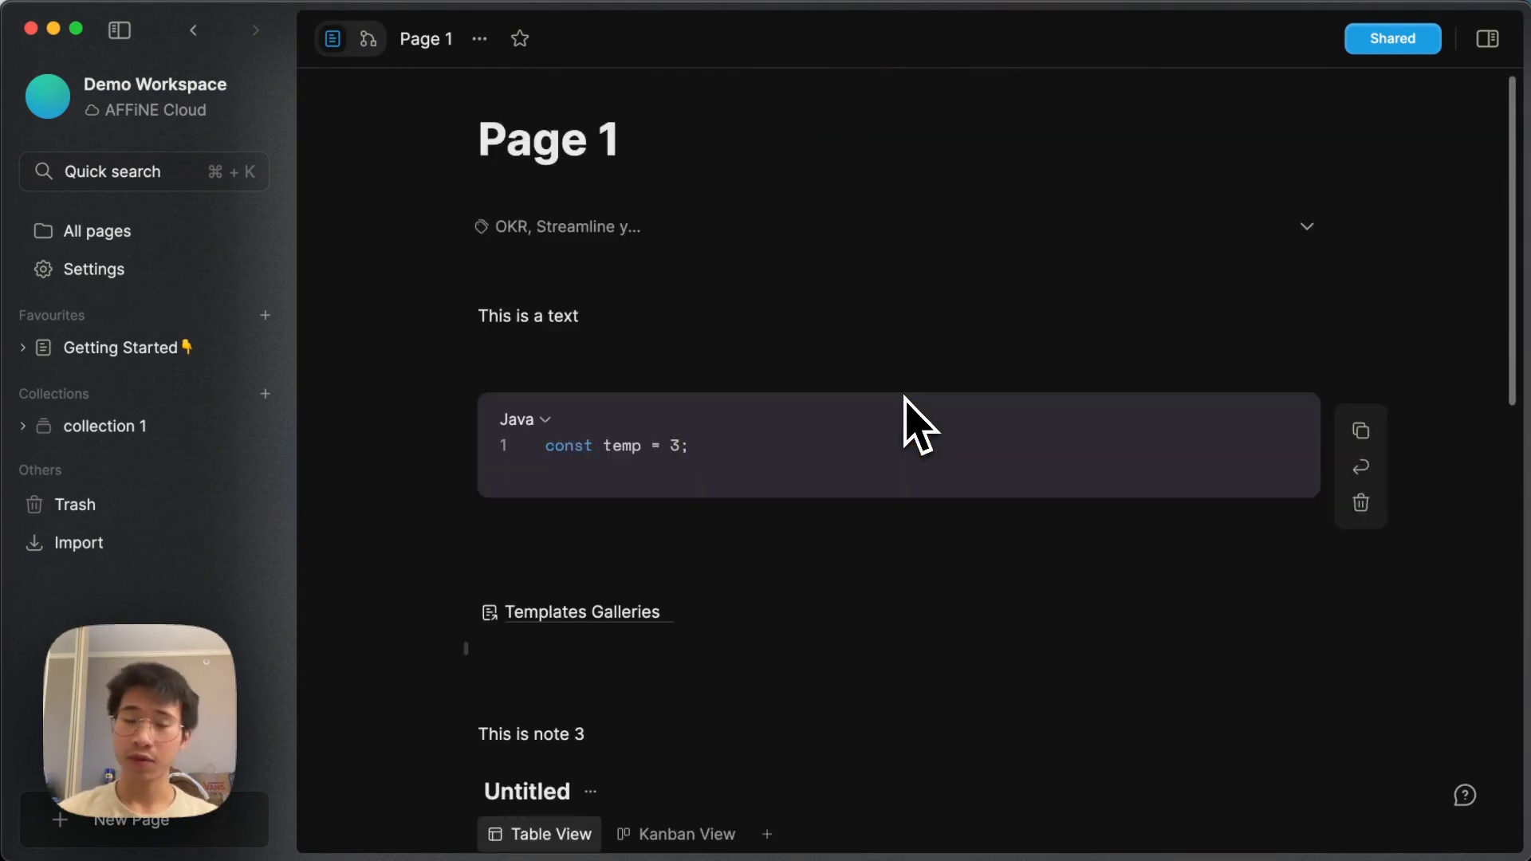
pyautogui.scroll(-3, 904, 396)
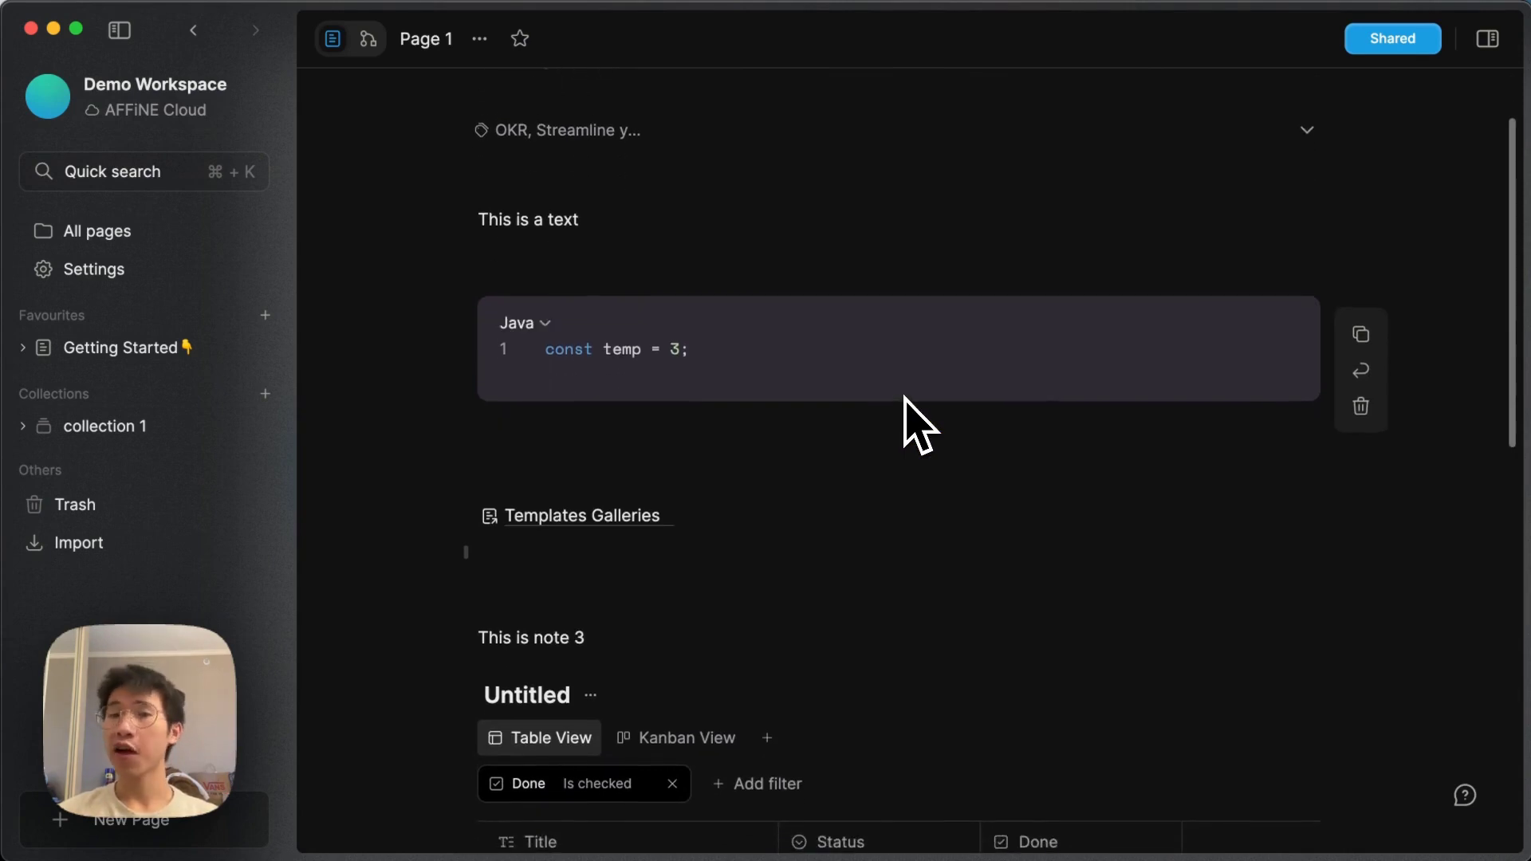
pyautogui.scroll(2, 905, 396)
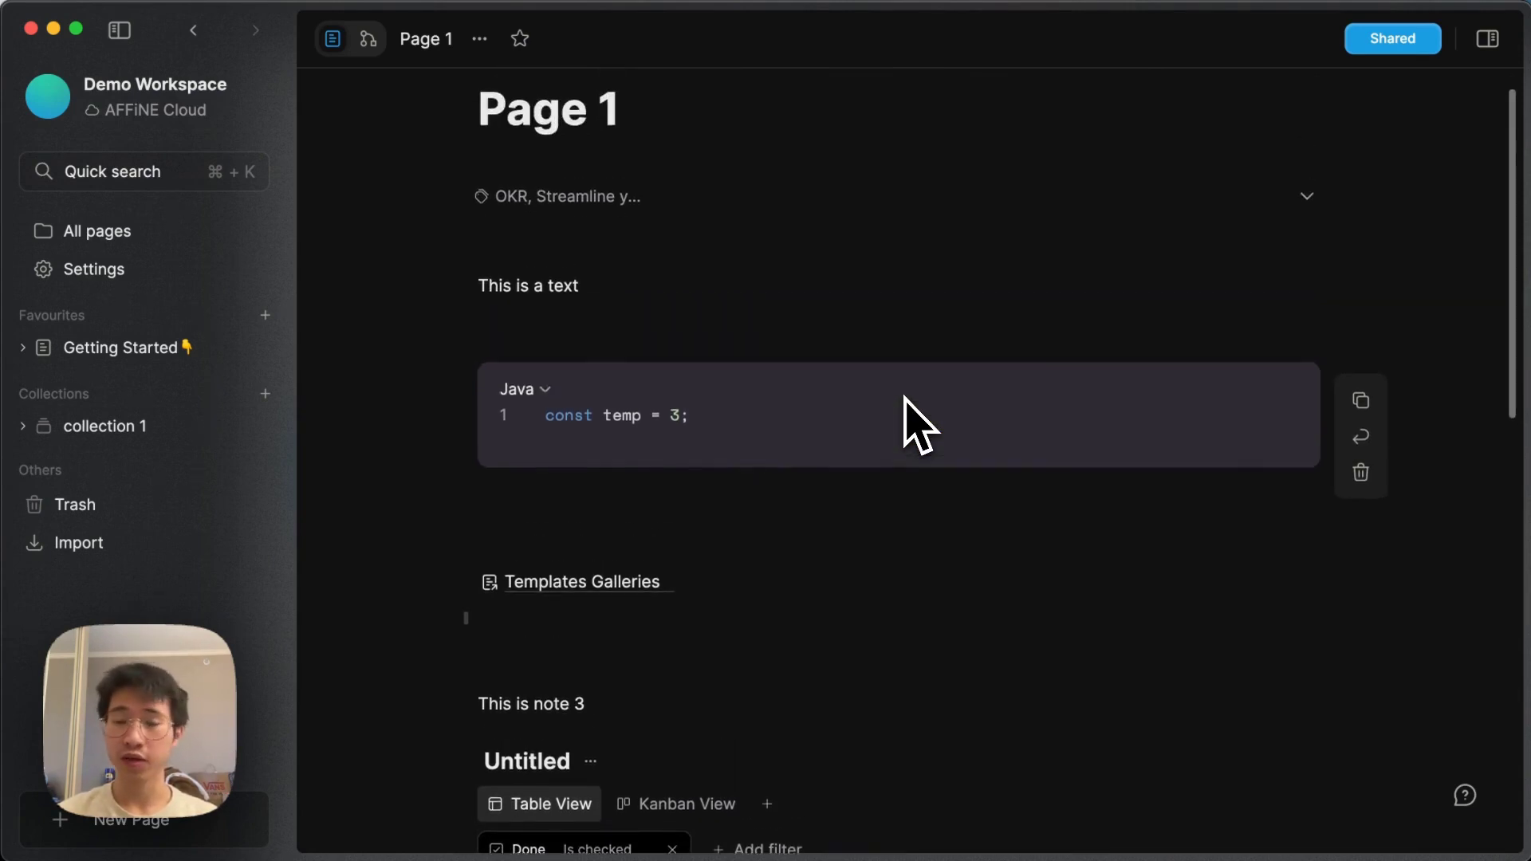
pyautogui.scroll(1, 919, 424)
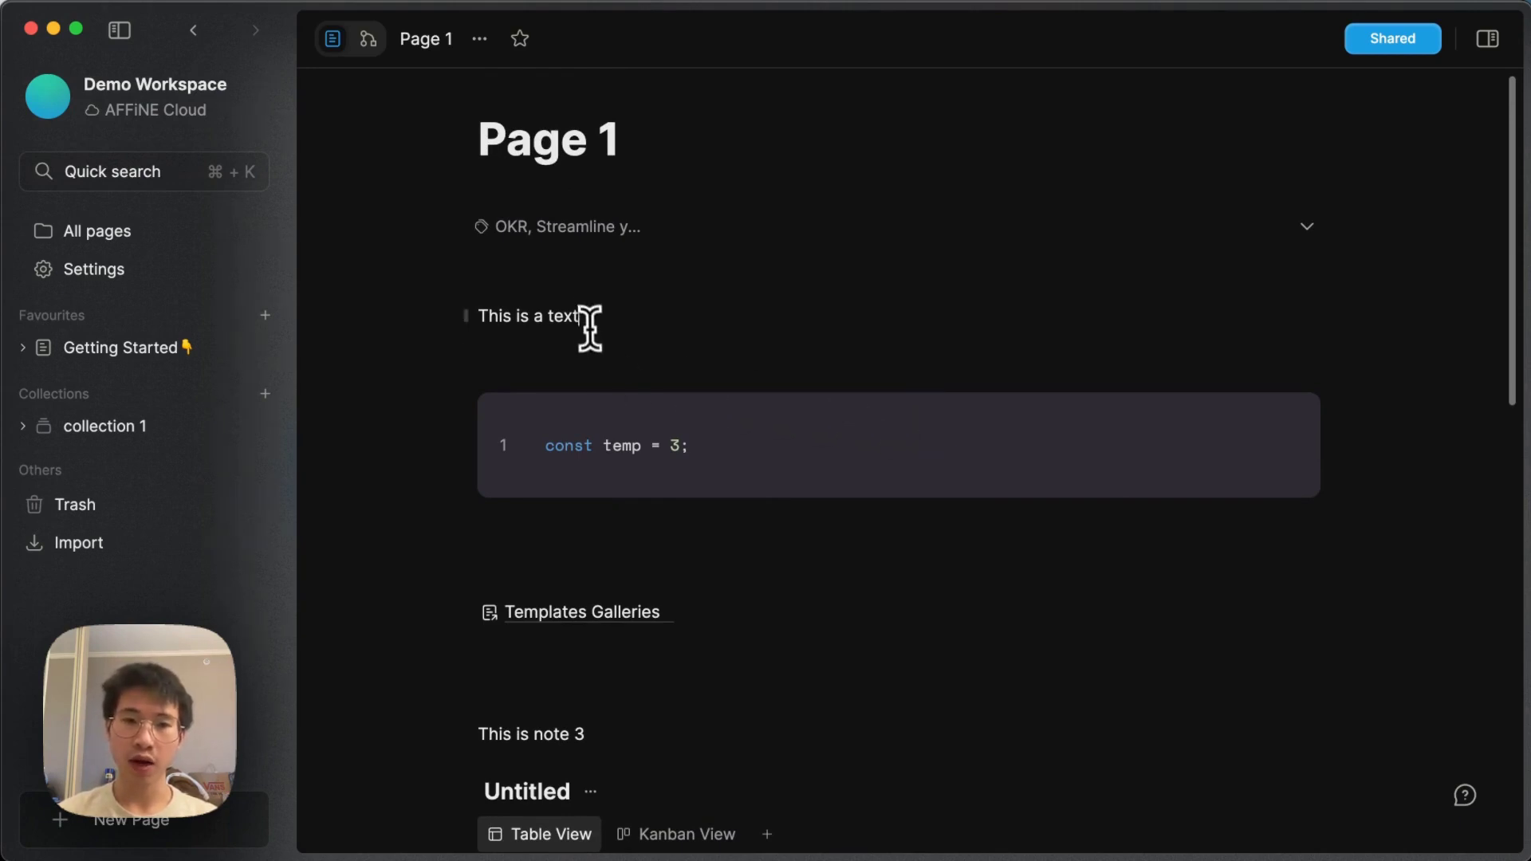
pyautogui.moveTo(584, 317); pyautogui.dragTo(496, 319)
pyautogui.click(574, 353)
pyautogui.scroll(-3, 720, 363)
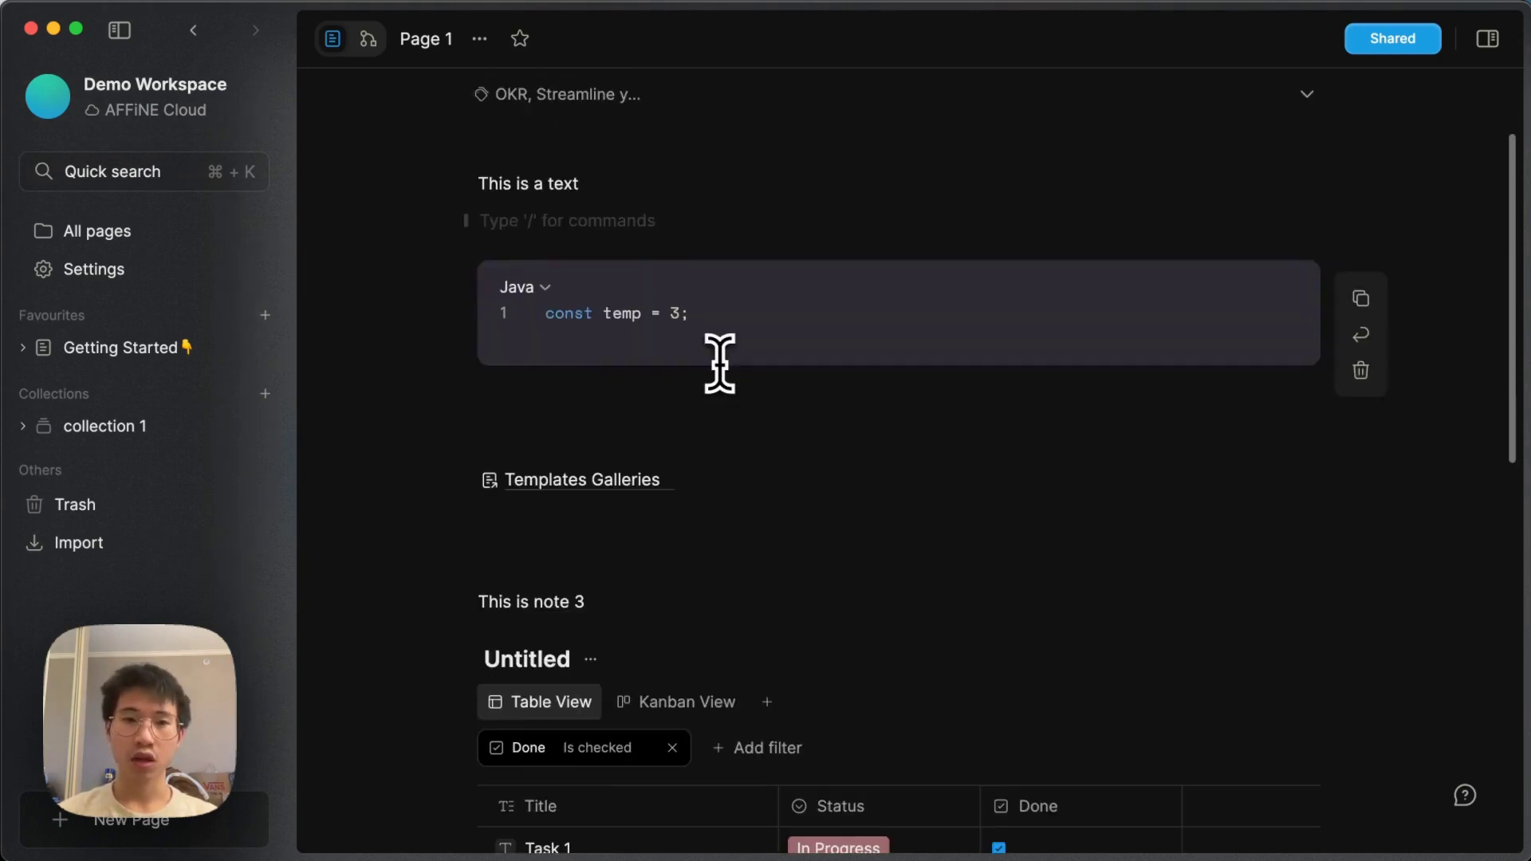
pyautogui.scroll(-2, 719, 363)
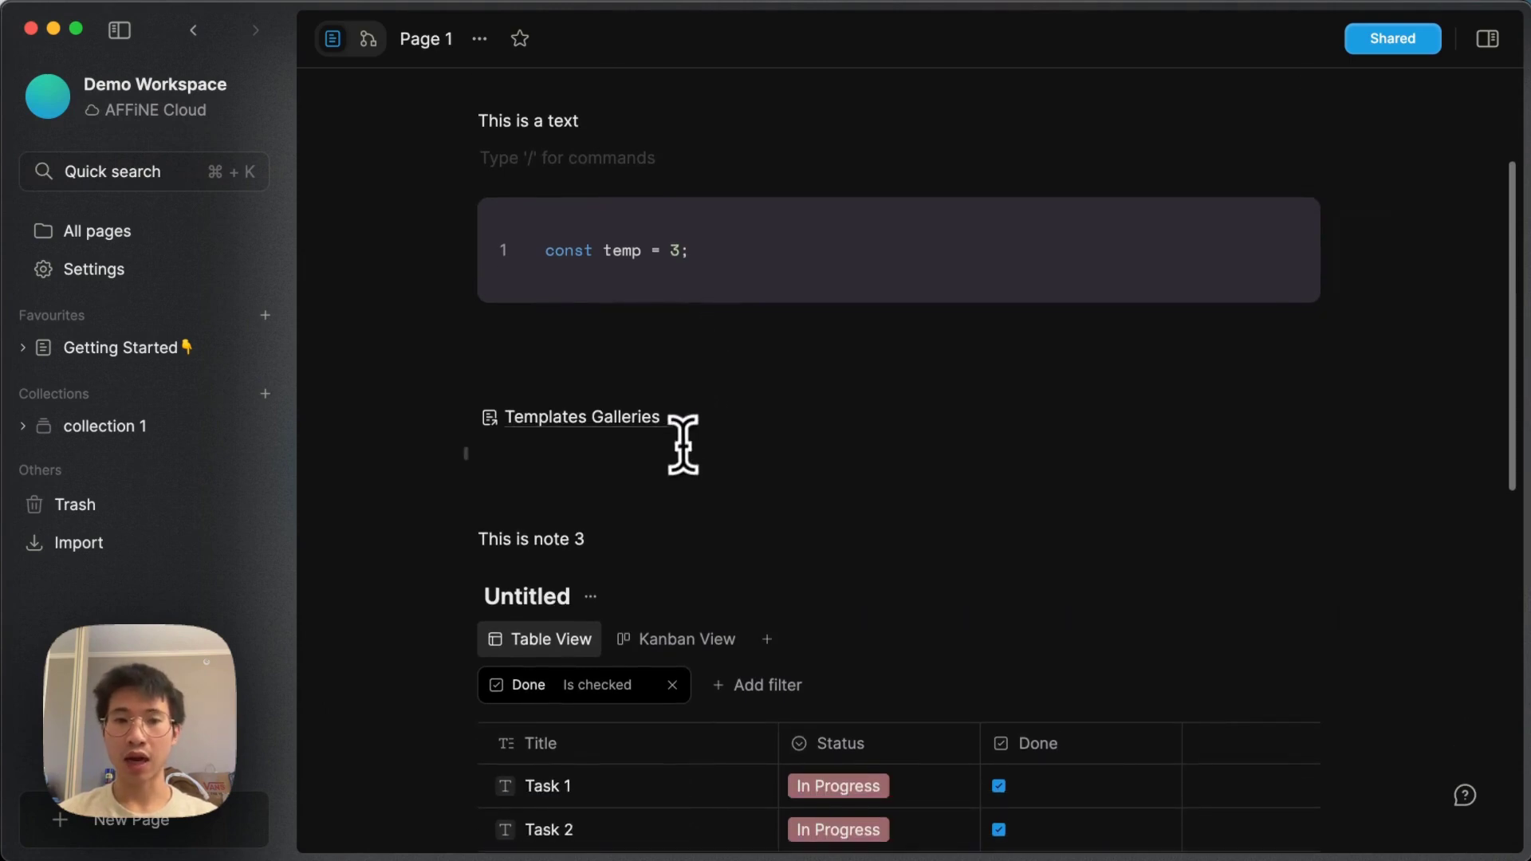
pyautogui.click(1397, 42)
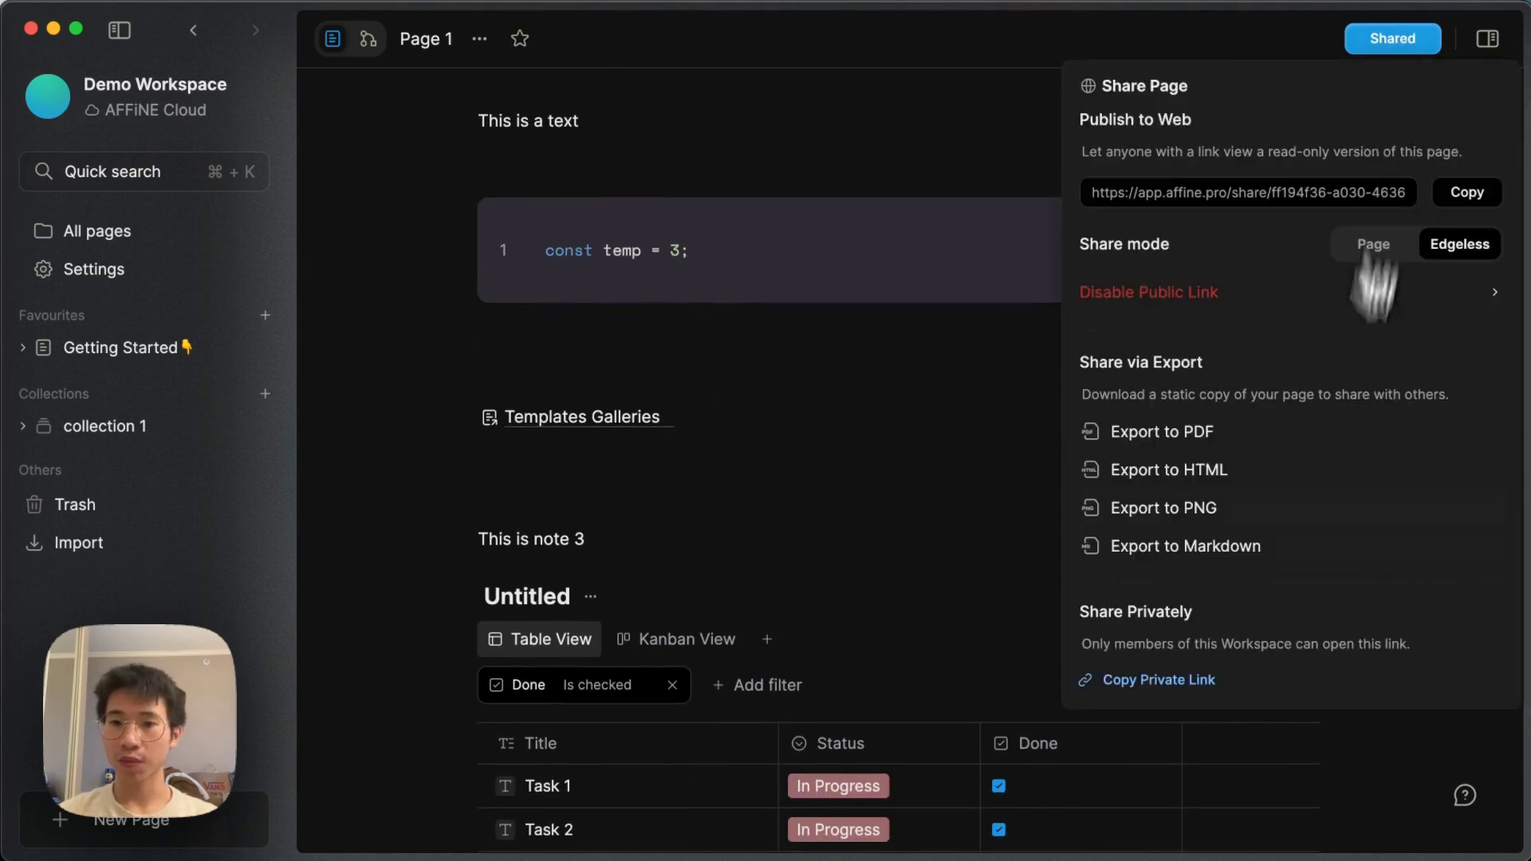
pyautogui.click(1021, 492)
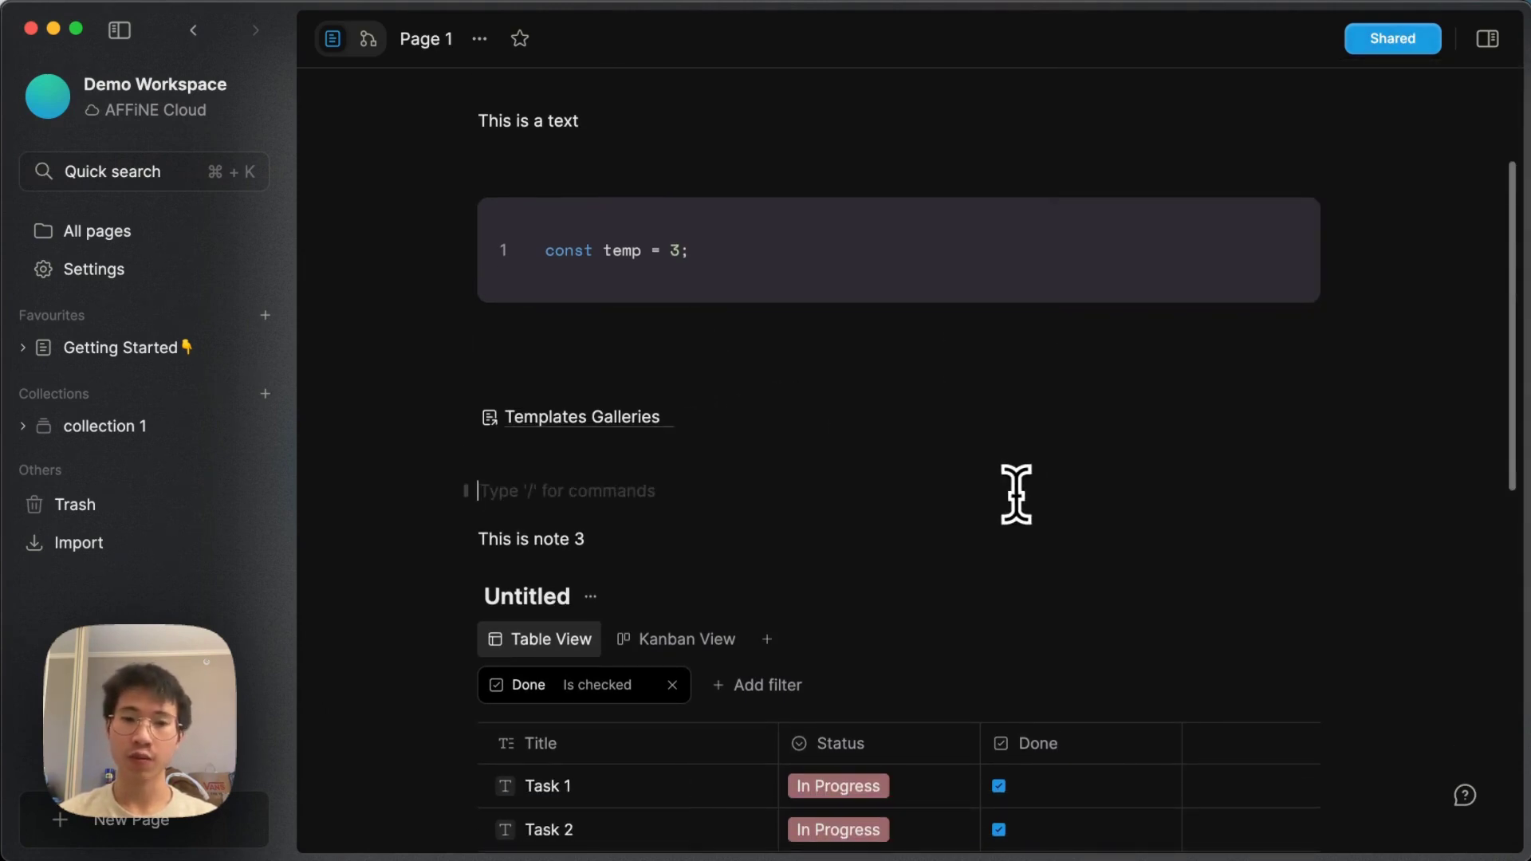
pyautogui.scroll(1, 1015, 494)
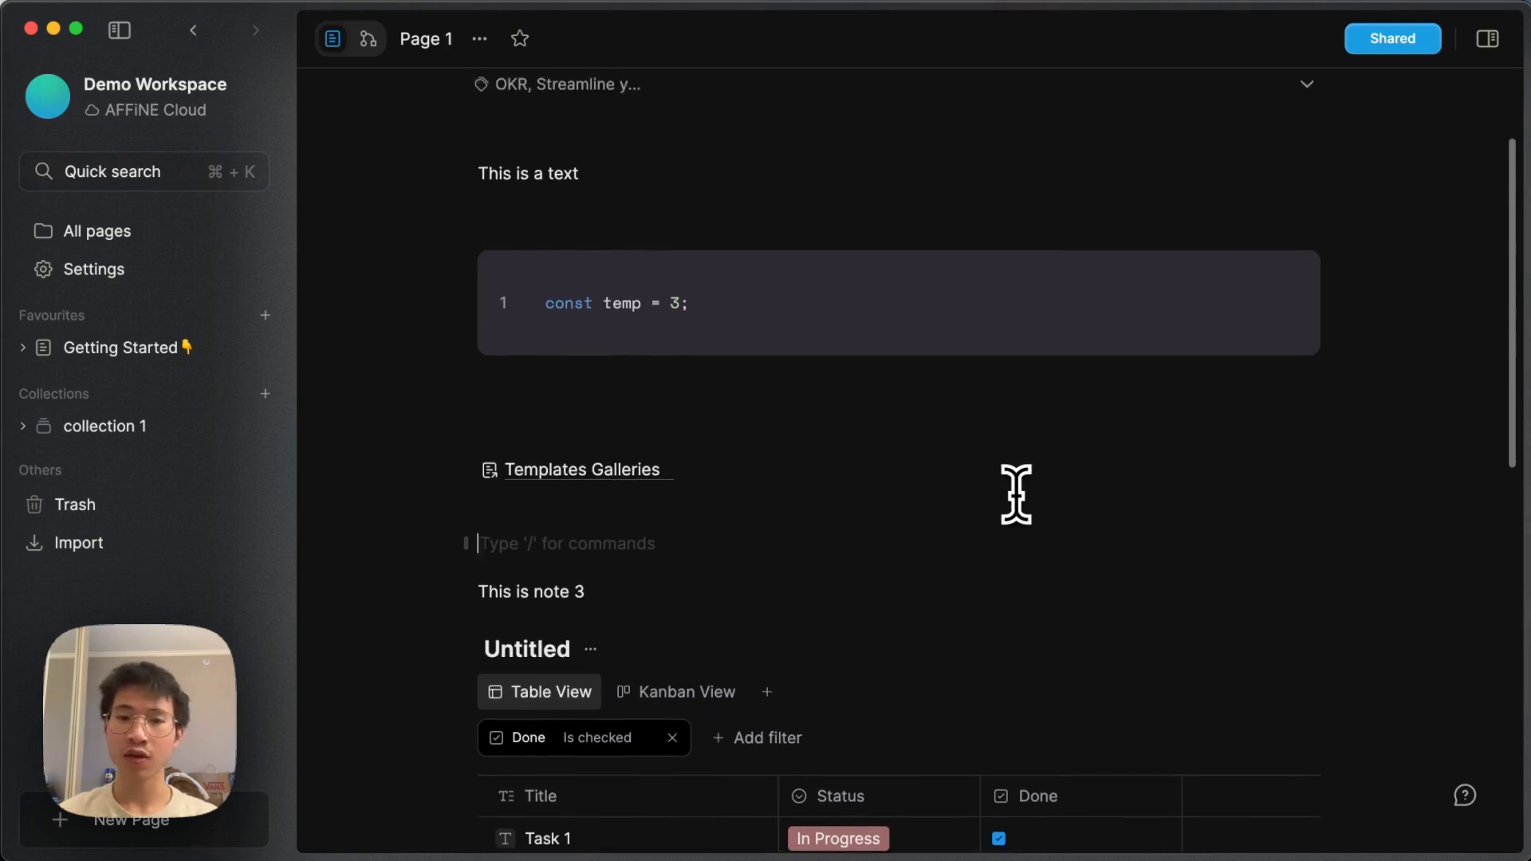
pyautogui.scroll(-2, 1016, 495)
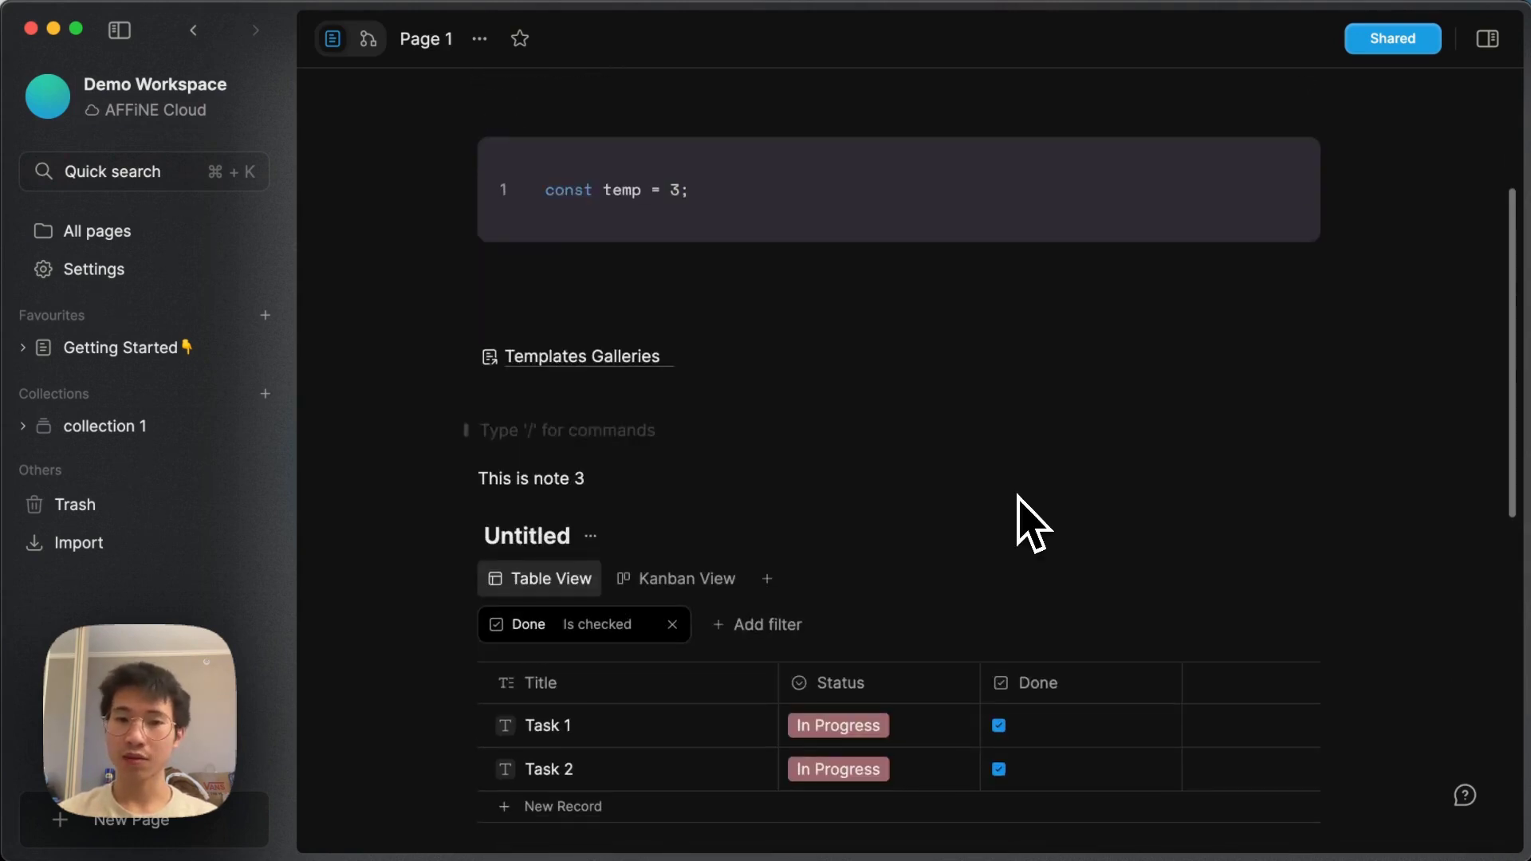
pyautogui.scroll(-1, 1017, 495)
pyautogui.scroll(1, 1017, 495)
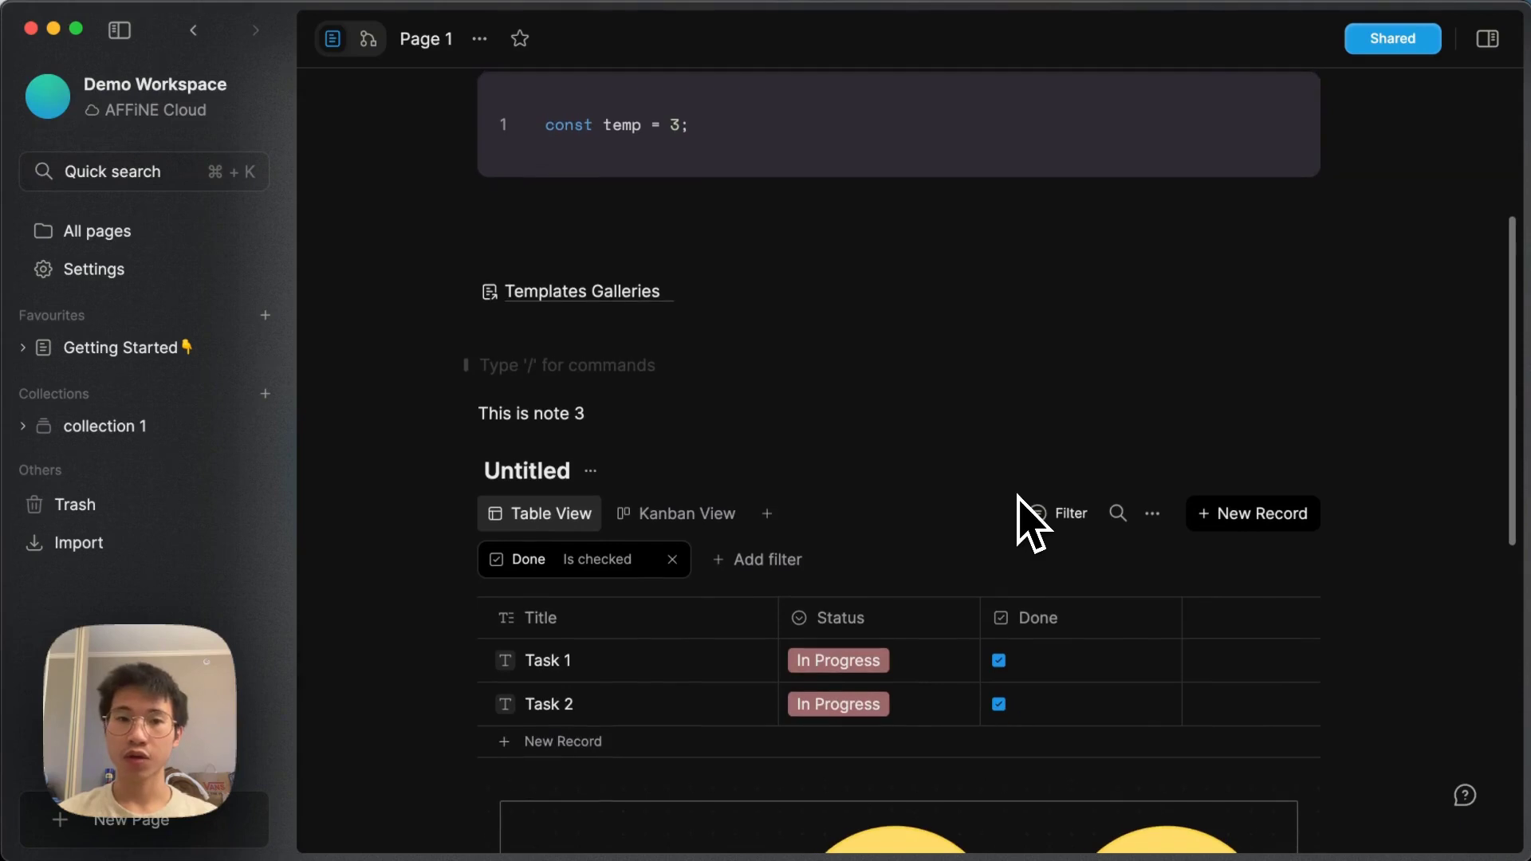
pyautogui.scroll(4, 1017, 496)
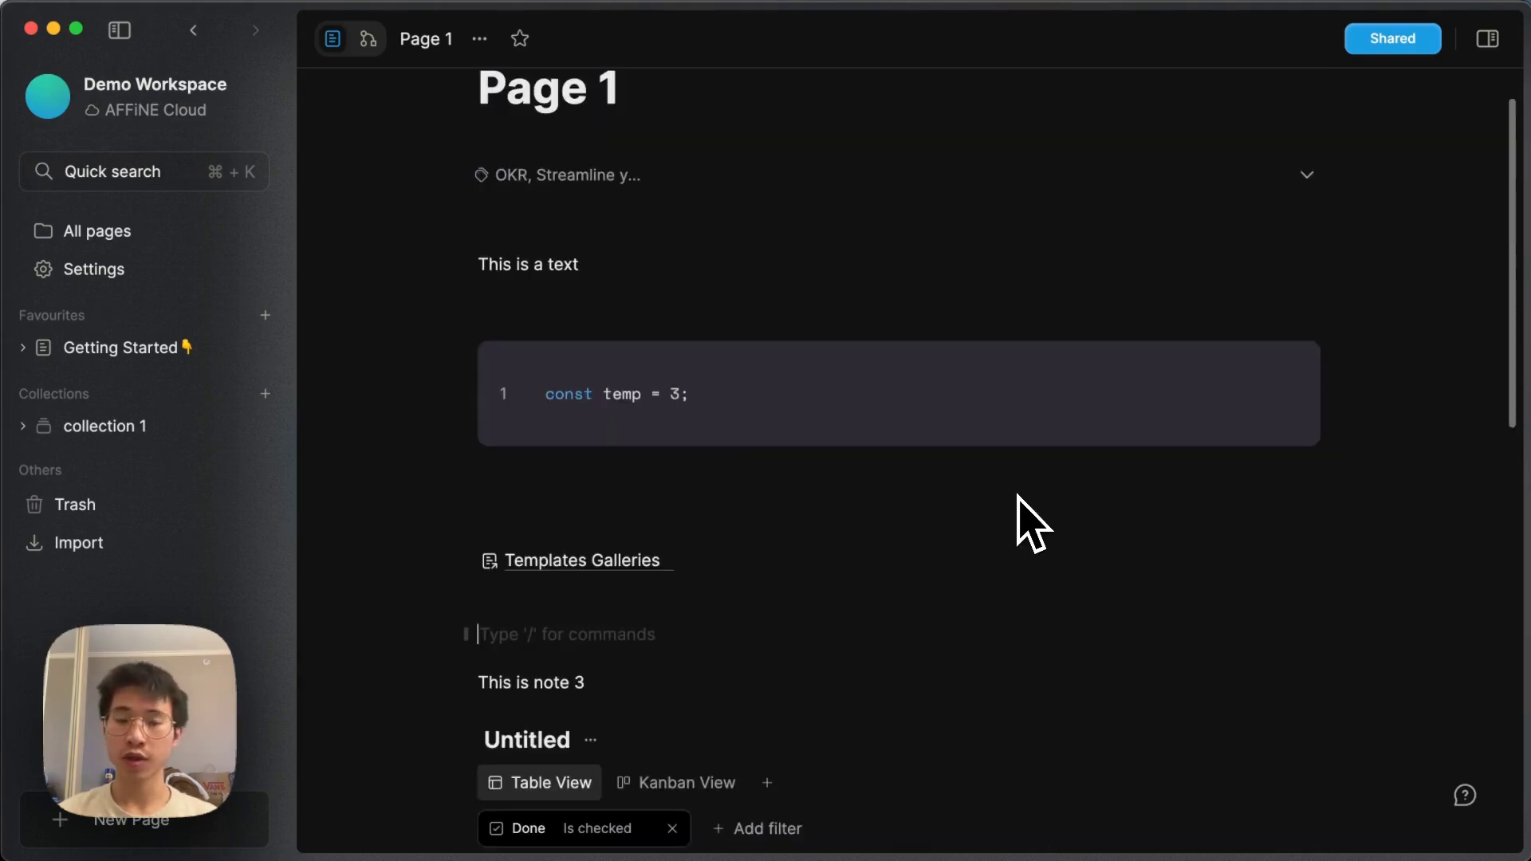
pyautogui.scroll(1, 1017, 496)
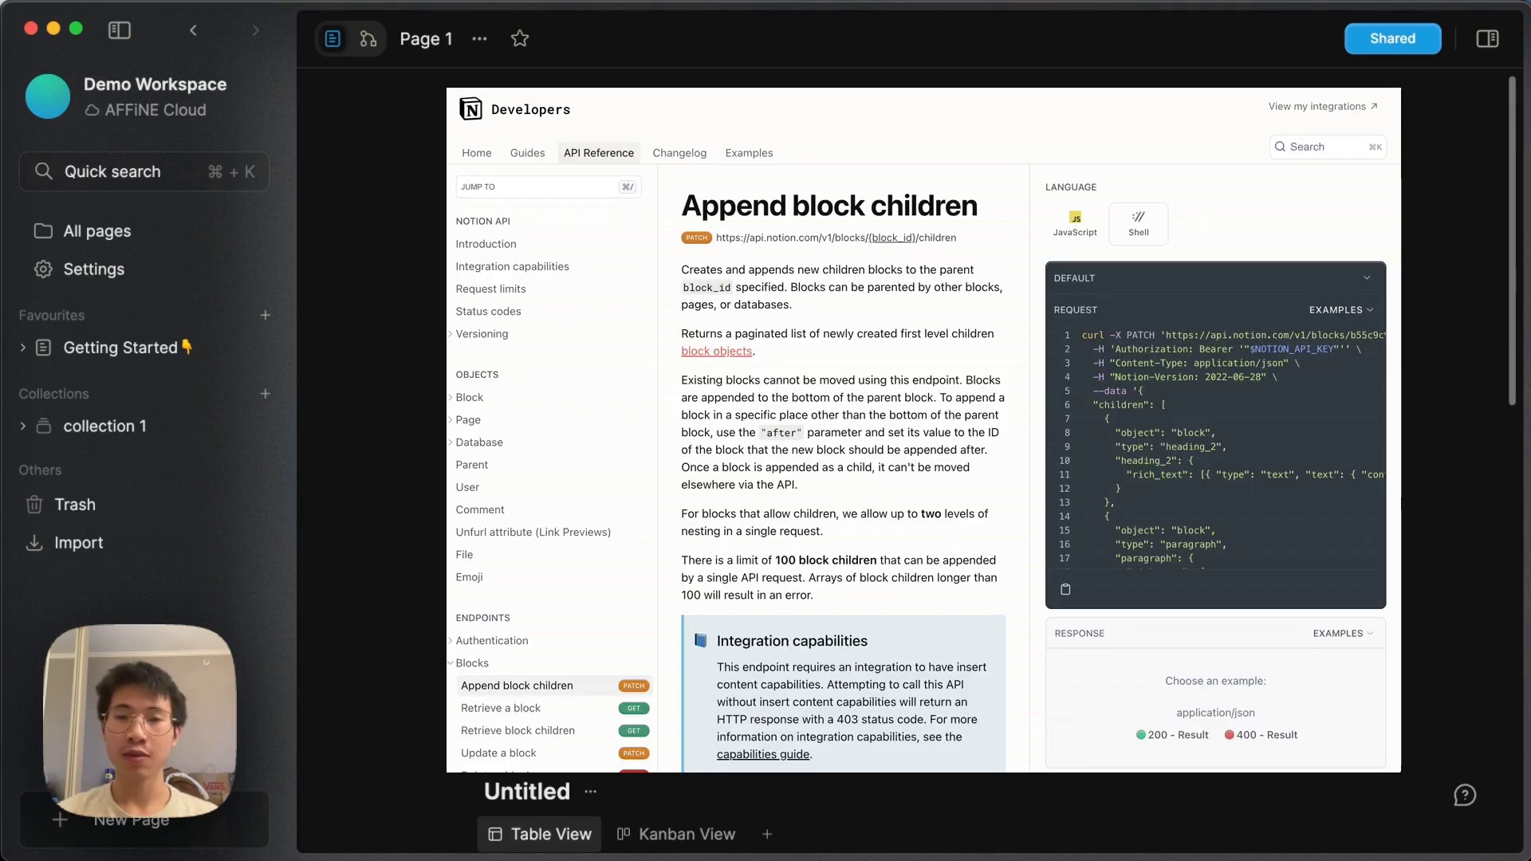
pyautogui.scroll(-2, 909, 462)
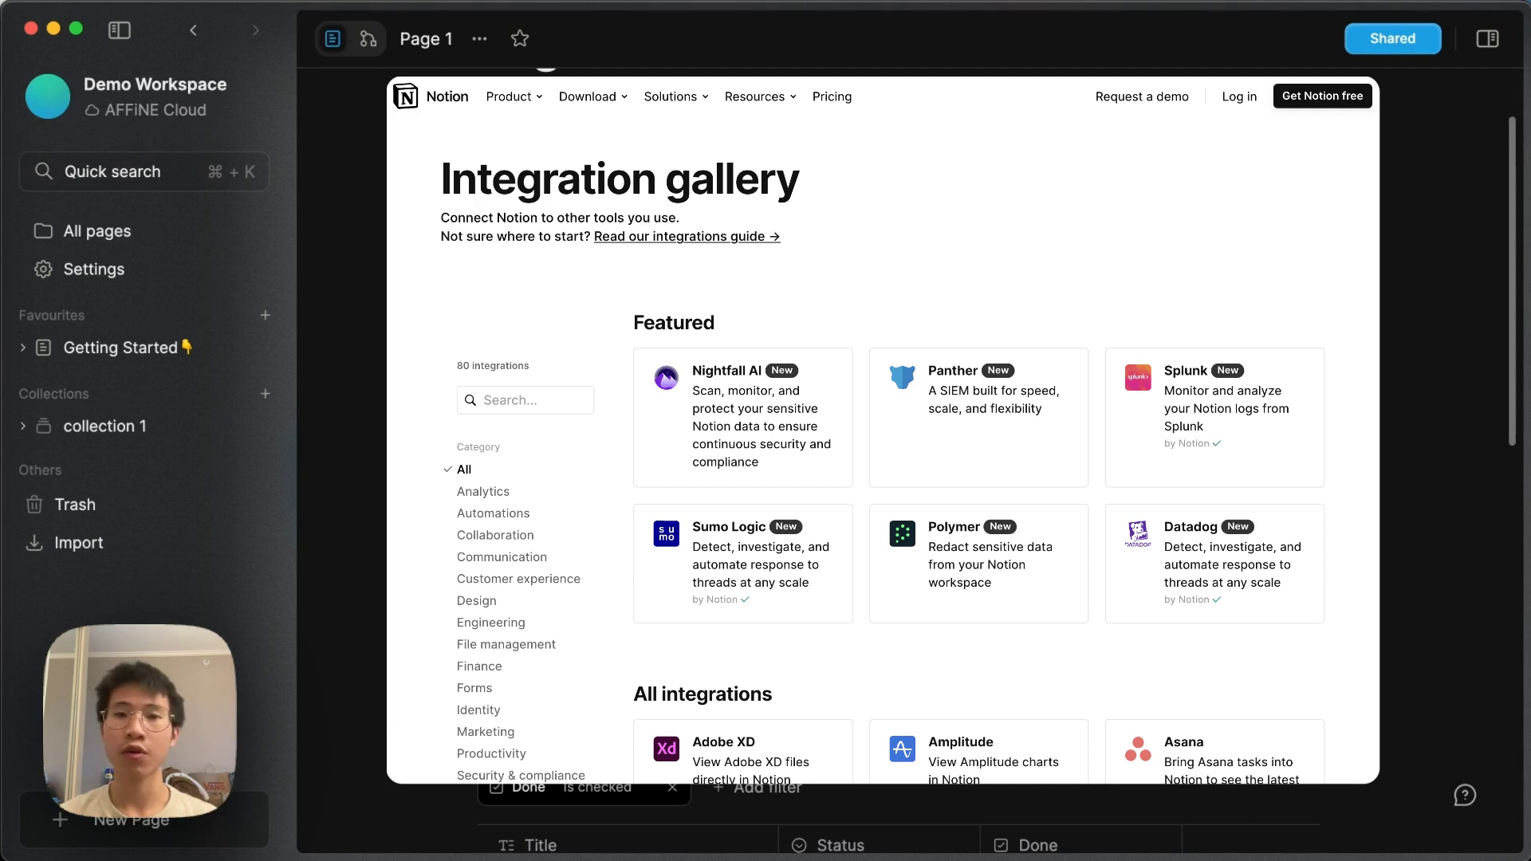
pyautogui.press('Escape')
pyautogui.scroll(-2, 1018, 496)
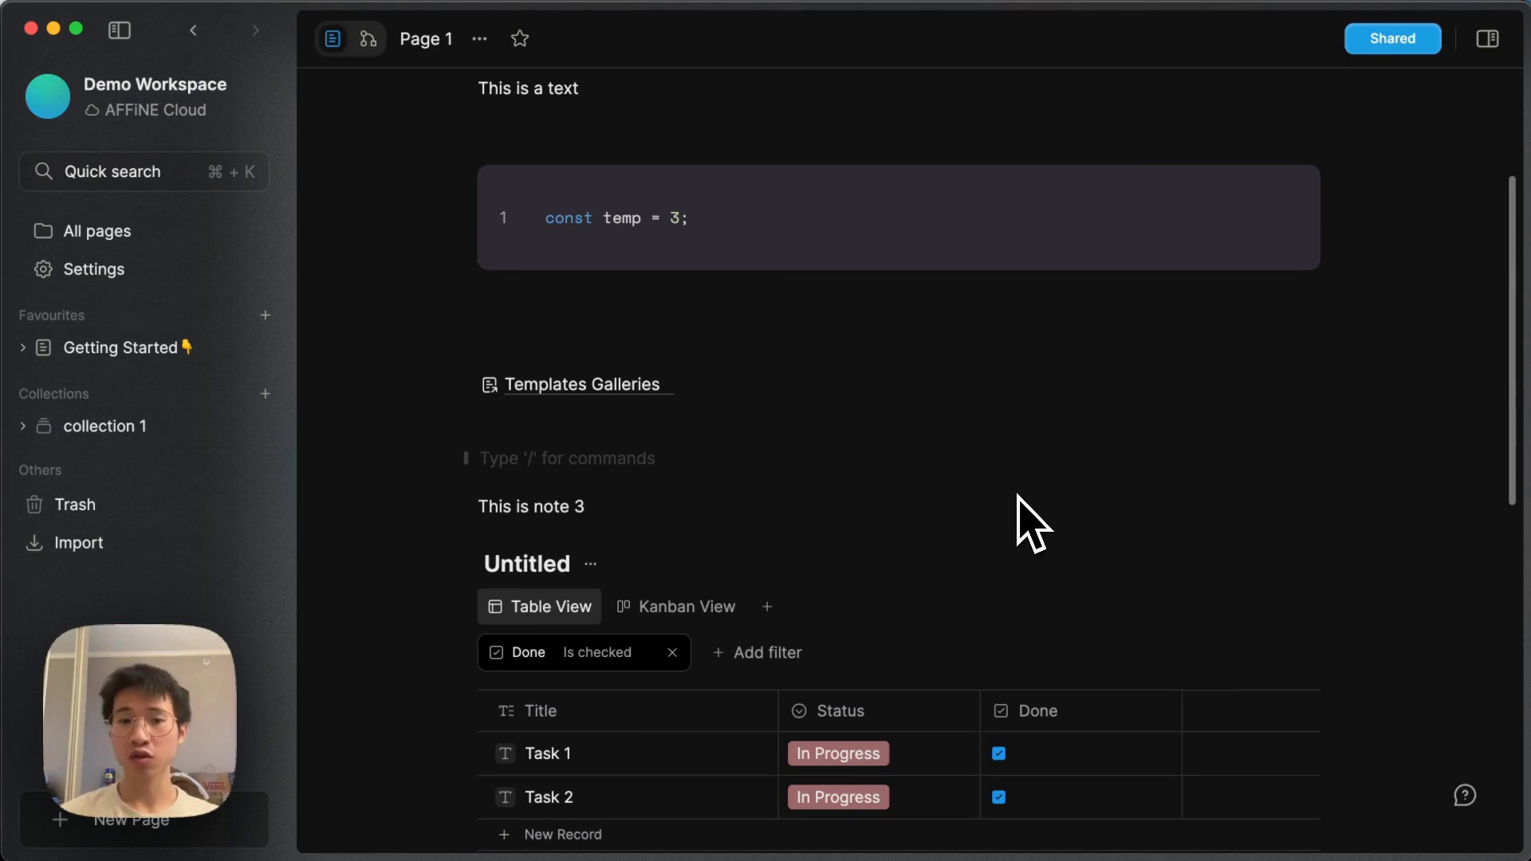
pyautogui.scroll(-7, 1024, 522)
pyautogui.scroll(-1, 809, 738)
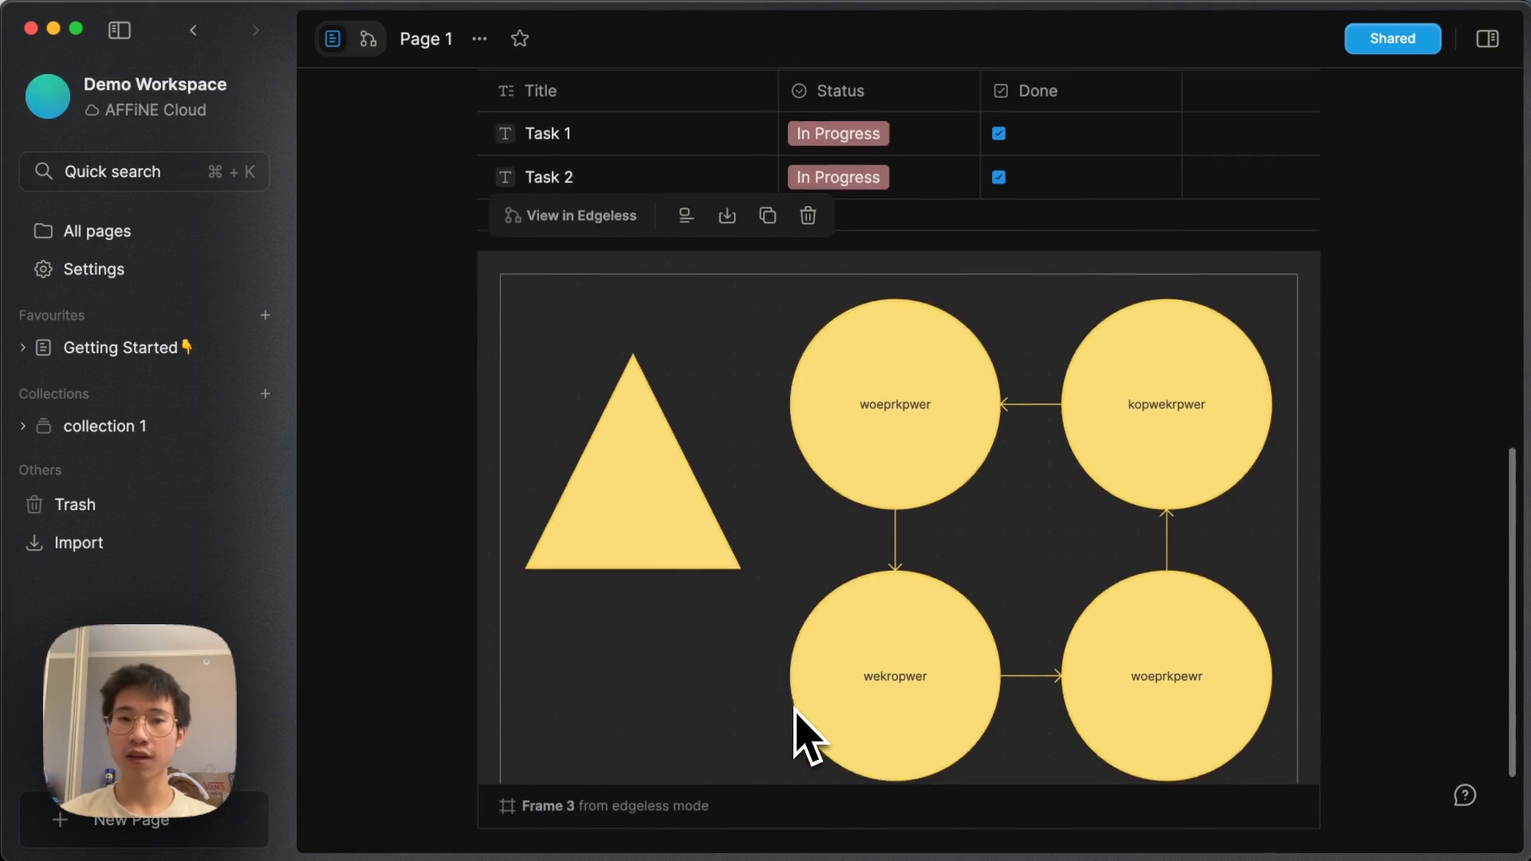
pyautogui.scroll(4, 809, 738)
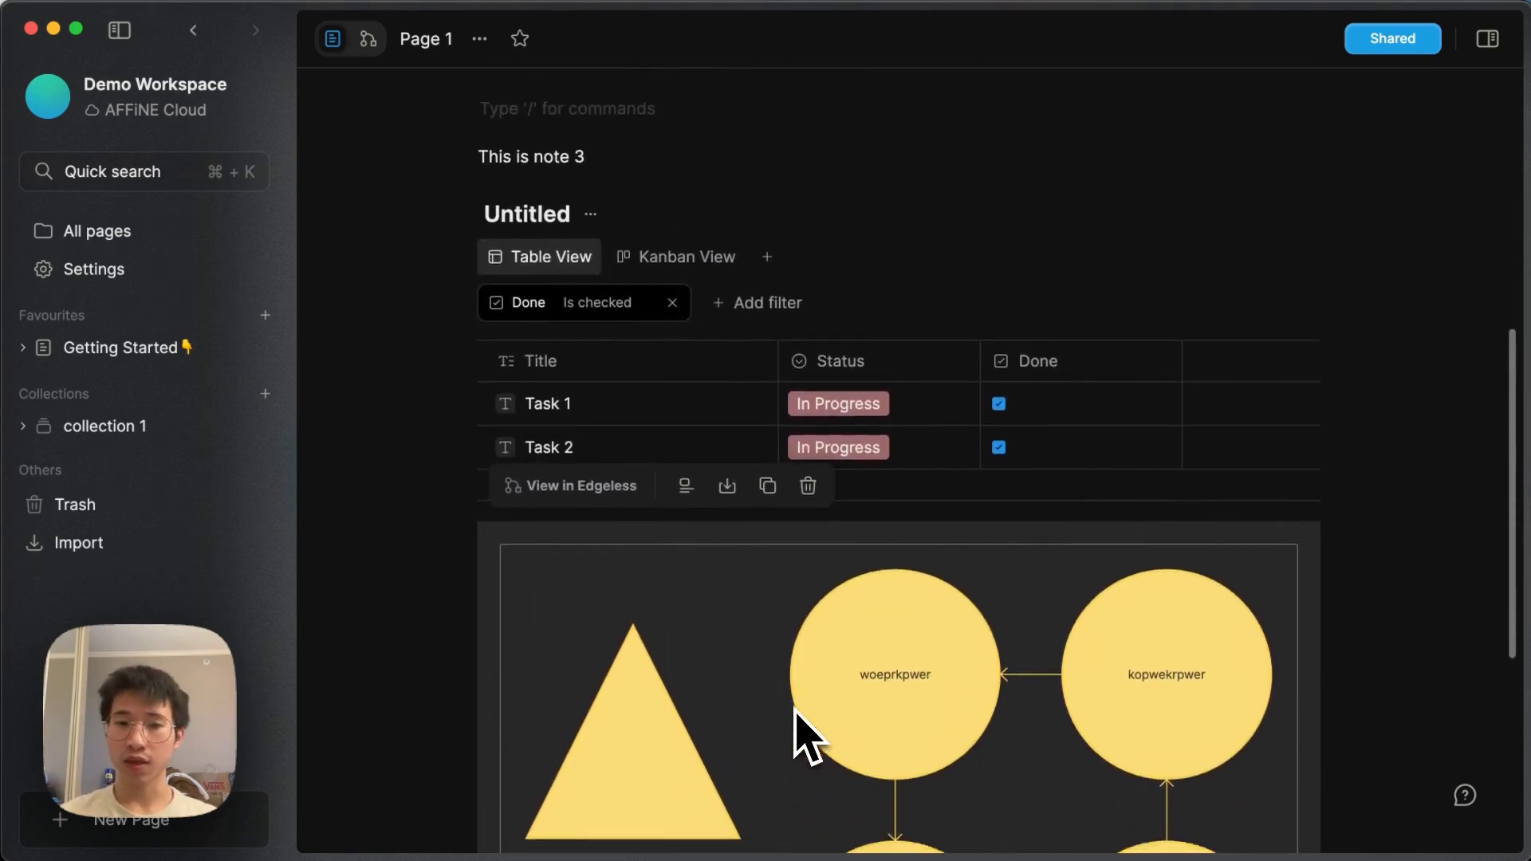
pyautogui.scroll(-2, 797, 721)
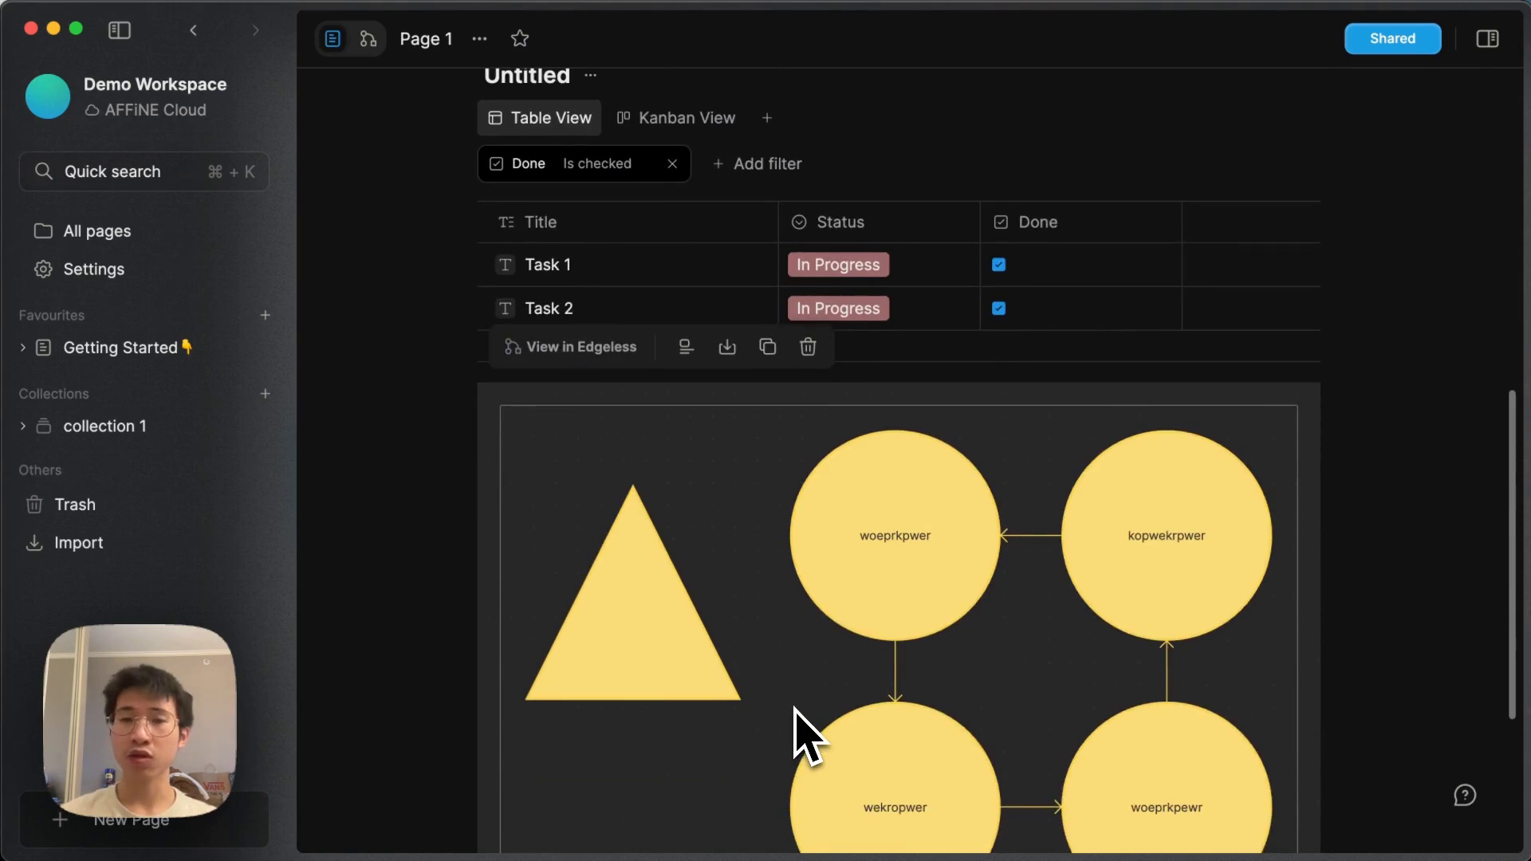
pyautogui.scroll(-1, 810, 737)
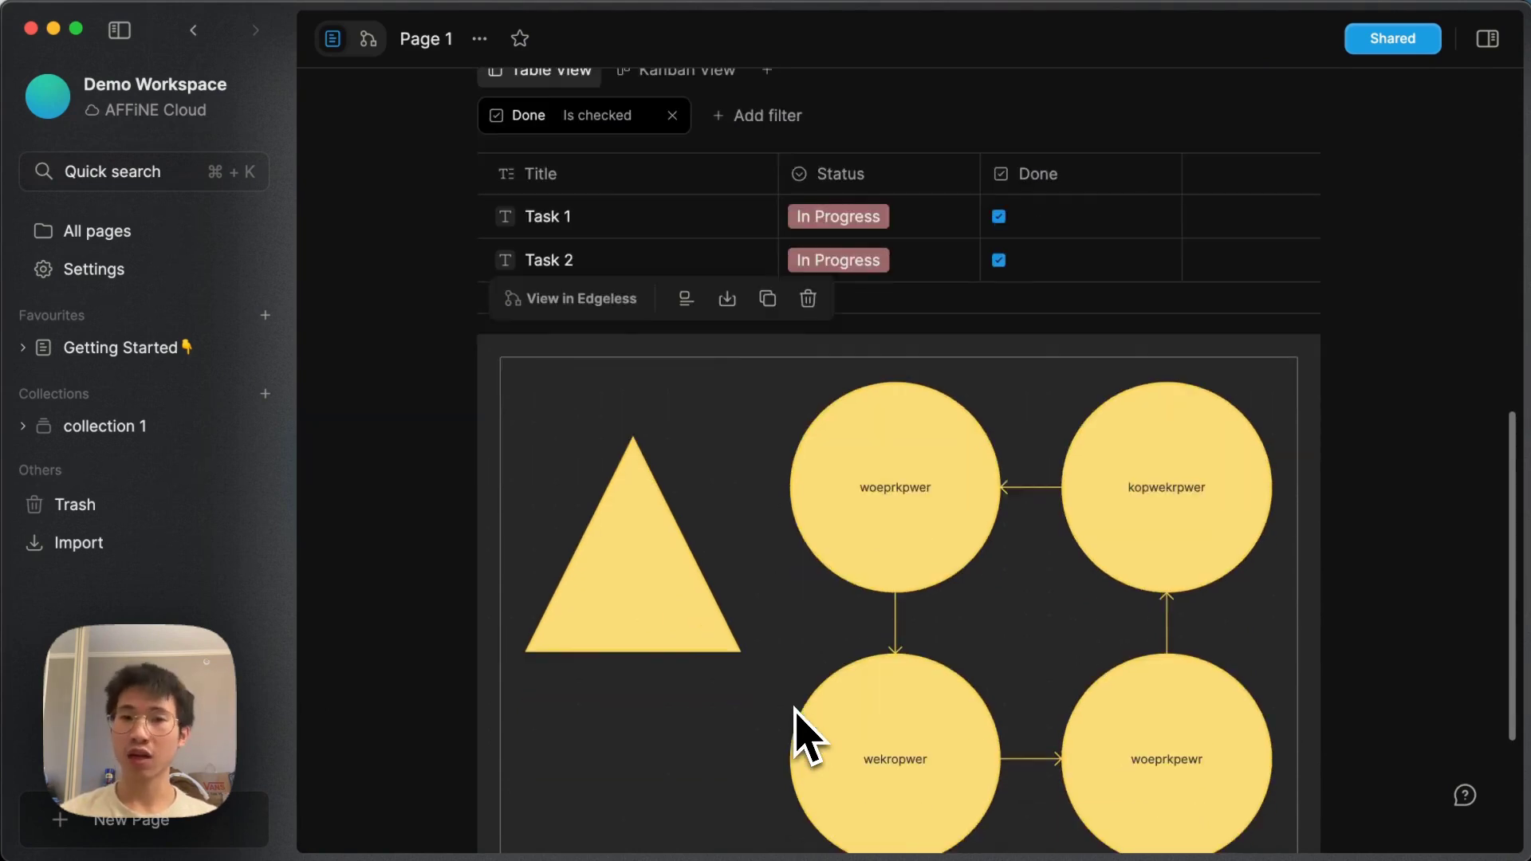
pyautogui.scroll(-1, 808, 738)
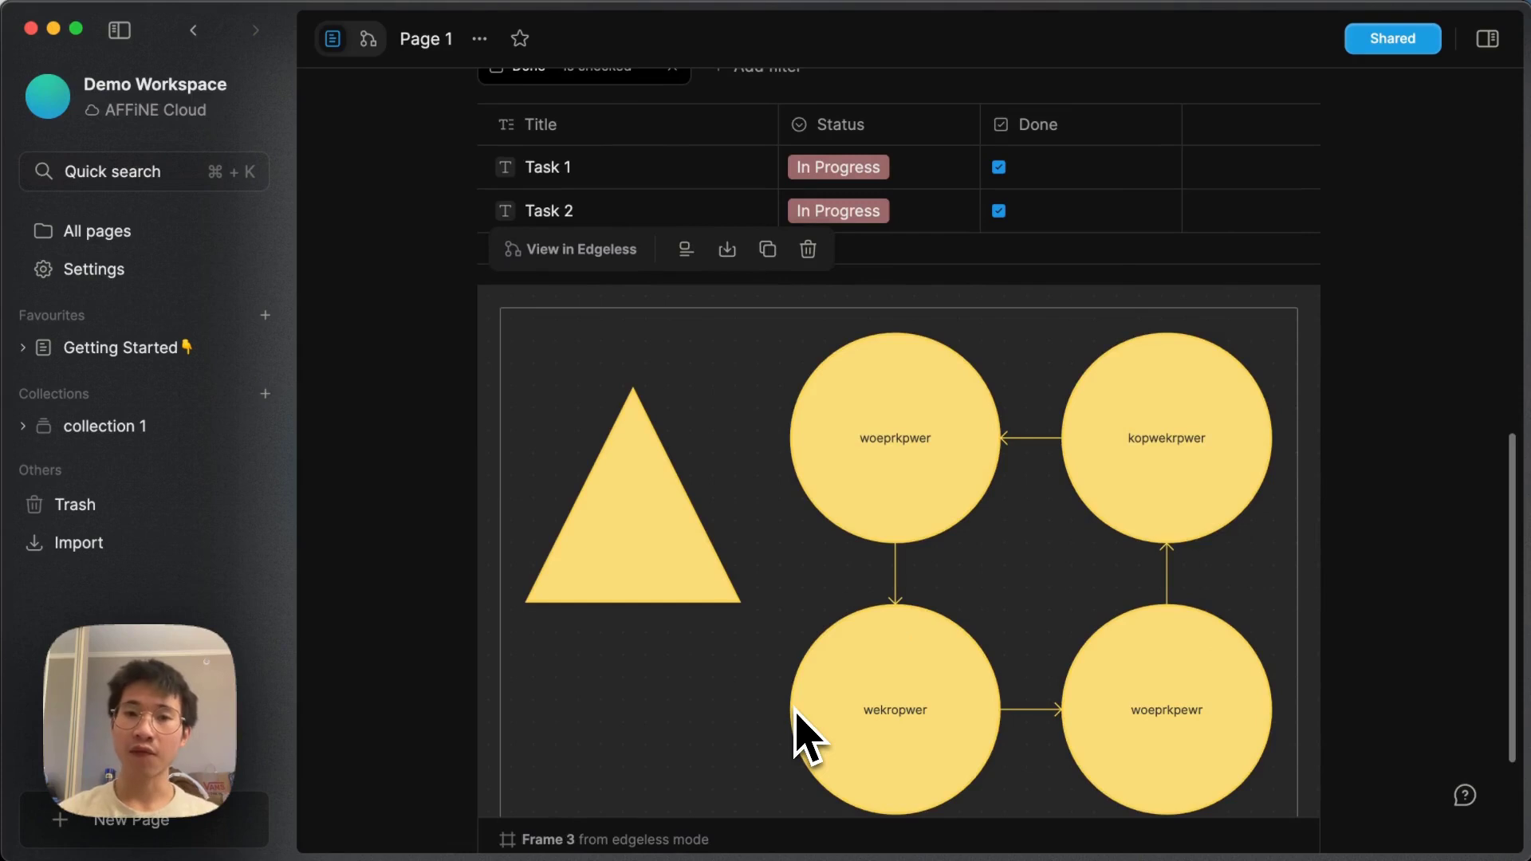
pyautogui.scroll(6, 797, 722)
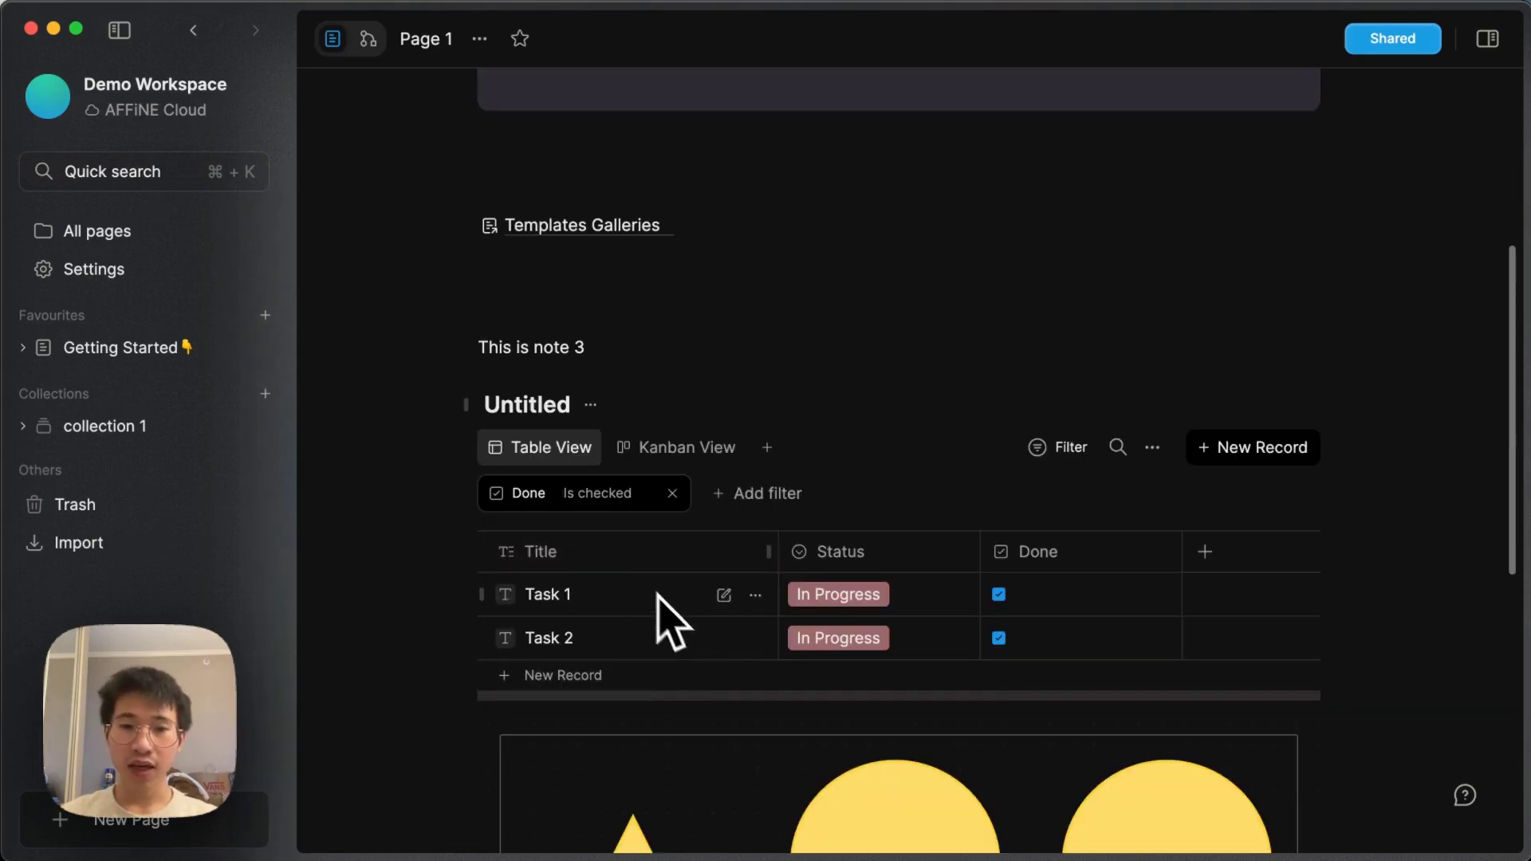
pyautogui.moveTo(587, 345); pyautogui.dragTo(482, 294)
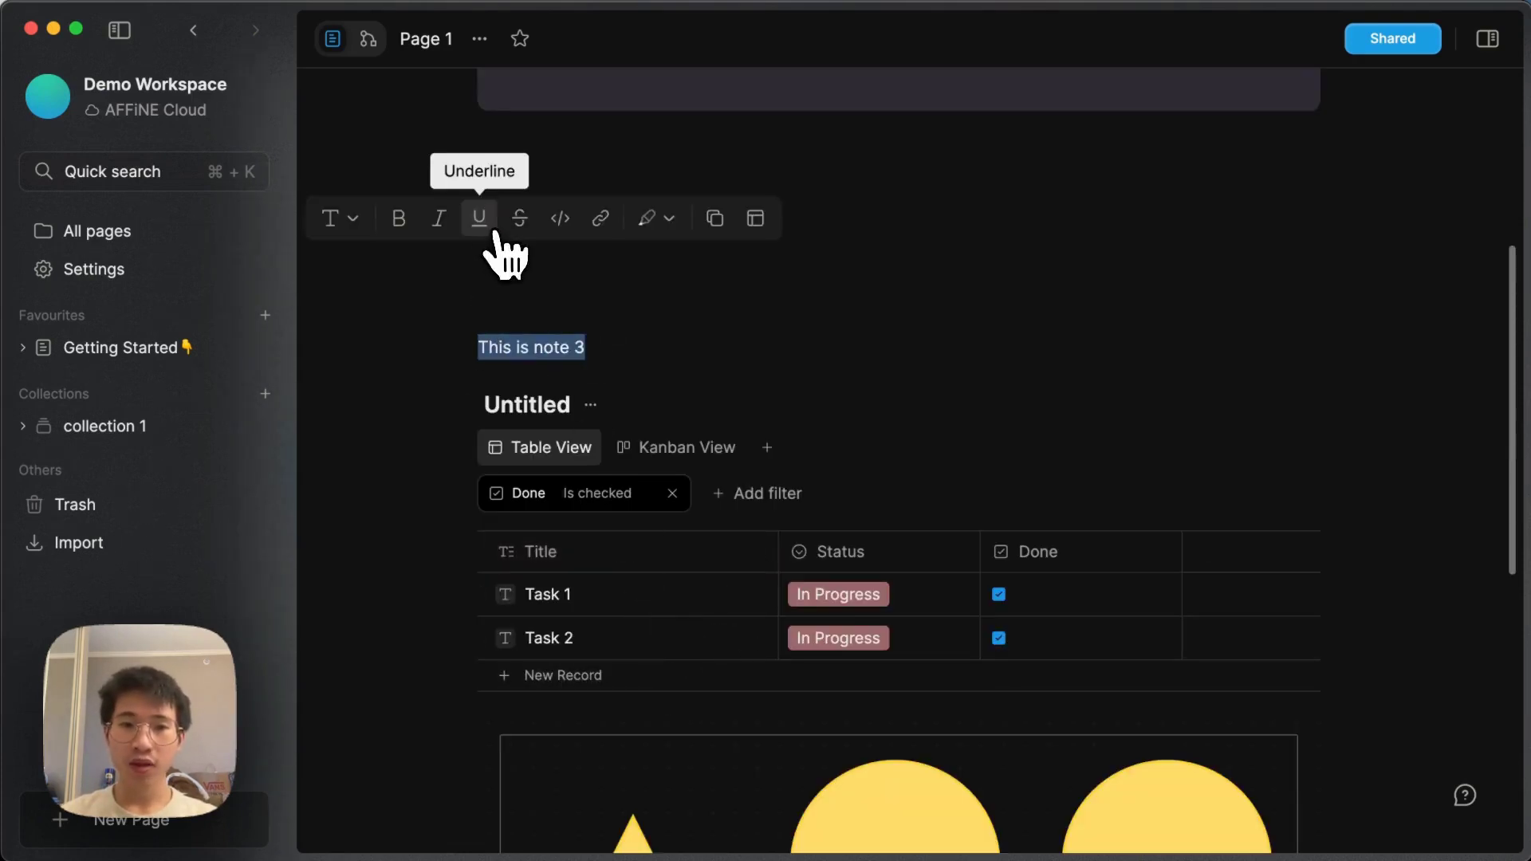
pyautogui.click(698, 332)
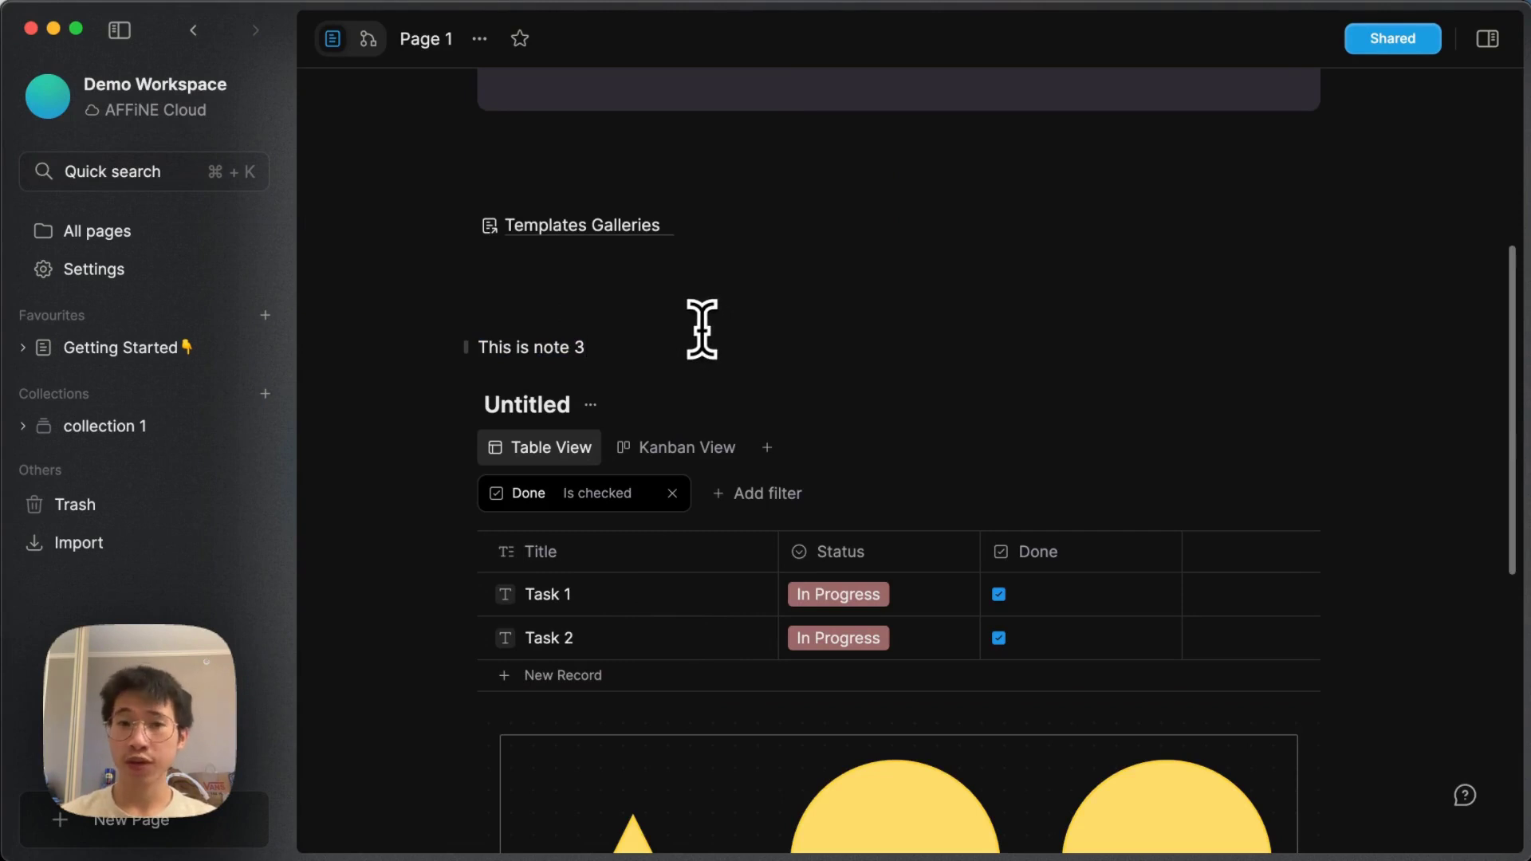
pyautogui.scroll(-1, 702, 329)
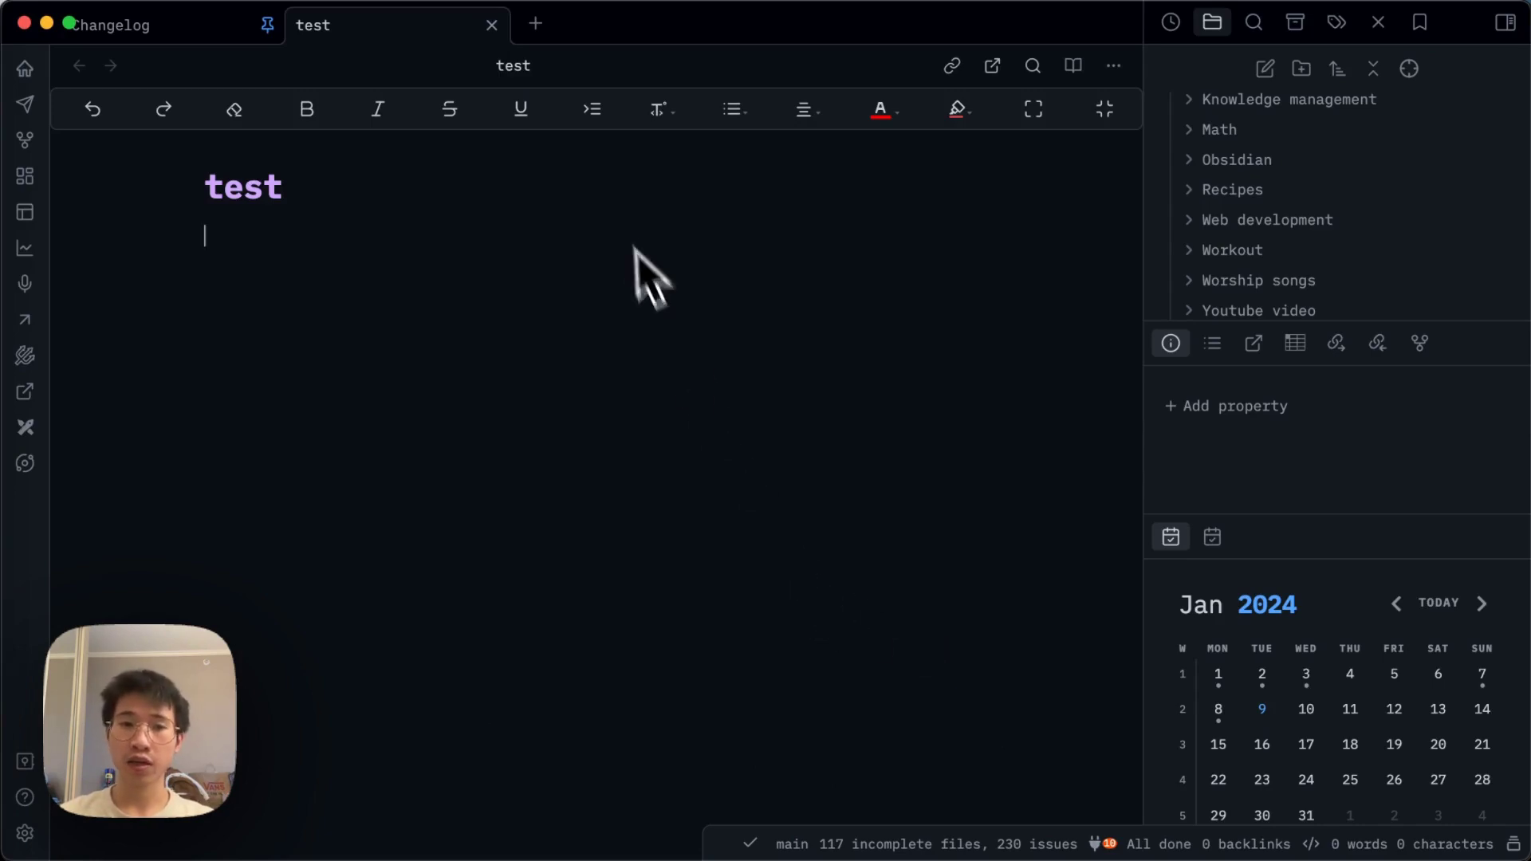
# - Create a new Obsidian canvas and paste a second sdfsdf card onto it
pyautogui.press('super+p')
pyautogui.write('canva')
pyautogui.press('Return')
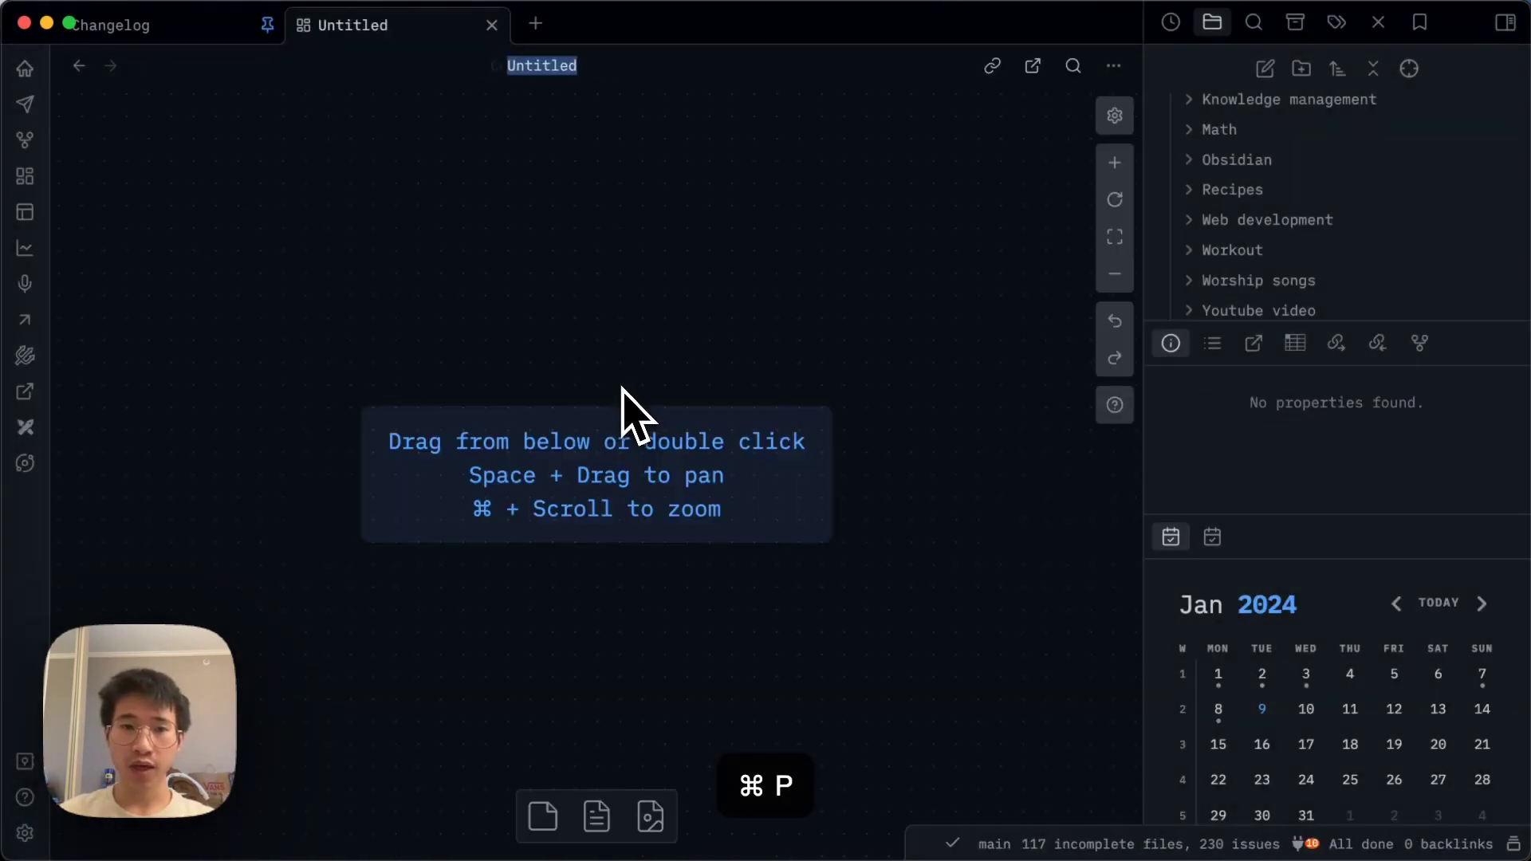
pyautogui.press('super+v')
pyautogui.press('super+v')
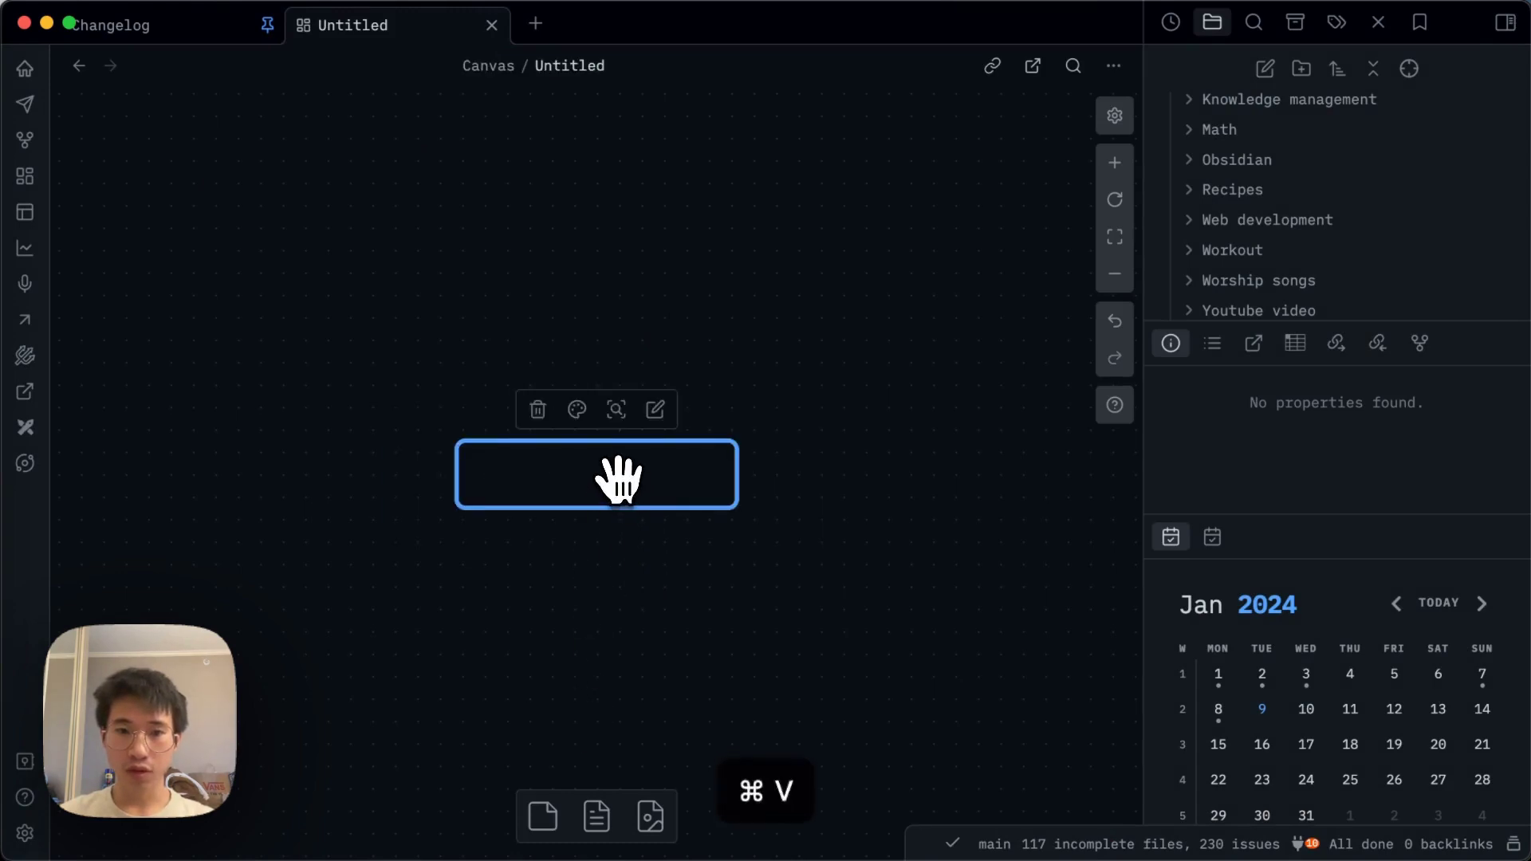
pyautogui.moveTo(615, 478); pyautogui.dragTo(738, 574)
pyautogui.moveTo(834, 351); pyautogui.dragTo(444, 619)
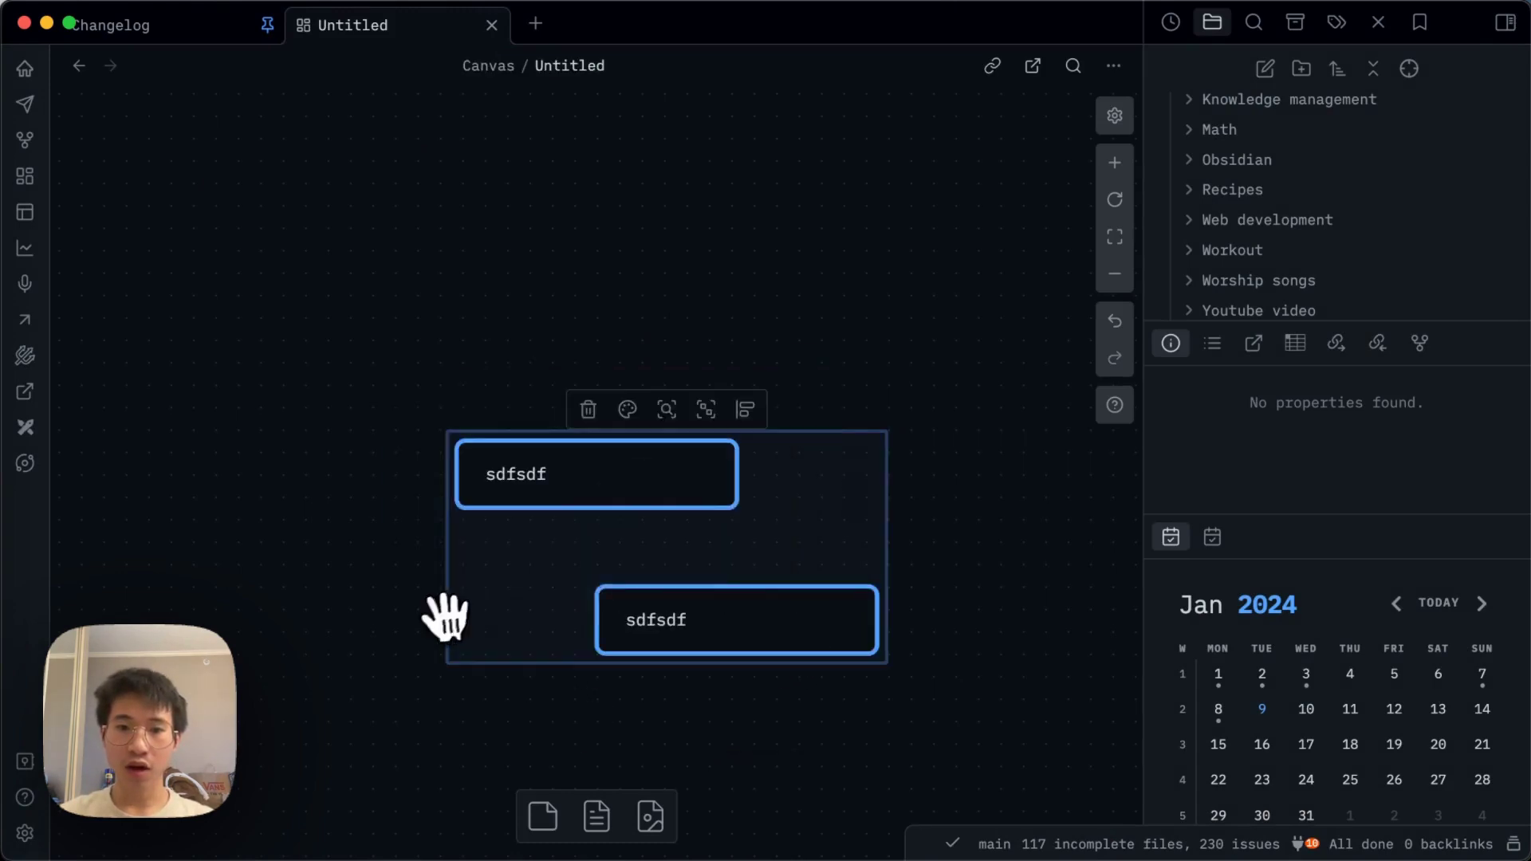
# - Color the upper sdfsdf card yellow and move it up and left
pyautogui.click(615, 482)
pyautogui.click(575, 409)
pyautogui.click(582, 459)
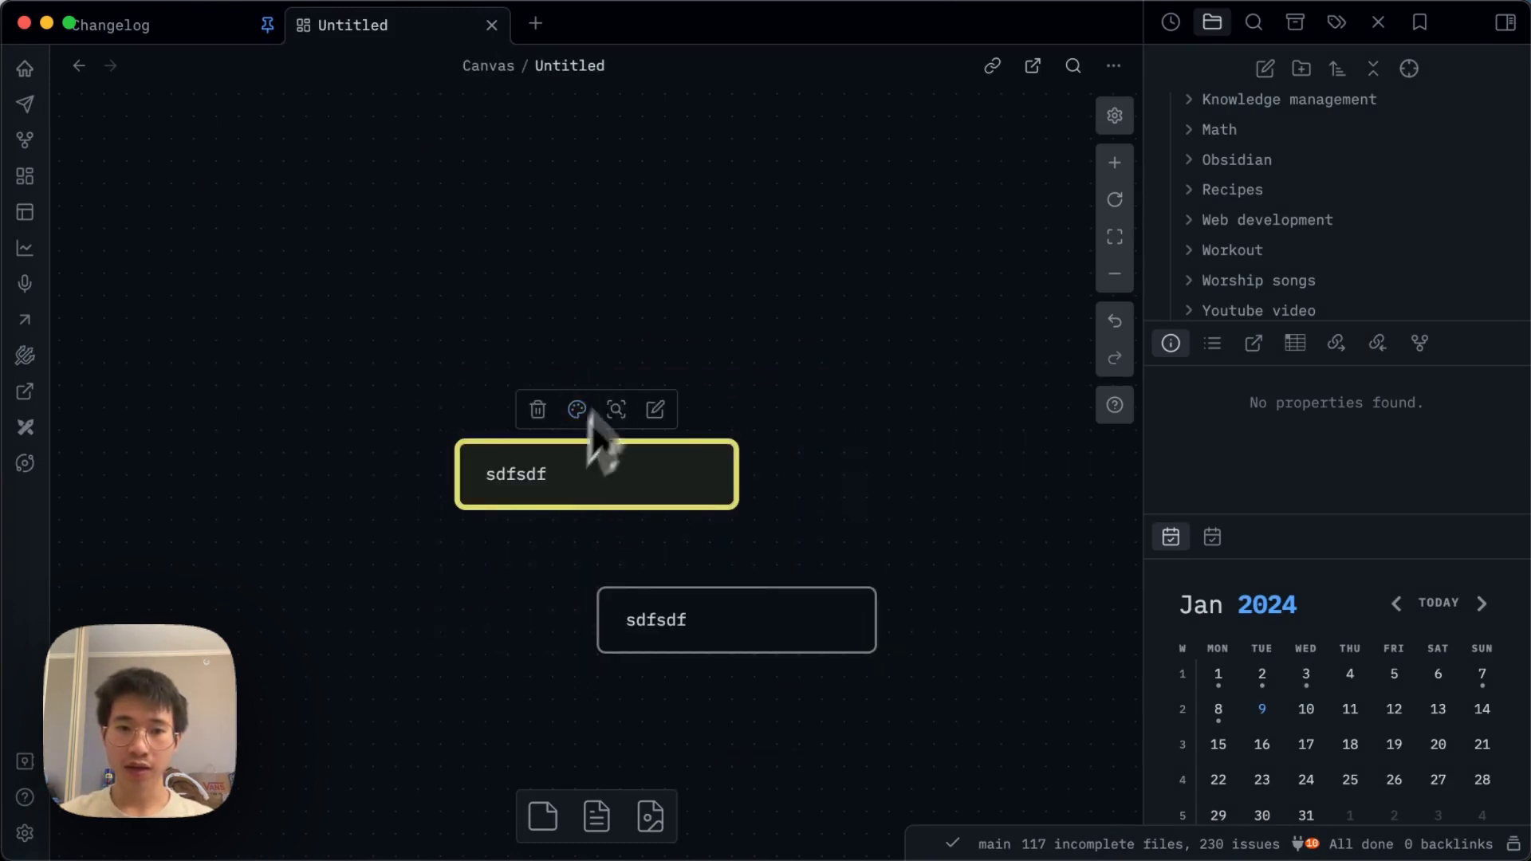
pyautogui.moveTo(637, 484); pyautogui.dragTo(465, 361)
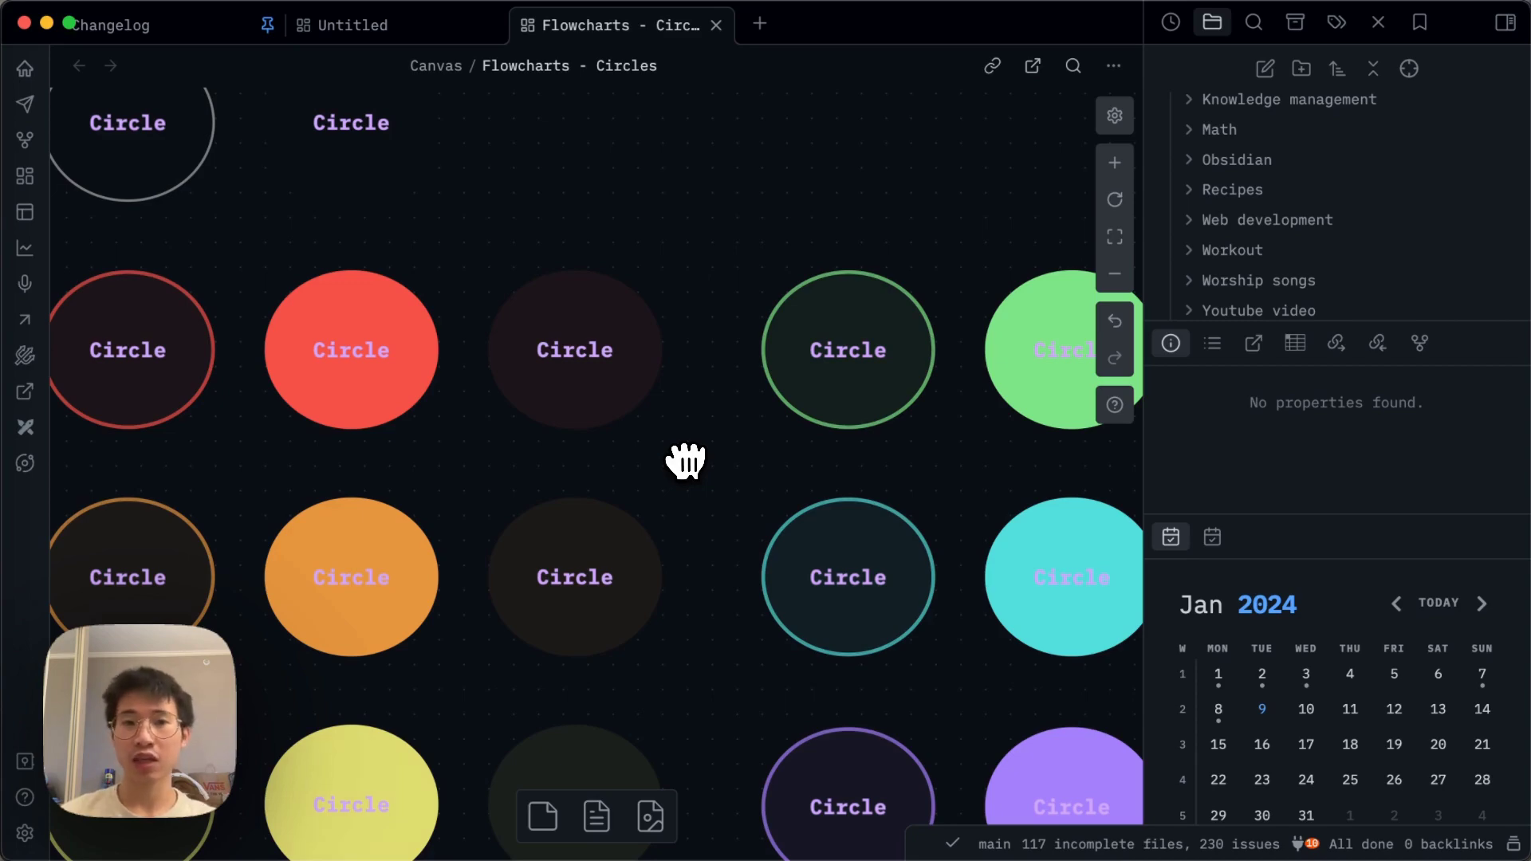
# - Pan and zoom around the Flowcharts - Circles canvas grid
pyautogui.moveTo(724, 451); pyautogui.dragTo(744, 331)
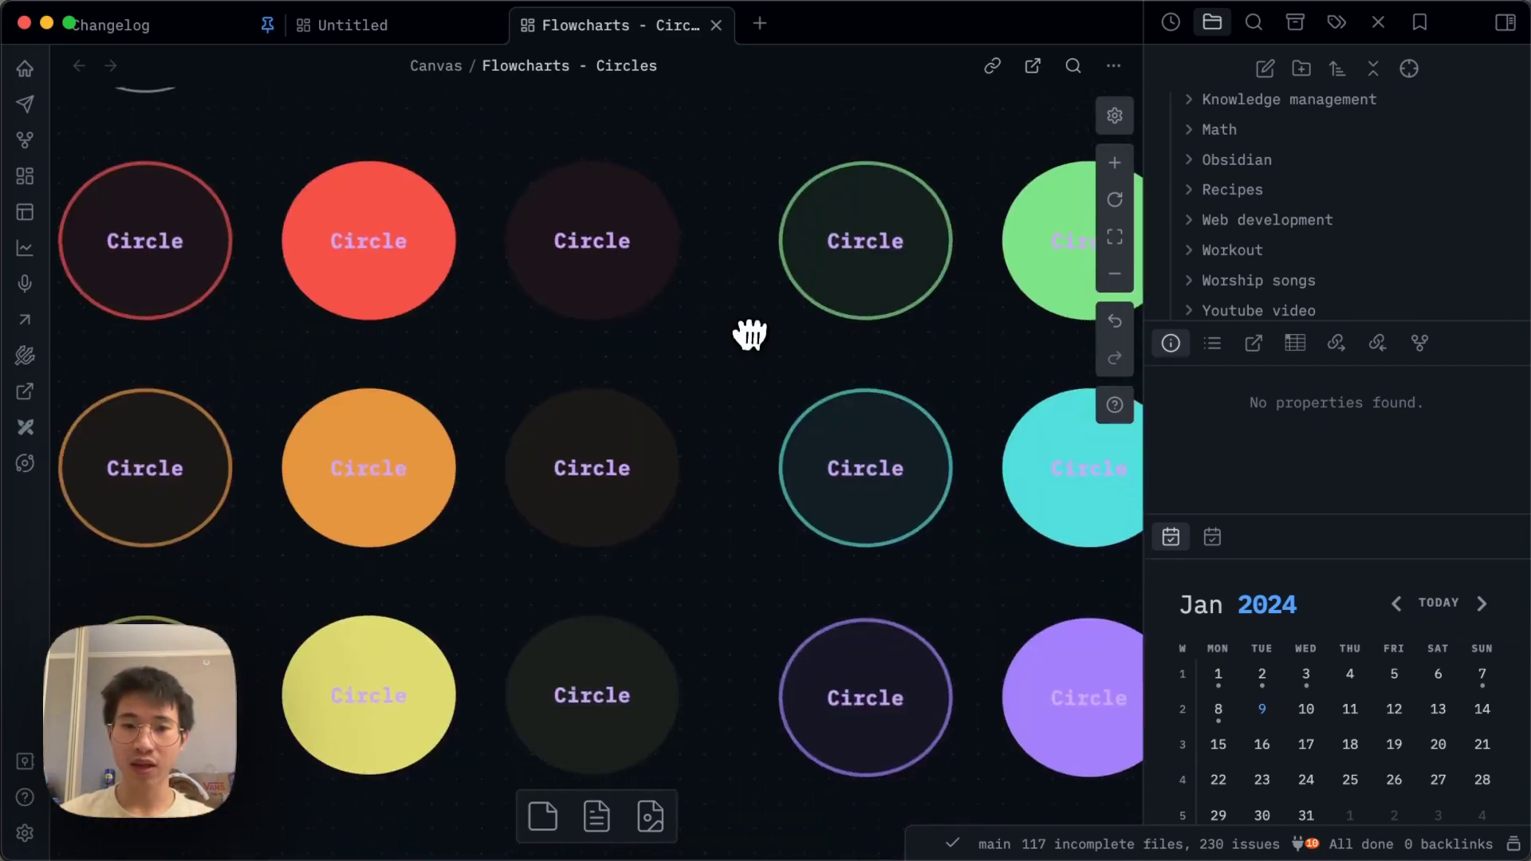
pyautogui.scroll(-5, 749, 332)
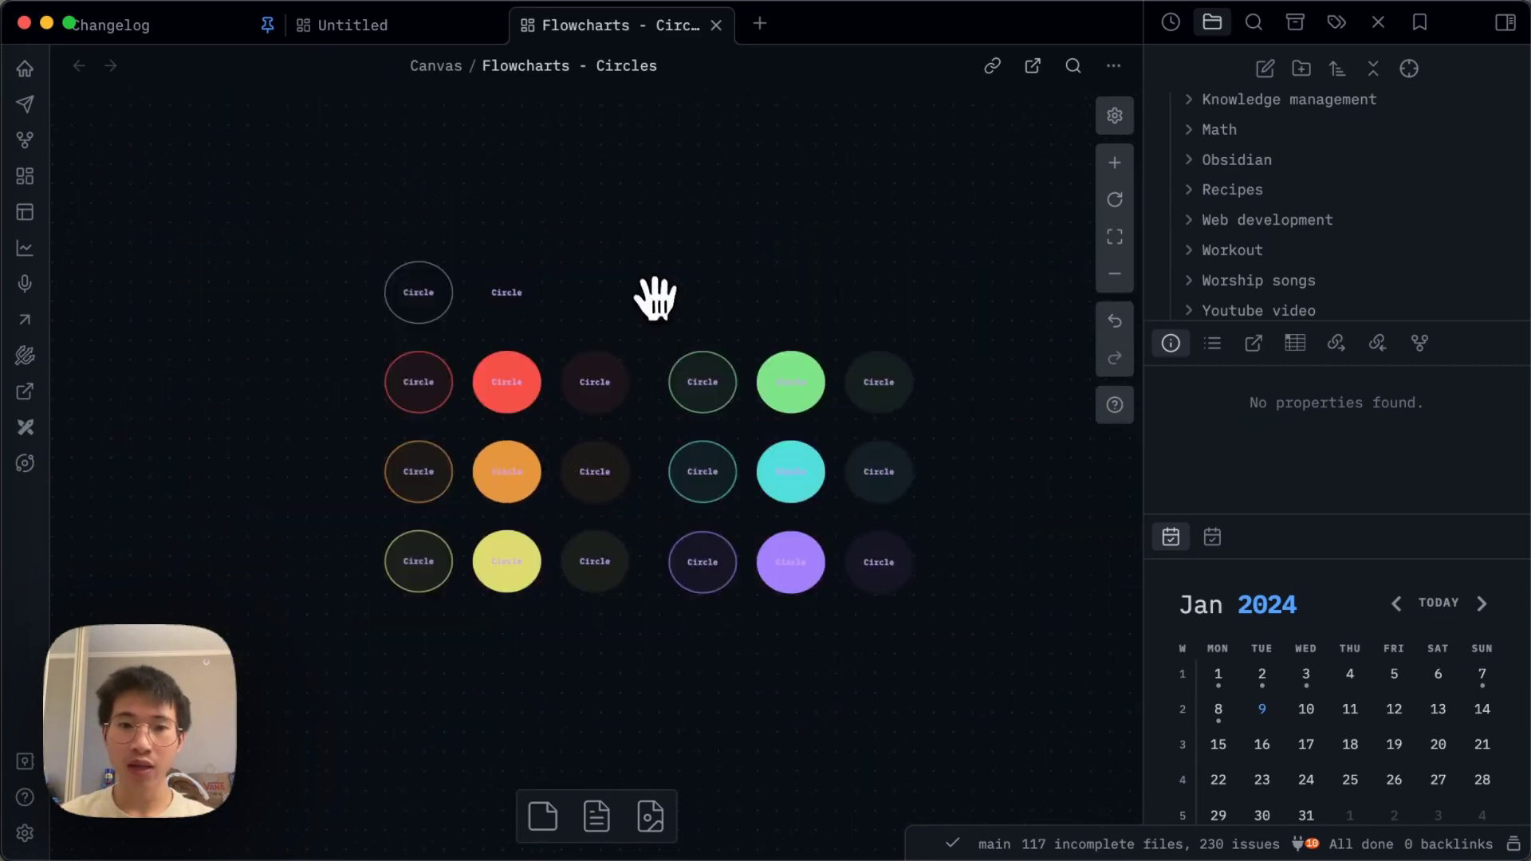
pyautogui.moveTo(649, 293); pyautogui.dragTo(813, 325)
pyautogui.scroll(5, 614, 308)
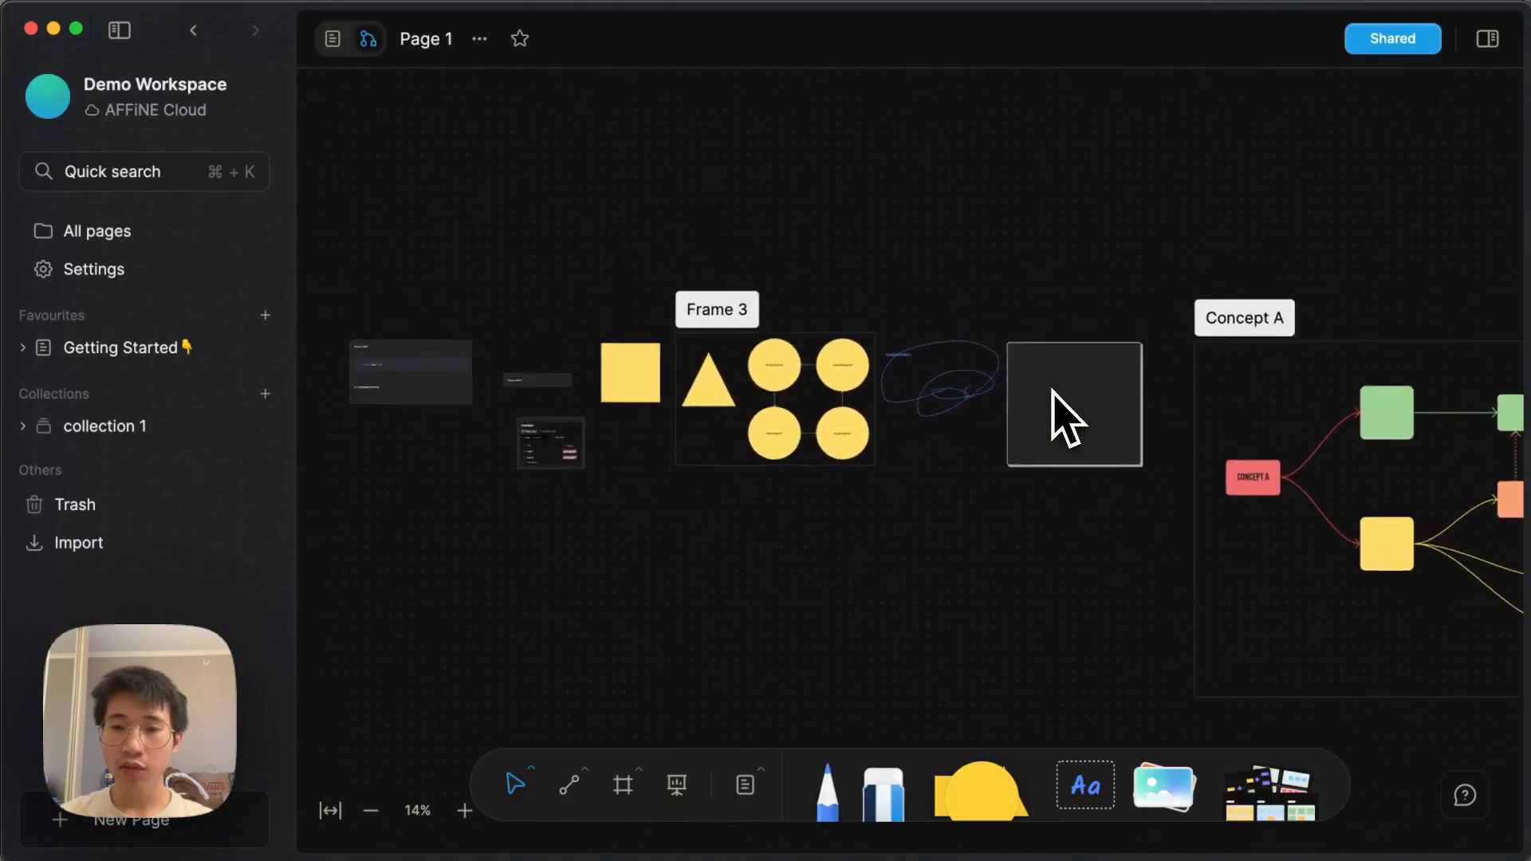
# - Find the yellow square beside Frame 3 and move it downward
pyautogui.hscroll(10, 1067, 417)
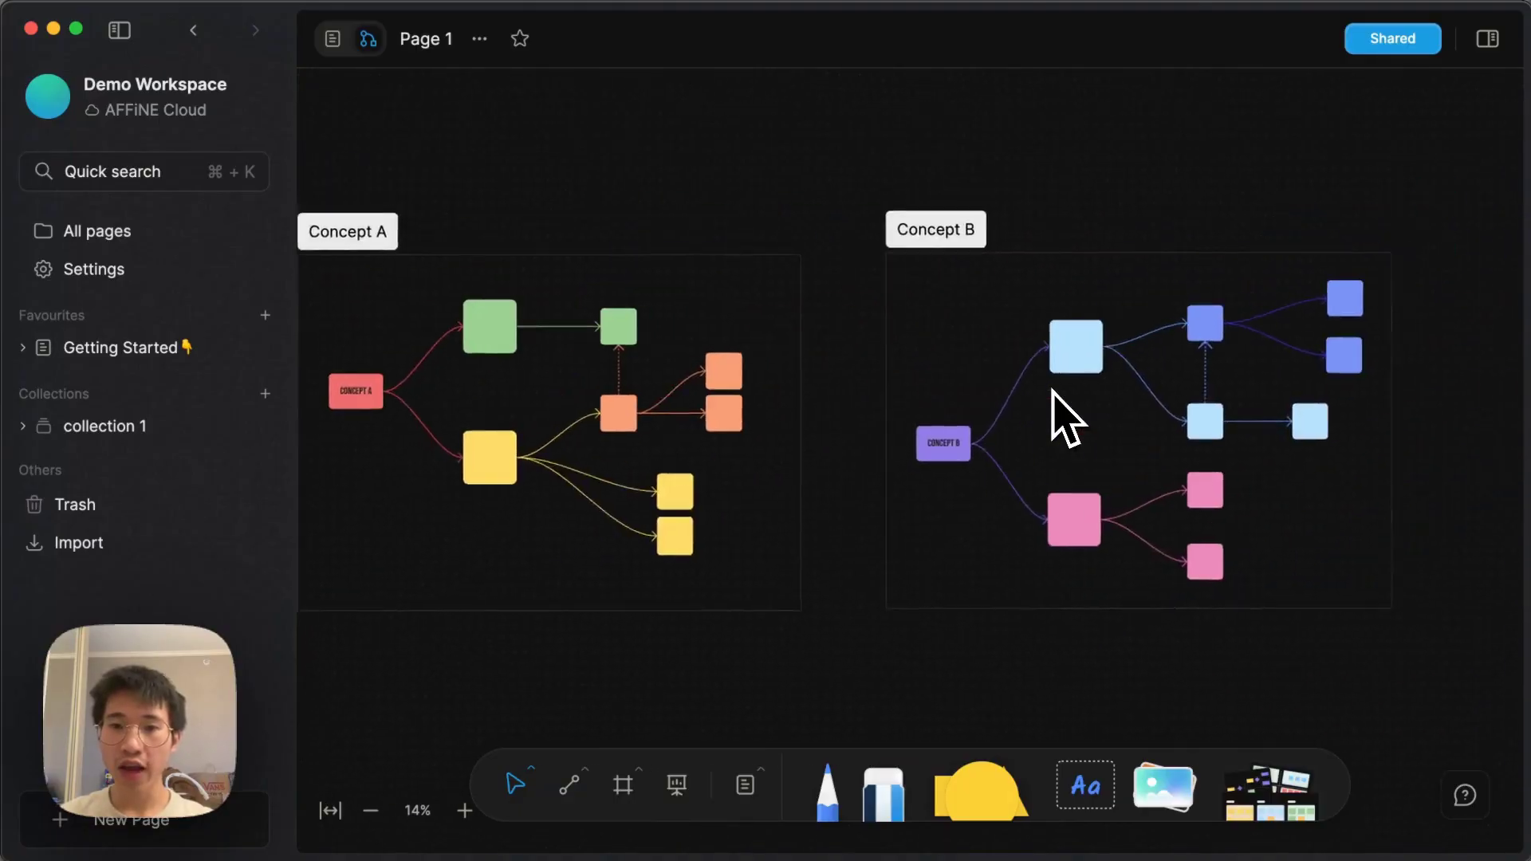
pyautogui.hscroll(-8, 1067, 417)
pyautogui.hscroll(5, 1067, 417)
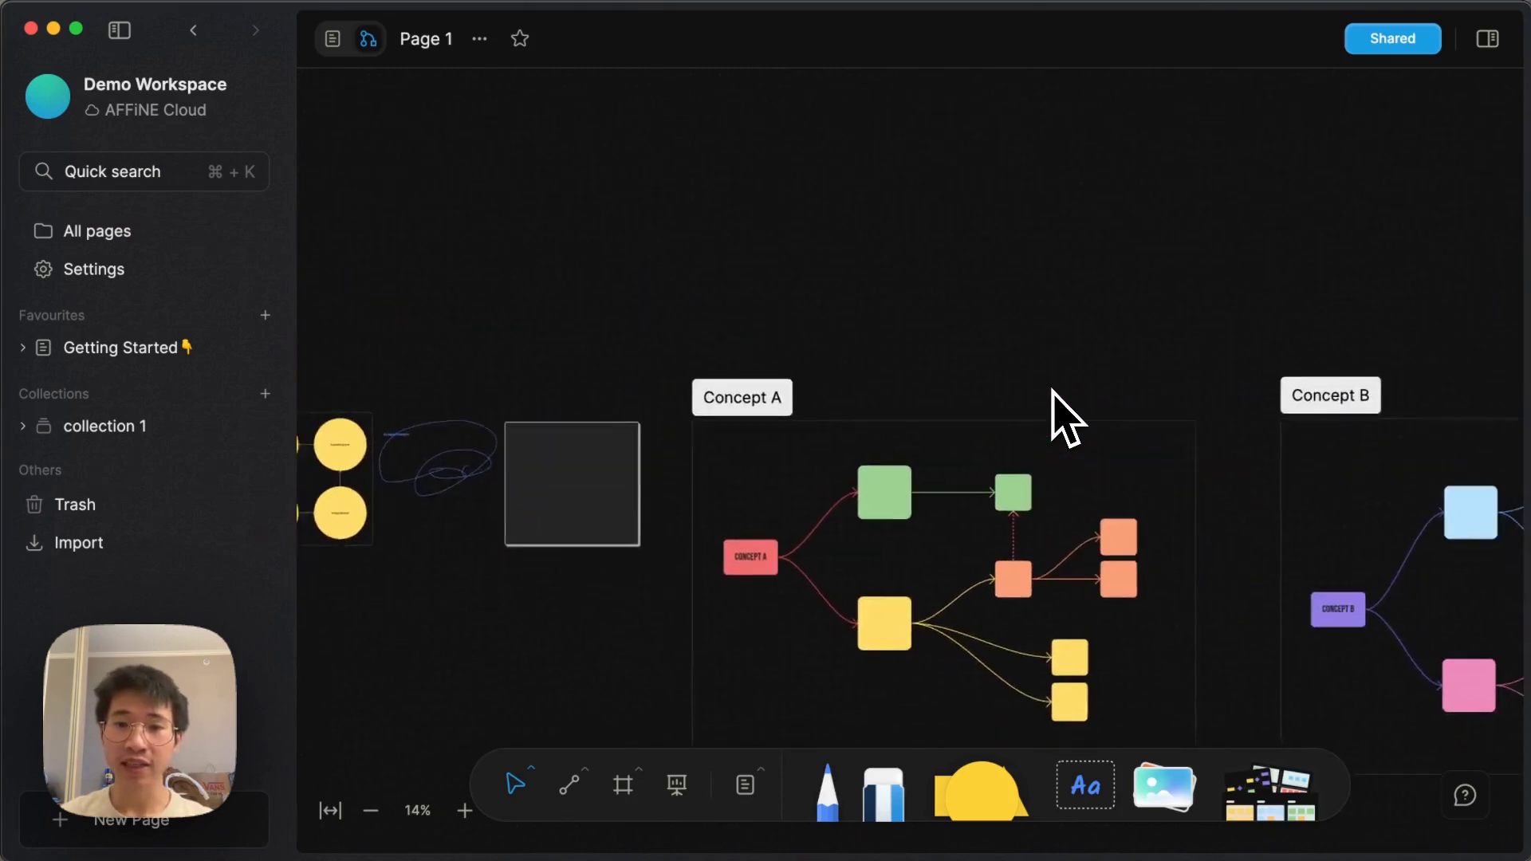
pyautogui.hscroll(-10, 1060, 419)
pyautogui.hscroll(5, 1060, 418)
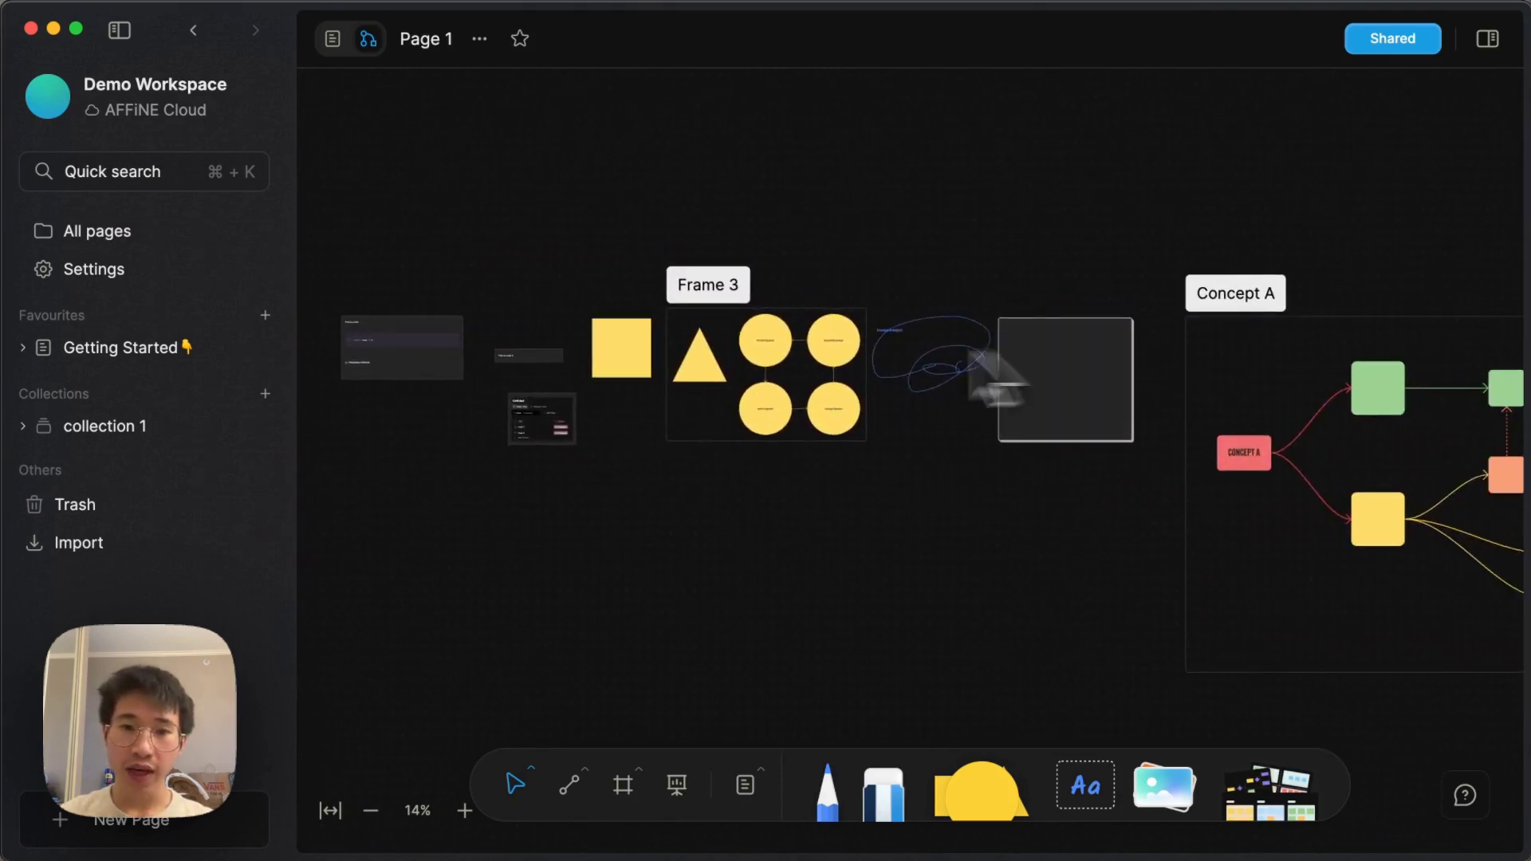
pyautogui.scroll(5, 609, 393)
pyautogui.moveTo(783, 155); pyautogui.dragTo(711, 268)
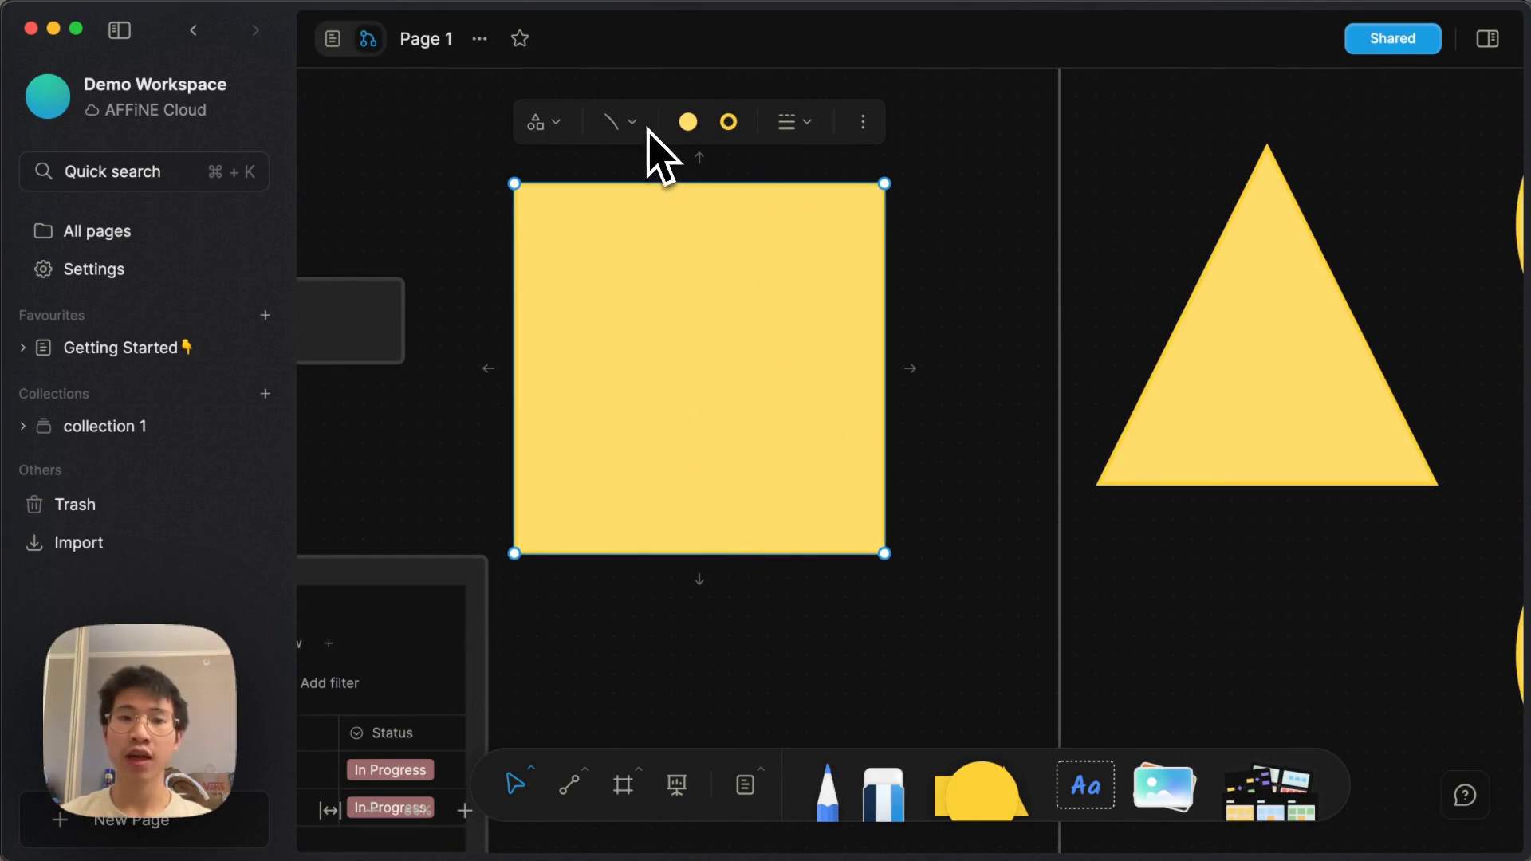
# - Change the yellow square's shape to Ellipse, then click the empty line in Obsidian's test note
pyautogui.click(537, 125)
pyautogui.click(509, 171)
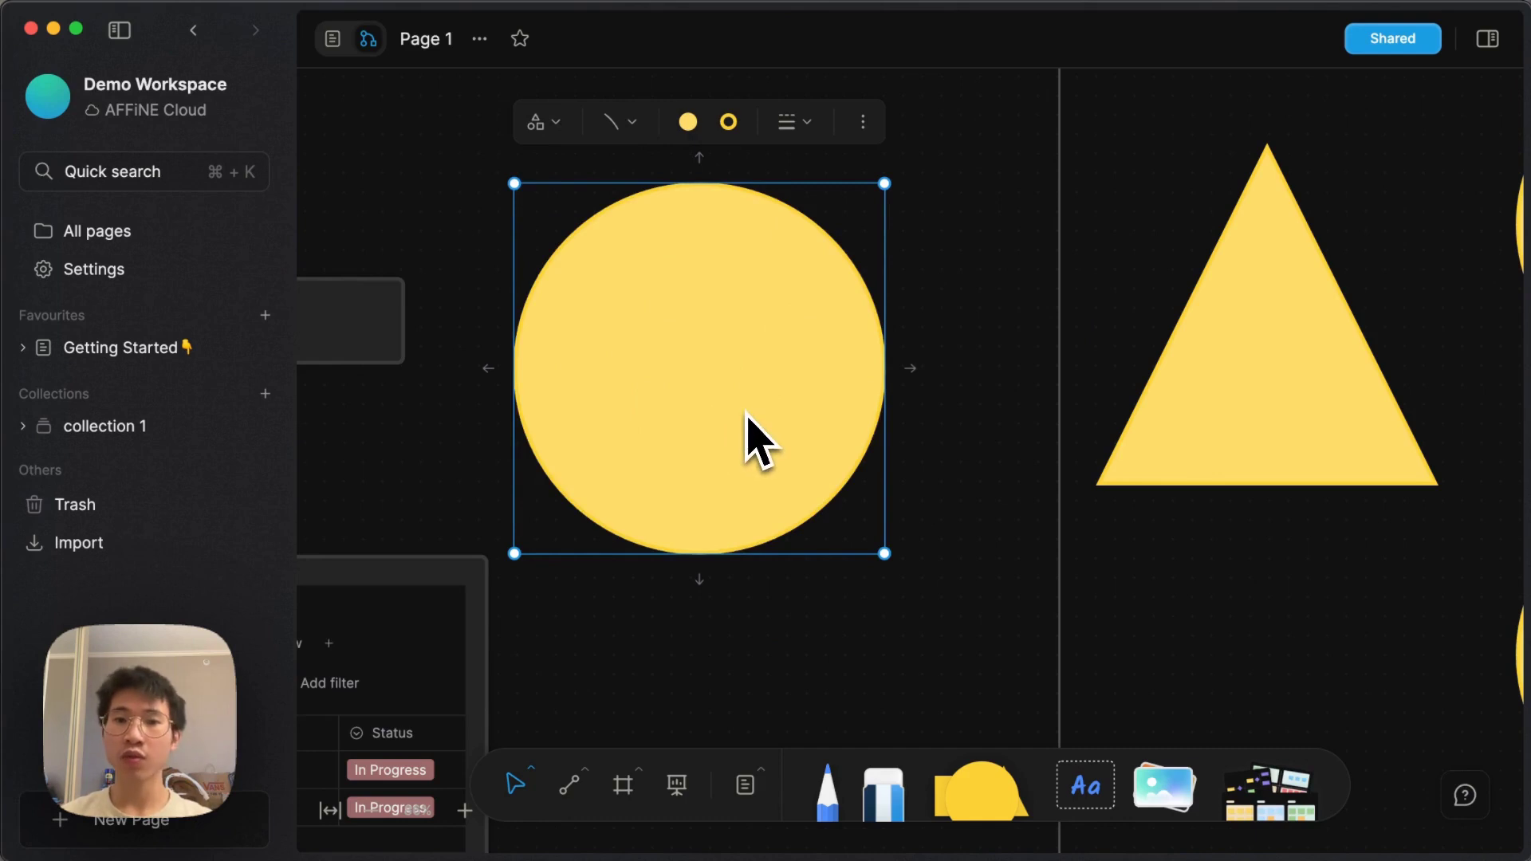
pyautogui.scroll(-5, 753, 426)
pyautogui.click(843, 280)
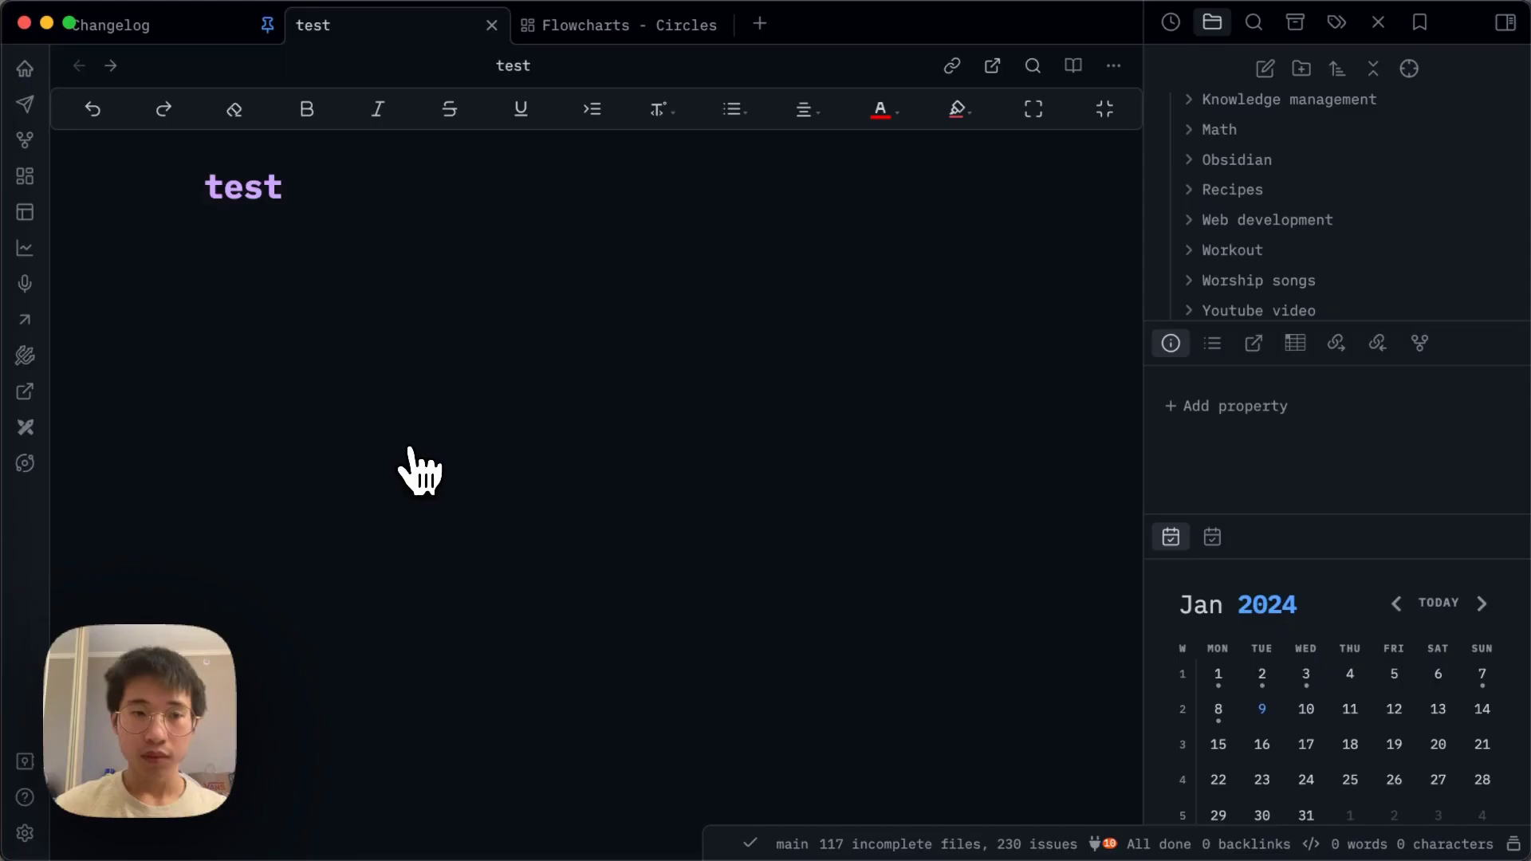
pyautogui.click(410, 448)
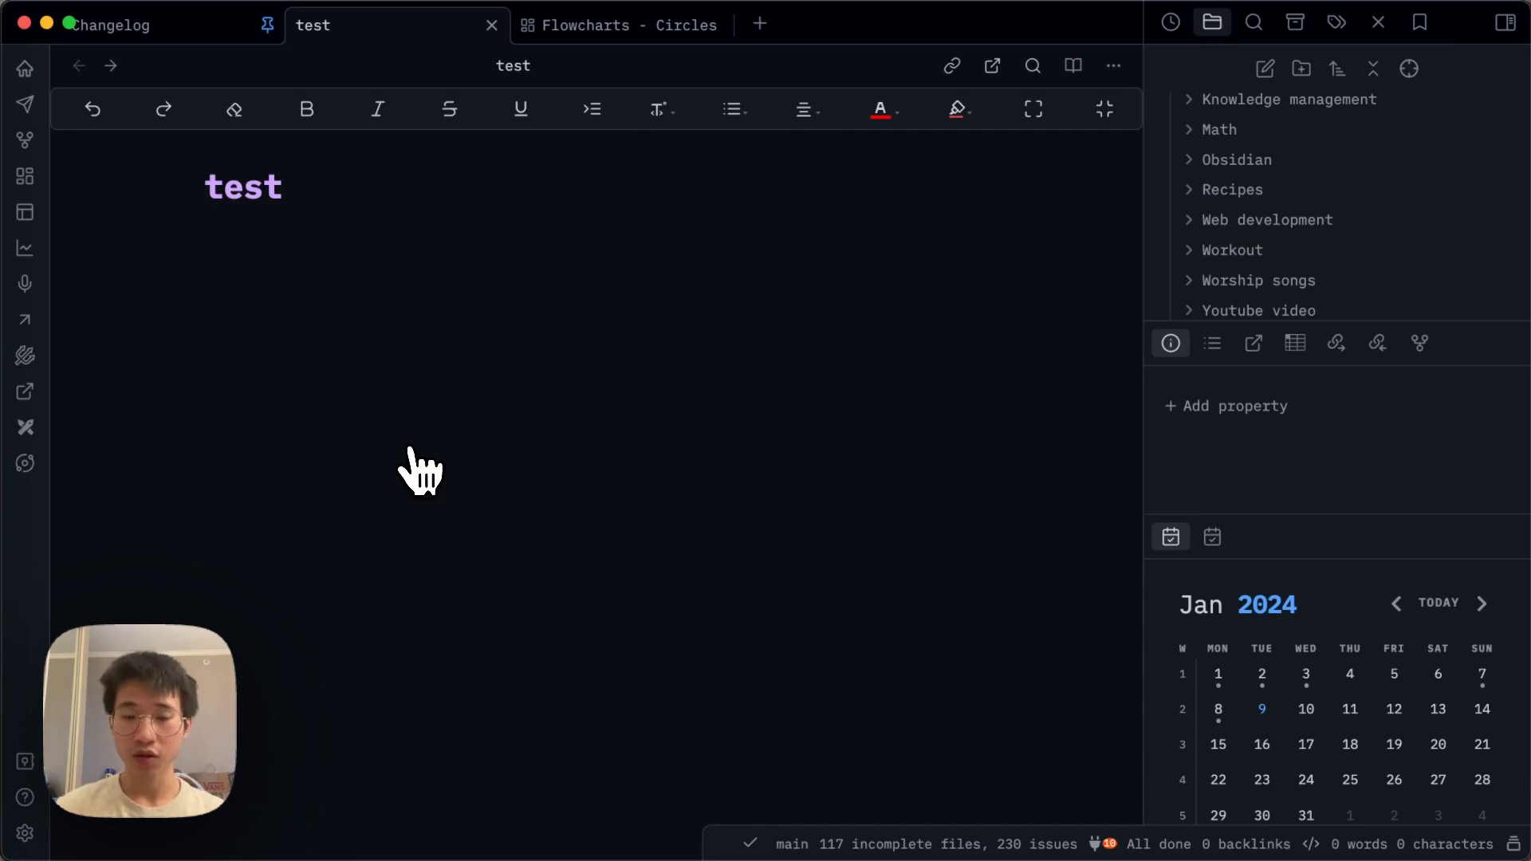
# - Embed Flowcharts - Circles.canvas in the test note and view it in reading mode
pyautogui.write('![[flowcha')
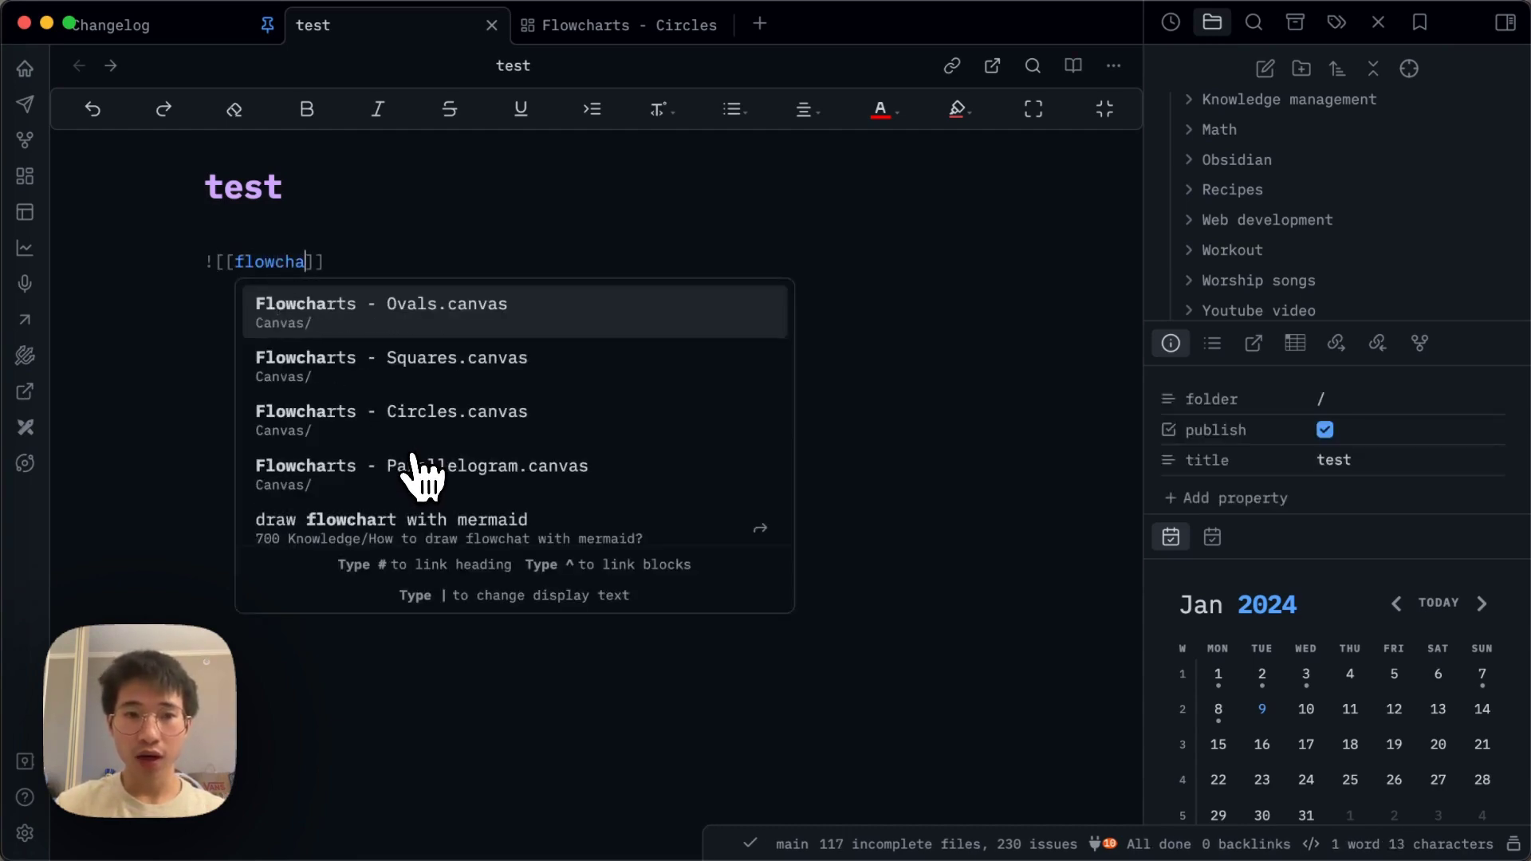
pyautogui.write('rt')
pyautogui.press('Down')
pyautogui.press('Down')
pyautogui.press('Return')
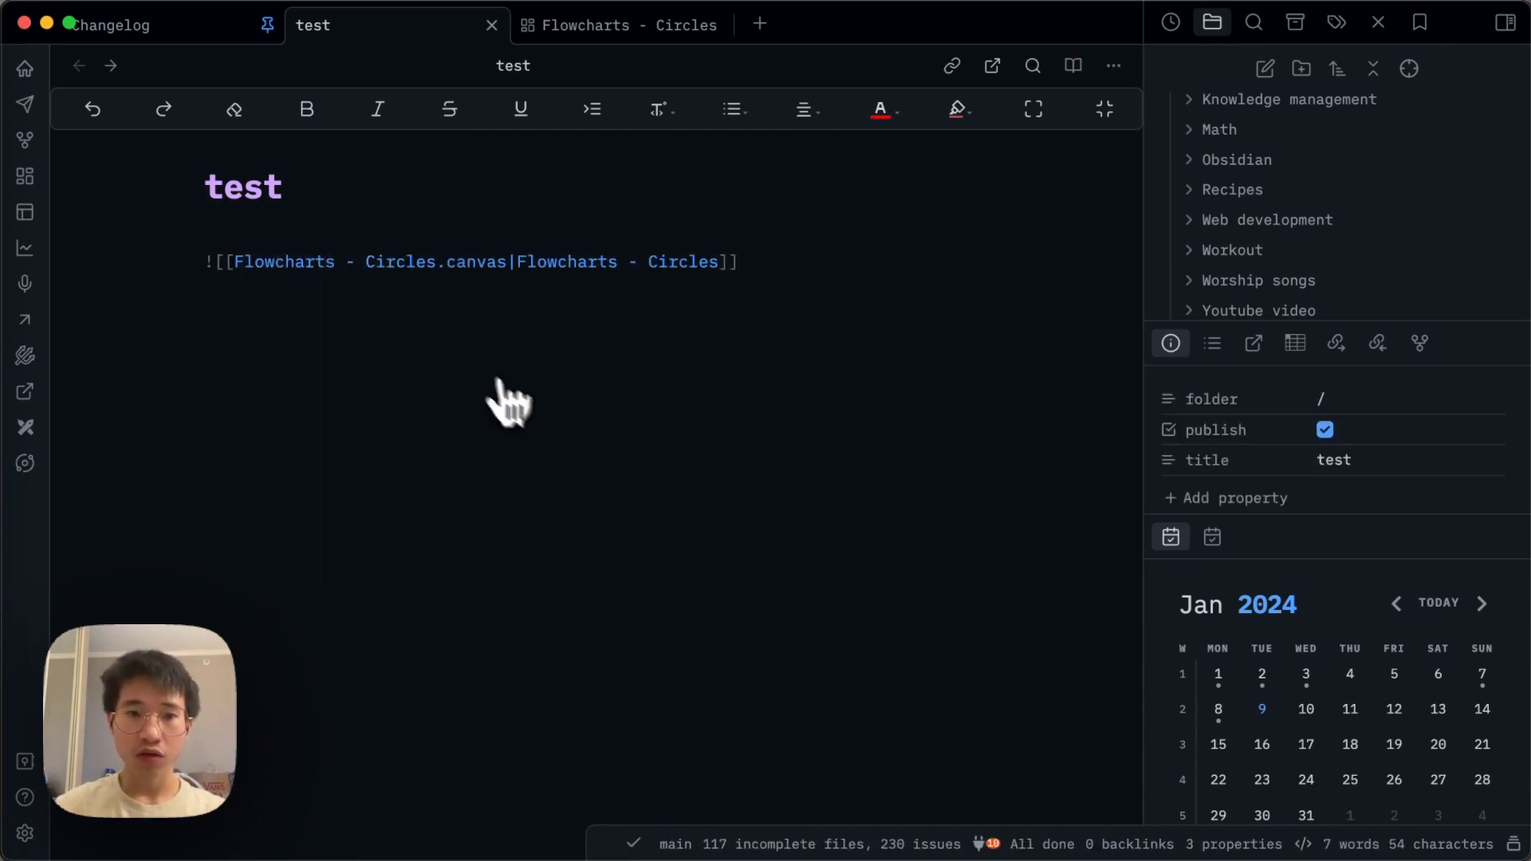
pyautogui.press('super+e')
pyautogui.scroll(-5, 558, 431)
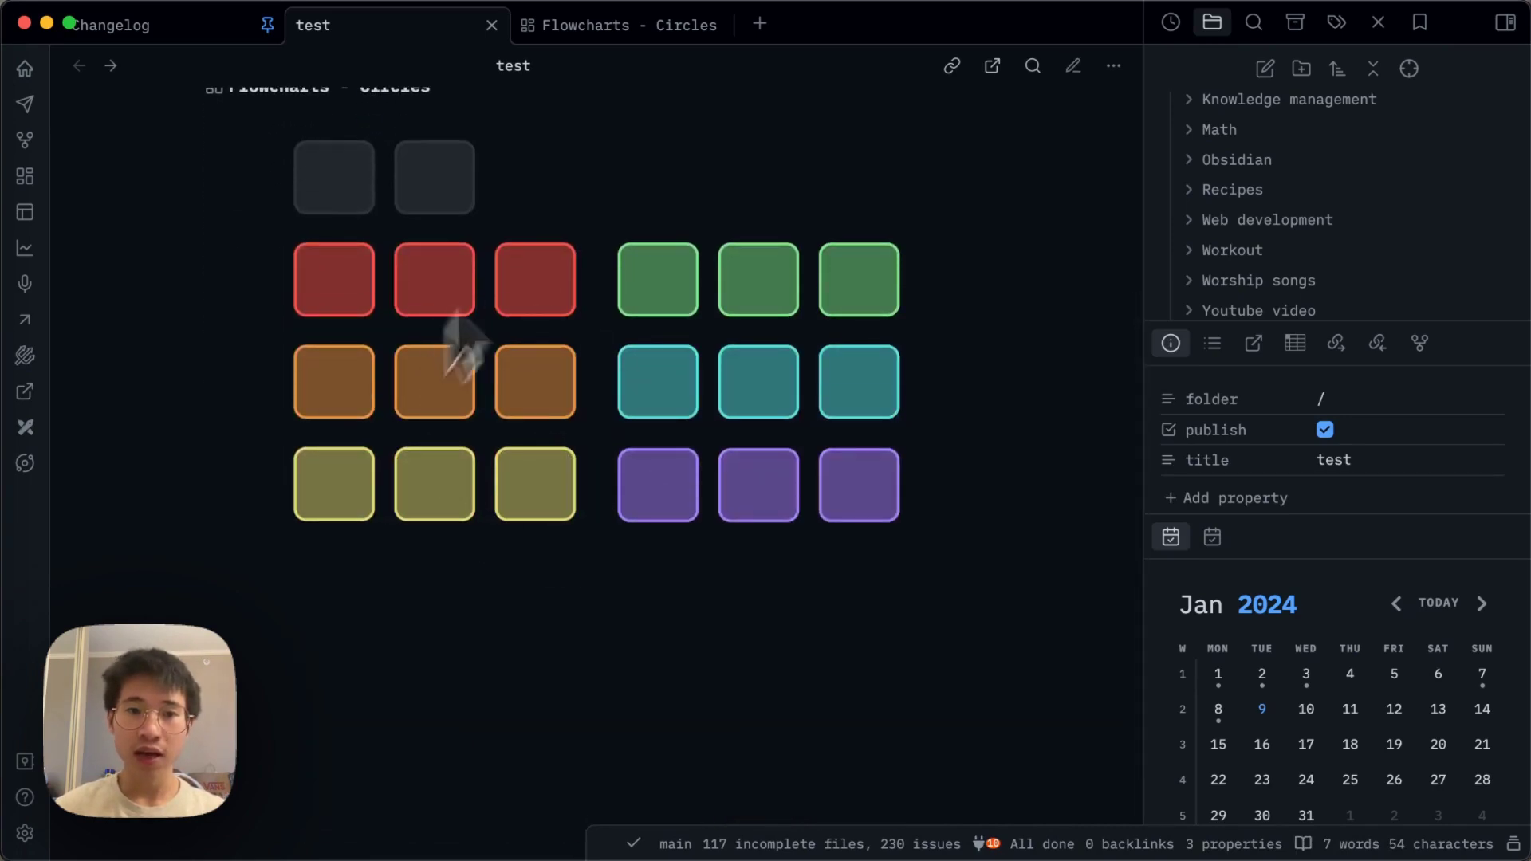
pyautogui.scroll(2, 655, 383)
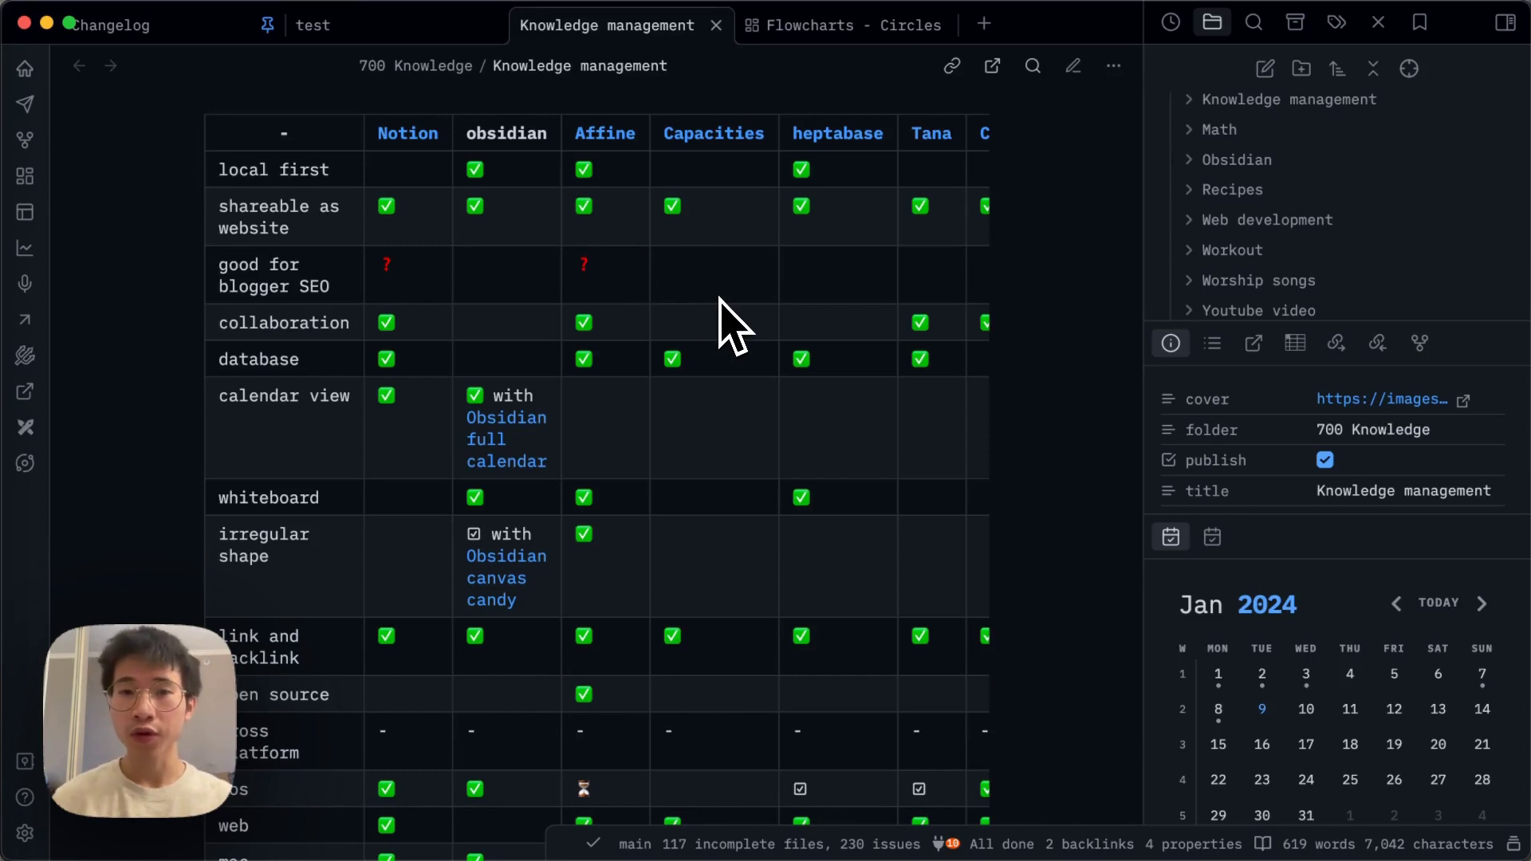
# - Scroll through the Knowledge management table comparing Notion, Obsidian, AFFiNE and other tools
pyautogui.scroll(1, 720, 299)
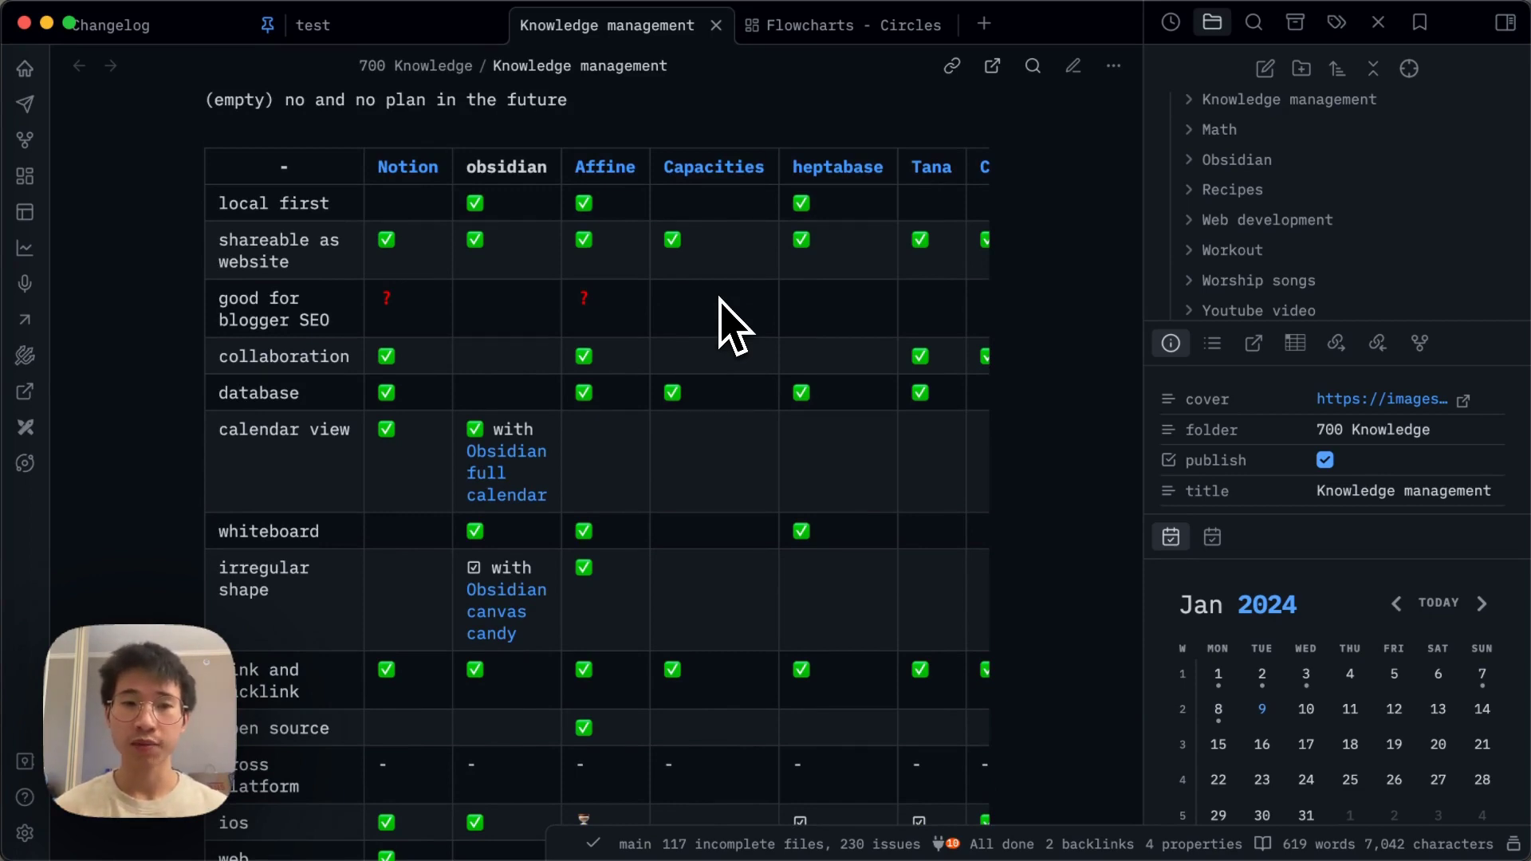
pyautogui.scroll(-3, 722, 318)
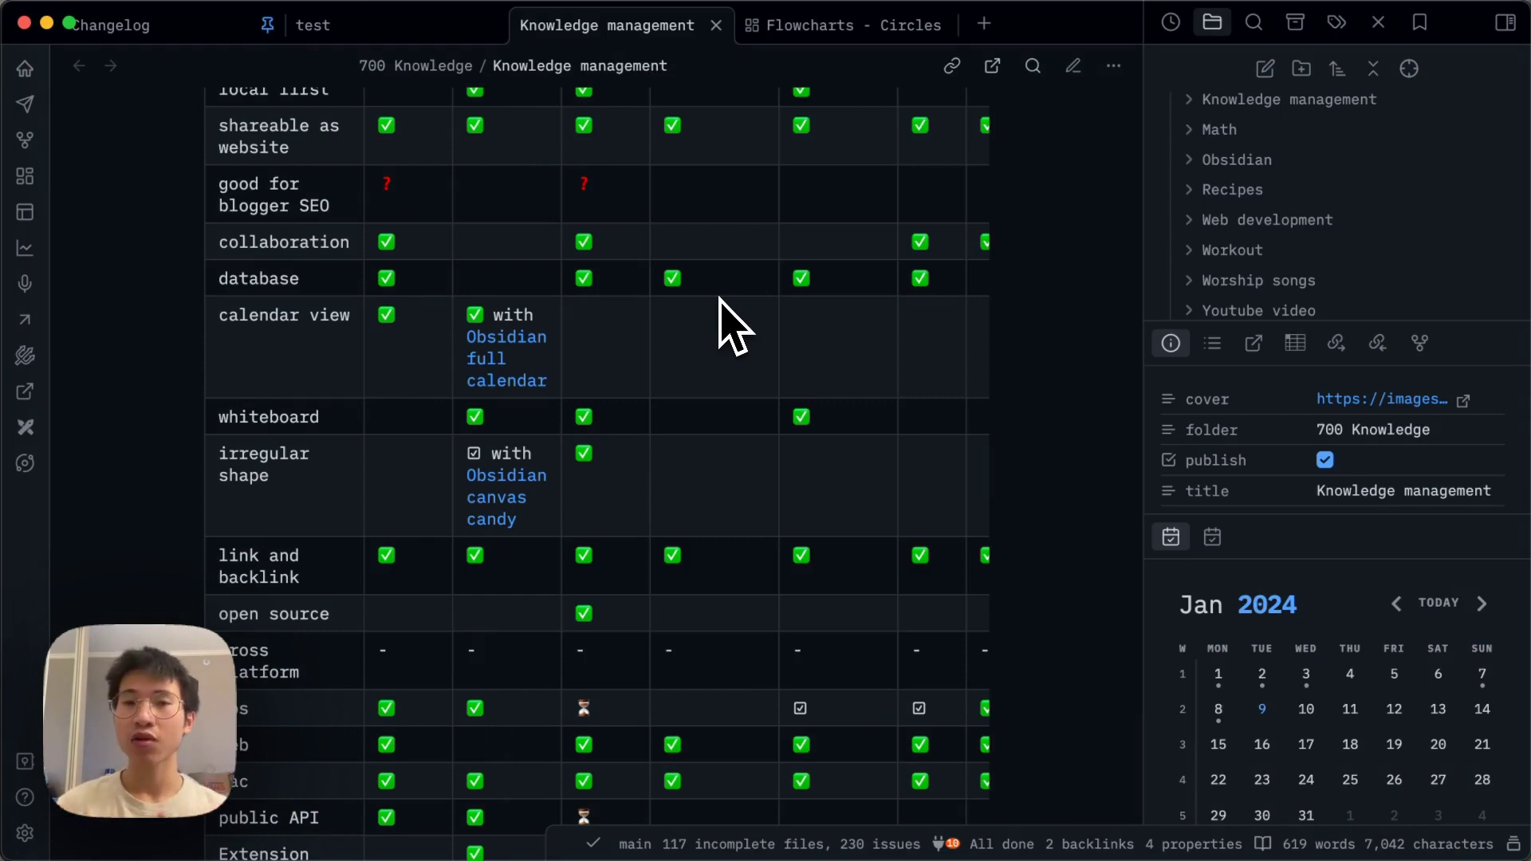
pyautogui.scroll(2, 725, 323)
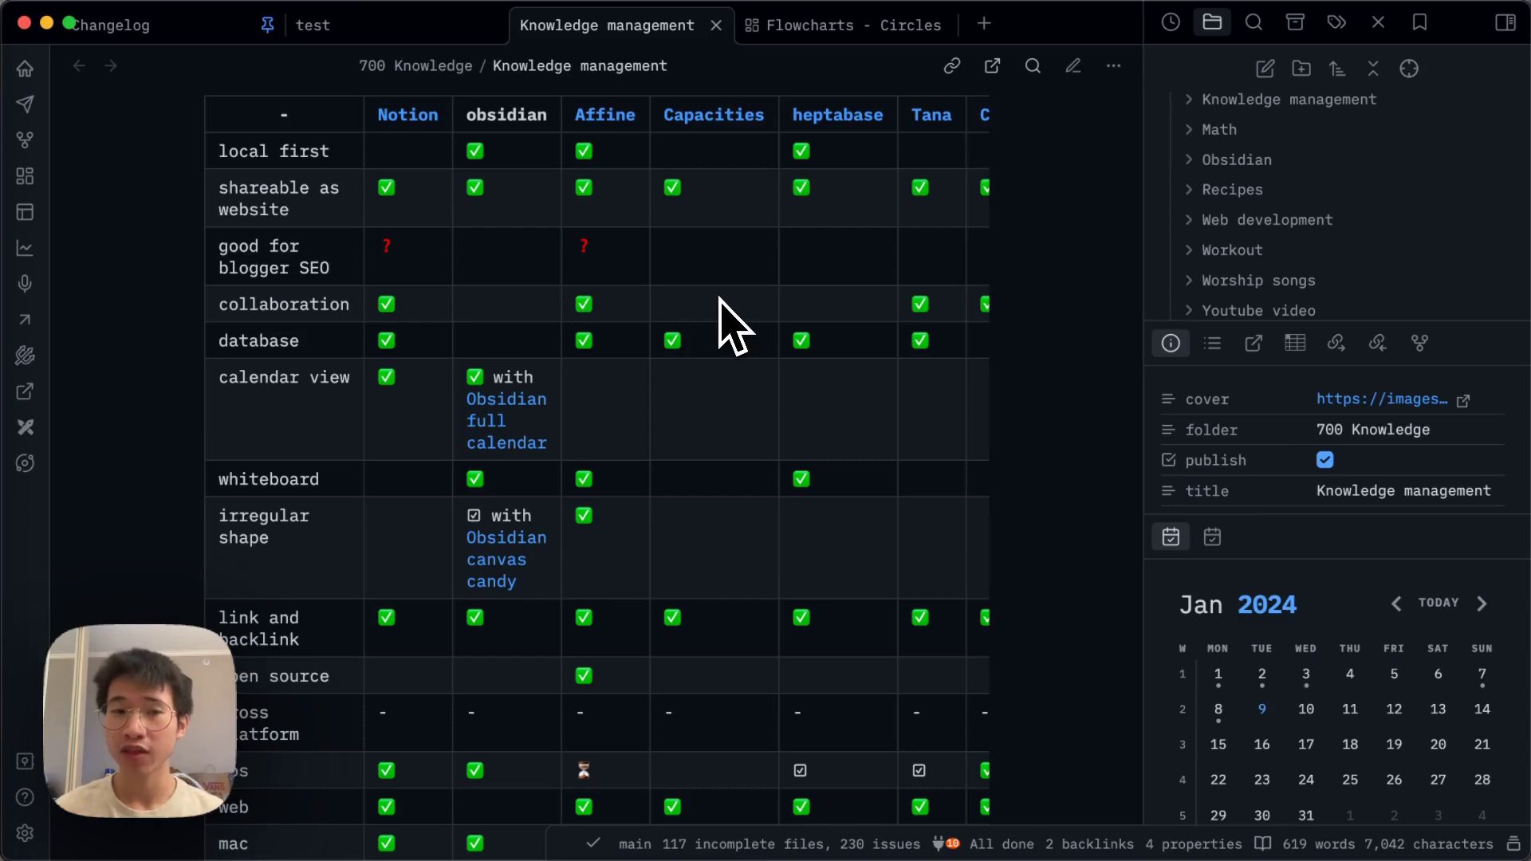
pyautogui.scroll(-3, 721, 323)
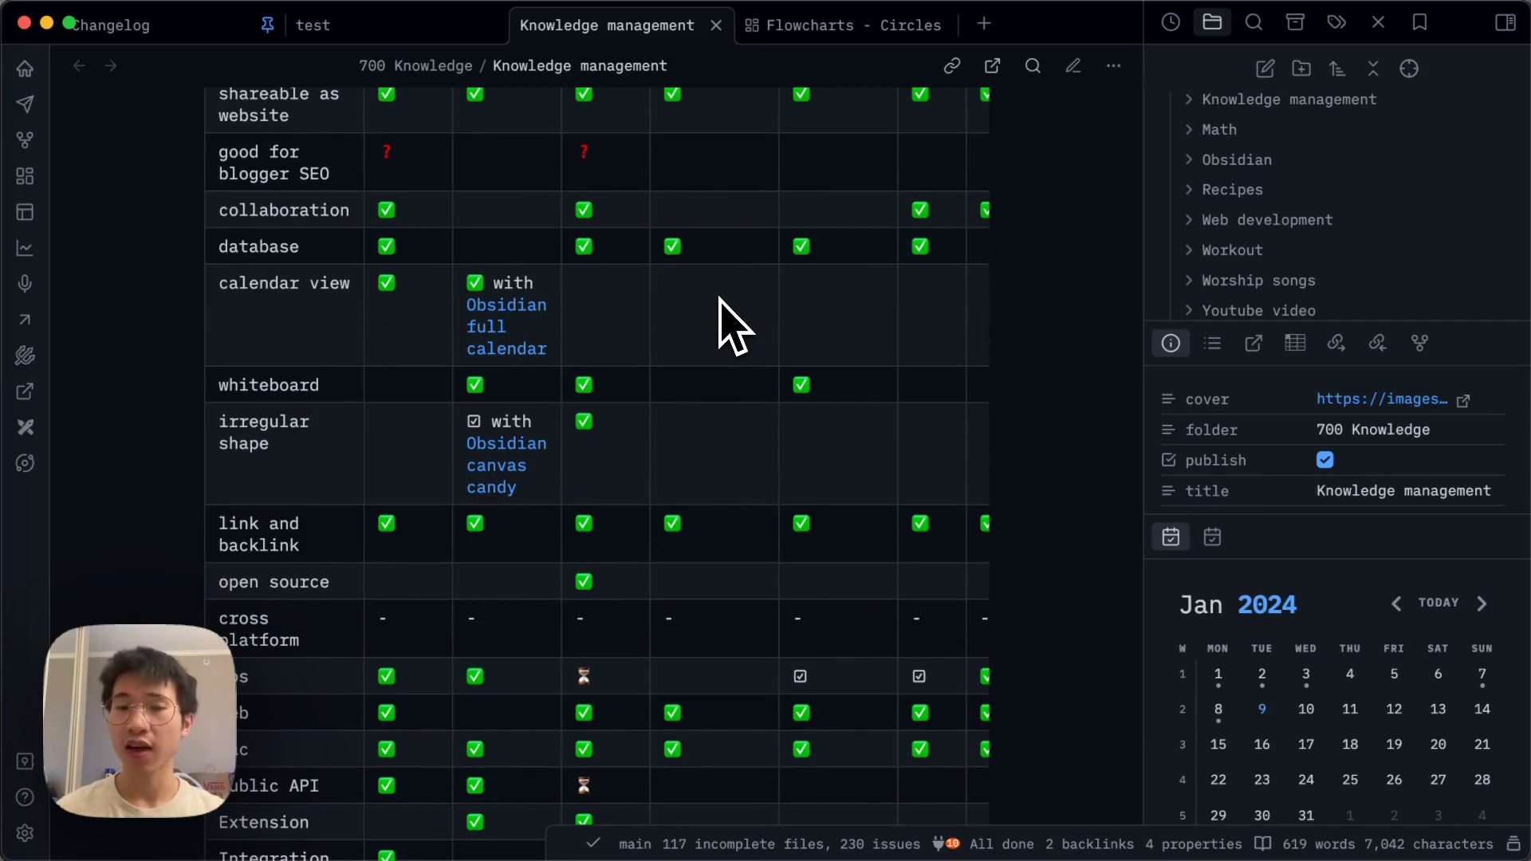
pyautogui.scroll(4, 721, 323)
pyautogui.scroll(-1, 717, 324)
pyautogui.hscroll(2, 725, 318)
pyautogui.hscroll(-2, 734, 314)
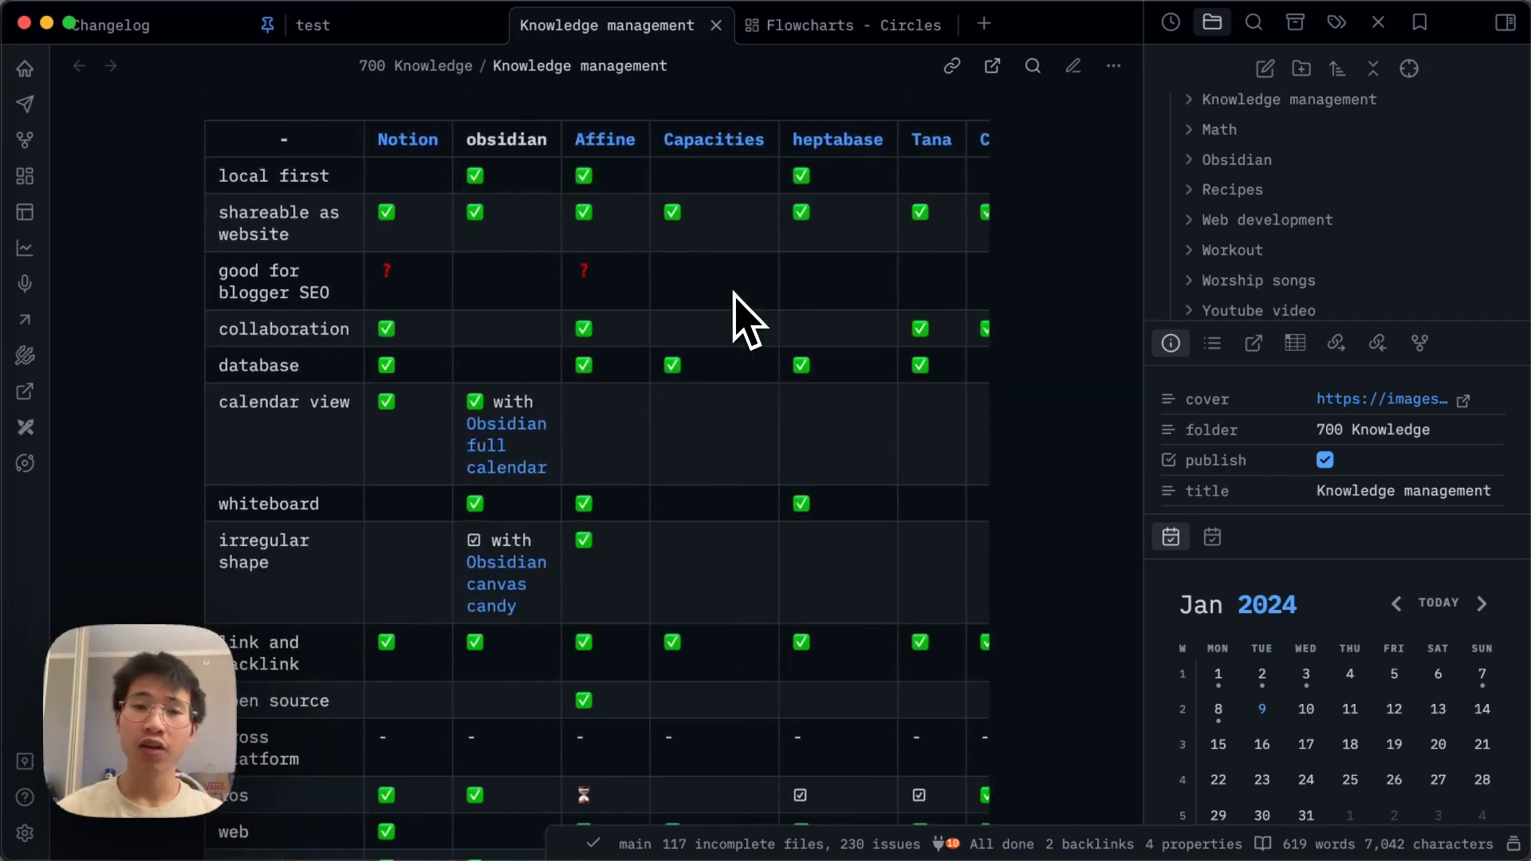